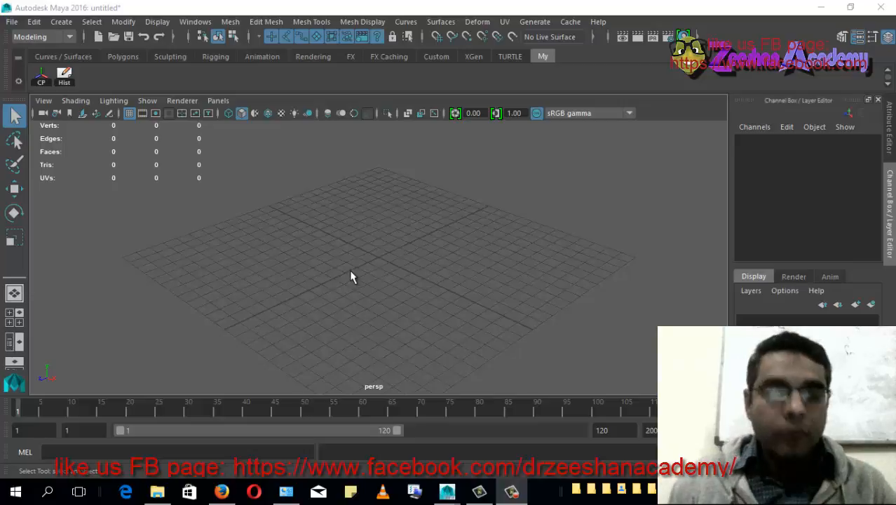
alt+drag(390, 272, 415, 278)
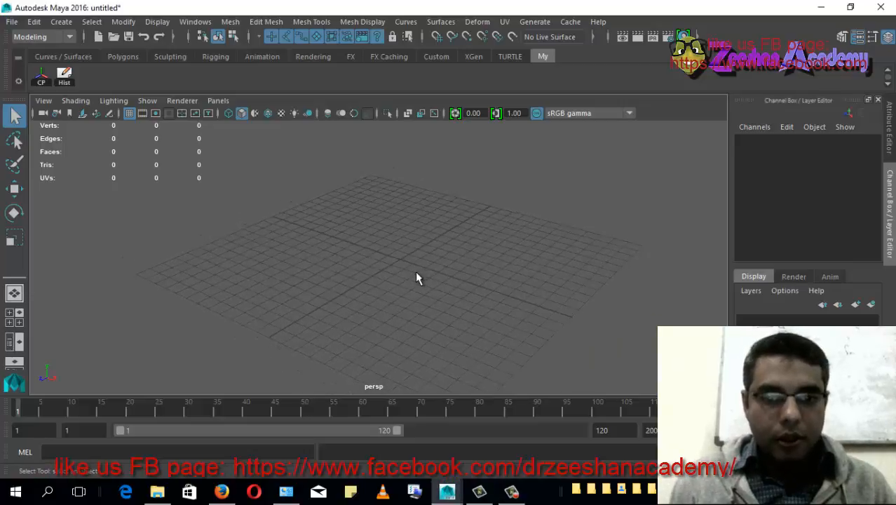
click(11, 26)
click(68, 49)
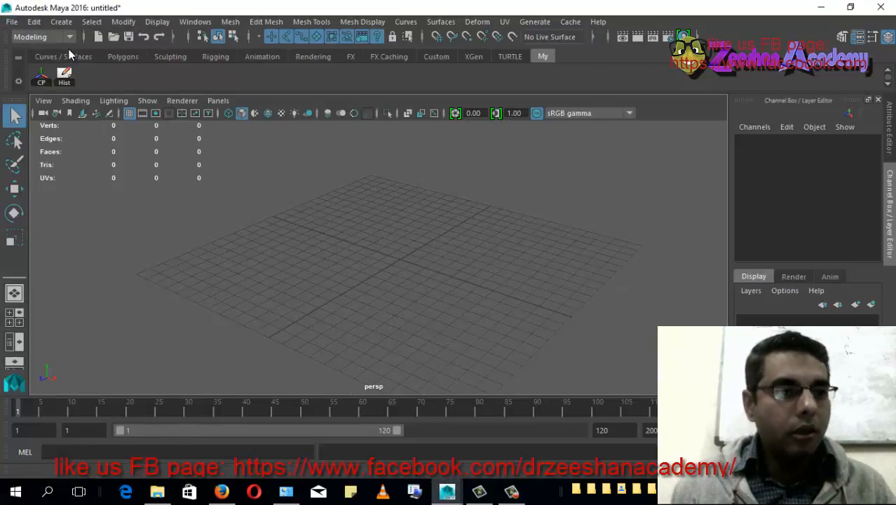
click(505, 249)
click(12, 22)
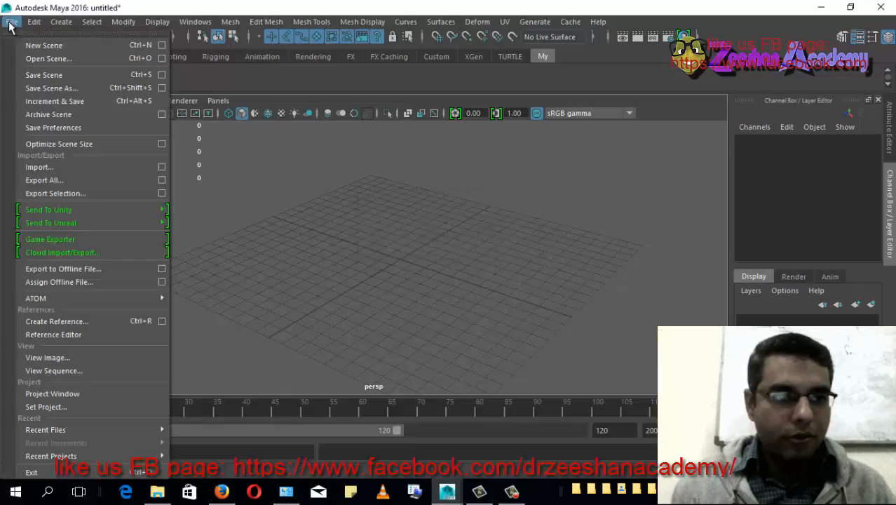
click(327, 90)
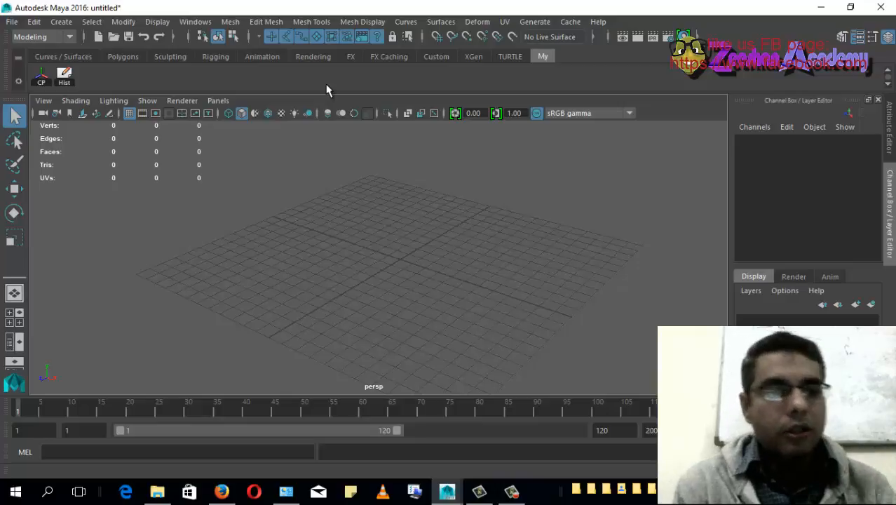
Step: Set the current project to the MayaBatch02 folder inside MagicStudios
click(12, 22)
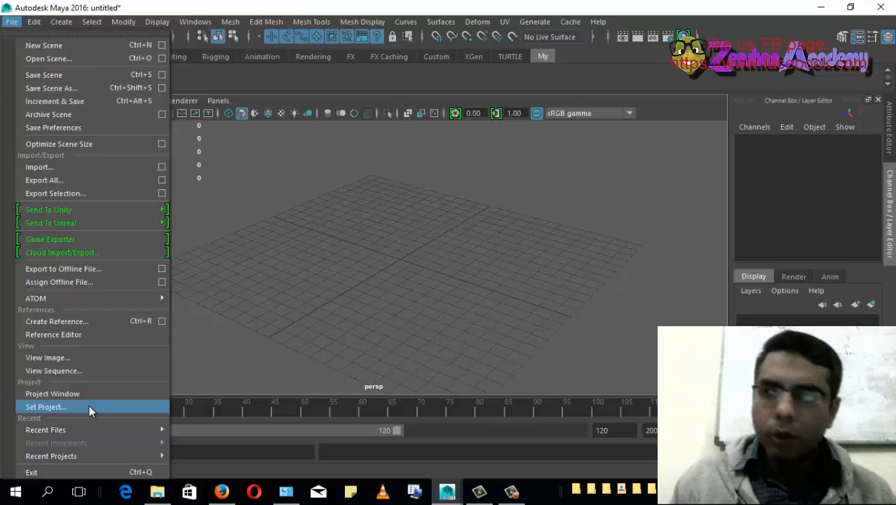
click(12, 24)
click(11, 24)
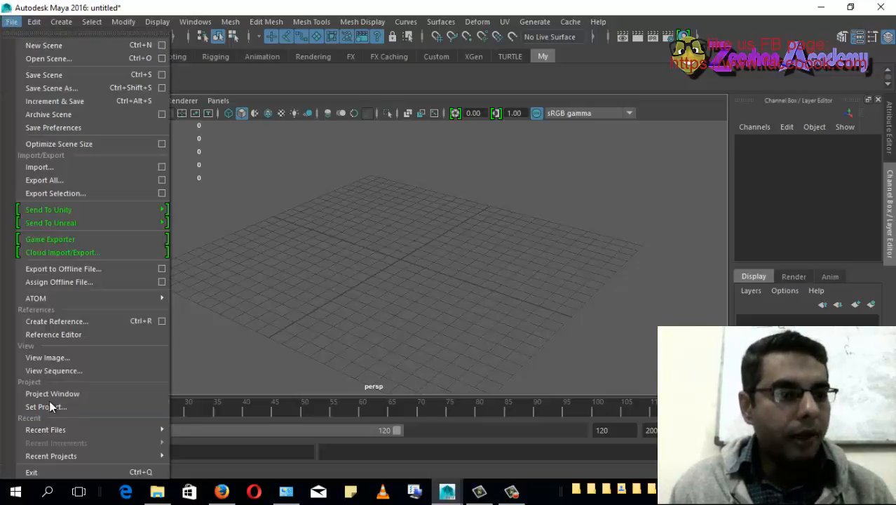
click(71, 408)
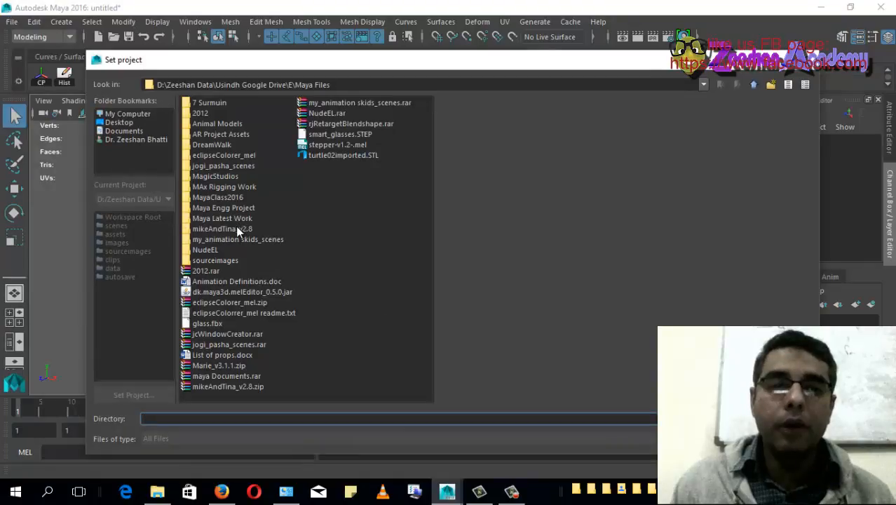
click(221, 199)
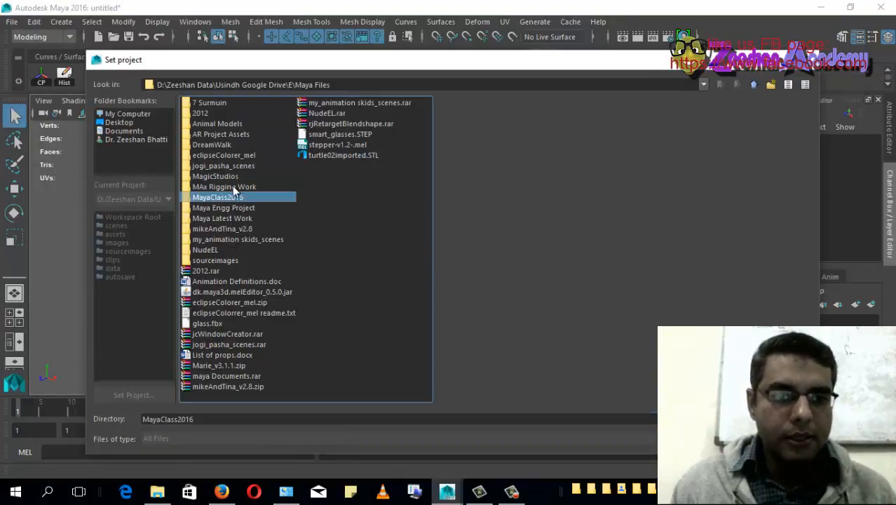
double_click(225, 176)
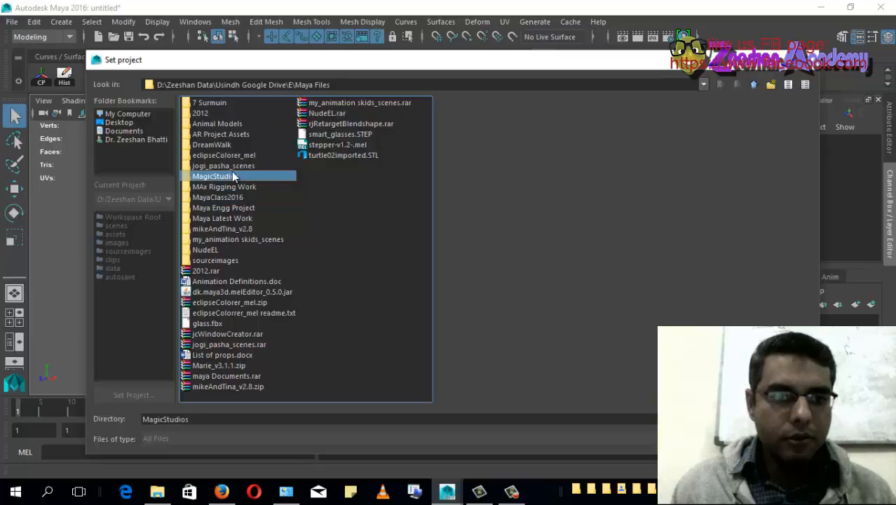
click(237, 135)
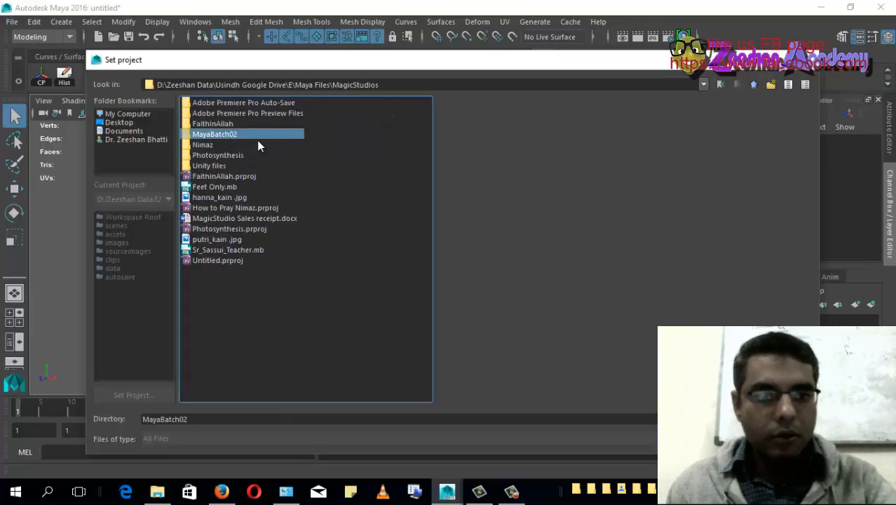
click(771, 419)
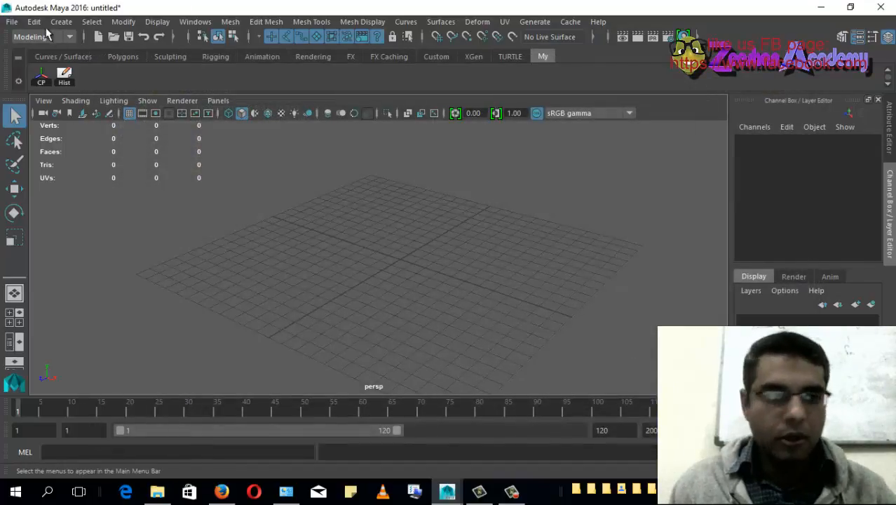
Step: Check which scene files the MayaBatch02 project offers for opening, and close the dialog without opening any
click(13, 23)
click(64, 59)
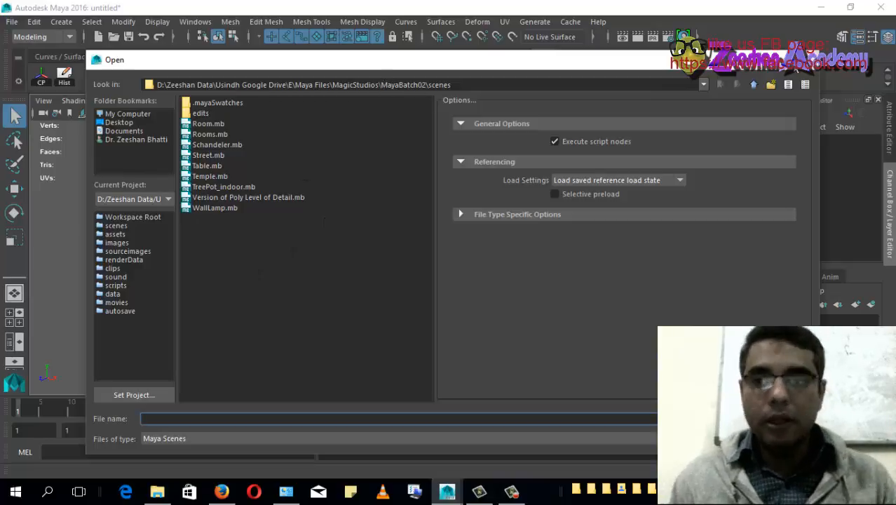
click(811, 60)
Step: Start a new project in the Project Window and browse for its location, leaving the folder unchosen
click(11, 21)
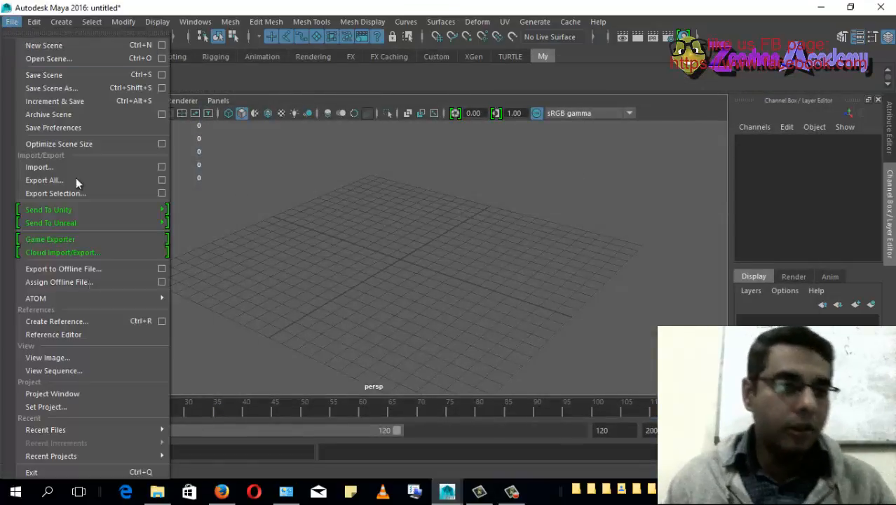
click(98, 392)
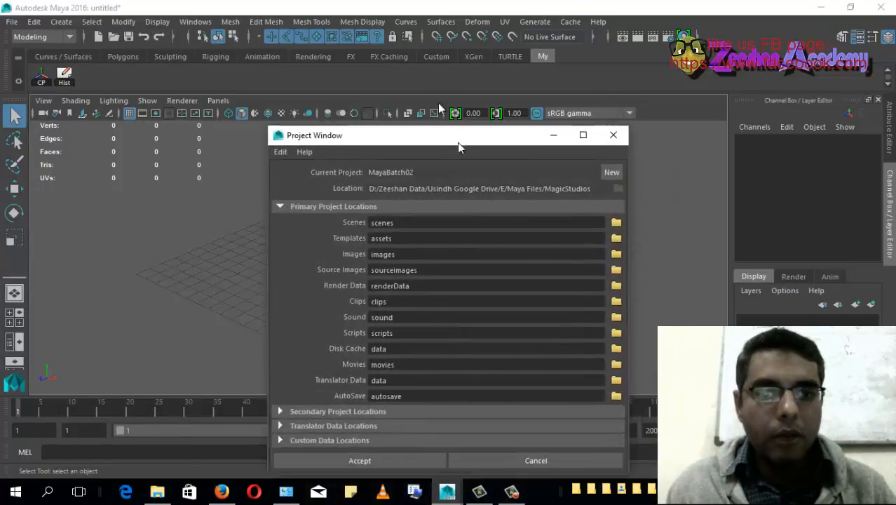
click(588, 103)
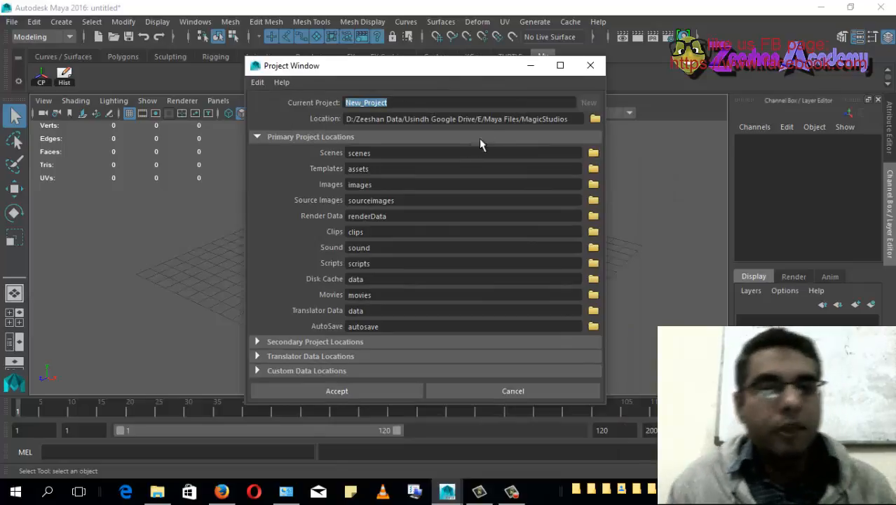
click(595, 120)
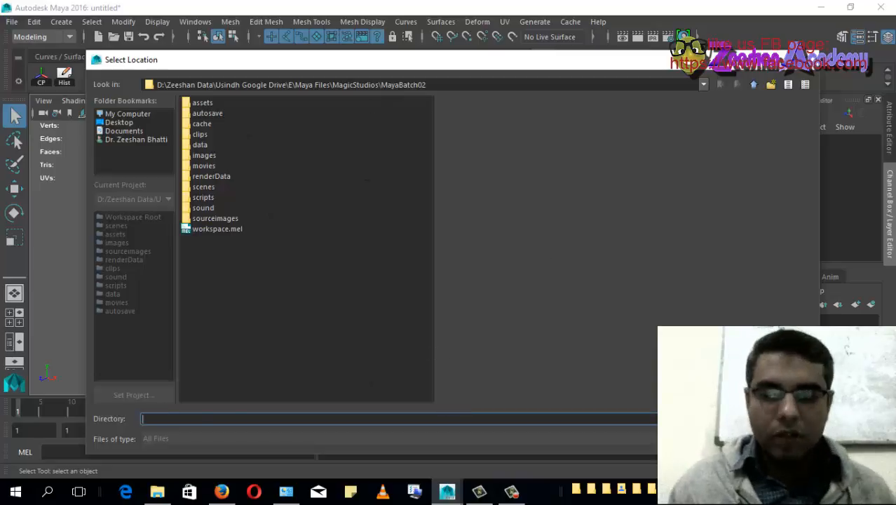
click(780, 439)
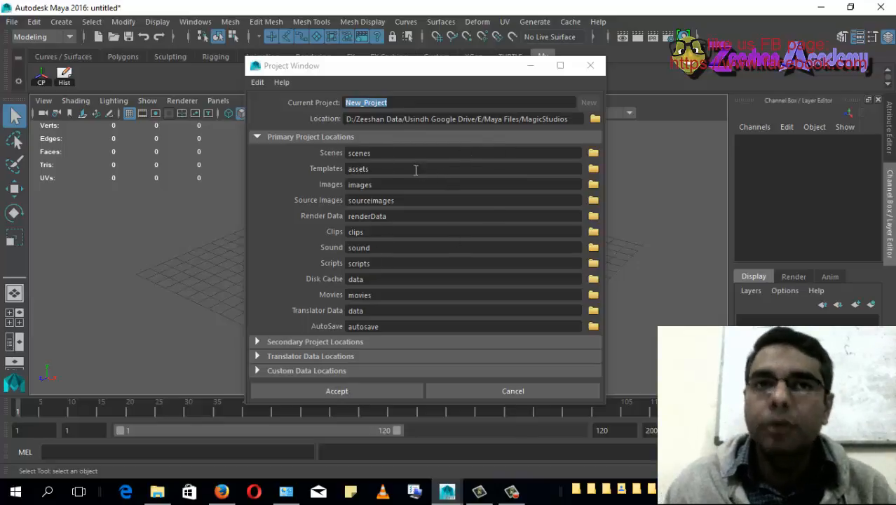
Step: Review the new project's primary and secondary folder locations, and cancel the project setup
click(380, 186)
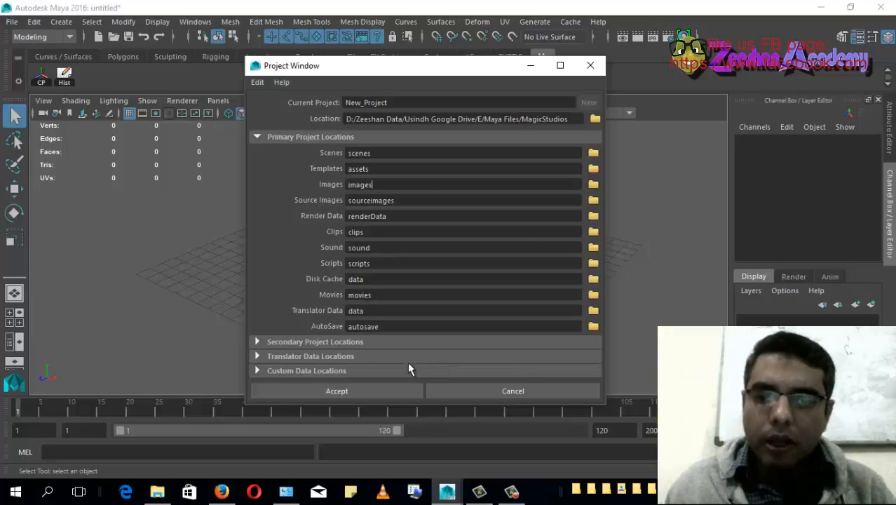
click(402, 343)
scroll(391, 278, down, 15)
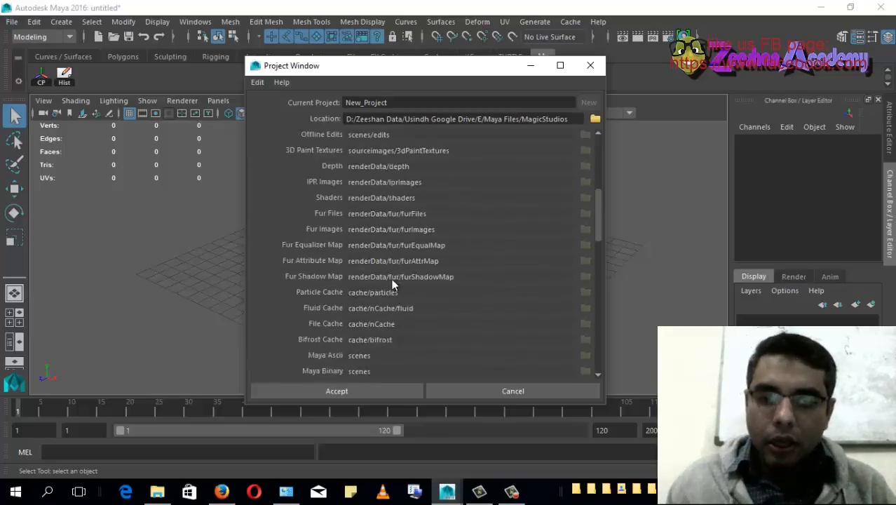
click(331, 204)
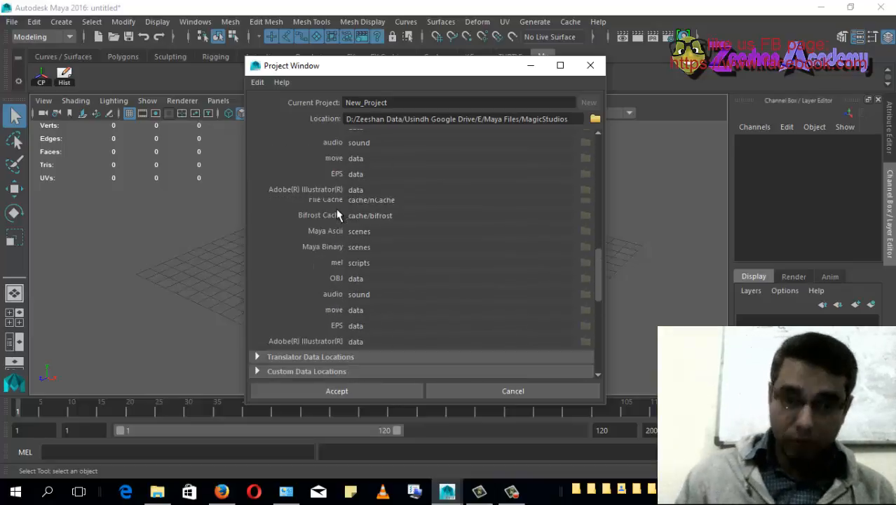
scroll(335, 159, up, 8)
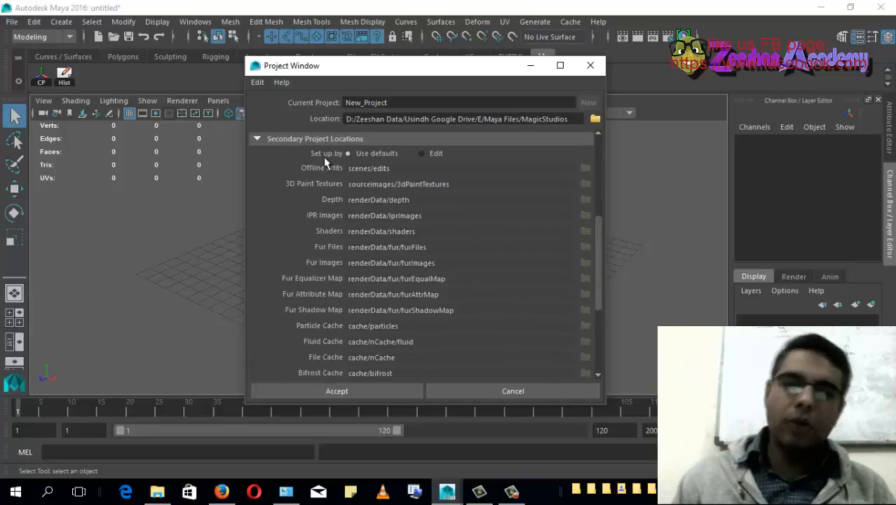
click(329, 138)
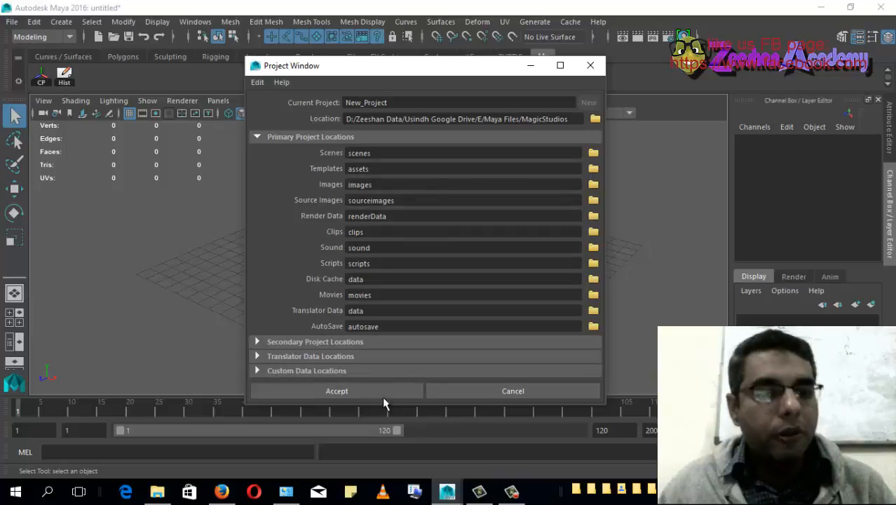
click(463, 395)
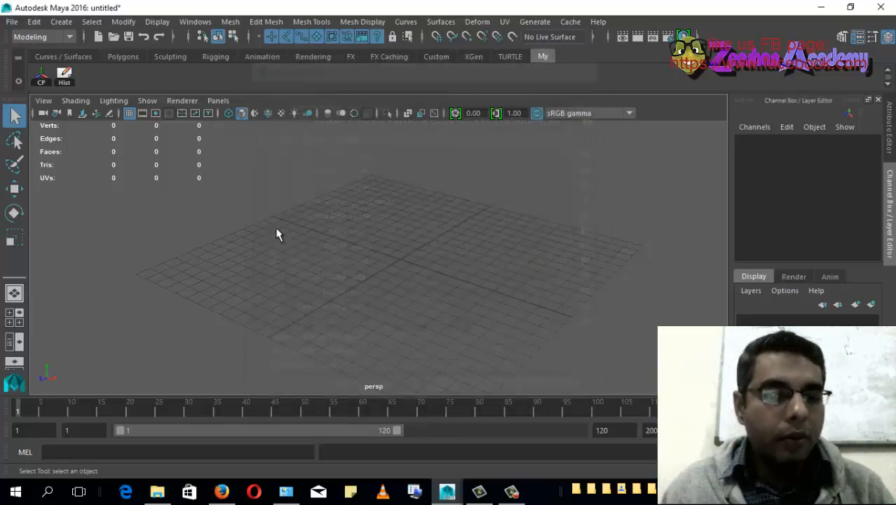
click(12, 22)
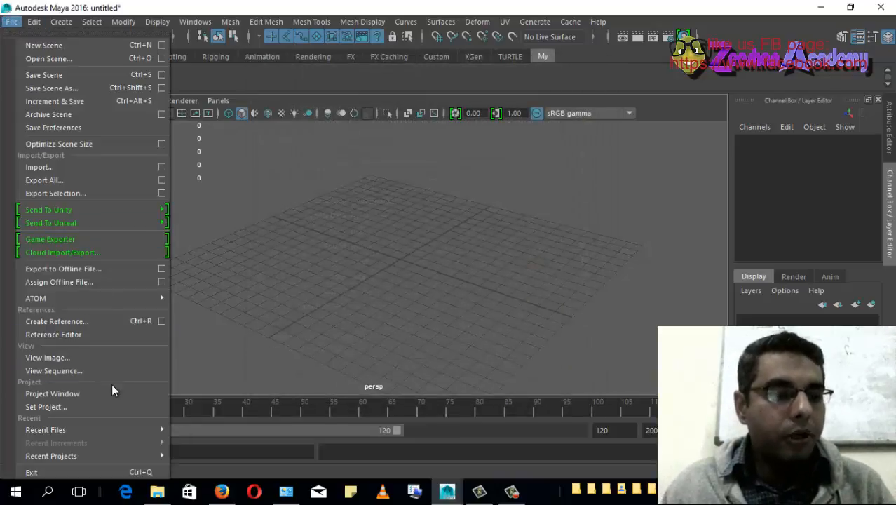
click(112, 408)
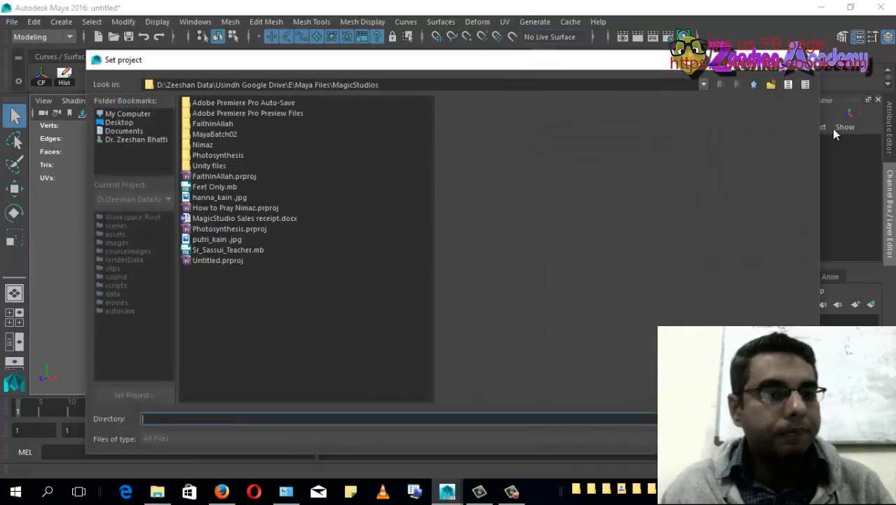
click(810, 59)
Step: Bring up the Open Scene dialog and inspect the folders at the root of the MayaBatch02 project
key(ctrl+o)
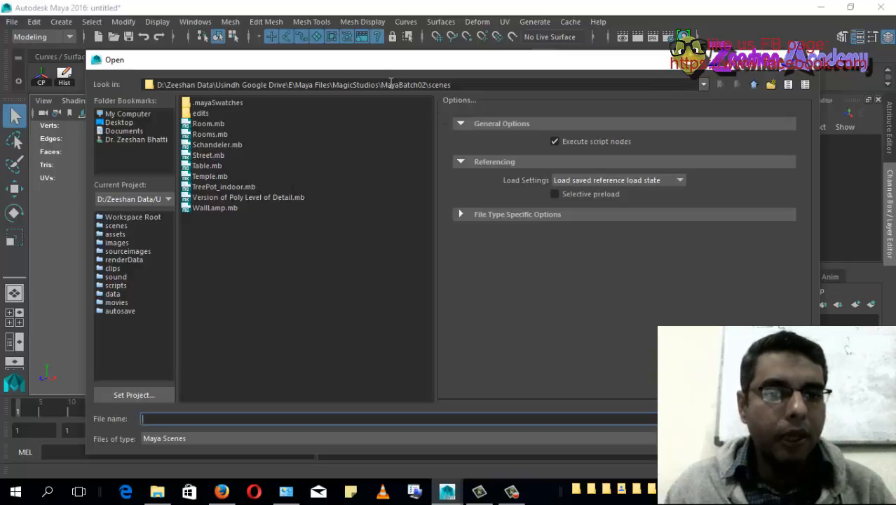
click(391, 84)
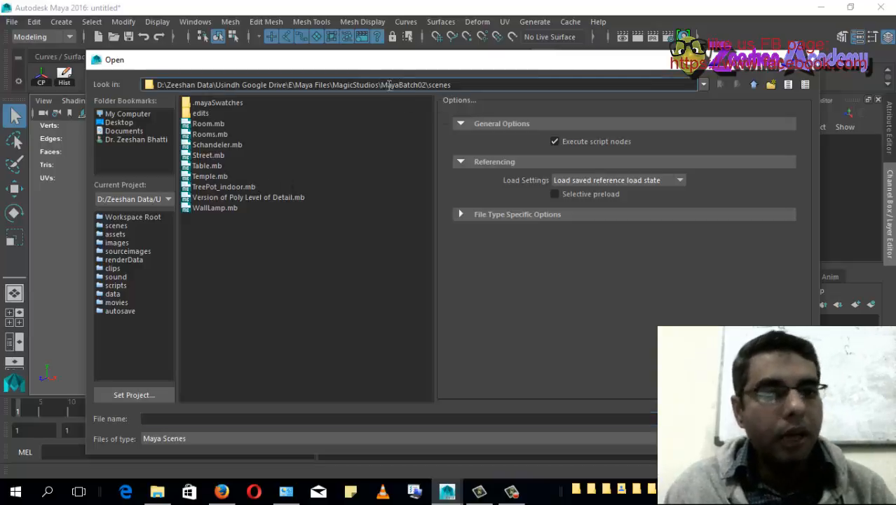
drag(386, 84, 422, 85)
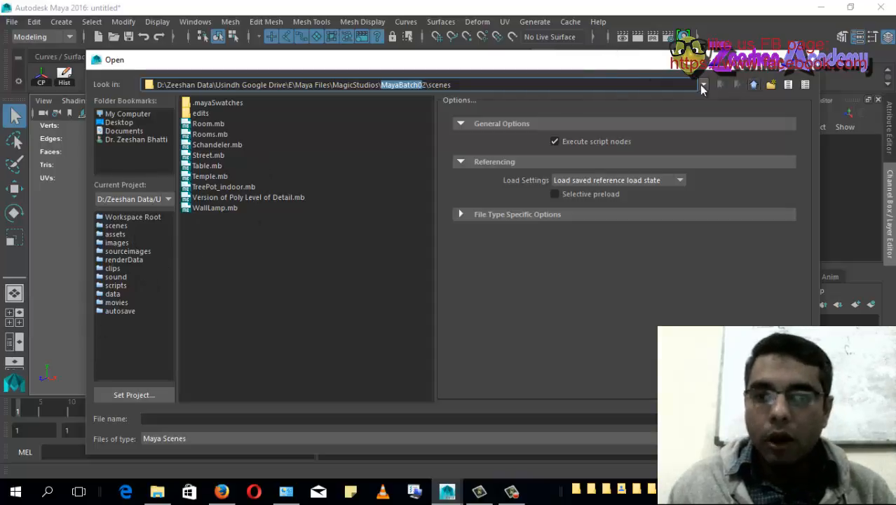
click(754, 85)
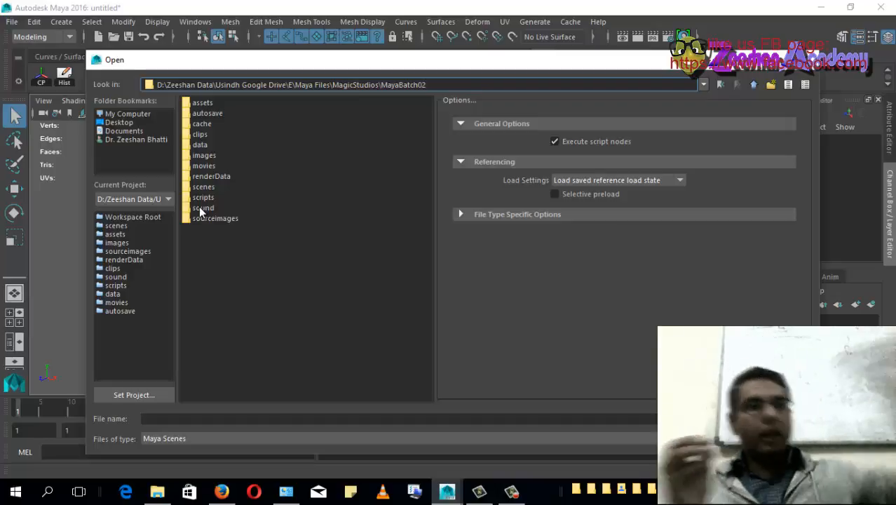
click(203, 207)
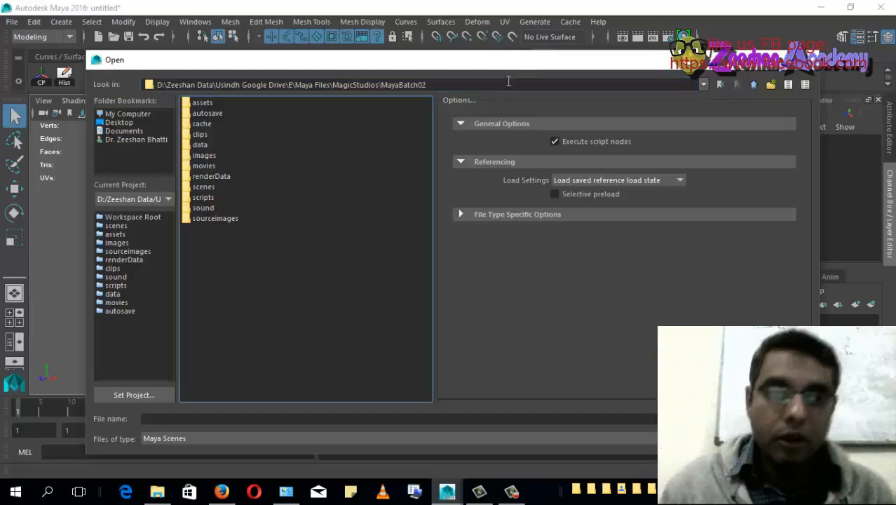
drag(516, 56, 499, 73)
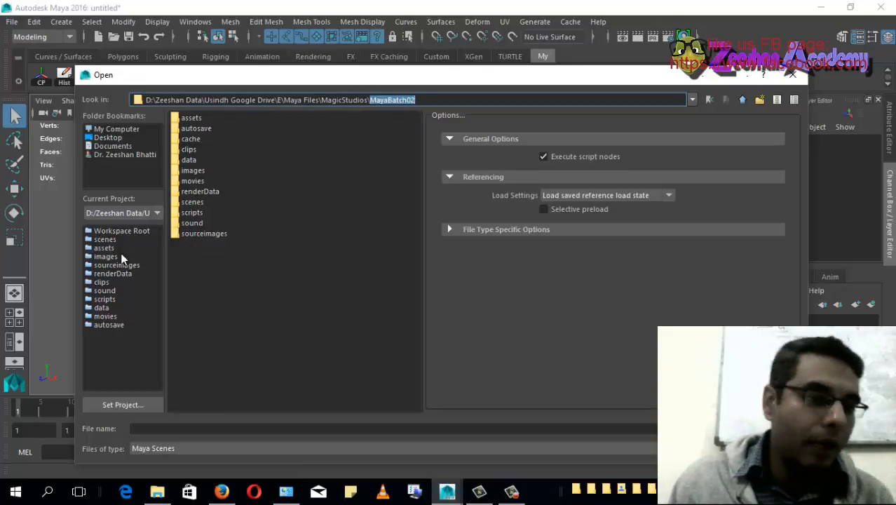
Step: Look through the current project's scenes, images and sourceimages folders, and close the dialog
click(106, 240)
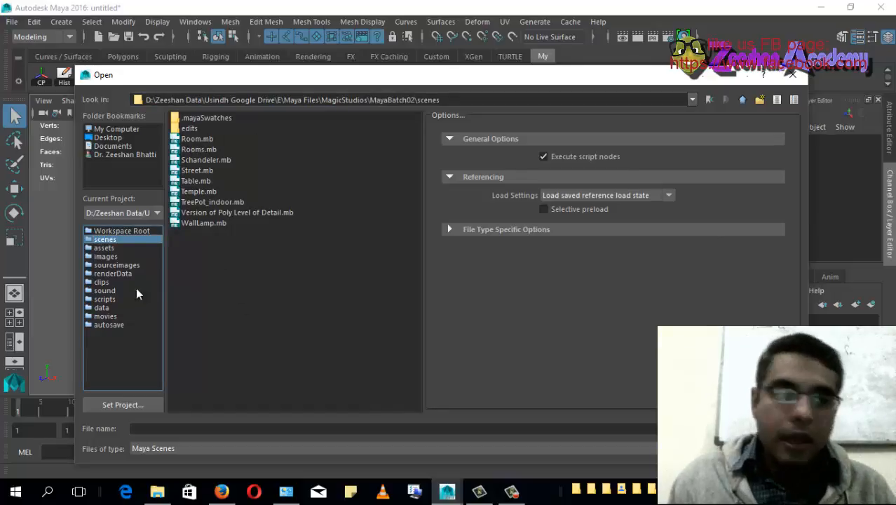
click(110, 258)
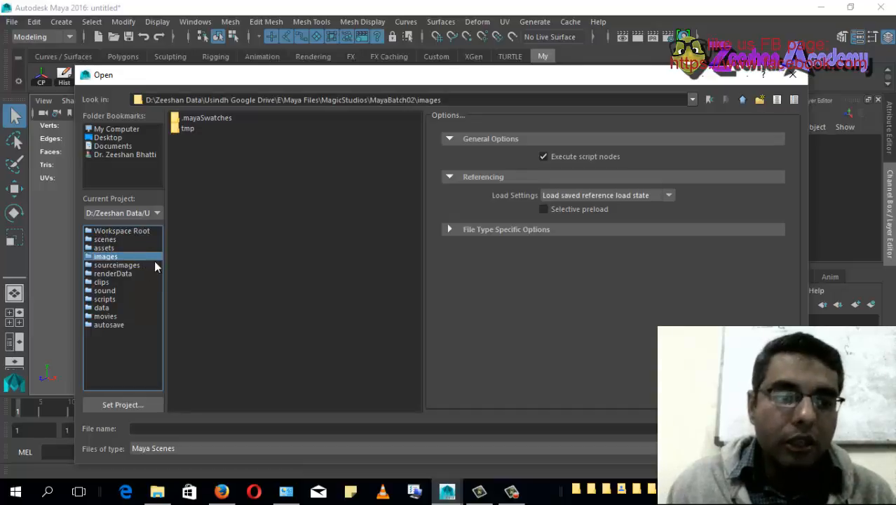
click(119, 265)
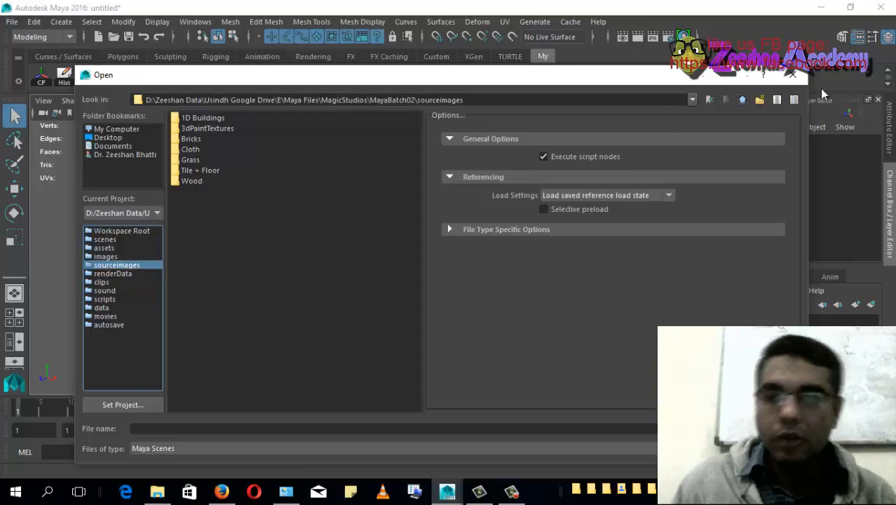
click(792, 75)
Step: Look through scene files such as TreePot_indoor.mb and Table.mb in the project's scenes folder, and close the dialog without opening one
click(115, 38)
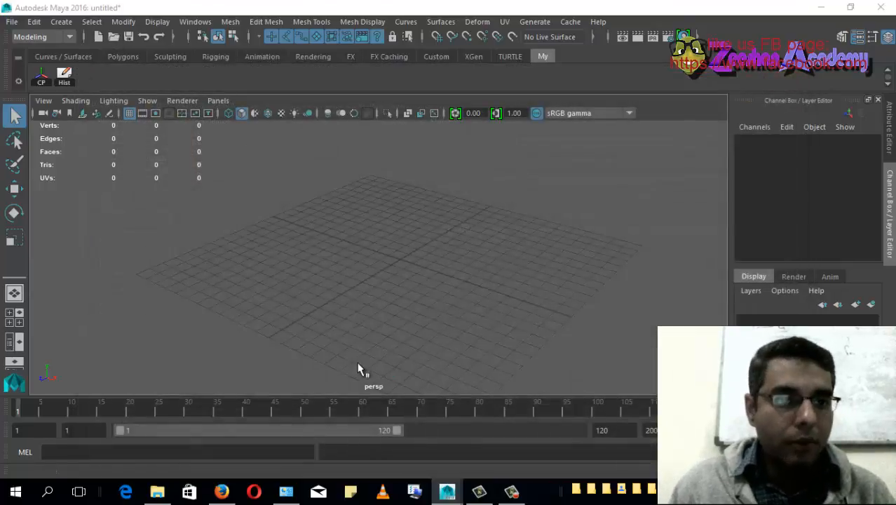
click(203, 182)
click(204, 202)
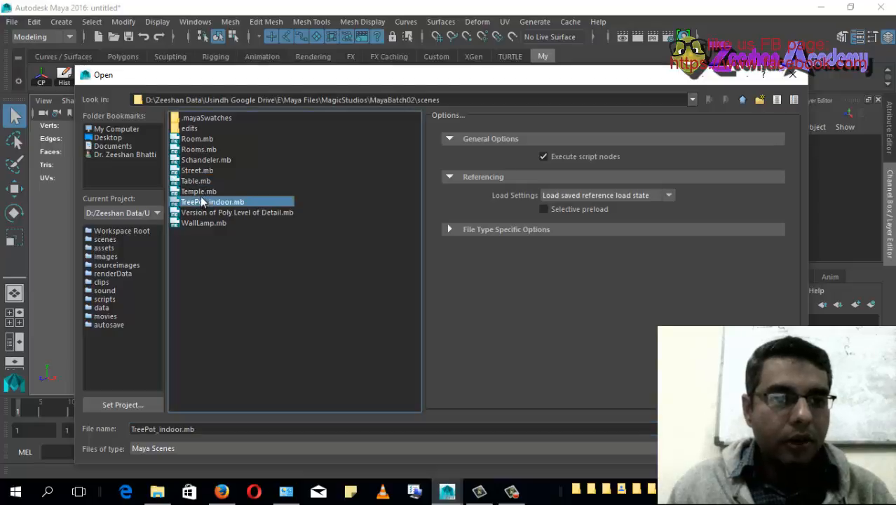
click(204, 182)
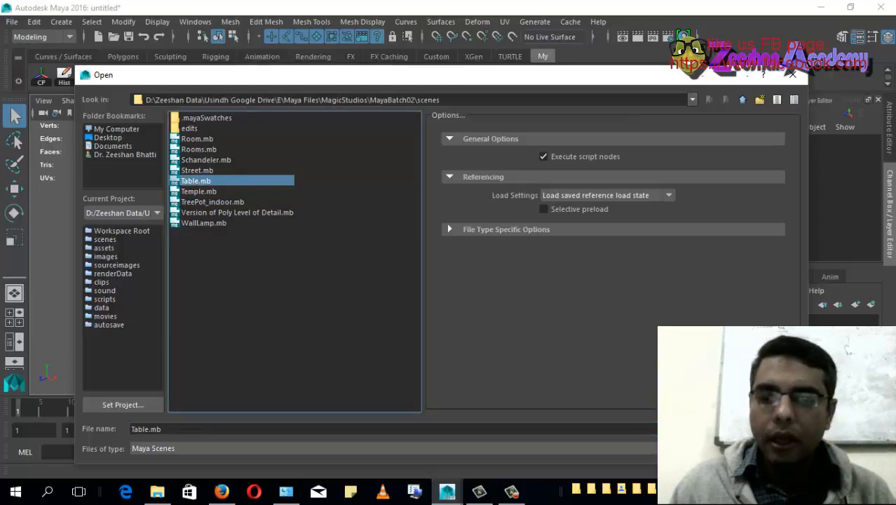
click(767, 428)
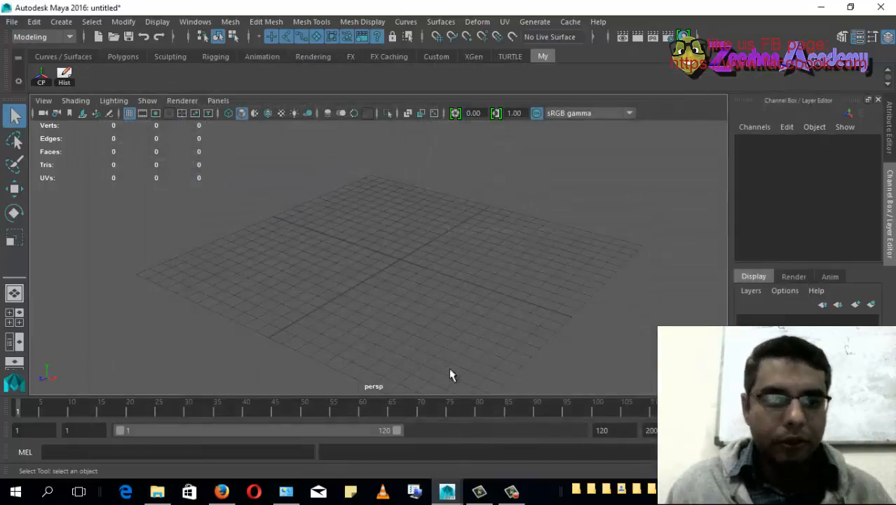
Step: Show the Modeling Toolkit
alt+drag(524, 302, 392, 311)
alt+right_drag(392, 311, 509, 334)
alt+drag(509, 334, 471, 279)
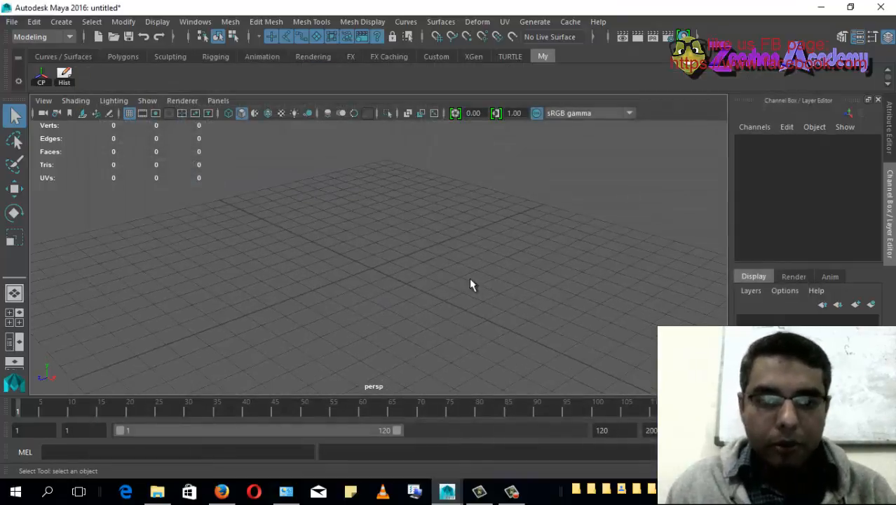
click(266, 21)
click(312, 21)
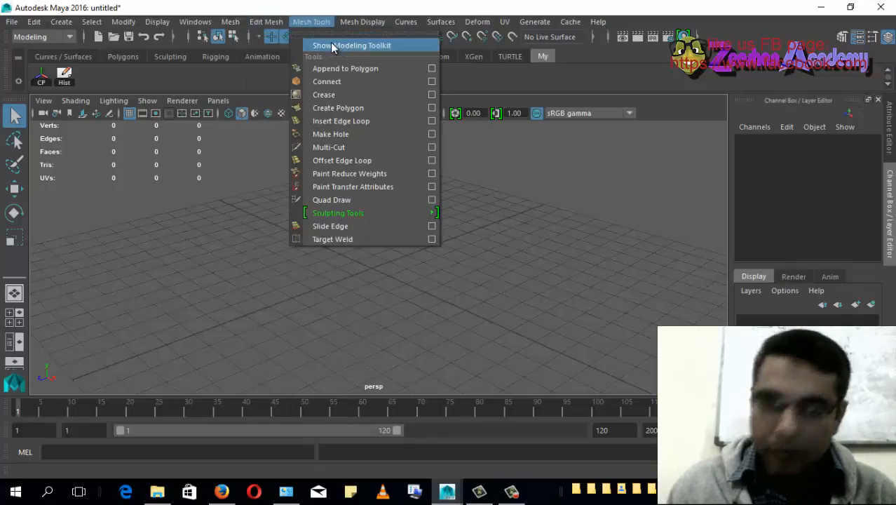
click(312, 22)
click(313, 23)
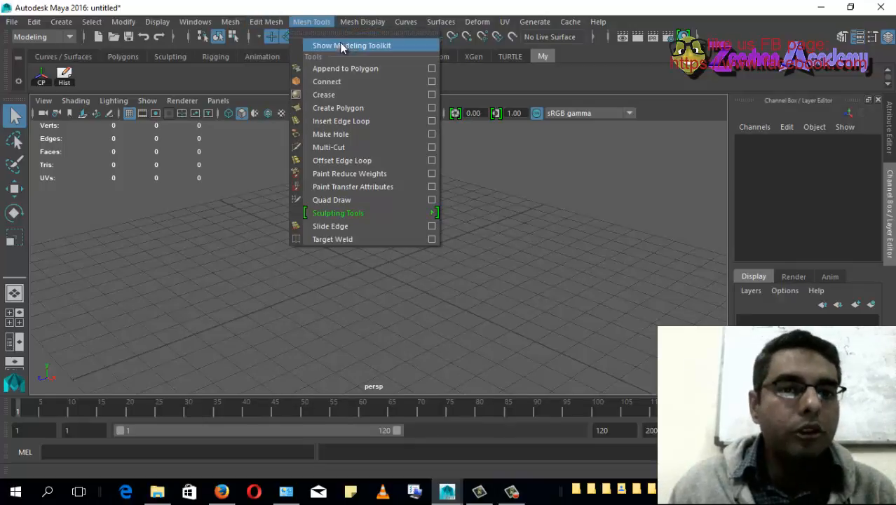
click(378, 45)
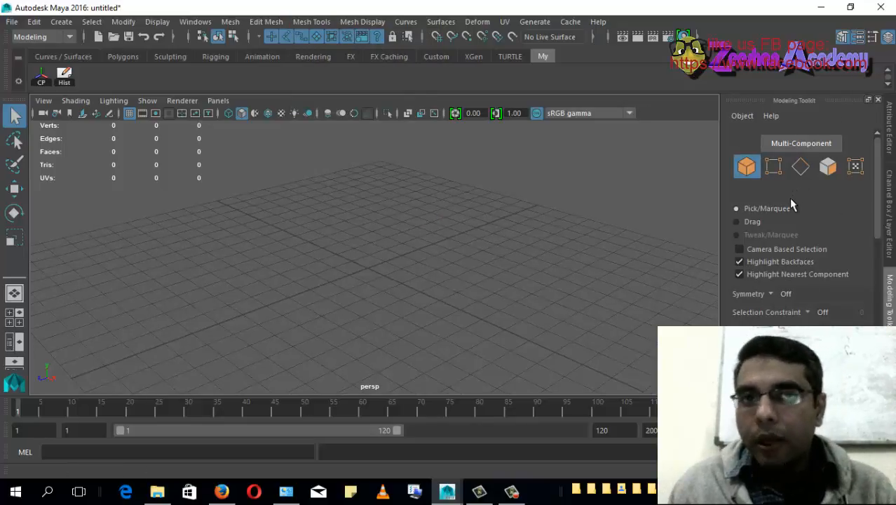
Step: Look through the Modeling Toolkit's Mesh, Components and Tools sections
drag(880, 171, 880, 245)
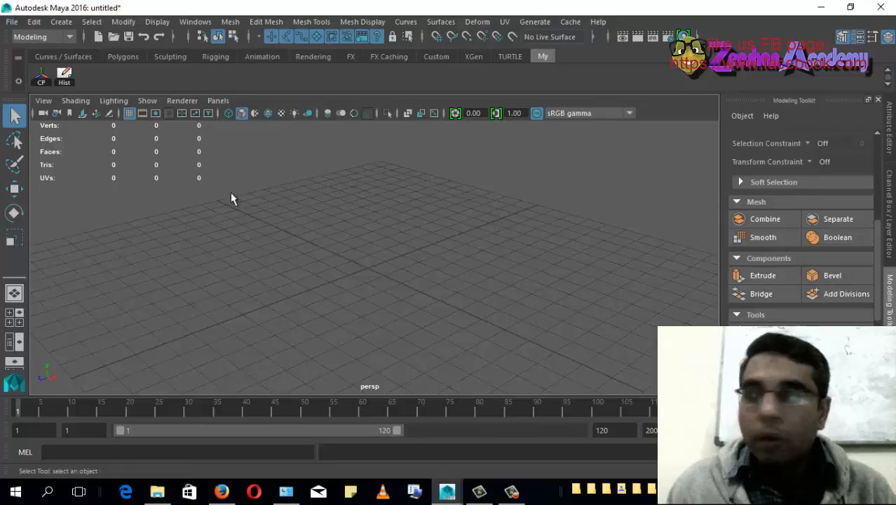
click(268, 21)
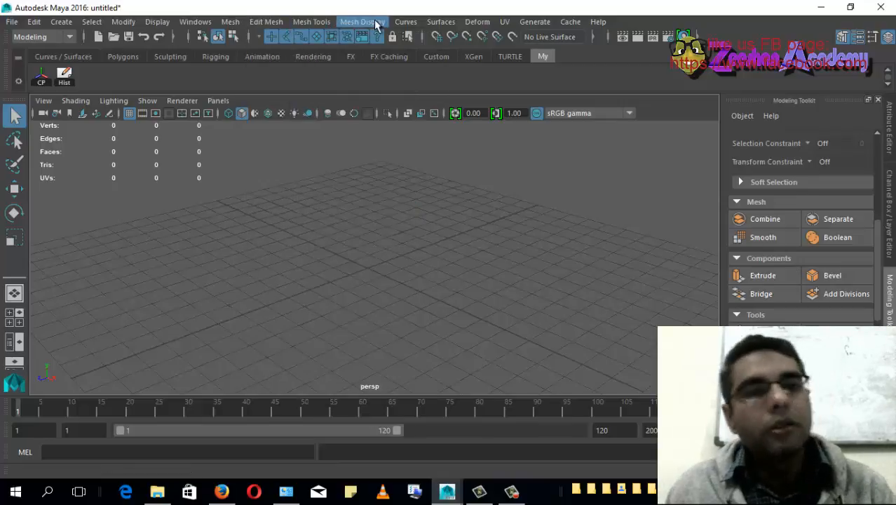
click(375, 21)
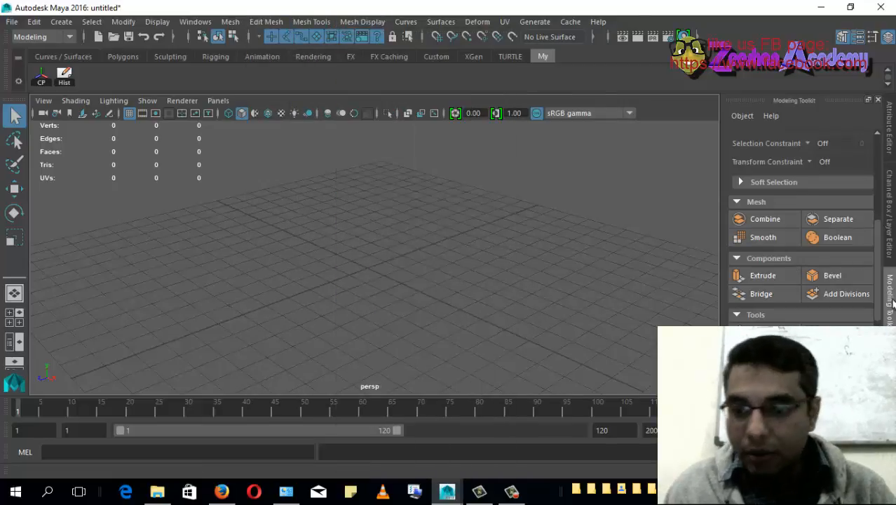
scroll(881, 285, down, 1)
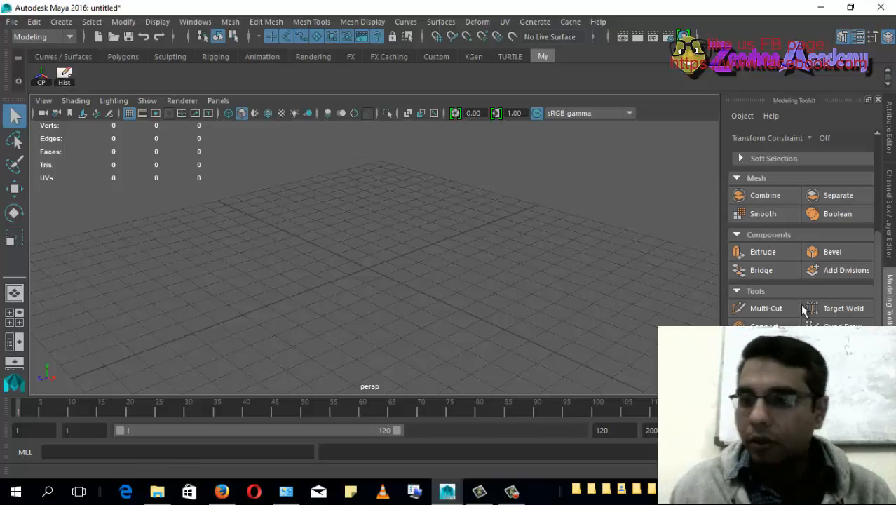
scroll(876, 254, up, 2)
scroll(877, 254, down, 2)
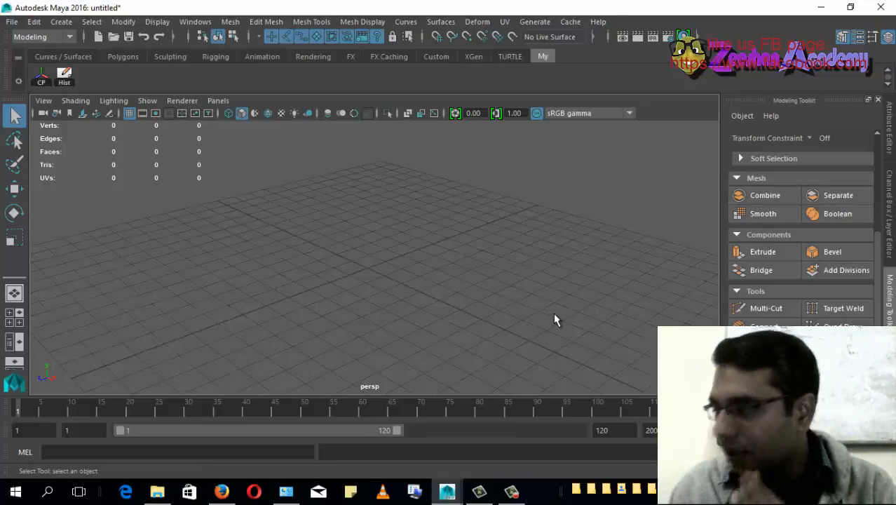
Step: Open Room.mb from the project's scenes folder without saving the untitled scene, and look over the furnished room
alt+drag(310, 350, 429, 345)
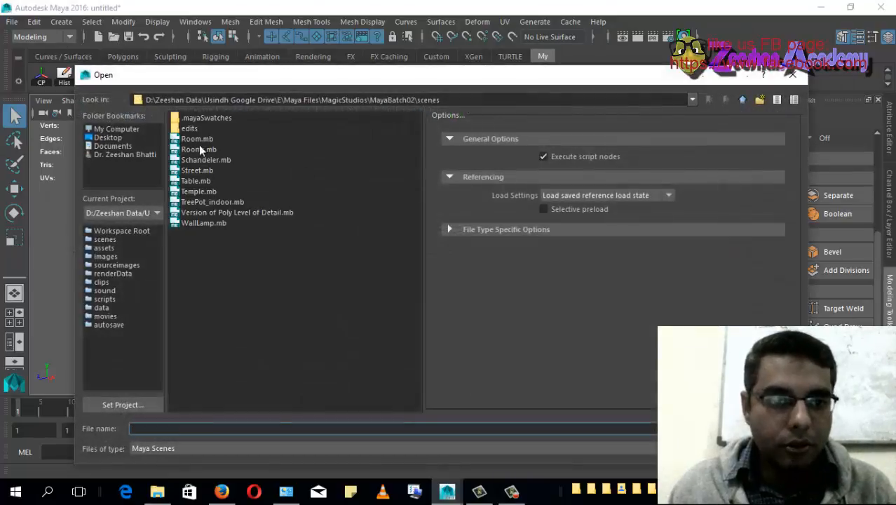
click(202, 149)
double_click(201, 149)
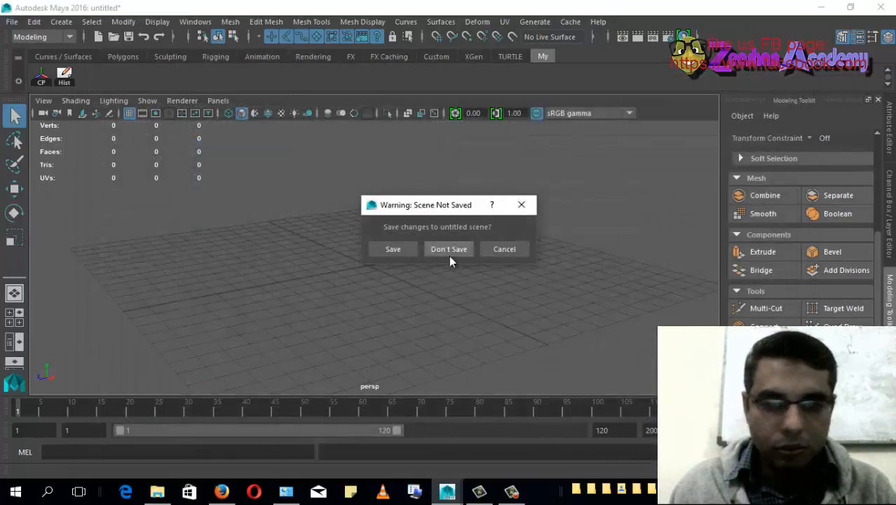
click(449, 251)
click(434, 251)
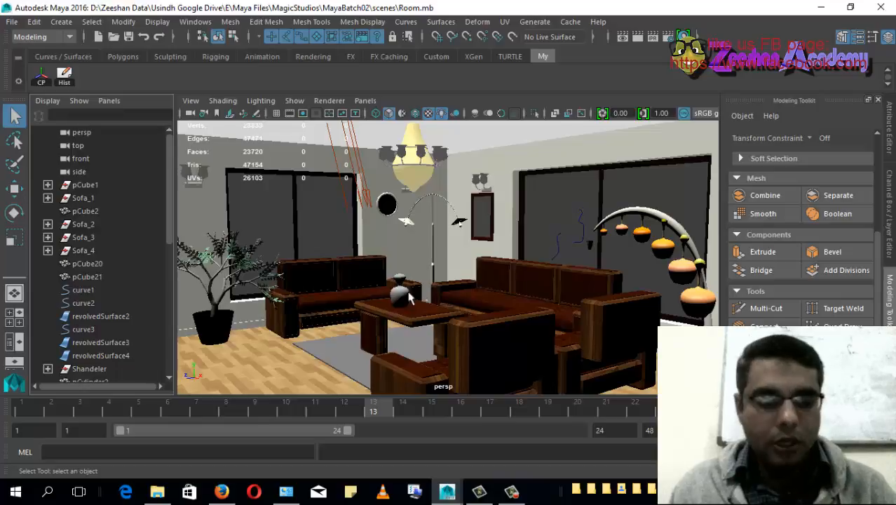
alt+drag(469, 305, 442, 291)
alt+middle_drag(442, 291, 503, 286)
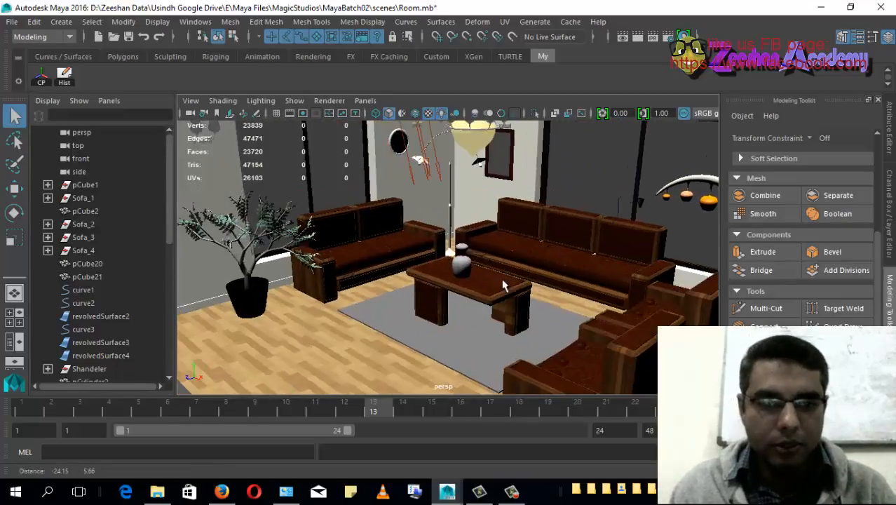
alt+drag(502, 285, 477, 262)
Step: Browse the other scene files, including Table.mb and WallLamp.mb, and close the Open dialog without loading any
click(114, 38)
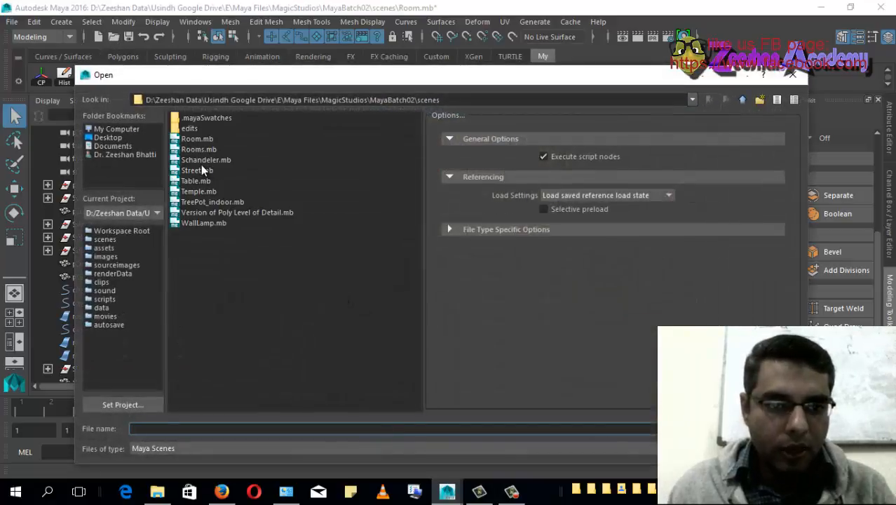
click(202, 174)
click(203, 183)
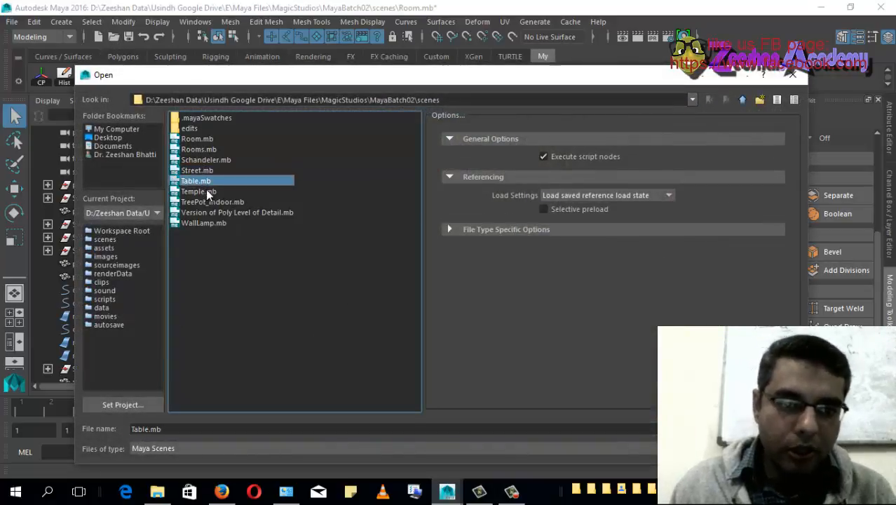
click(212, 193)
click(220, 225)
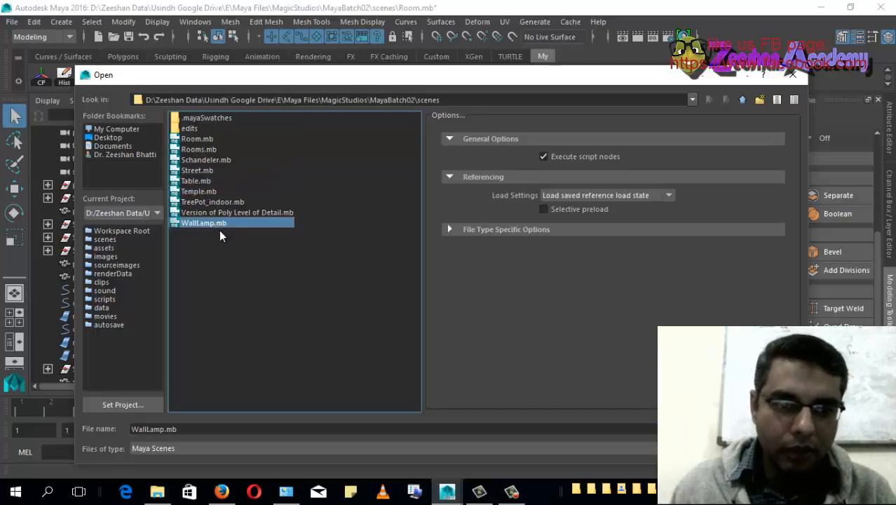
drag(733, 81, 713, 80)
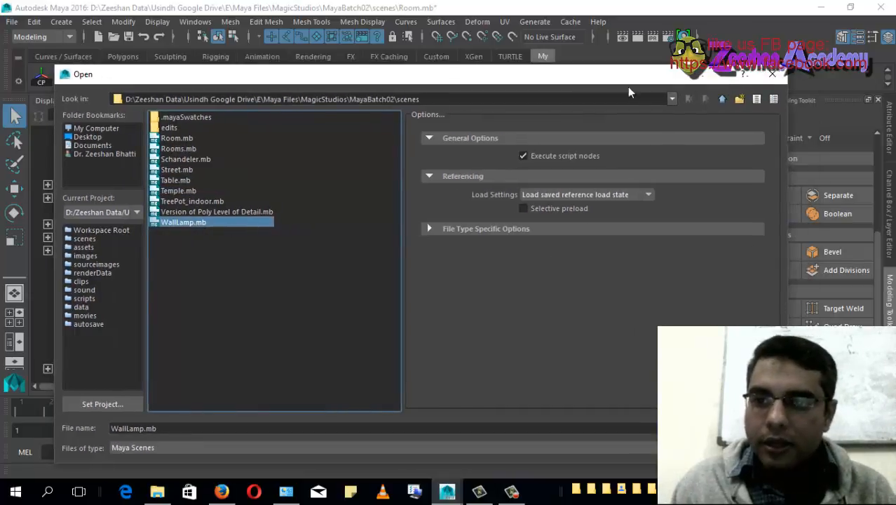
click(772, 74)
Step: Start a new empty scene without saving the changes to Room.mb, and turn on the viewport grid
click(107, 40)
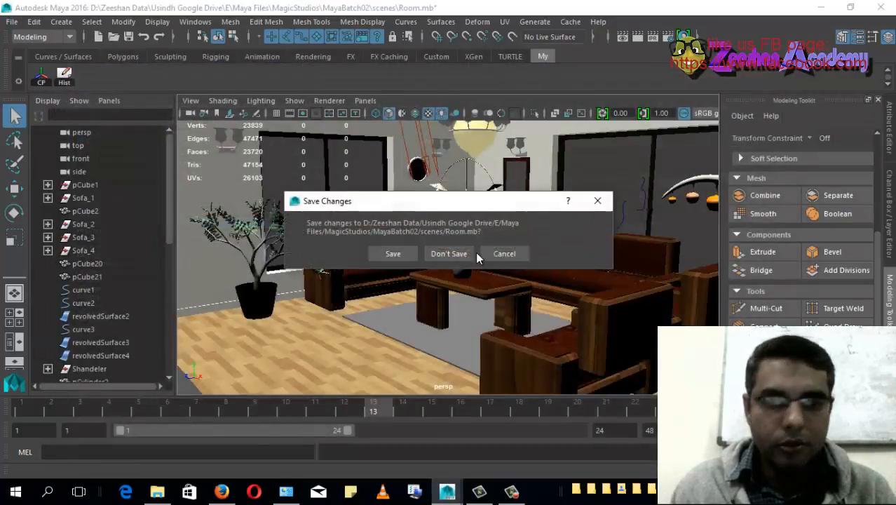
click(449, 255)
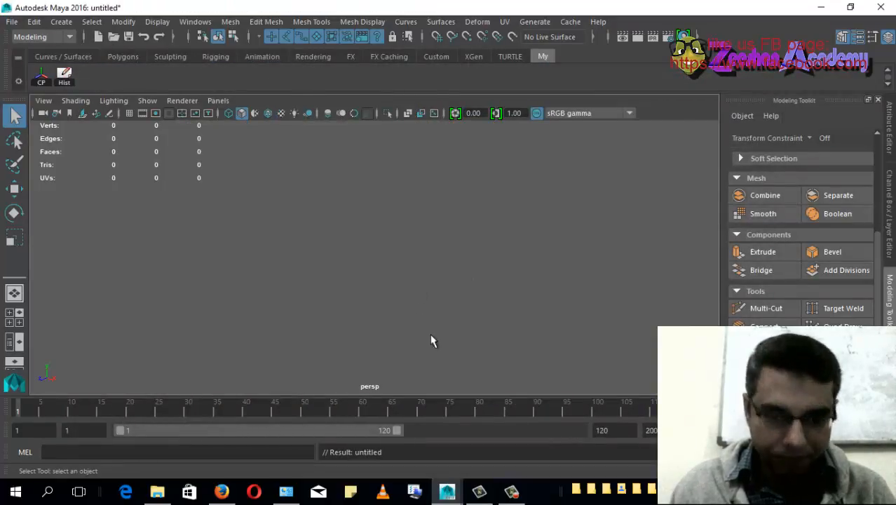
click(129, 113)
alt+drag(291, 337, 345, 326)
alt+right_drag(345, 327, 437, 342)
alt+middle_drag(436, 342, 419, 310)
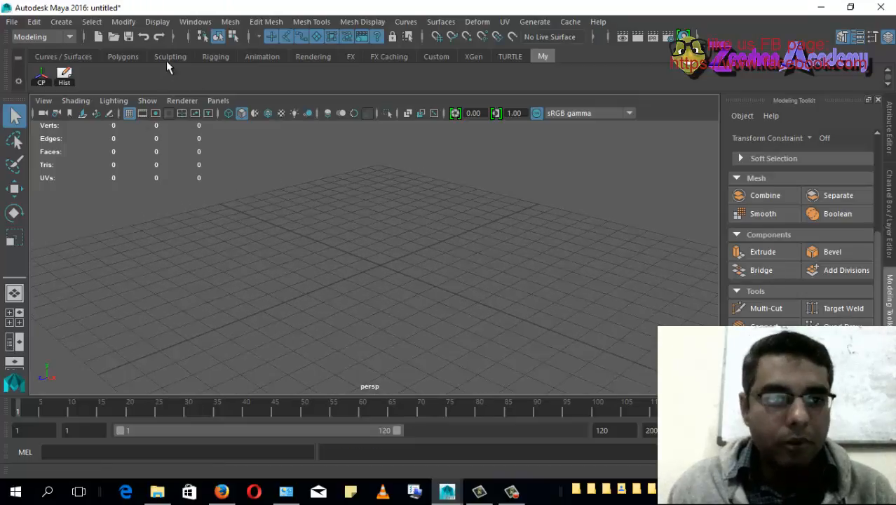
Step: Create a polygon cube at the centre of the grid and activate the Move tool on it
click(124, 57)
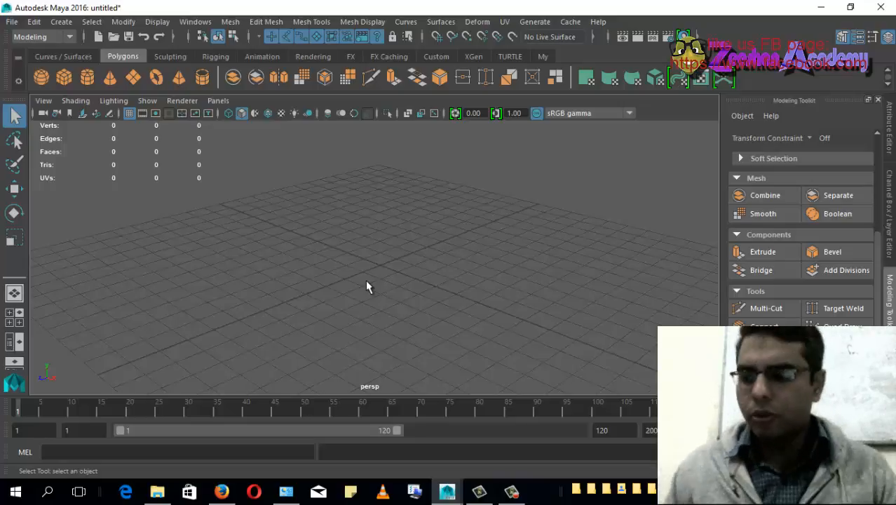
click(64, 77)
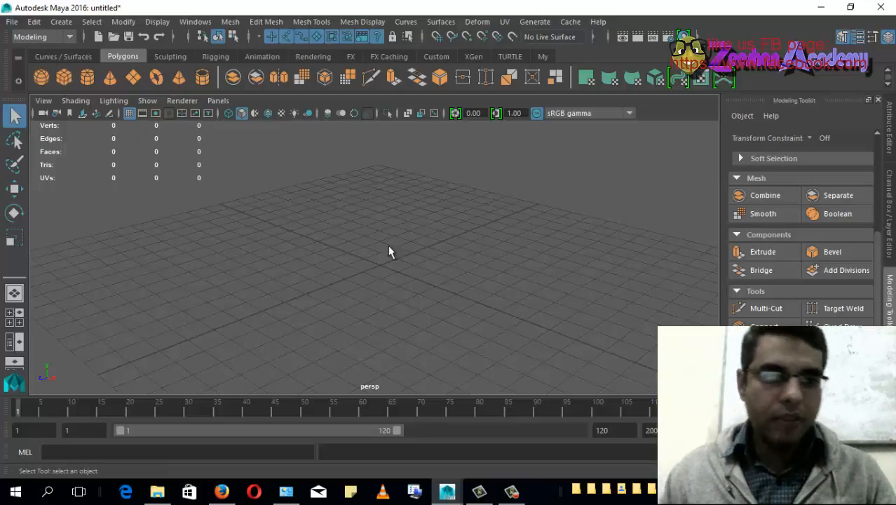
alt+drag(476, 233, 408, 259)
key(w)
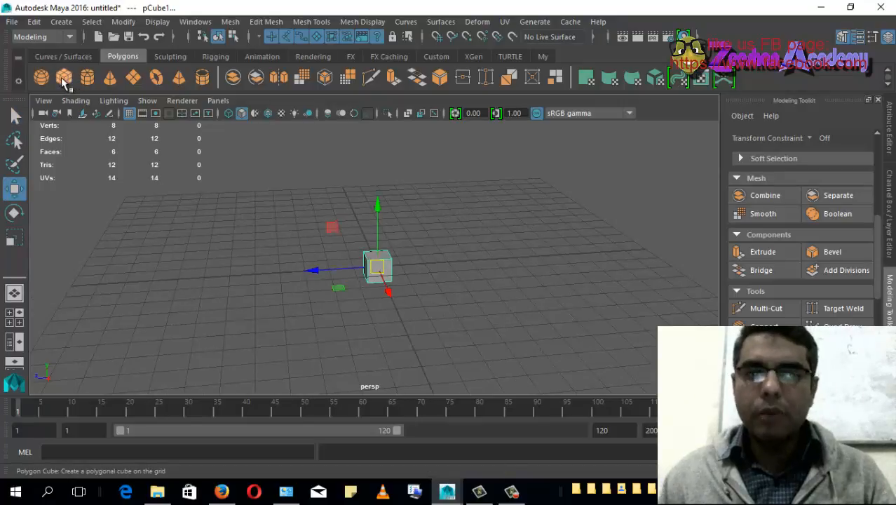
alt+drag(471, 278, 244, 236)
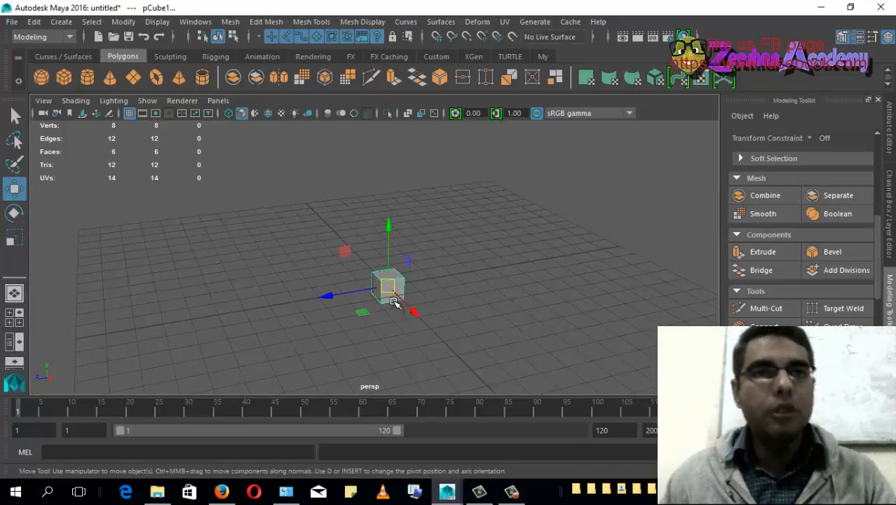
Step: Review the polygon primitive types available for creation, such as Cube and Plane, without creating one
click(61, 24)
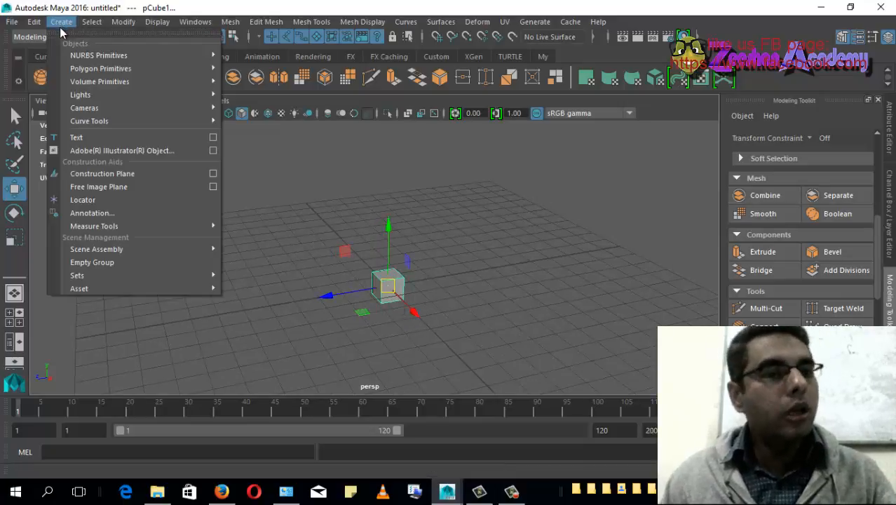
mouse_move(132, 71)
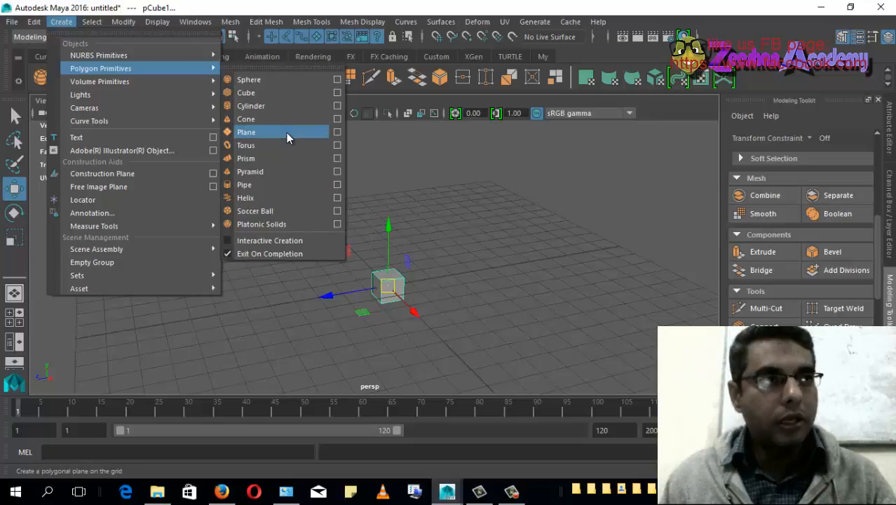
mouse_move(168, 53)
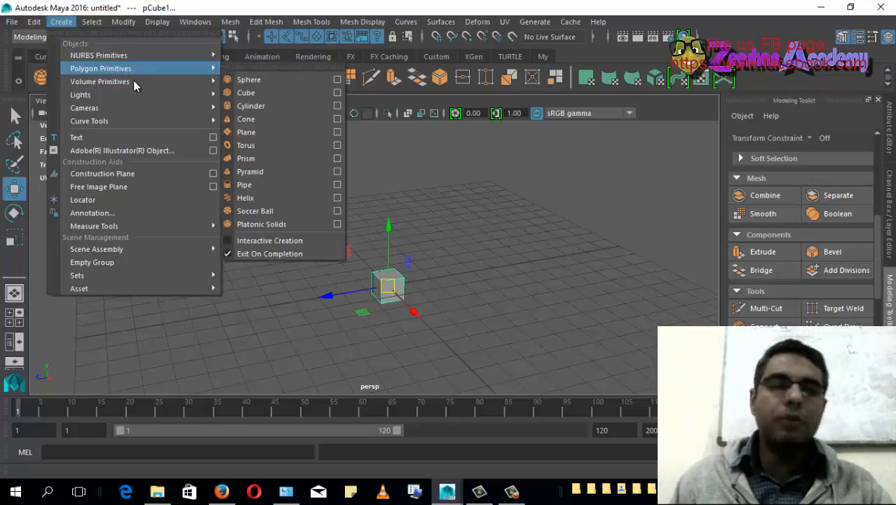
click(61, 21)
click(61, 22)
mouse_move(140, 69)
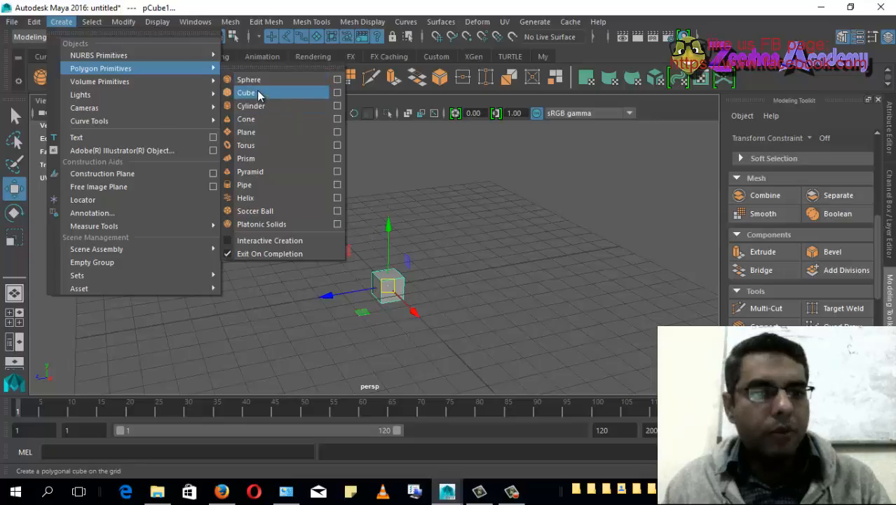
click(313, 323)
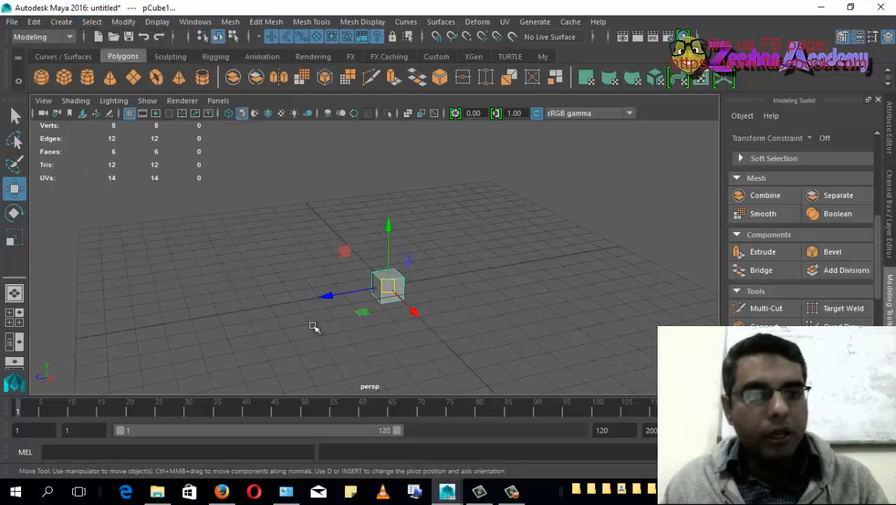
Step: Move the cube back along the X axis, away from the grid's centre
alt+drag(313, 324, 392, 344)
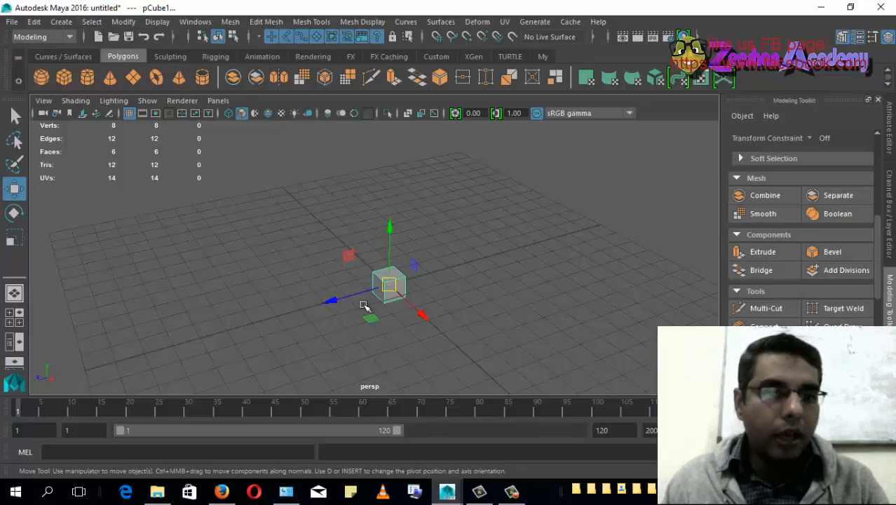
drag(426, 314, 404, 284)
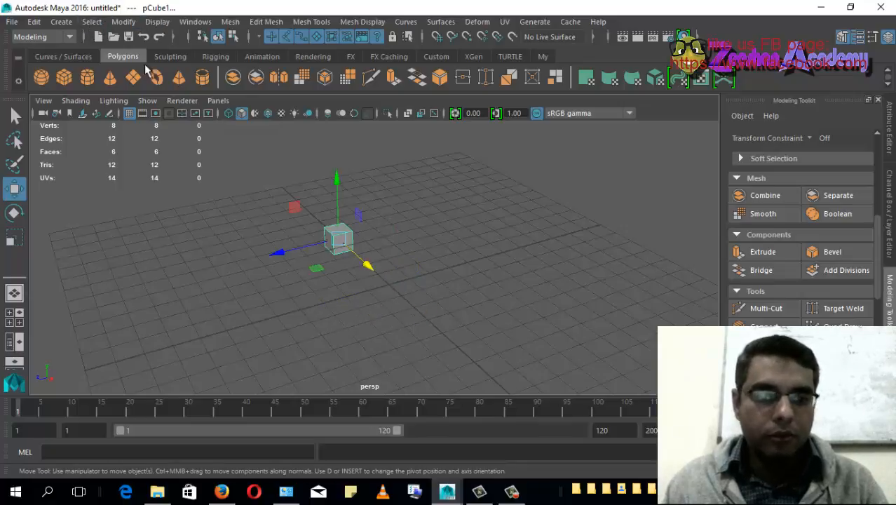
Step: Deselect the cube and turn on Interactive Creation for polygon primitives
click(404, 284)
click(61, 21)
mouse_move(126, 70)
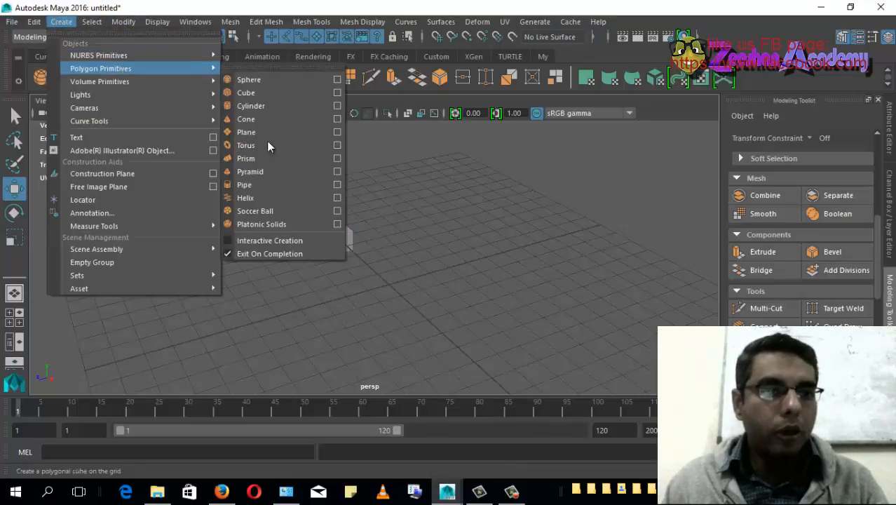
click(268, 240)
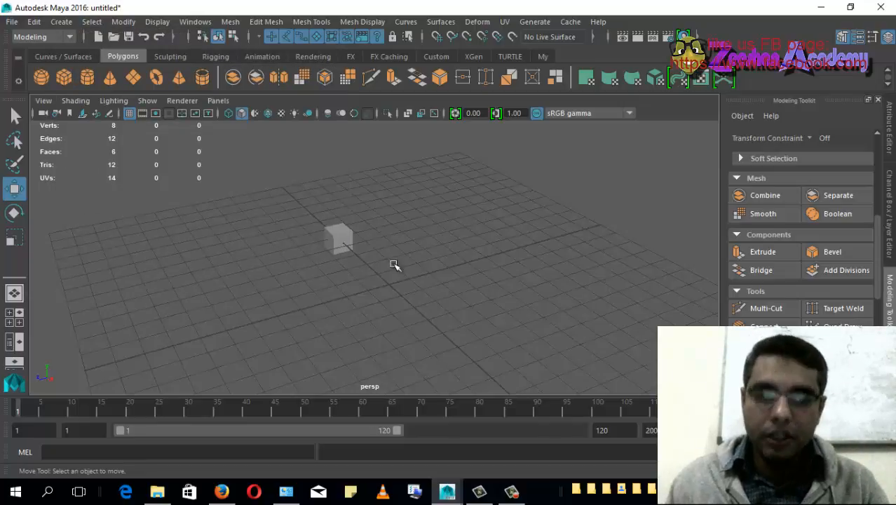
alt+drag(427, 341, 444, 333)
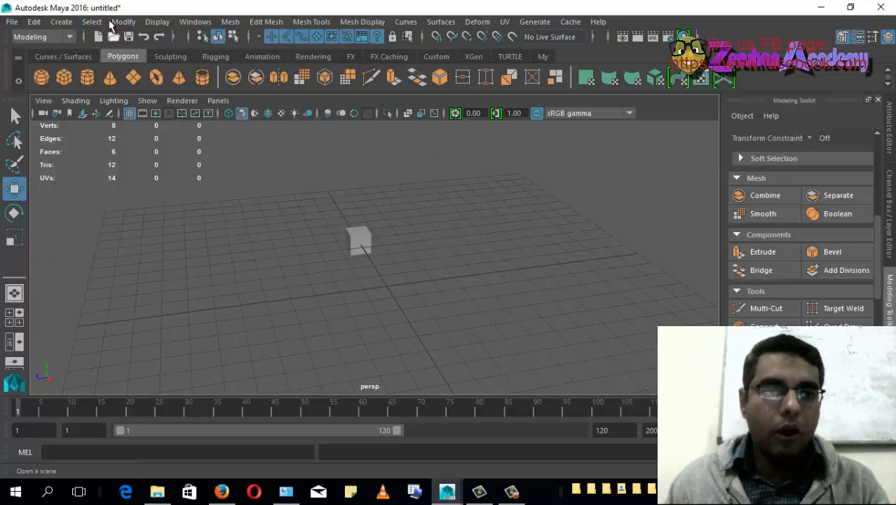
Step: Draw a polygon cube about 6.8 wide, 4.6 high and 8 deep on the grid, and reselect the small cube for comparison
click(64, 79)
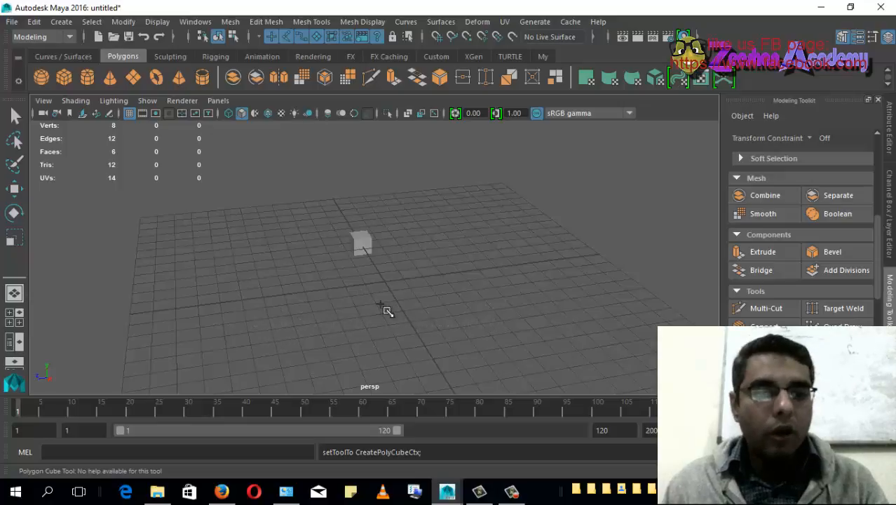
drag(335, 281, 245, 294)
click(291, 275)
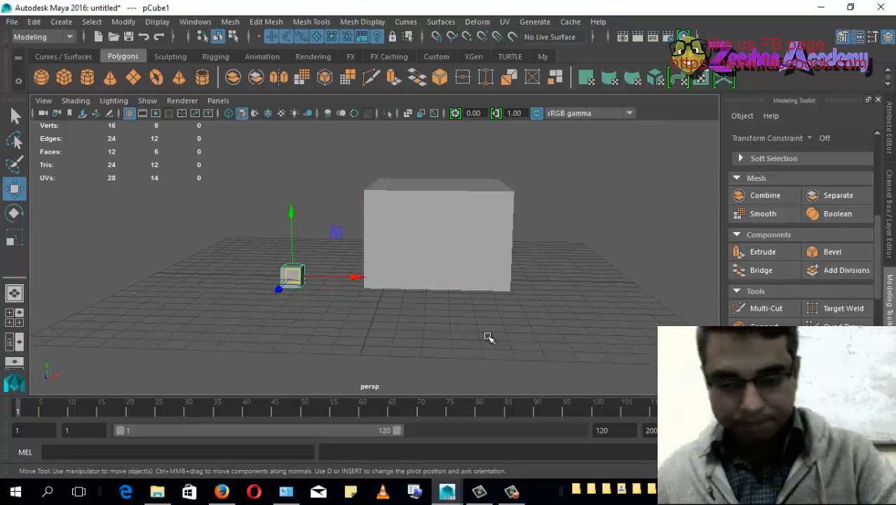
click(466, 250)
click(294, 273)
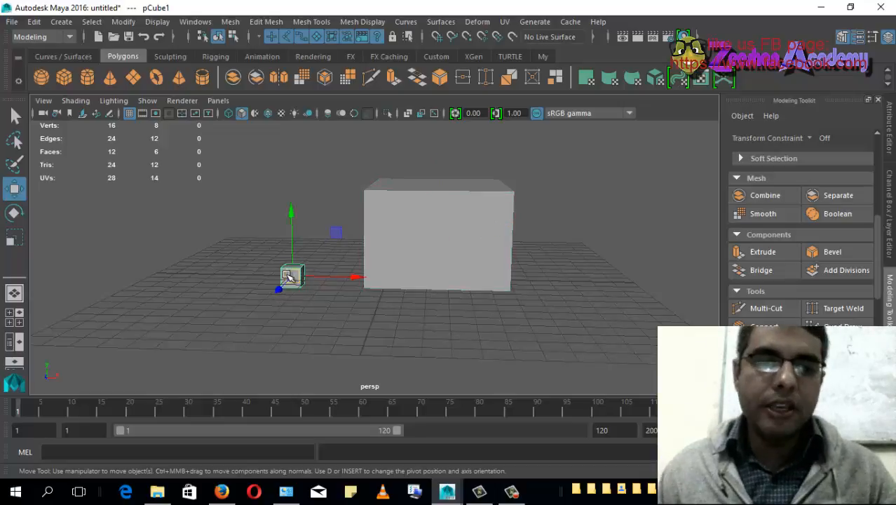
alt+middle_drag(332, 253, 385, 251)
alt+drag(385, 251, 355, 262)
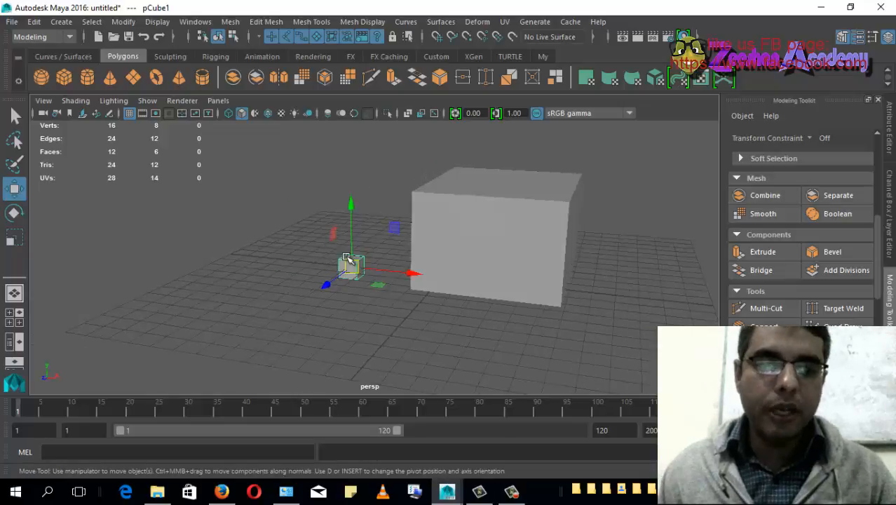
Step: Turn off Interactive Creation for polygon primitives
click(72, 23)
mouse_move(133, 70)
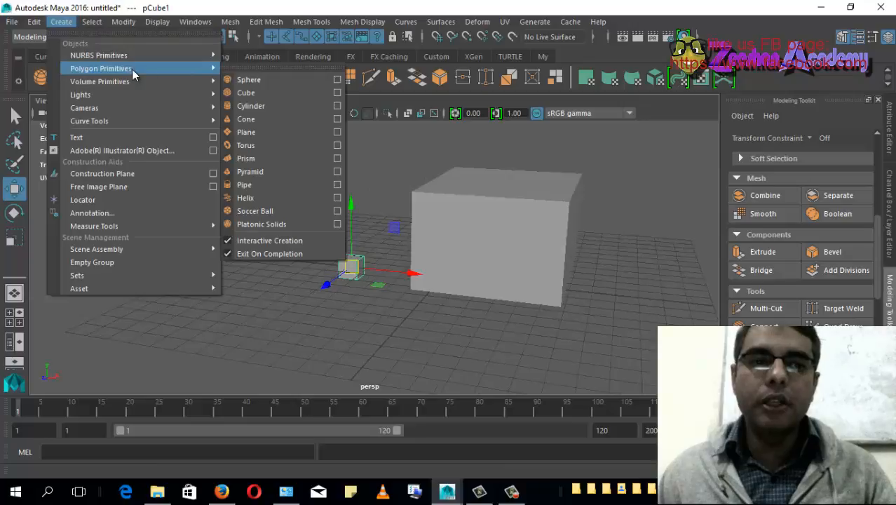
click(320, 241)
alt+drag(365, 293, 375, 288)
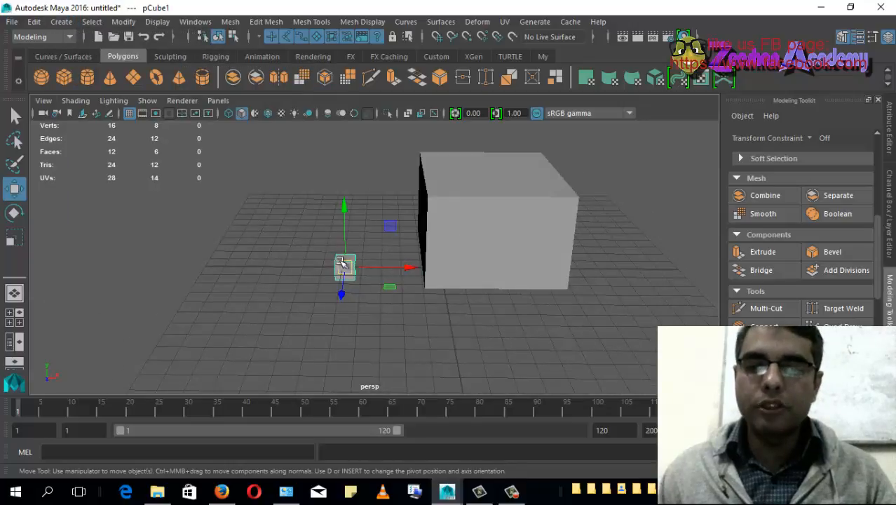
Step: Compare the width, height and depth of the small cube and the large cube in their construction inputs
click(890, 186)
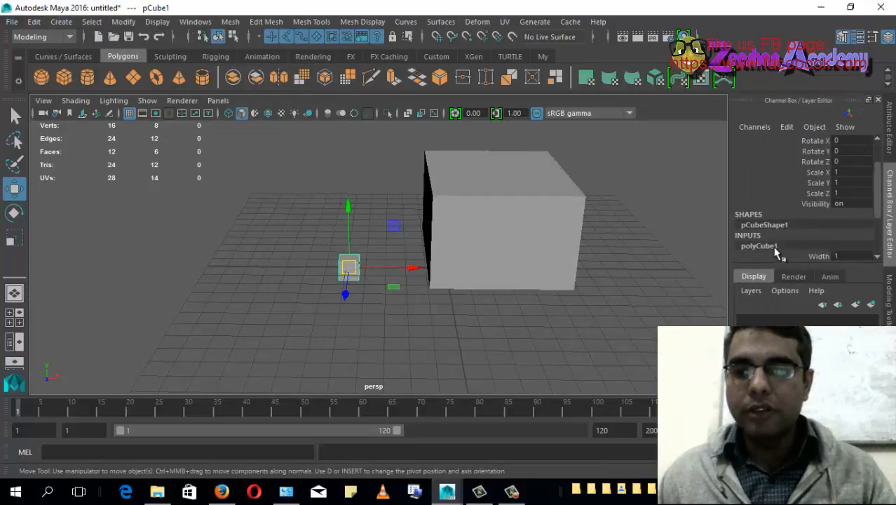
click(772, 243)
drag(845, 182, 853, 205)
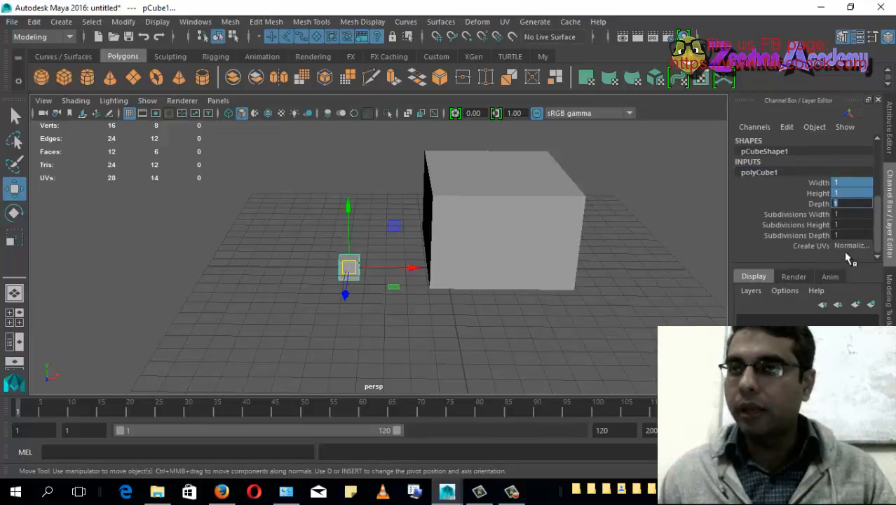
click(620, 183)
click(544, 218)
alt+drag(626, 266, 515, 246)
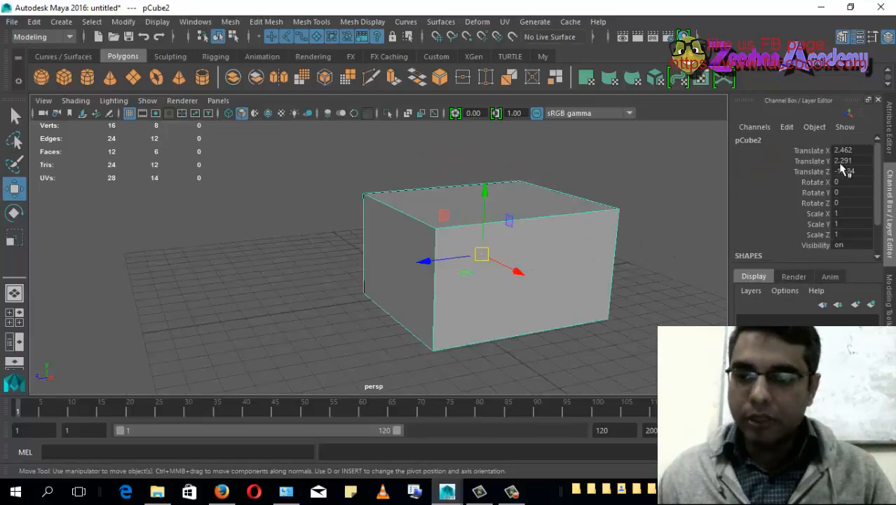
scroll(848, 199, down, 2)
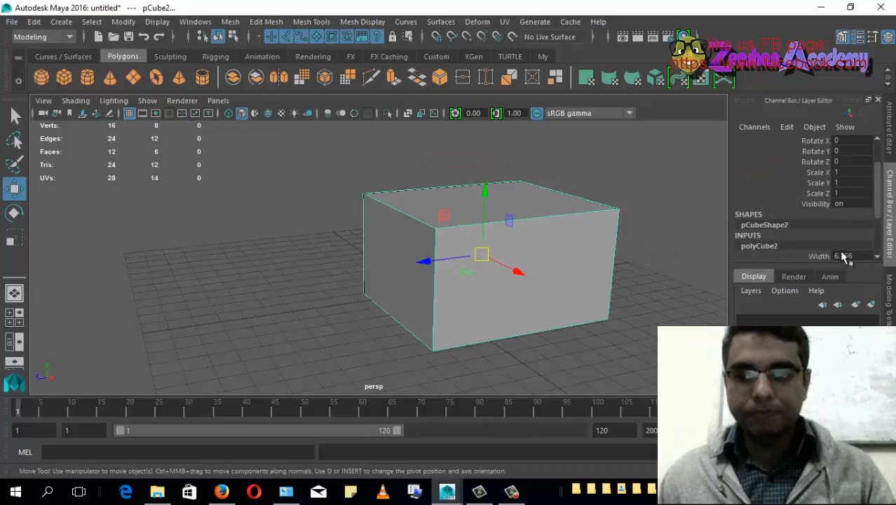
click(840, 252)
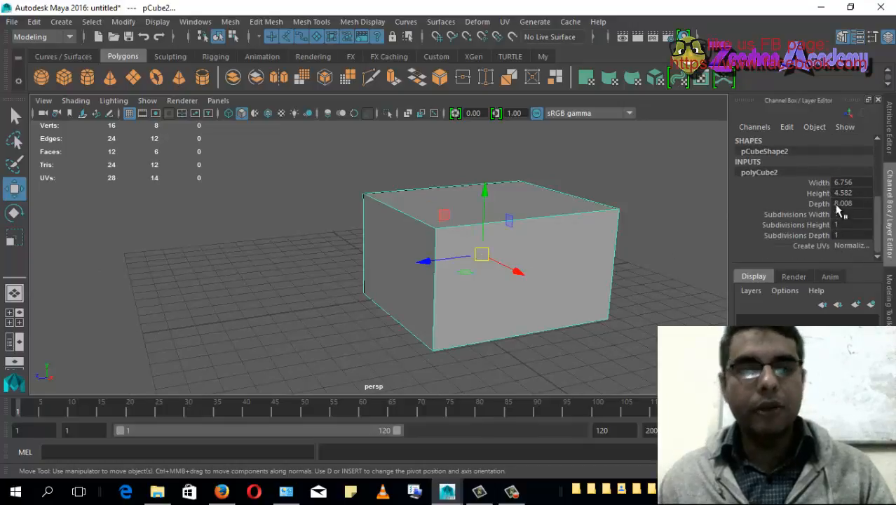
alt+drag(416, 263, 420, 277)
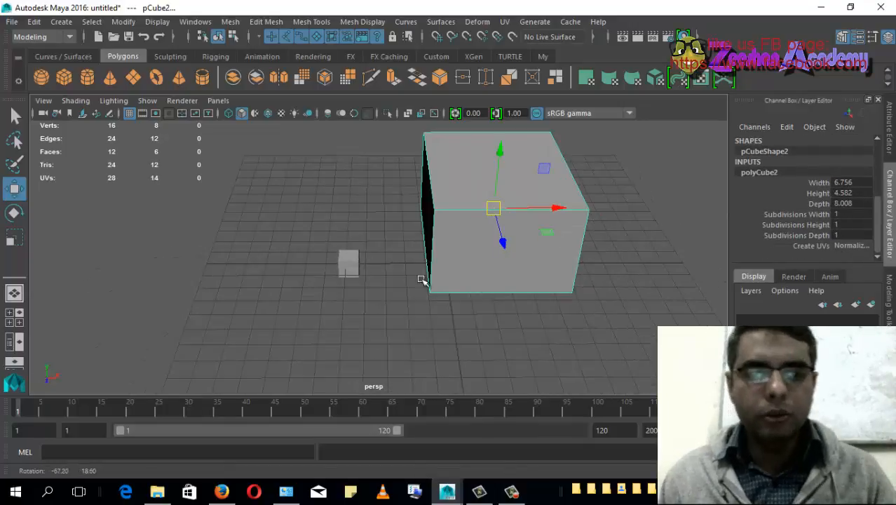
Step: Delete both the small and the large cube from the scene
drag(288, 236, 487, 308)
click(347, 261)
shift+click(554, 269)
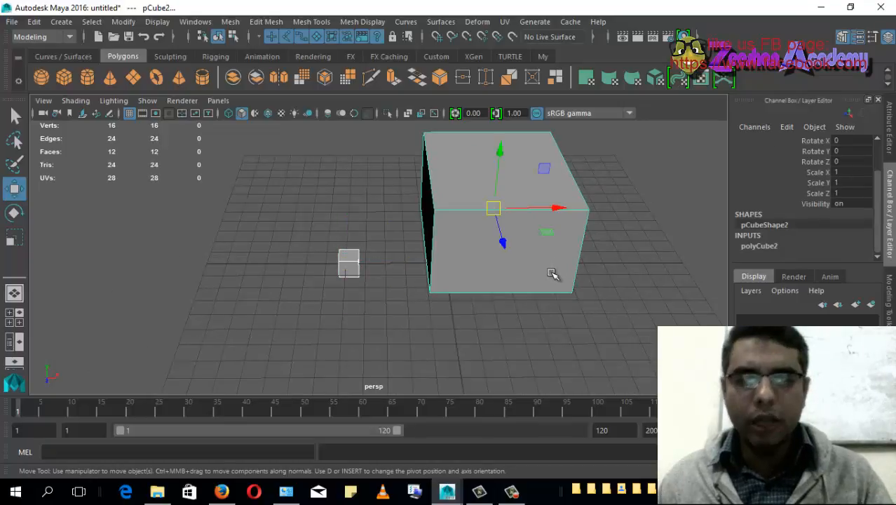
key(Delete)
Step: Enable Interactive Creation for polygon primitives in the emptied scene
click(61, 22)
mouse_move(112, 68)
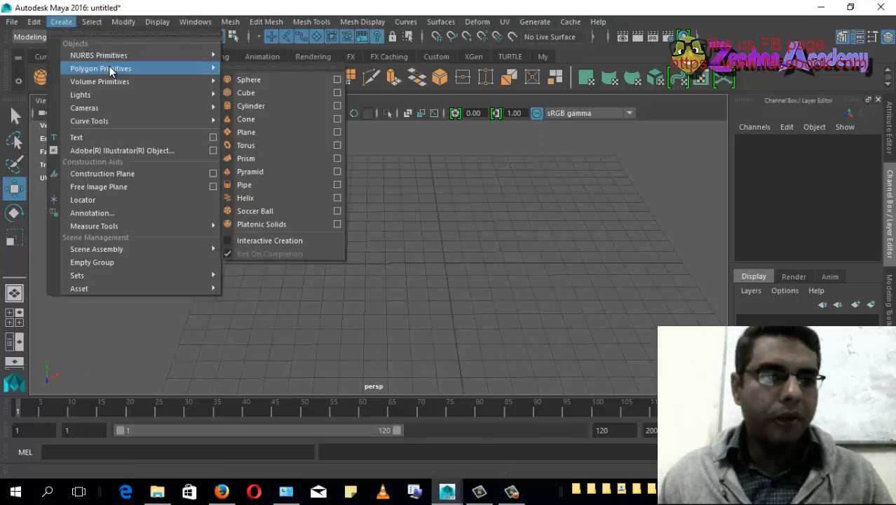
click(274, 241)
Step: Draw a very large polygon cube interactively, extending well beyond the grid and centred at about X -17.1, Y 11.4, Z -1.8
click(62, 22)
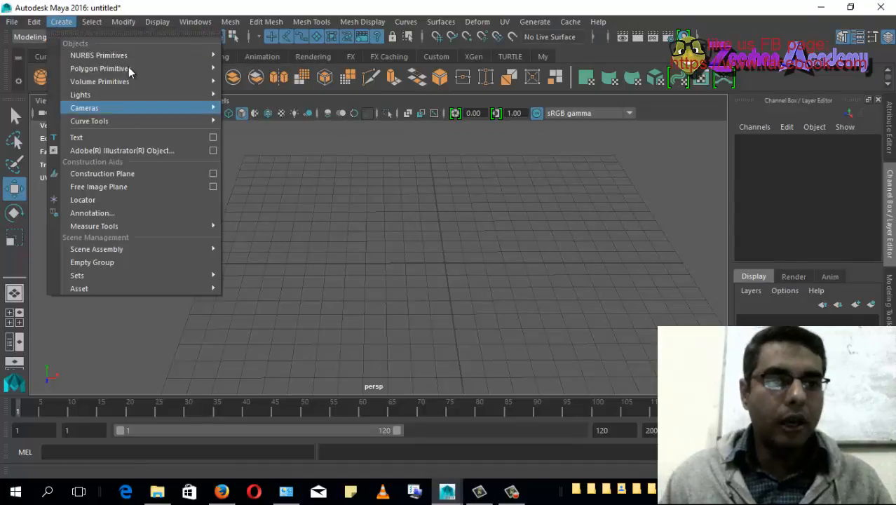
mouse_move(180, 69)
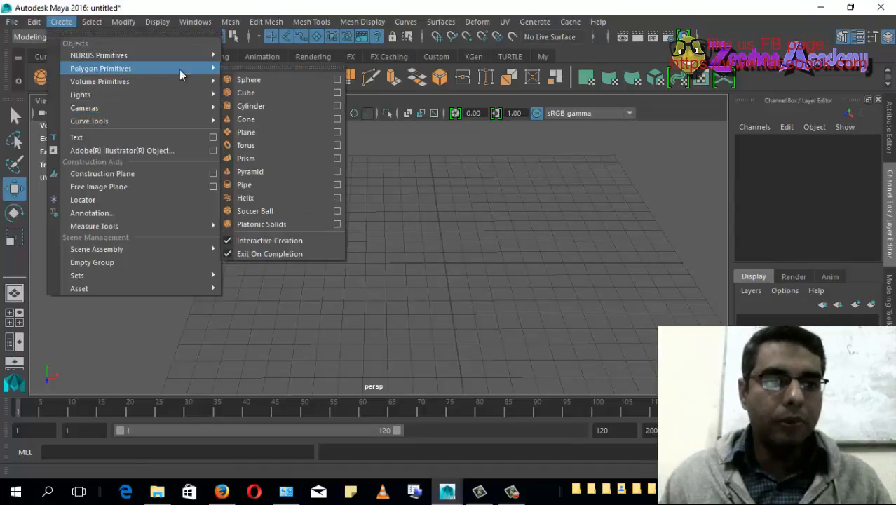
click(257, 94)
alt+drag(373, 318, 351, 343)
scroll(351, 344, down, 4)
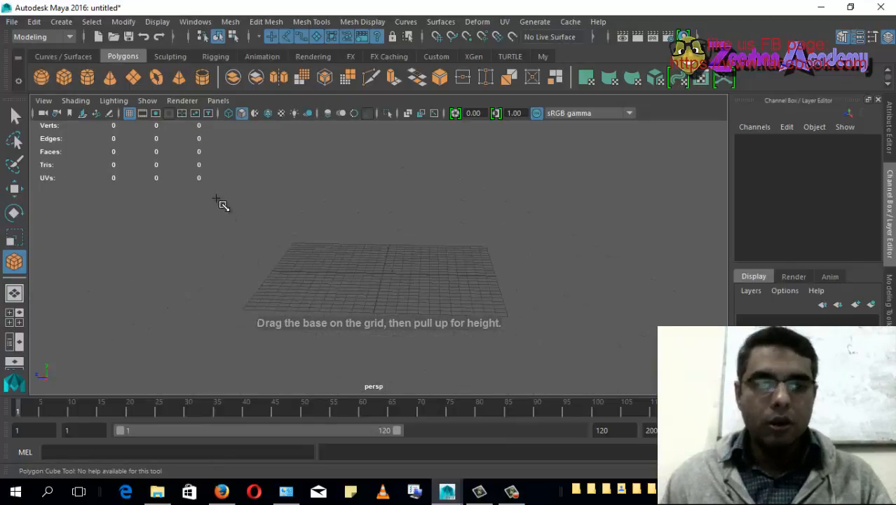
drag(223, 201, 679, 75)
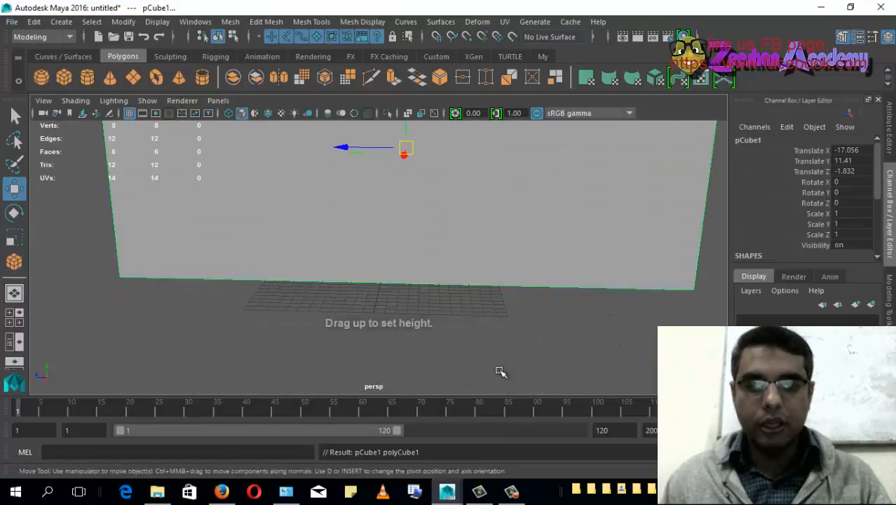
alt+right_drag(500, 372, 324, 315)
alt+drag(390, 272, 439, 300)
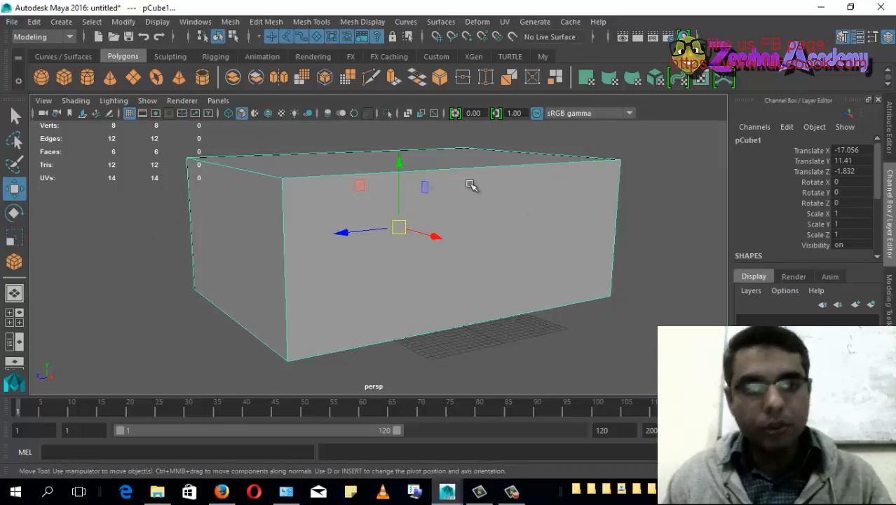
Step: Bring back the Modeling Toolkit and examine its mesh, component and modeling tools along with the Move settings
click(890, 303)
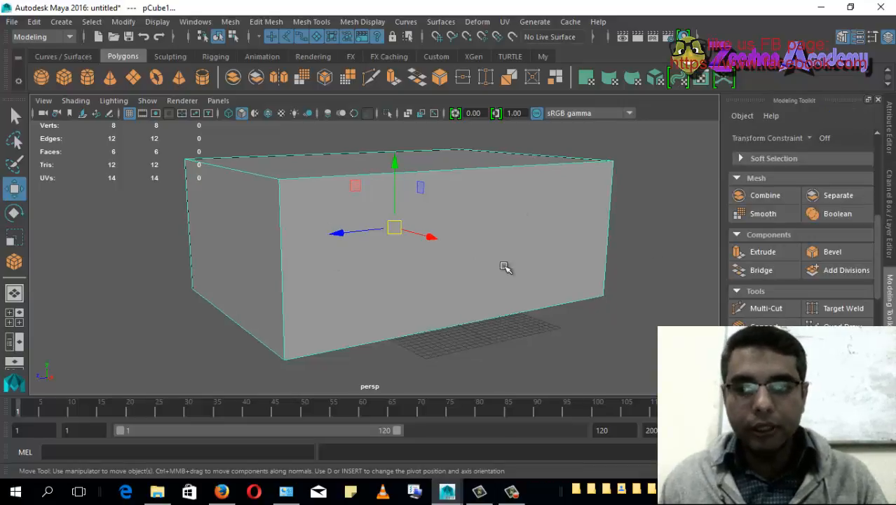
alt+drag(404, 305, 365, 189)
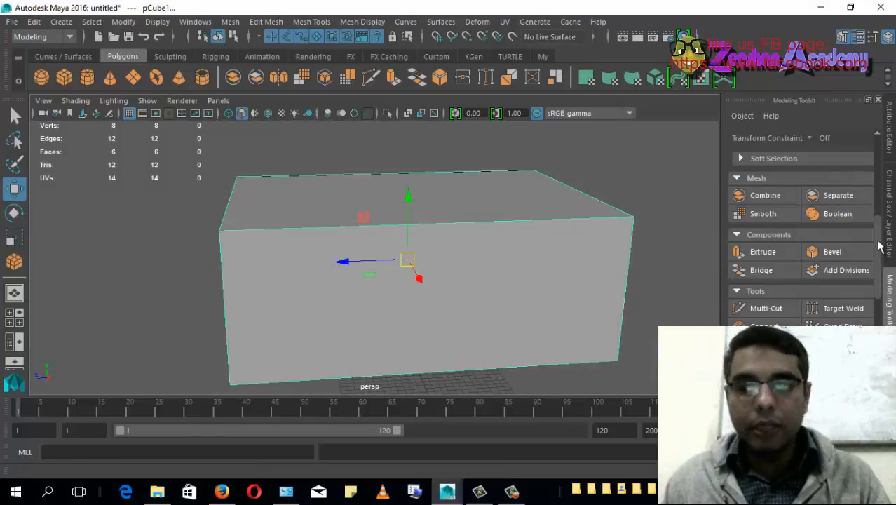
scroll(880, 246, down, 1)
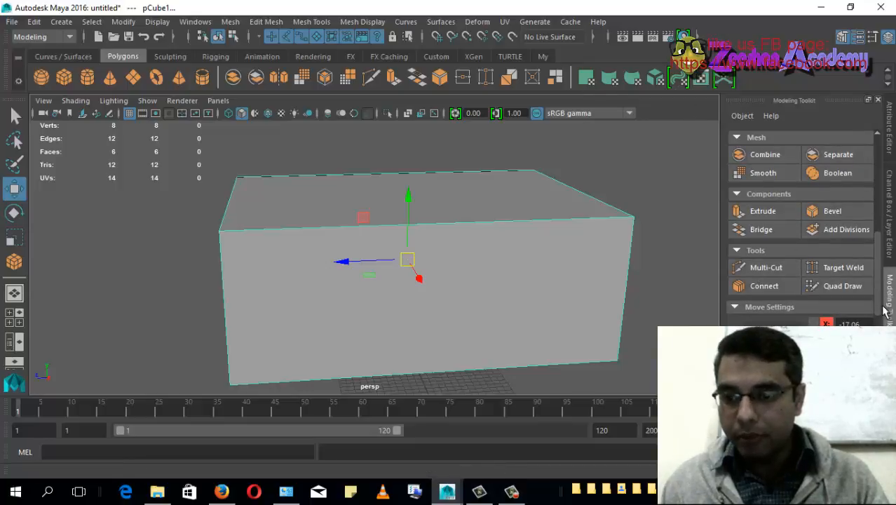
drag(879, 322, 889, 307)
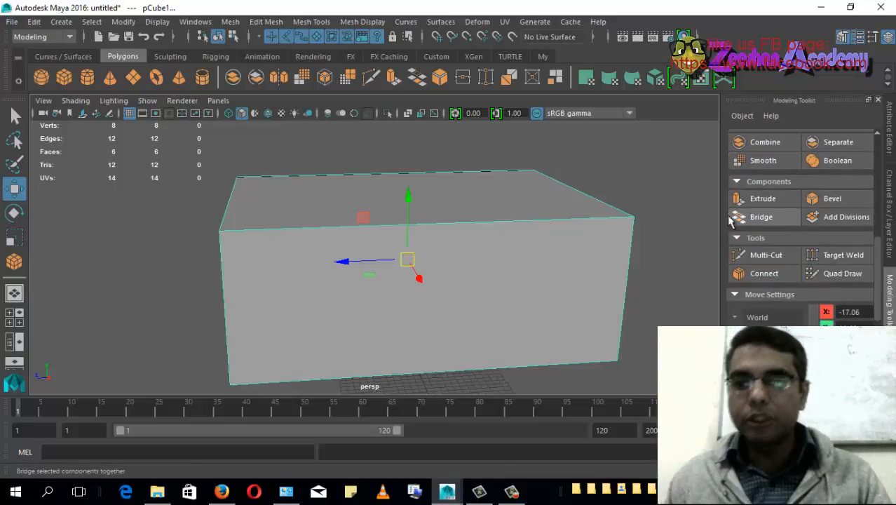
Step: Add the Insert Edge Loop tool as a shortcut to the custom My shelf
click(311, 21)
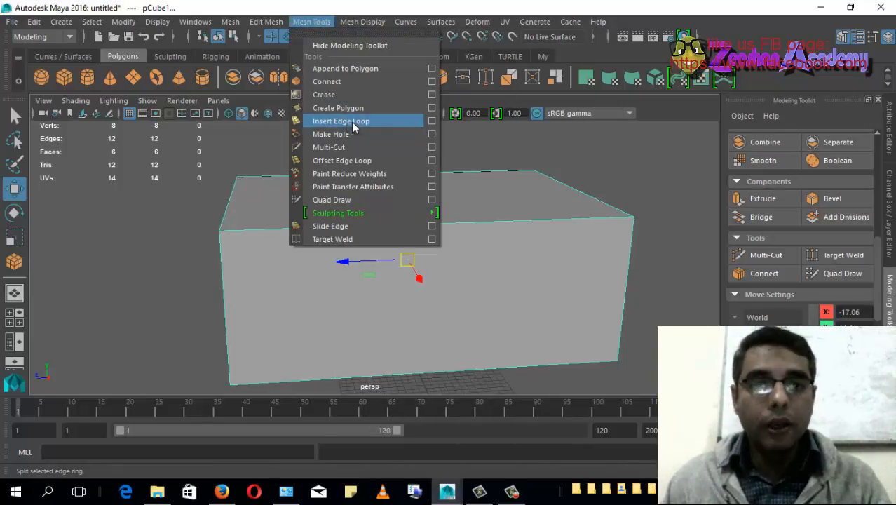
click(543, 56)
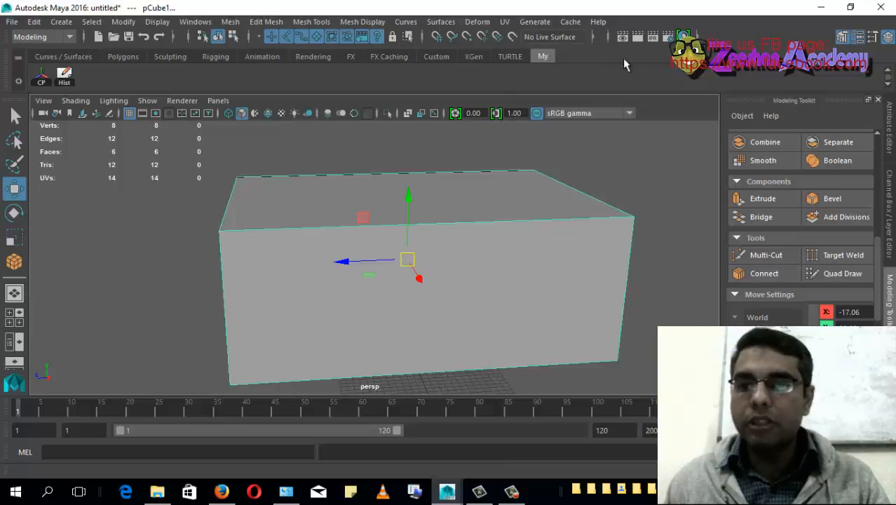
click(309, 23)
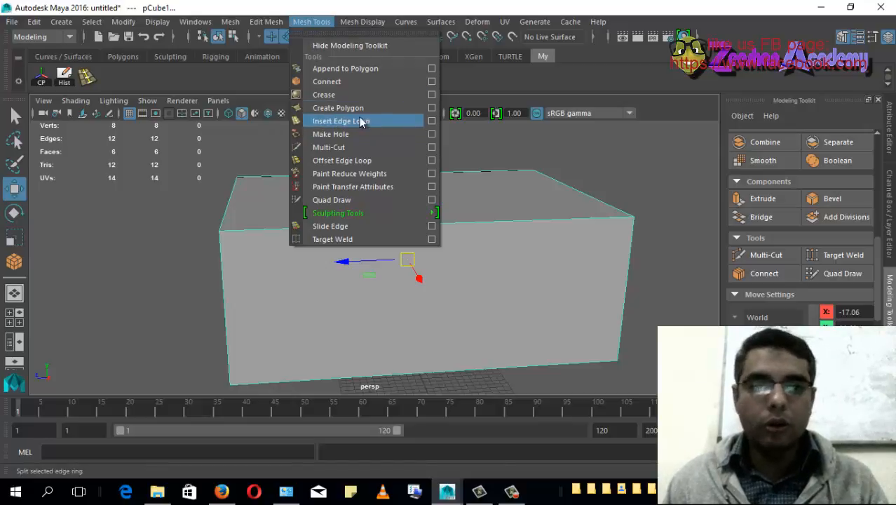
click(166, 82)
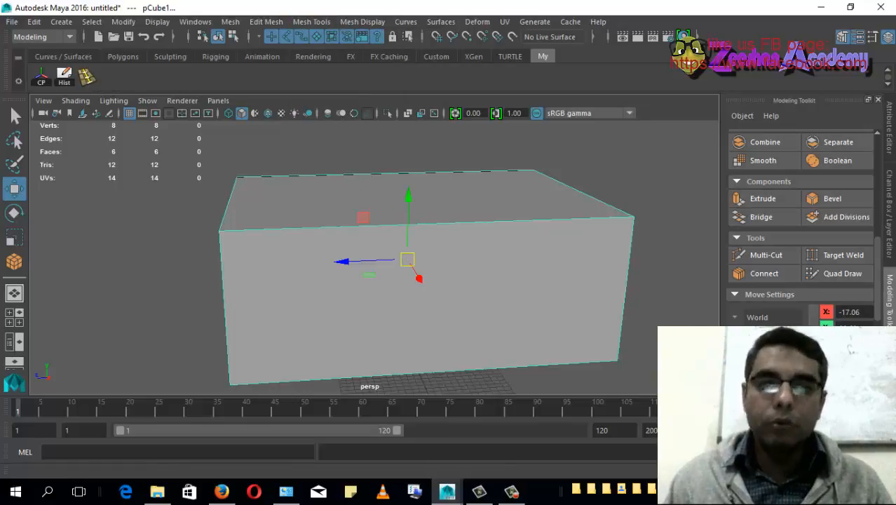
Step: Review the available mesh tools and remove the Insert Edge Loop shortcut from the My shelf
scroll(878, 258, down, 1)
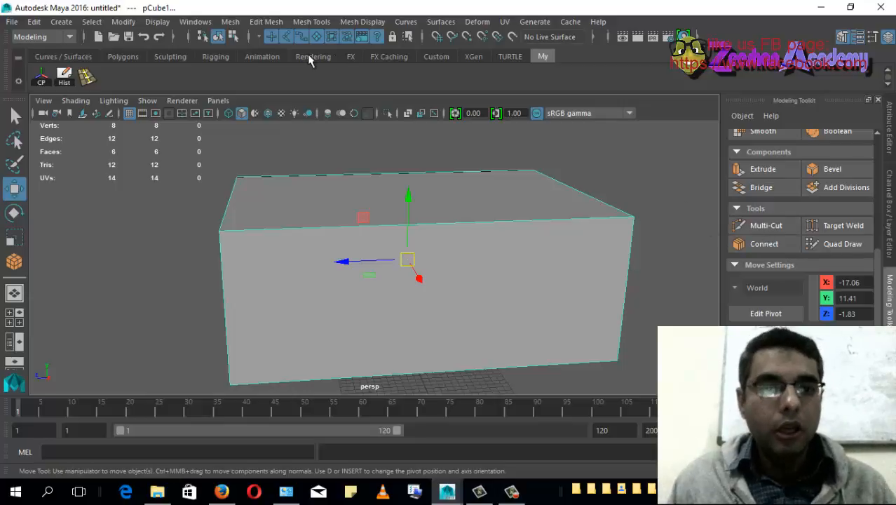
click(266, 22)
mouse_move(312, 21)
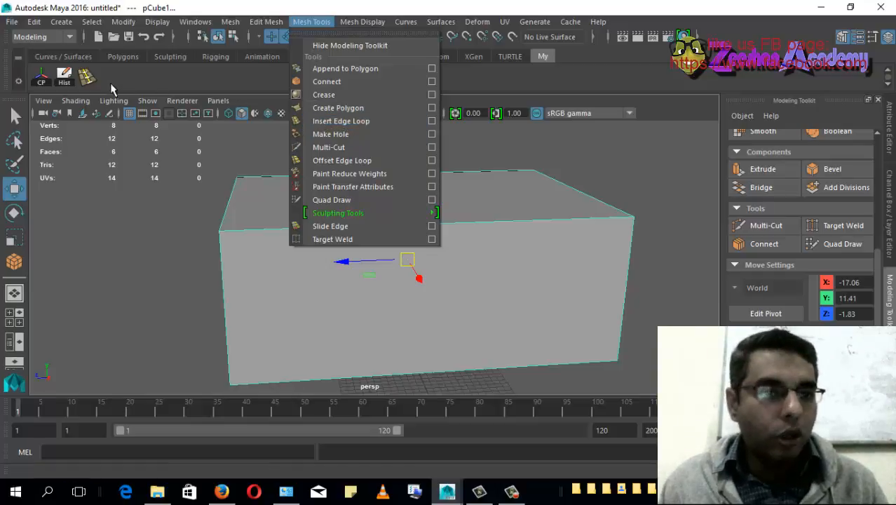
click(167, 77)
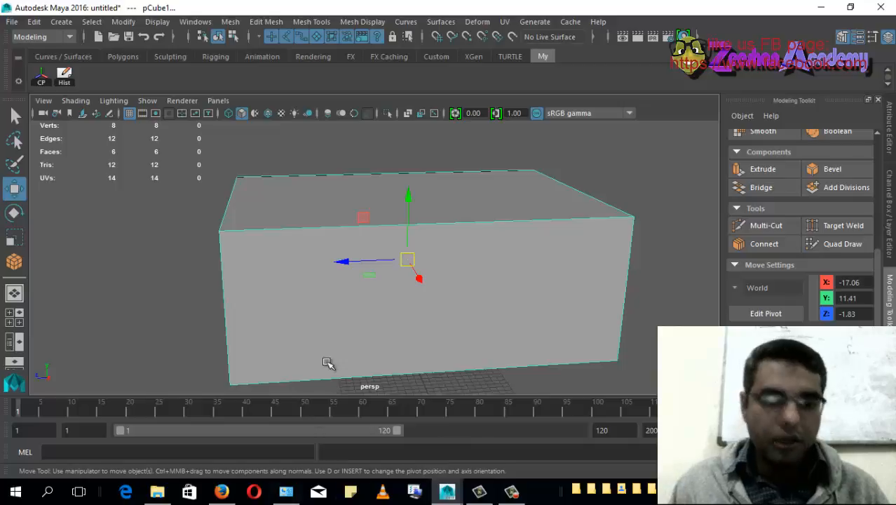
Step: Hide the Time Slider from the interface
right_click(6, 413)
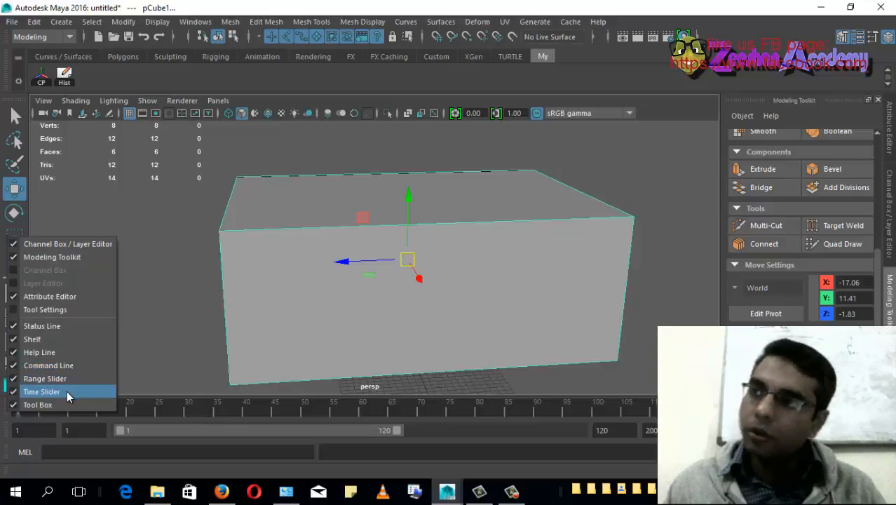
click(67, 390)
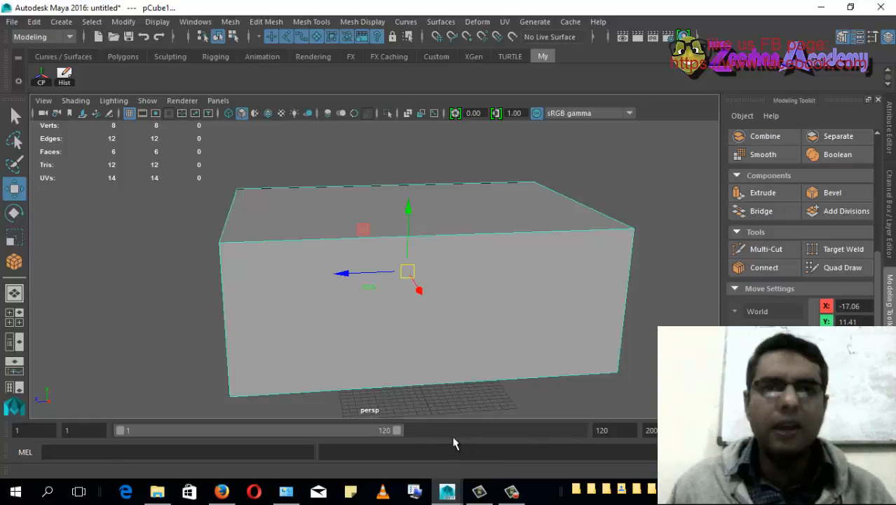
Step: Hide the Range Slider from the interface and slightly widen the MEL command input field
right_click(5, 430)
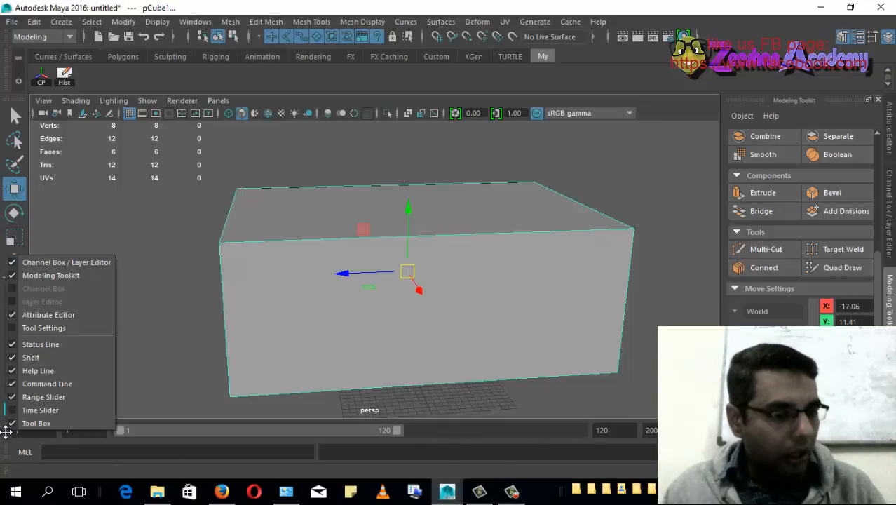
click(40, 398)
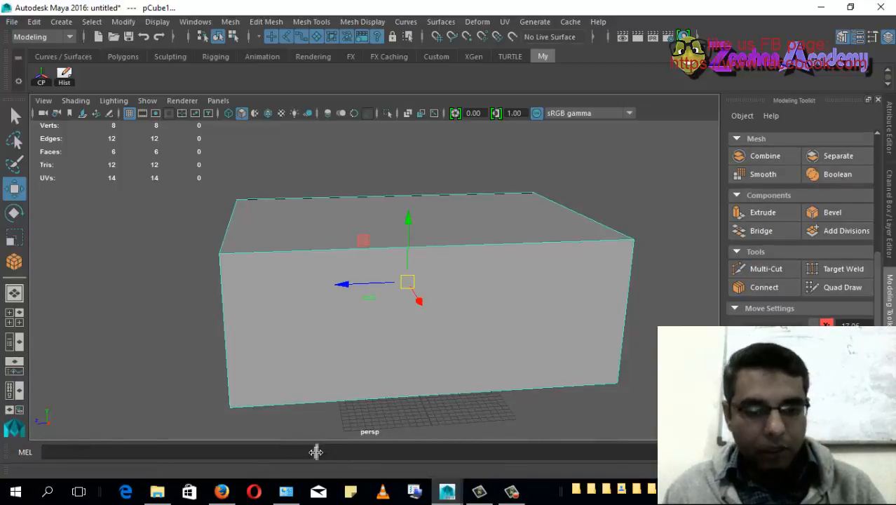
drag(317, 453, 336, 452)
Step: Deselect and reselect the cube, and hide the Command Line from the interface
click(132, 257)
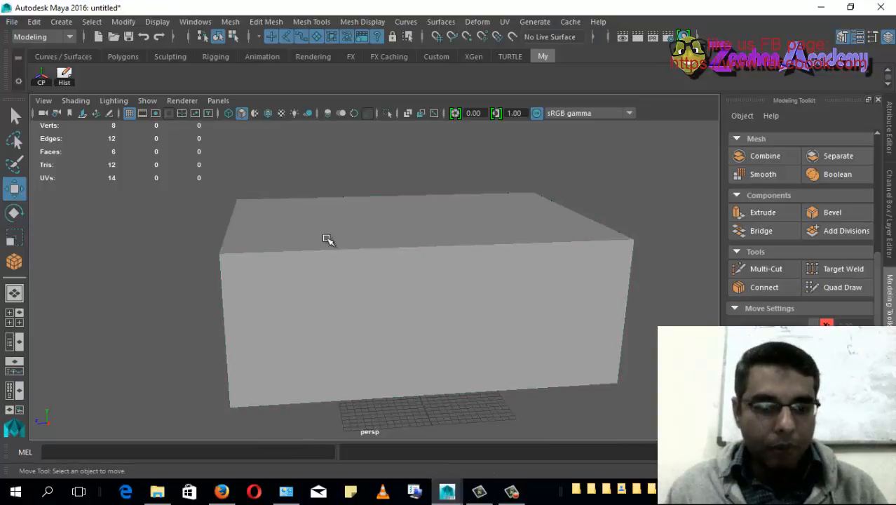
click(360, 328)
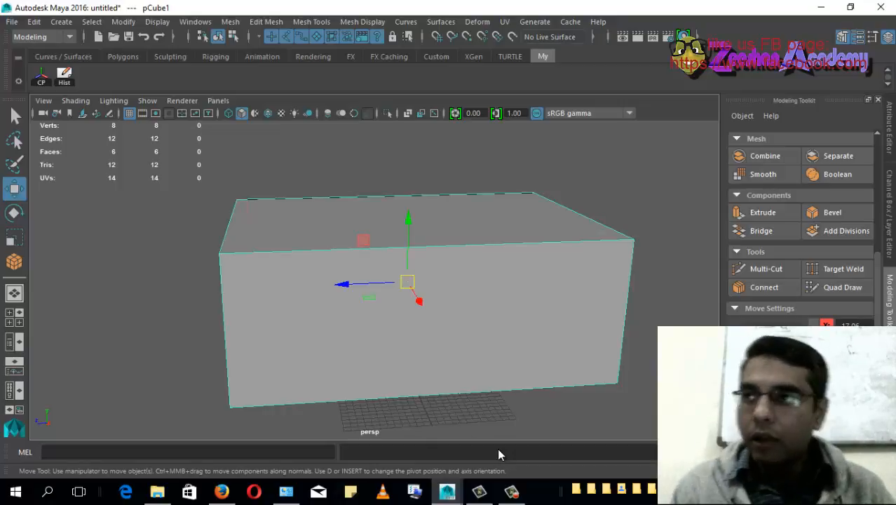
right_click(6, 452)
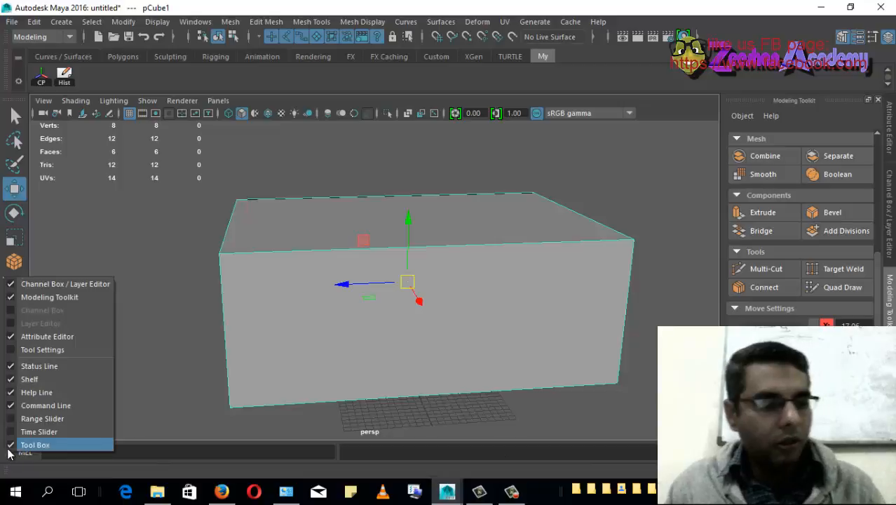
click(68, 406)
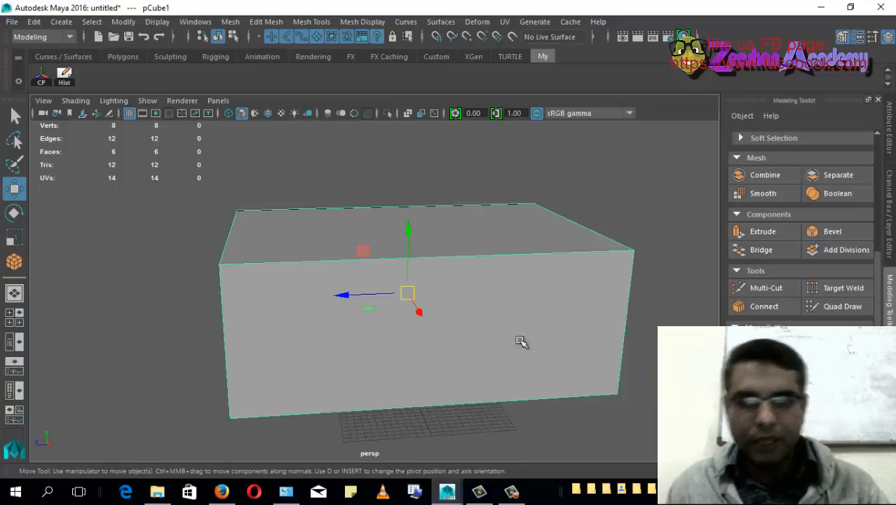
Step: Insert four edge loops running along the box's length with the Insert Edge Loop tool
alt+drag(427, 329, 549, 378)
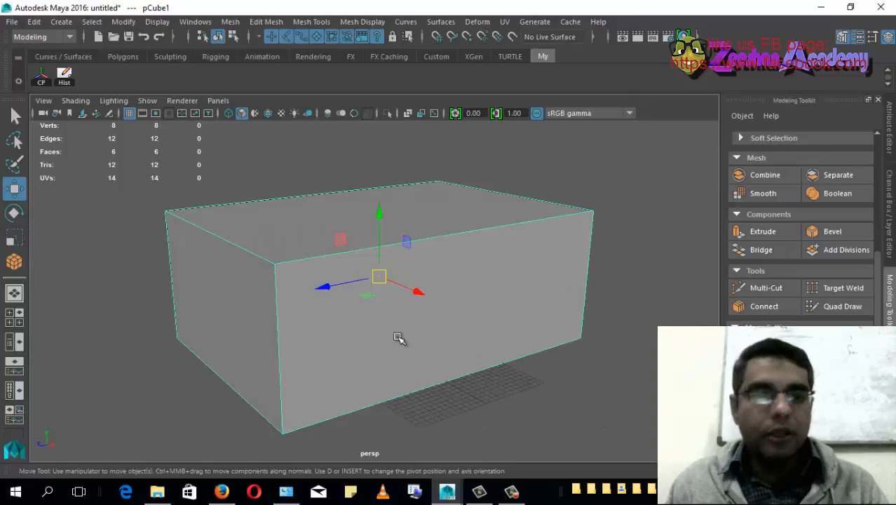
alt+drag(401, 340, 479, 304)
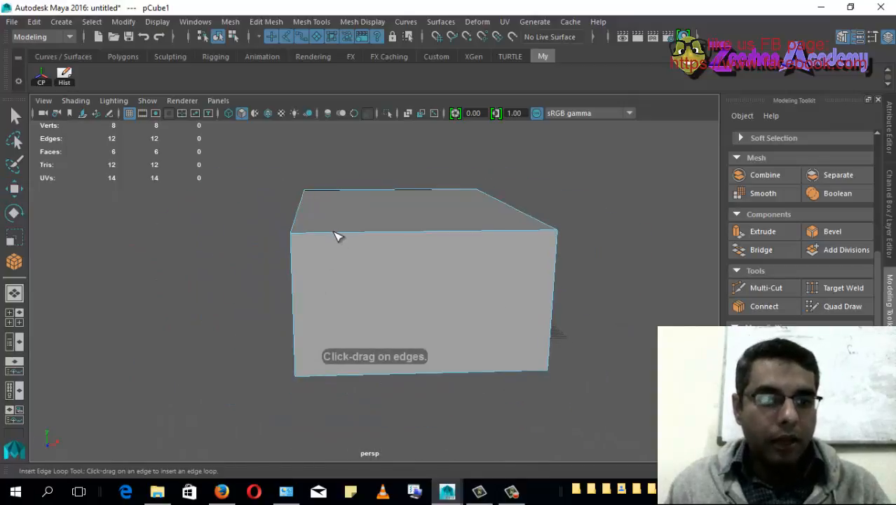
mouse_move(425, 254)
alt+mouse_down()
mouse_move(399, 256)
mouse_move(401, 248)
mouse_move(443, 257)
alt+mouse_up()
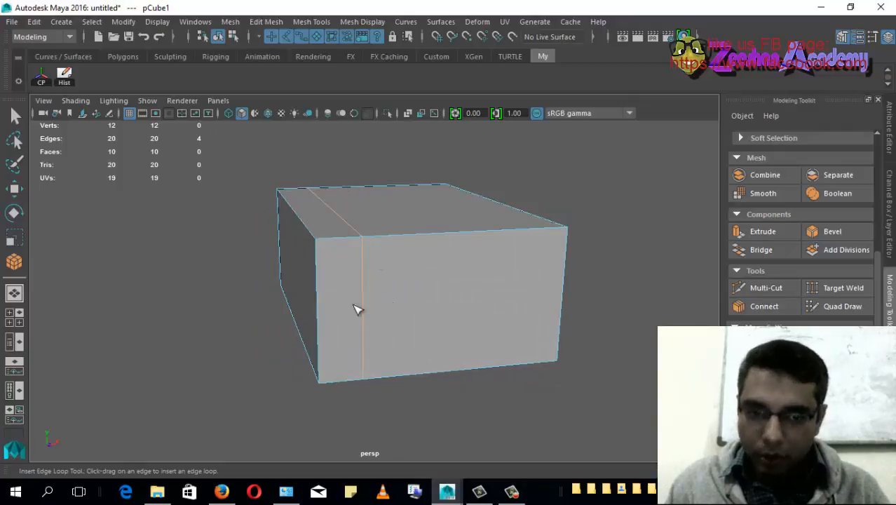
alt+drag(370, 340, 310, 361)
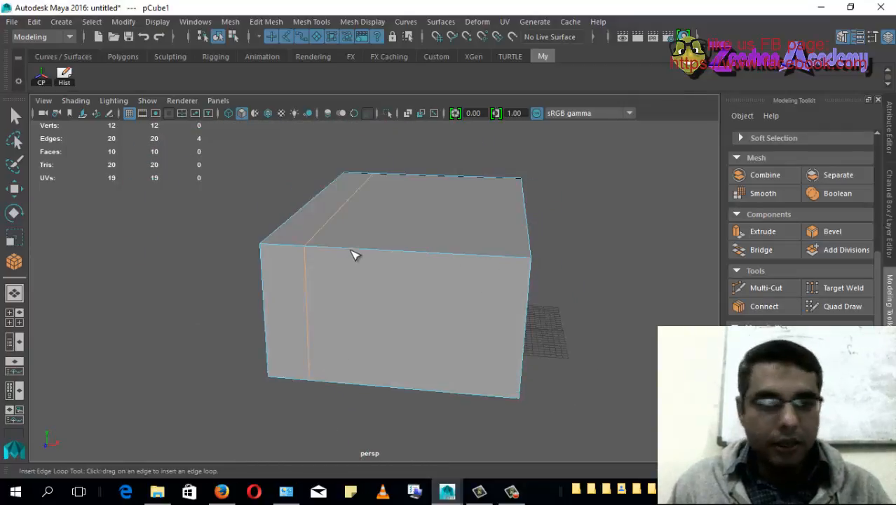
click(529, 274)
alt+drag(529, 273, 415, 268)
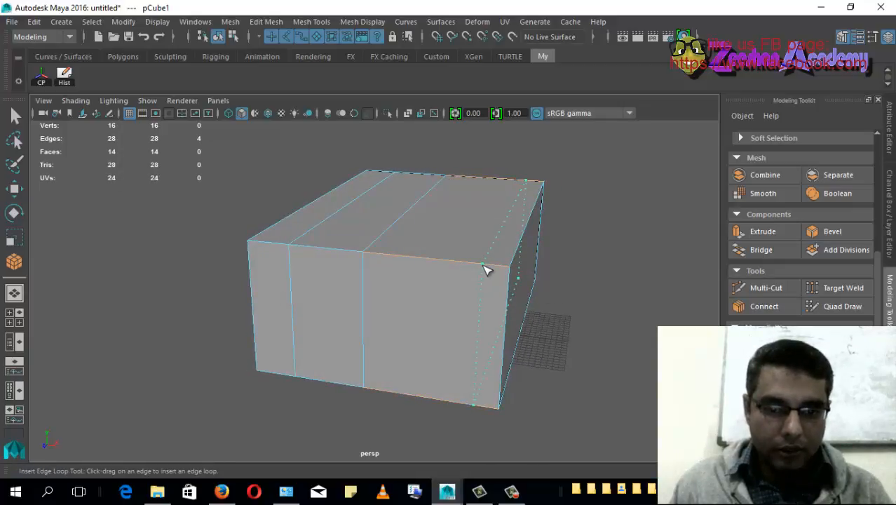
click(382, 256)
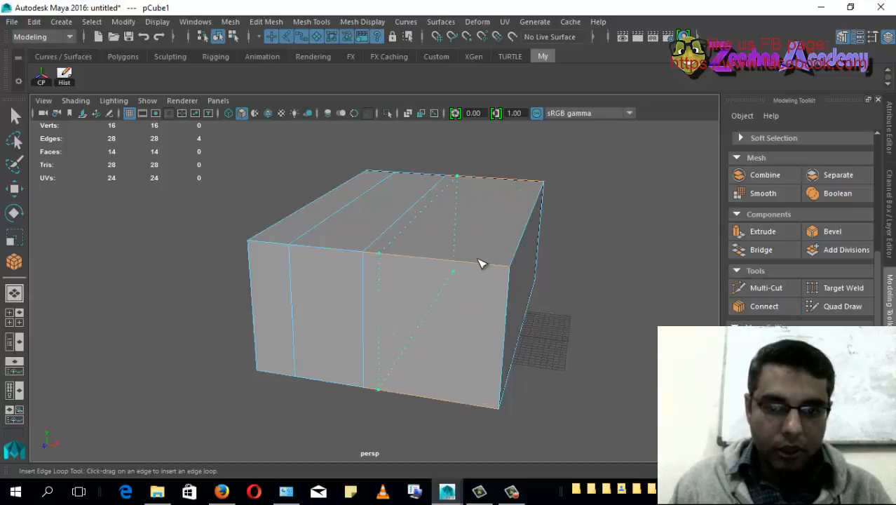
alt+drag(561, 305, 454, 313)
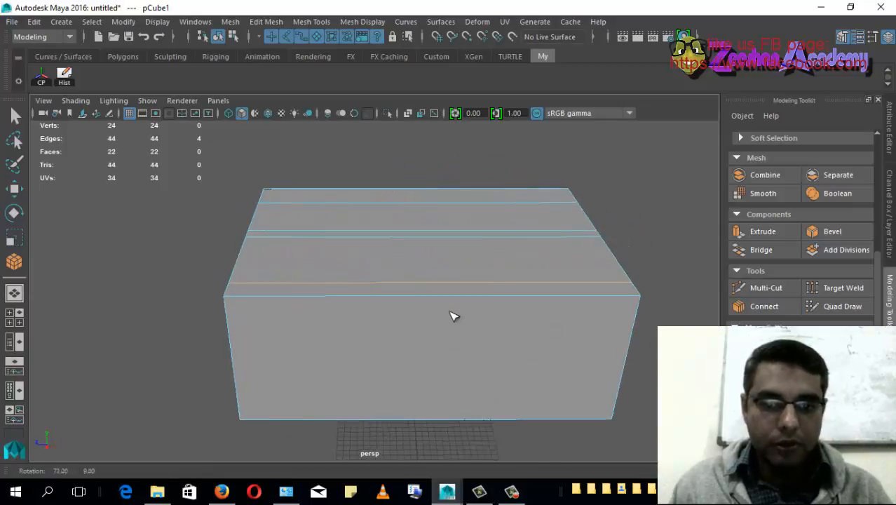
Step: Insert two crosswise edge loops and two horizontal loops around the box, and leave the Insert Edge Loop tool
drag(310, 298, 296, 303)
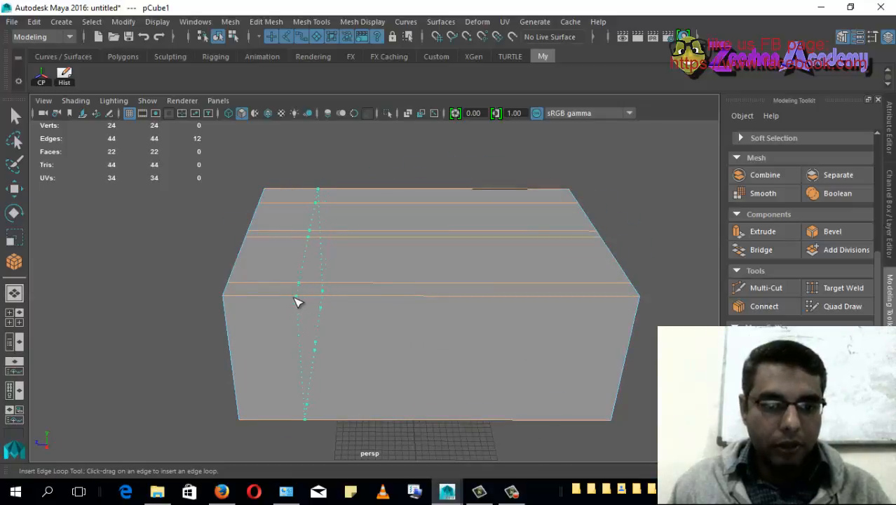
click(416, 300)
alt+drag(417, 299, 246, 273)
click(238, 263)
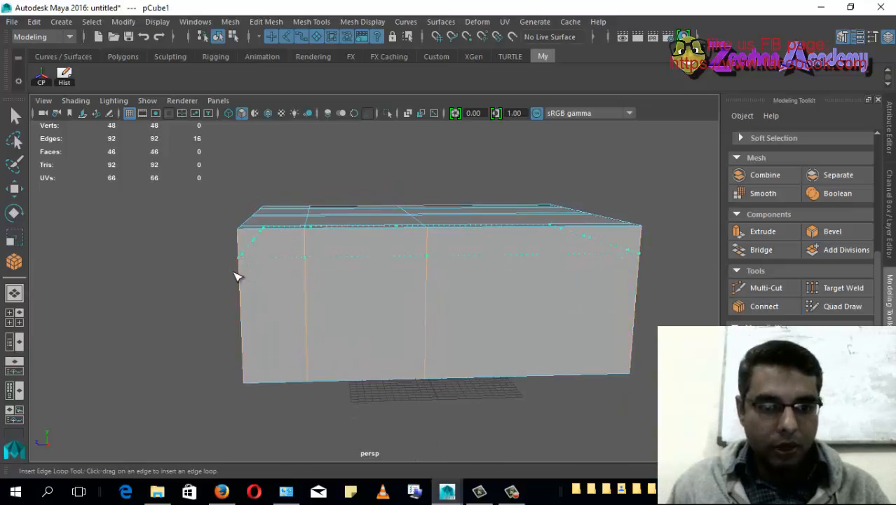
click(243, 331)
alt+drag(356, 333, 442, 292)
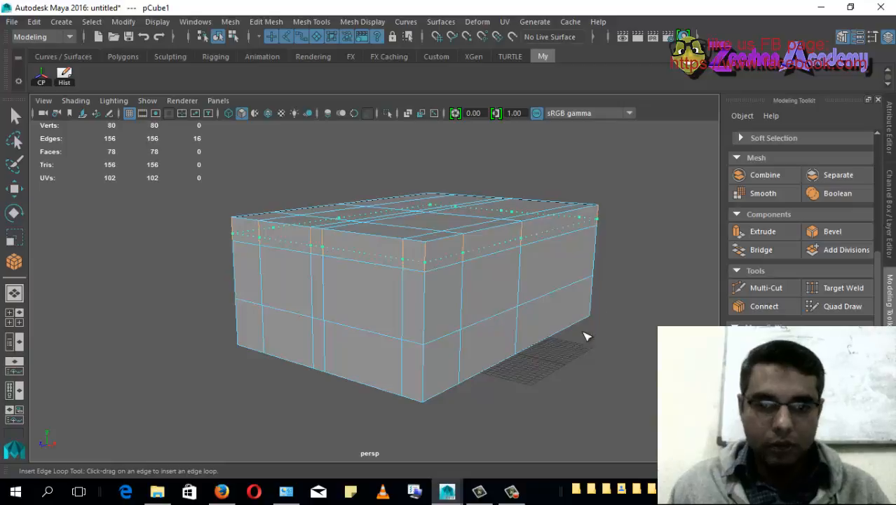
alt+drag(394, 335, 382, 309)
key(q)
Step: Switch the box to face selection and select two vertically adjacent faces on its short end
alt+drag(501, 275, 420, 294)
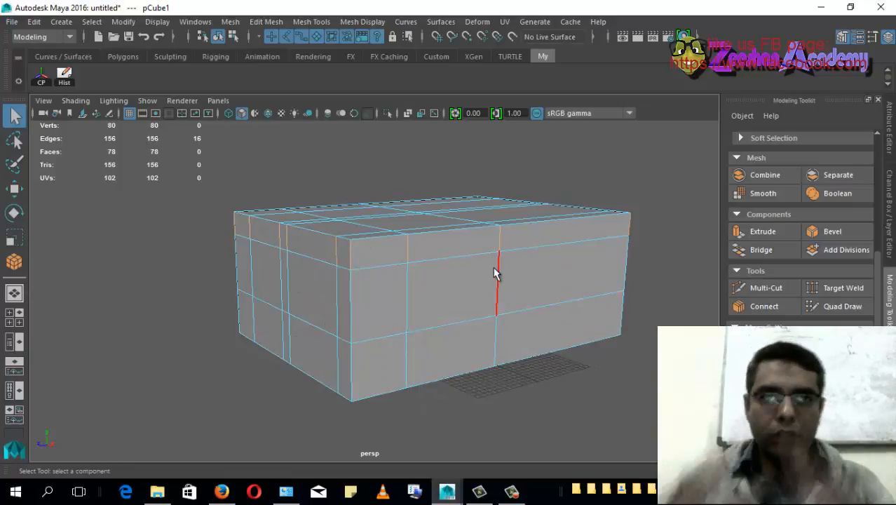
alt+drag(268, 279, 268, 266)
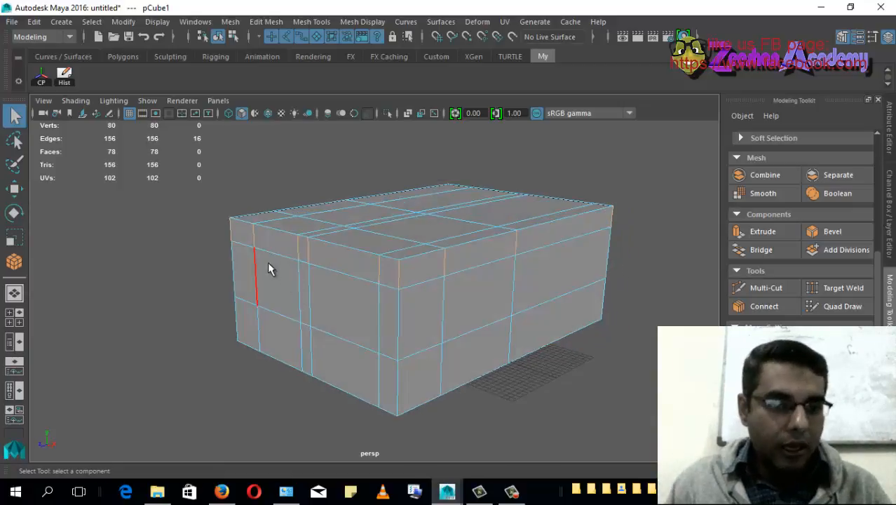
alt+drag(321, 292, 332, 294)
scroll(332, 294, up, 1)
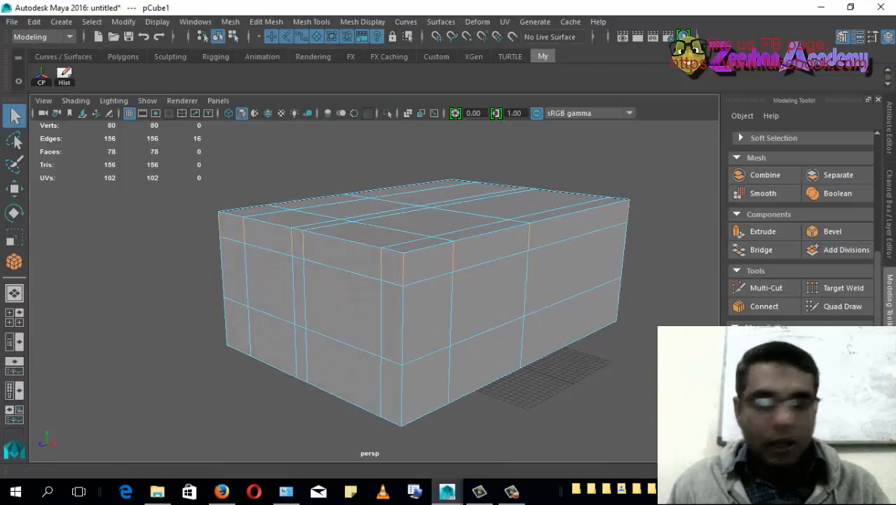
alt+drag(365, 330, 282, 270)
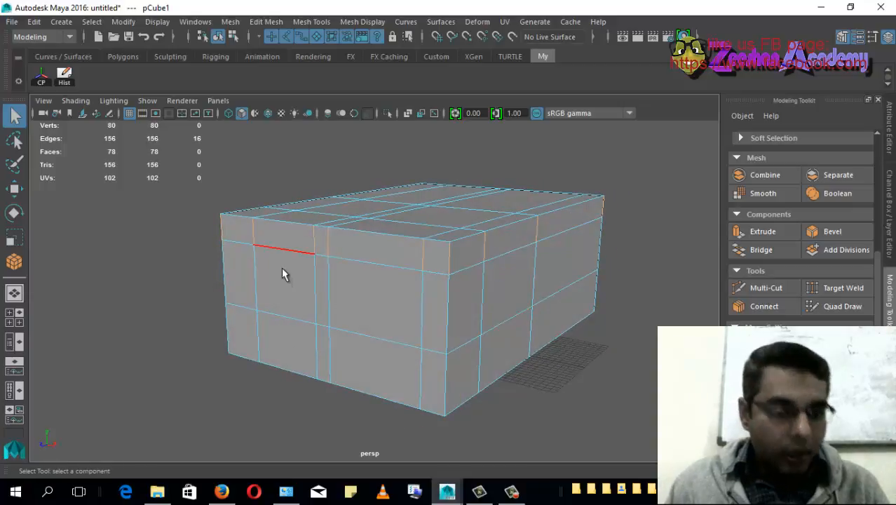
right_click(292, 219)
click(282, 148)
click(293, 278)
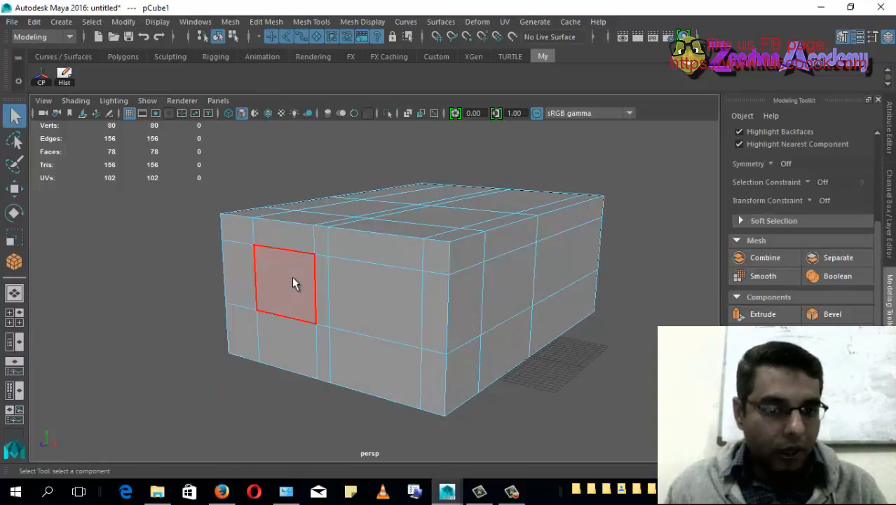
click(280, 355)
shift+click(353, 336)
alt+drag(487, 324, 289, 452)
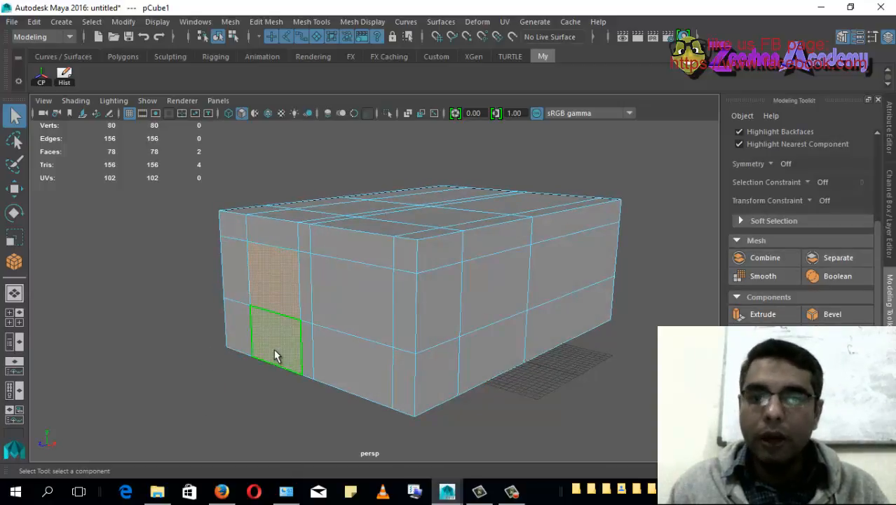
Step: Select one middle-row face on the short end and another on the adjacent long side of the box
alt+drag(266, 320, 446, 289)
shift+click(490, 296)
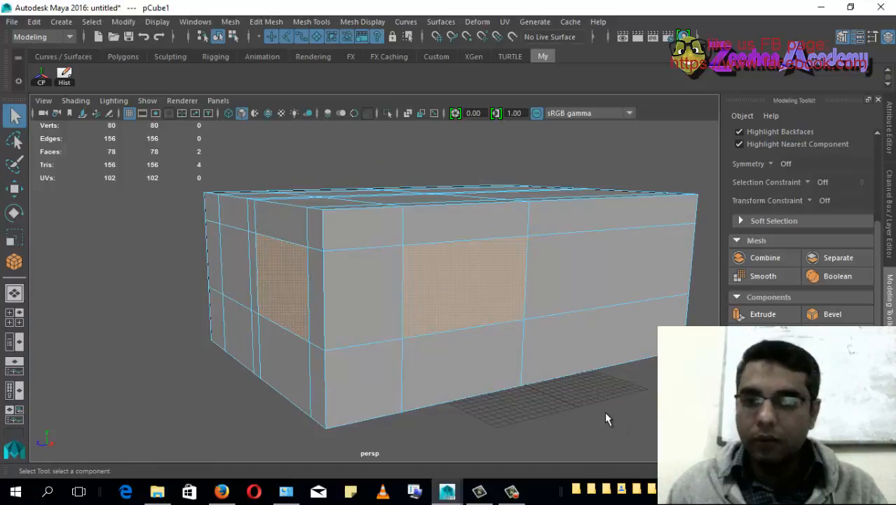
alt+drag(502, 256, 452, 378)
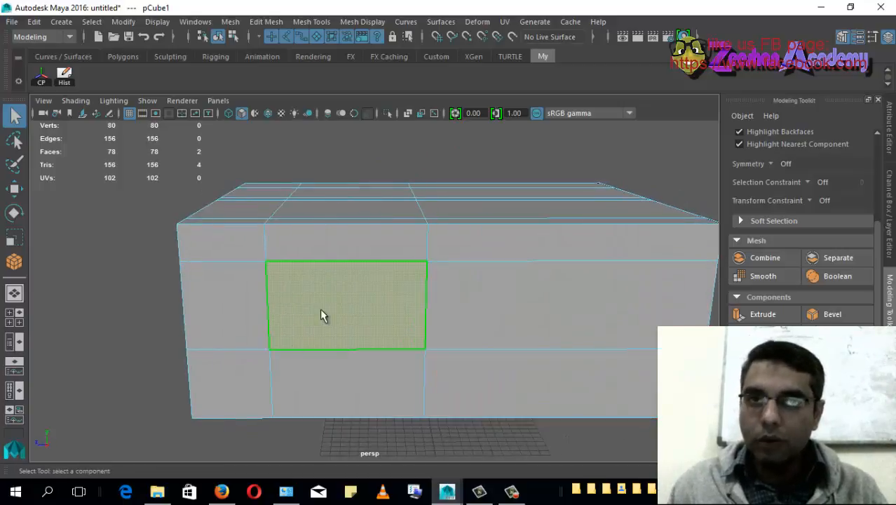
mouse_move(322, 314)
alt+mouse_down()
mouse_move(348, 314)
mouse_move(334, 315)
alt+mouse_up()
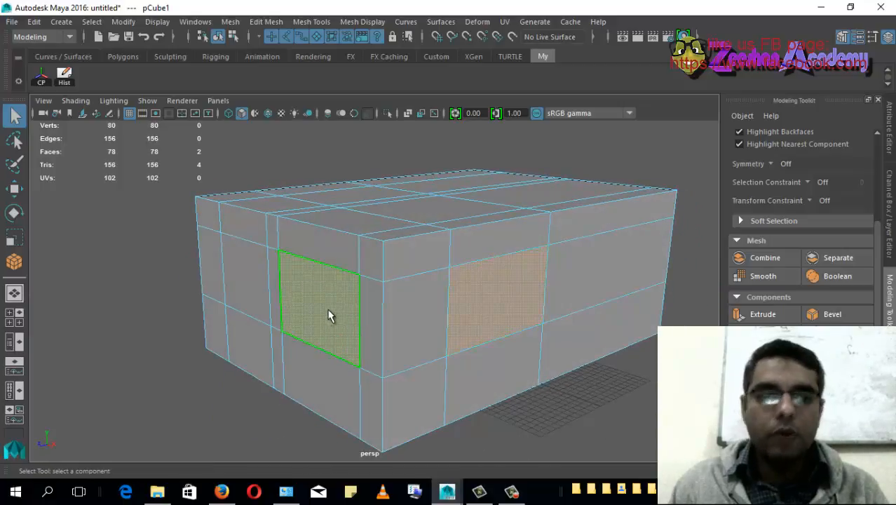
alt+drag(331, 309, 194, 243)
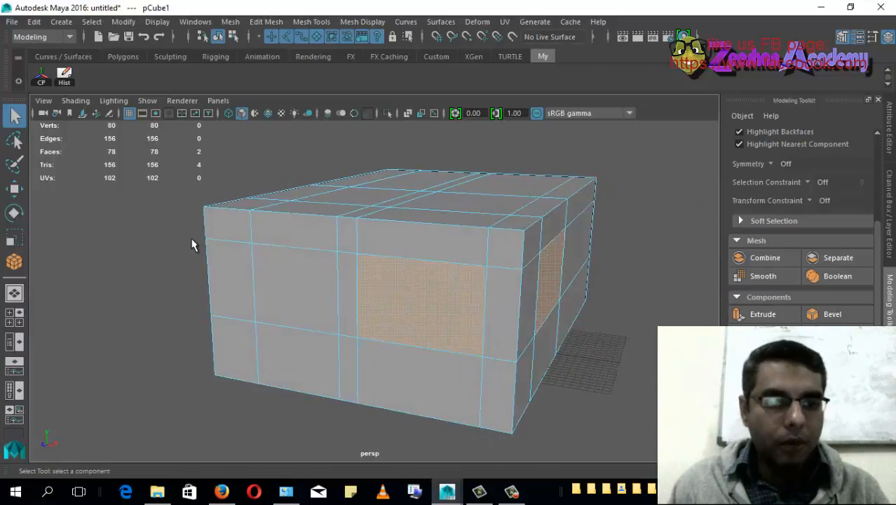
click(456, 338)
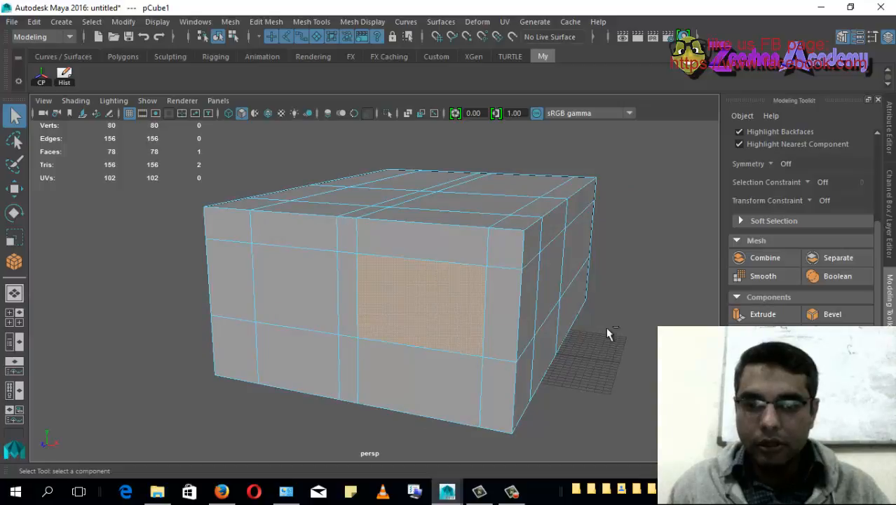
Step: Undo the face selections and all the edge loops inserted on the box
key(ctrl+z)
key(ctrl+z)
key(ctrl+z)
key(ctrl+z)
alt+drag(551, 317, 559, 320)
key(ctrl+z)
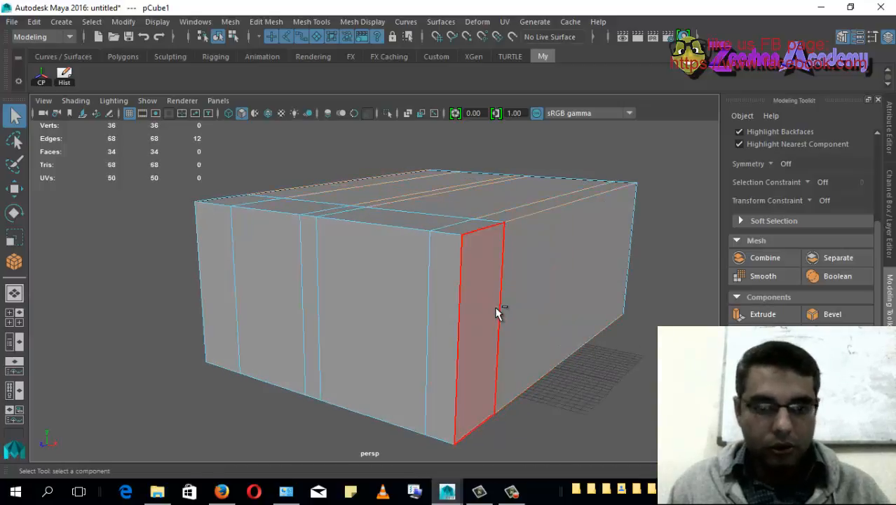
key(ctrl+z)
alt+drag(487, 312, 435, 328)
key(ctrl+z)
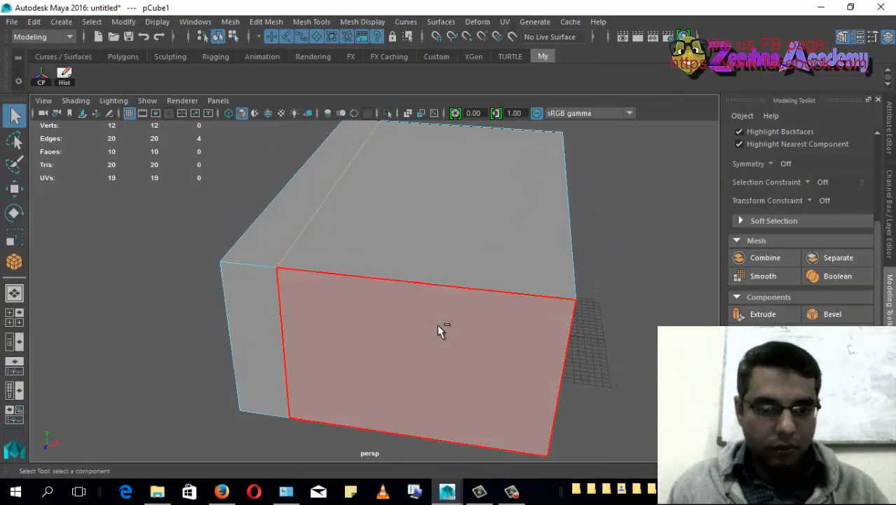
key(ctrl+z)
alt+drag(494, 336, 476, 306)
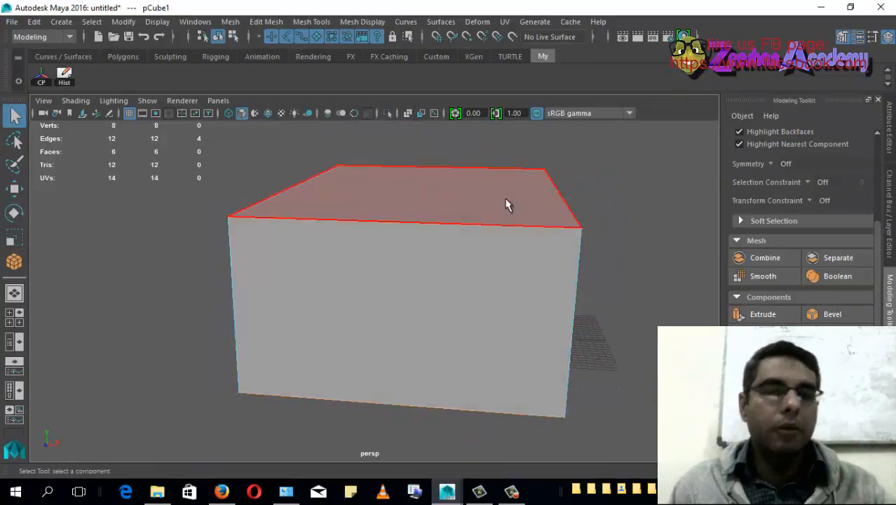
Step: Return the box to object selection mode and select the whole object
right_drag(508, 172, 567, 94)
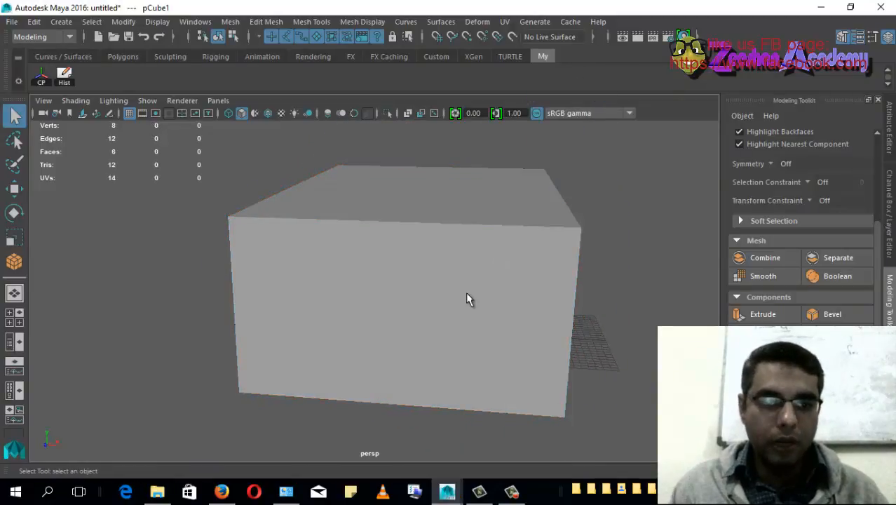
click(430, 267)
alt+drag(430, 267, 385, 267)
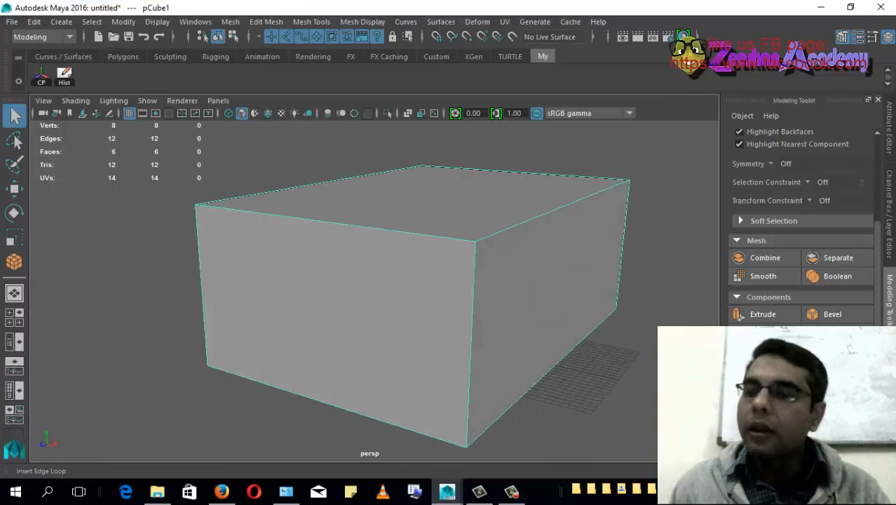
Step: Insert two vertical edge loops on the box's short end, one near its outer edge and one nearer the middle
click(765, 420)
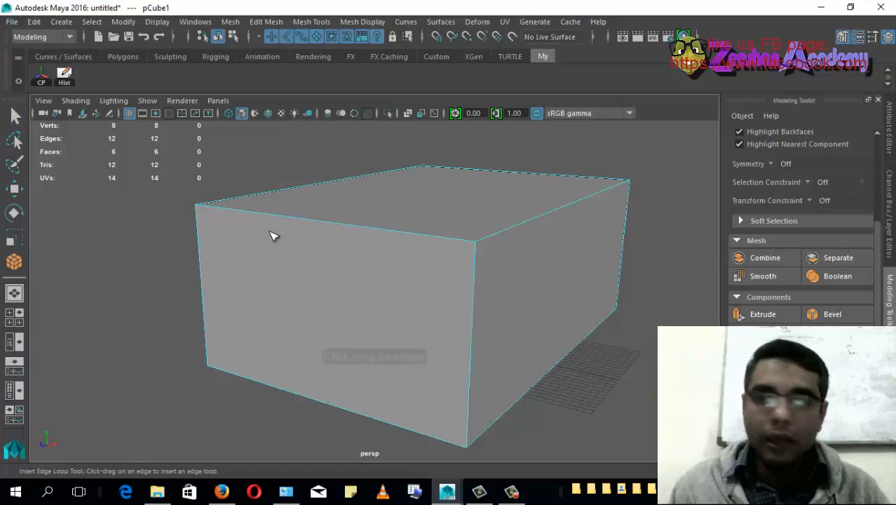
alt+drag(232, 265, 282, 270)
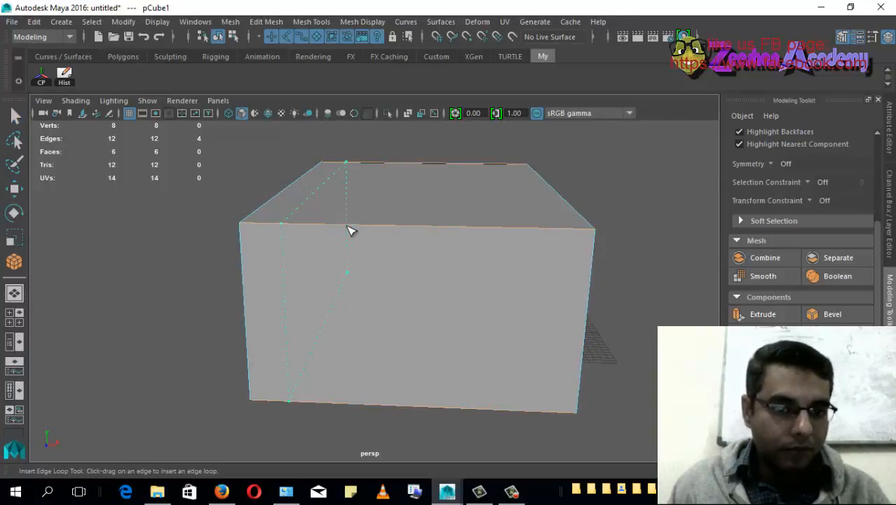
click(370, 228)
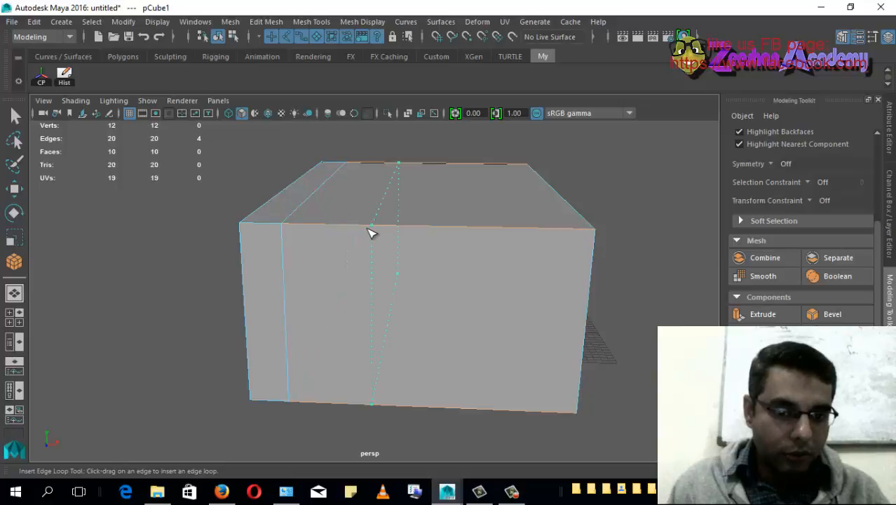
click(372, 232)
alt+drag(372, 233, 350, 251)
alt+drag(393, 303, 242, 262)
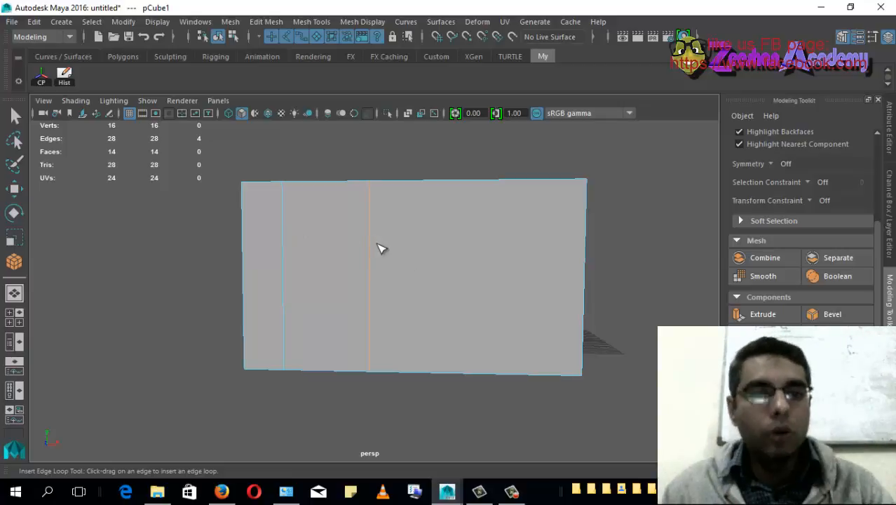
Step: Insert two horizontal edge loops around the box, one near the upper edge and one in the lower part
alt+drag(380, 248, 293, 273)
drag(205, 224, 206, 223)
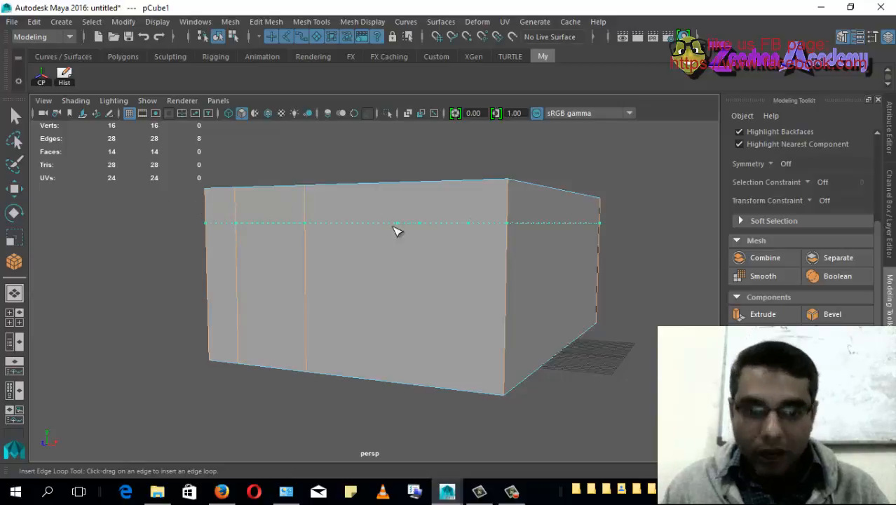
key(Return)
alt+drag(440, 277, 287, 285)
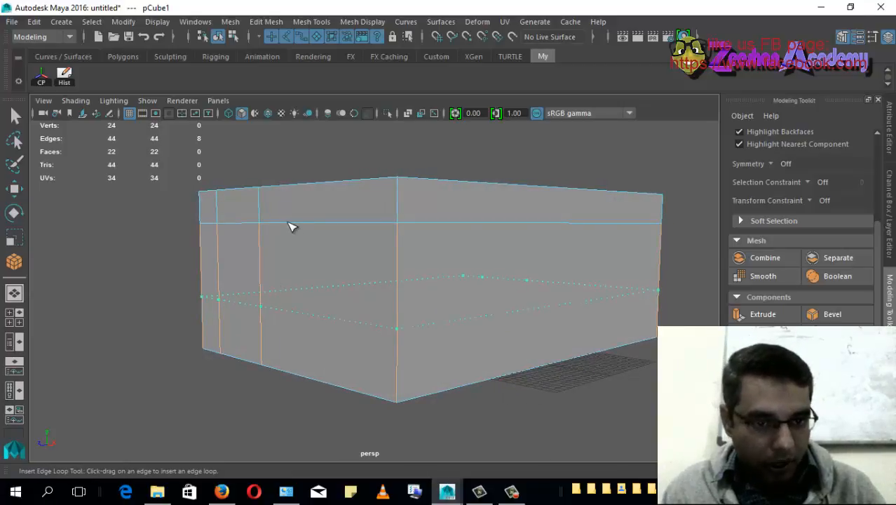
key(Return)
Step: Insert two more vertical edge loops on the short end, one near its middle and one towards the opposite corner
alt+drag(272, 335, 324, 334)
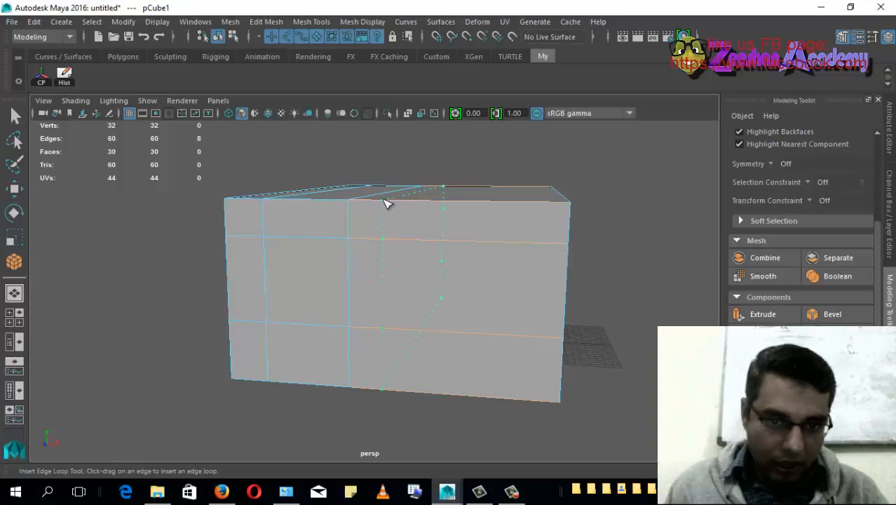
alt+drag(399, 276, 452, 272)
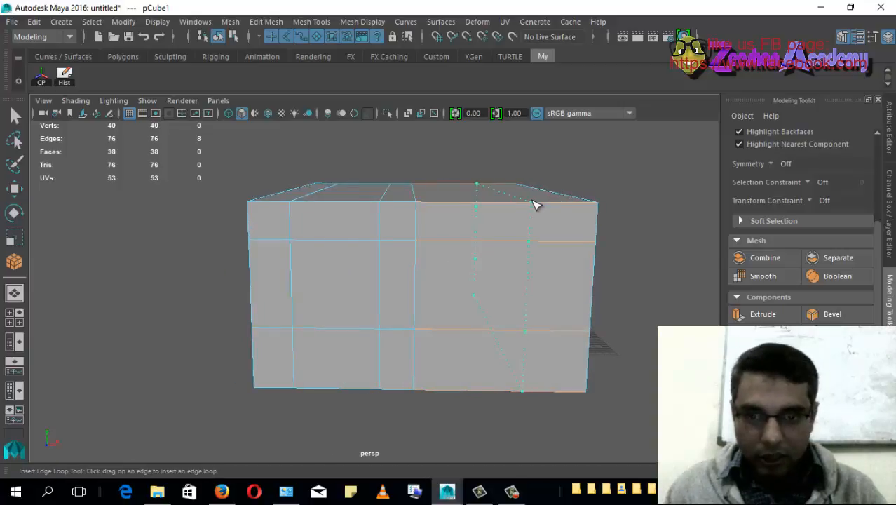
click(528, 258)
alt+drag(528, 257, 440, 256)
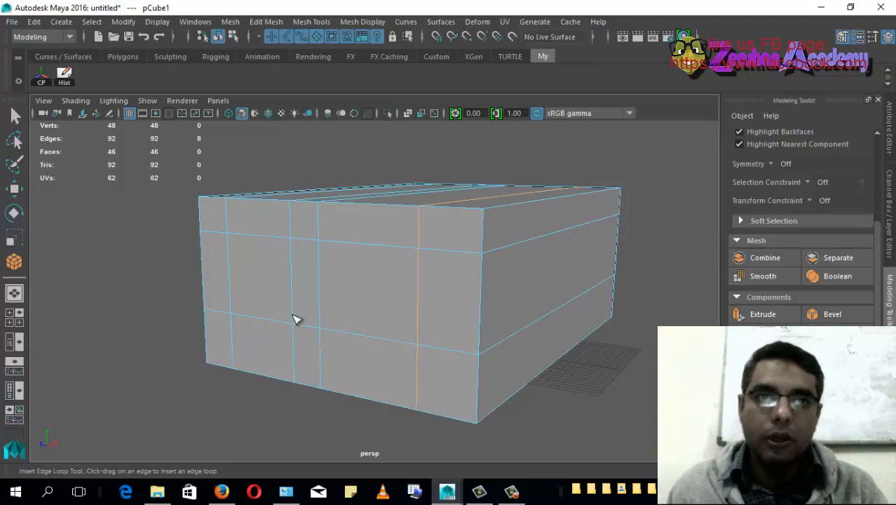
Step: Insert two vertical edge loops on the box's long side, one near its end and one near the middle
alt+drag(543, 303, 463, 312)
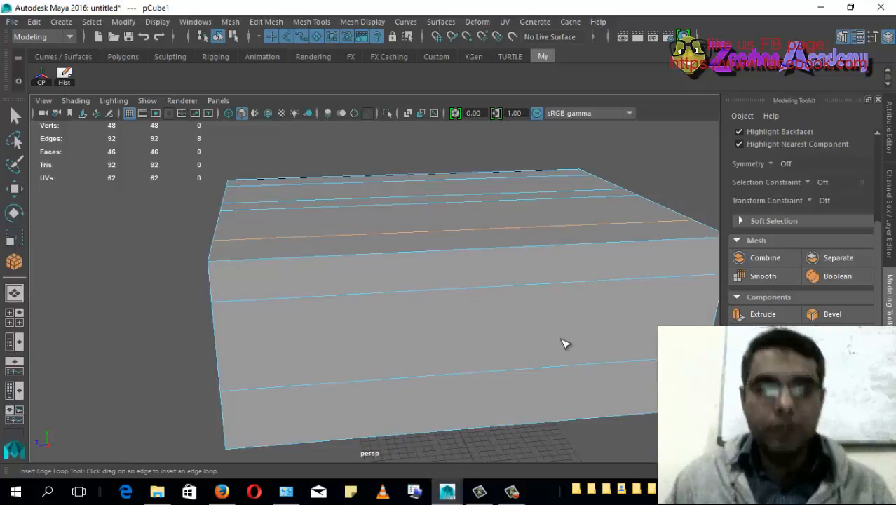
scroll(572, 332, down, 1)
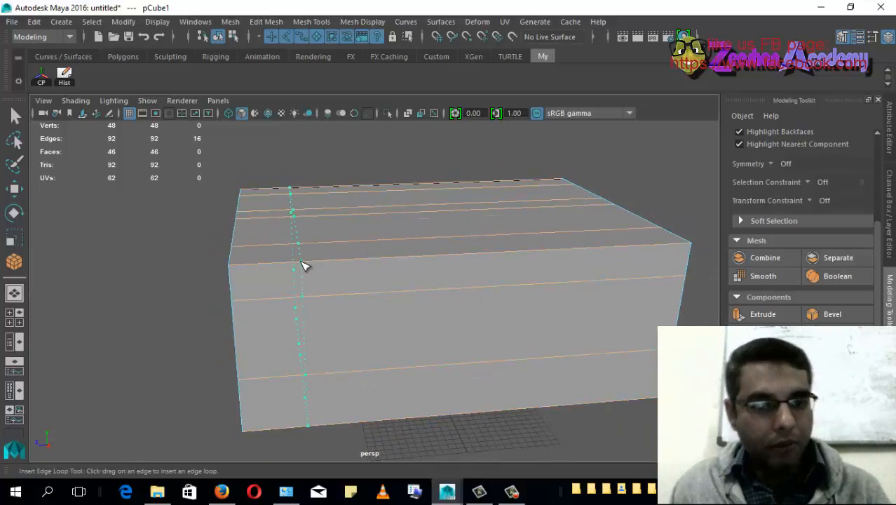
alt+drag(387, 310, 372, 291)
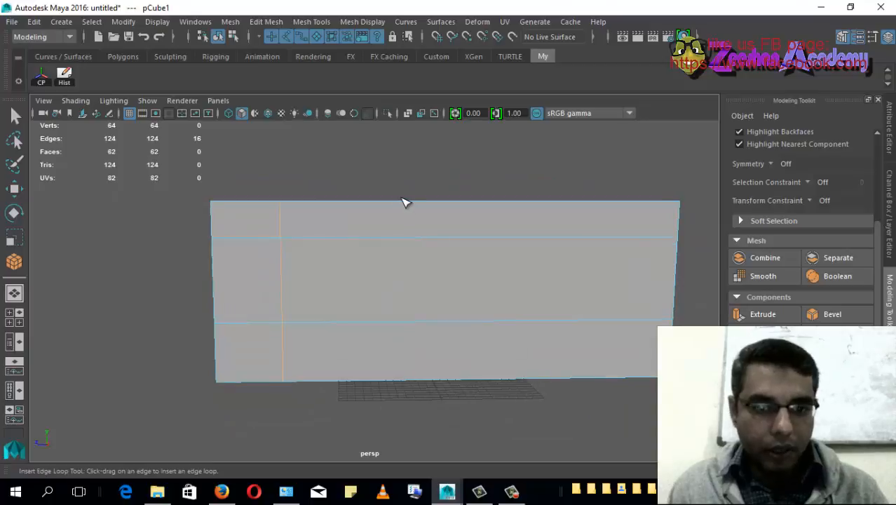
drag(398, 203, 415, 215)
alt+drag(367, 298, 398, 298)
alt+drag(477, 361, 506, 235)
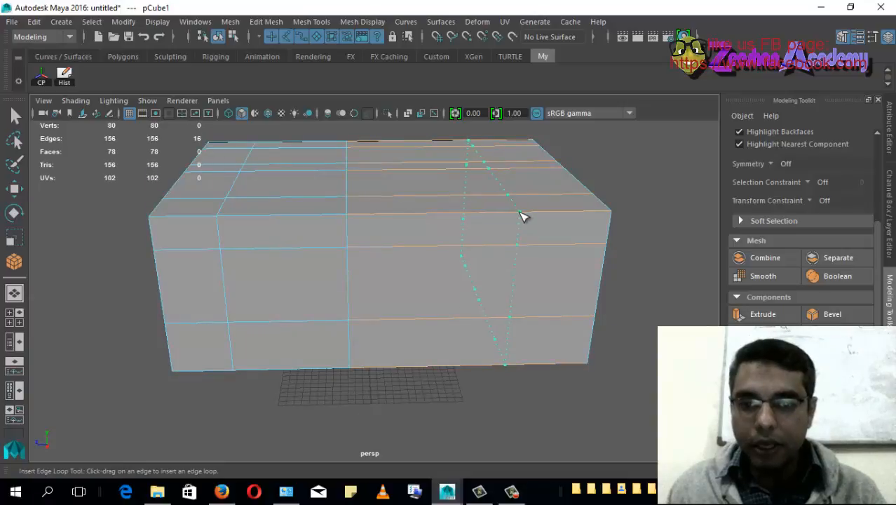
Step: Insert two more vertical edge loops on the long side between its middle loop and the opposite end
click(518, 217)
alt+drag(579, 242, 559, 229)
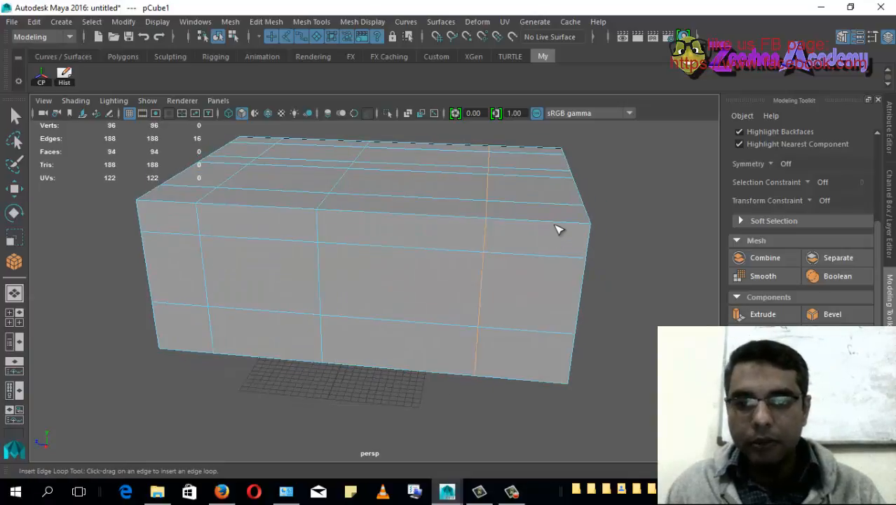
click(553, 221)
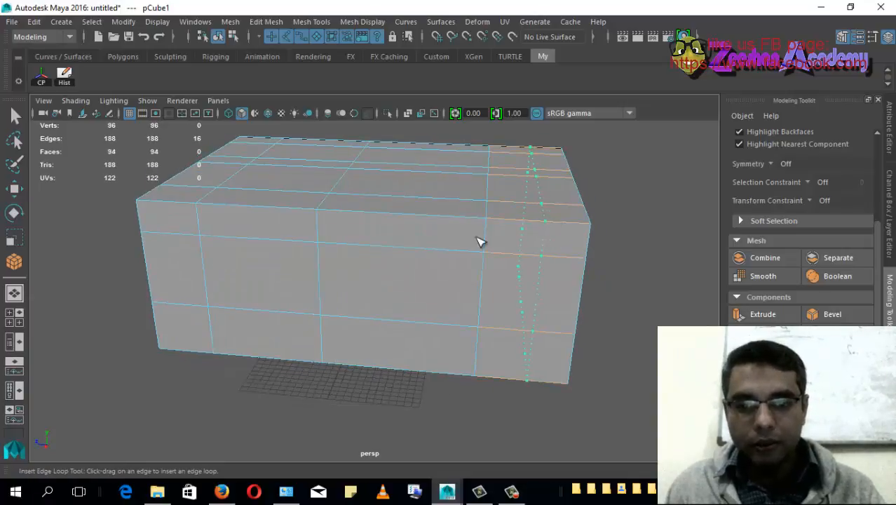
alt+drag(331, 260, 468, 283)
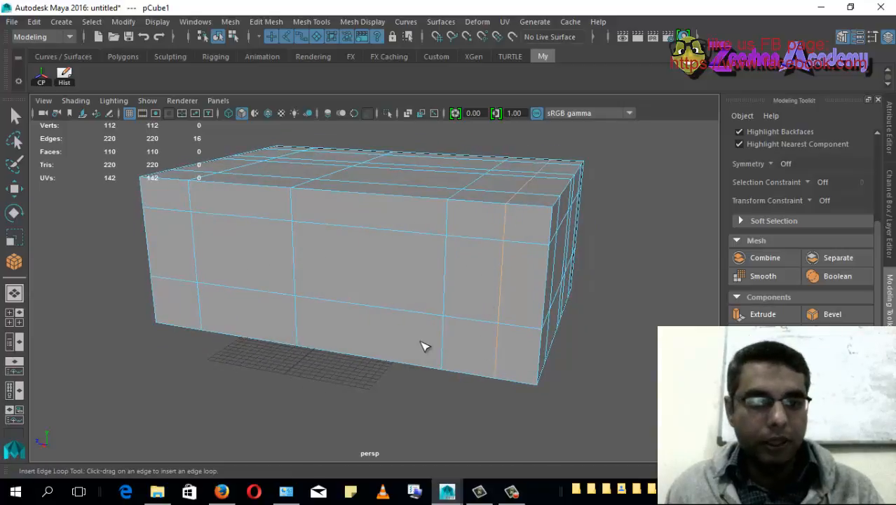
Step: Extrude the short end's middle and bottom faces in the second column inward together, with a Local Translate Z of about -0.839
key(q)
alt+drag(512, 287, 555, 332)
alt+drag(390, 327, 444, 295)
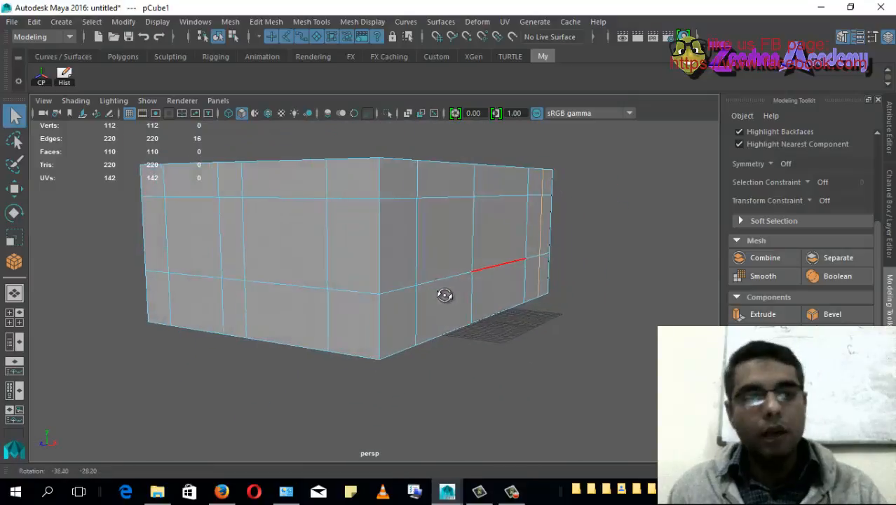
right_drag(283, 115, 291, 149)
click(189, 252)
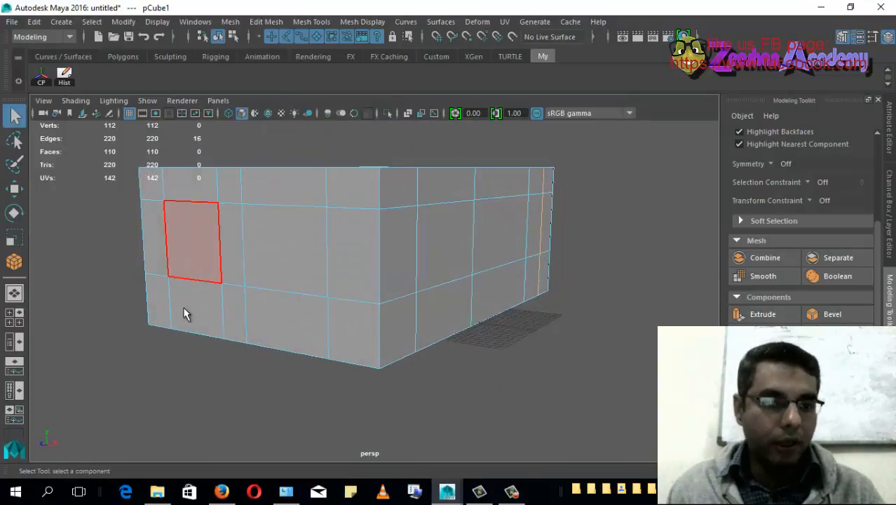
alt+drag(184, 307, 214, 317)
shift+click(228, 311)
alt+drag(383, 351, 296, 344)
alt+right_drag(296, 344, 372, 364)
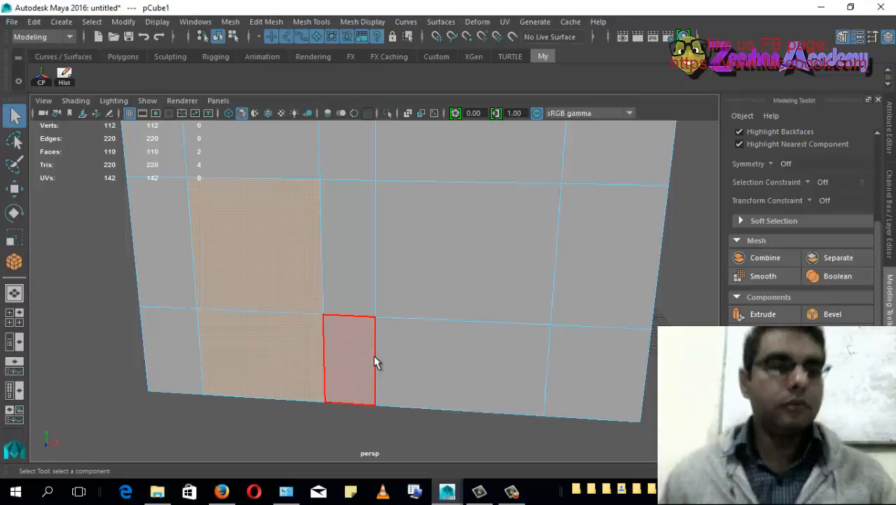
alt+drag(353, 339, 414, 312)
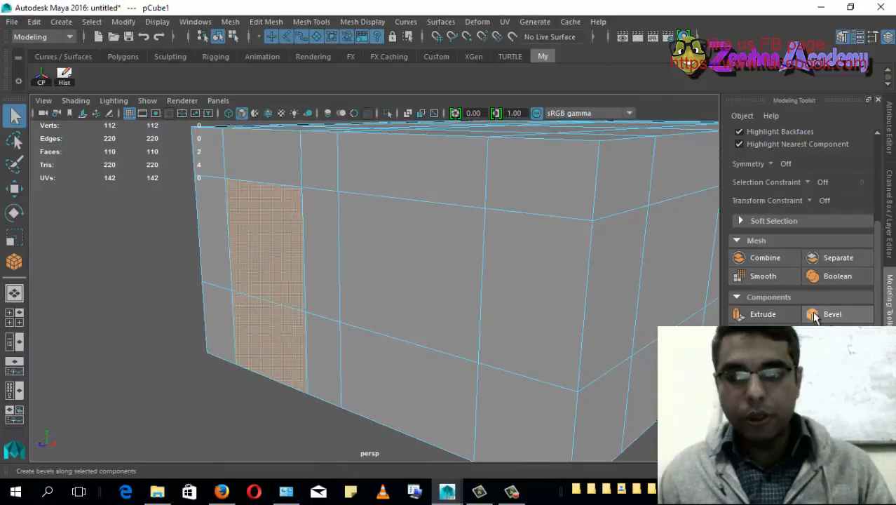
click(763, 315)
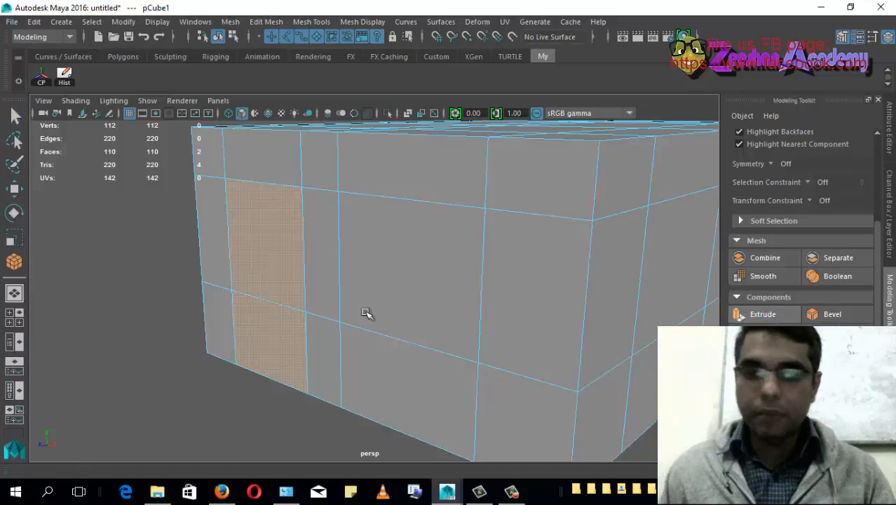
key(f)
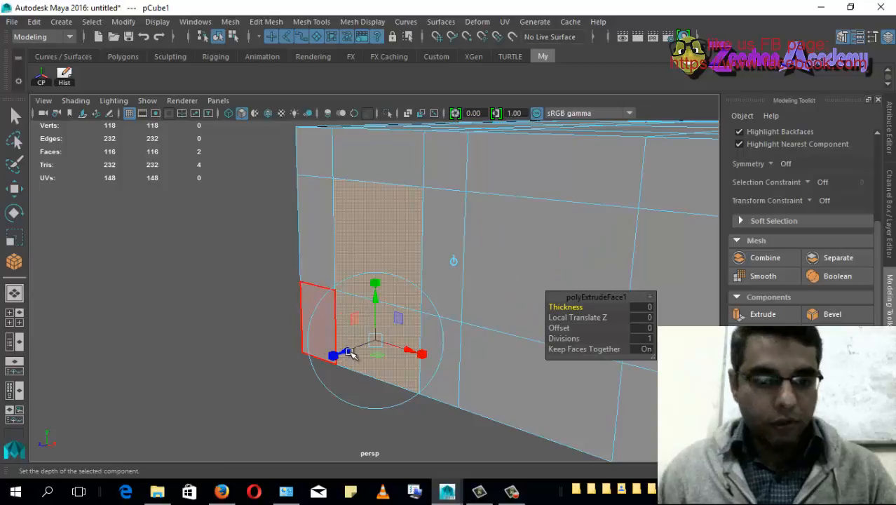
drag(351, 355, 325, 356)
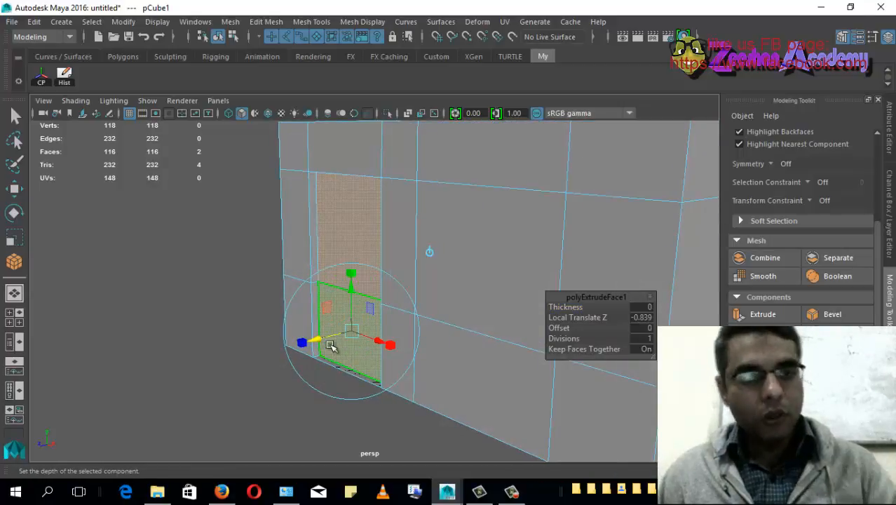
Step: Extrude the large middle-row face beside the door recess on the short end inward, with a Local Translate Z of about -0.83
alt+middle_drag(418, 260, 397, 264)
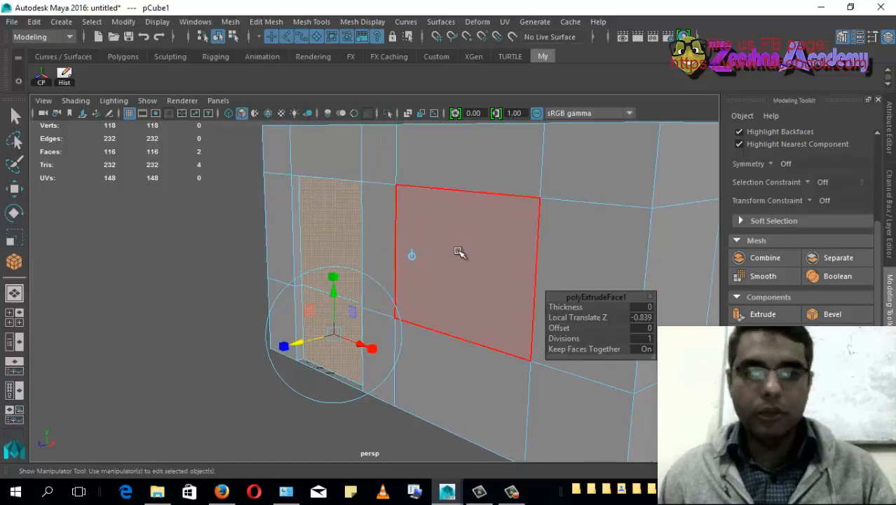
click(494, 279)
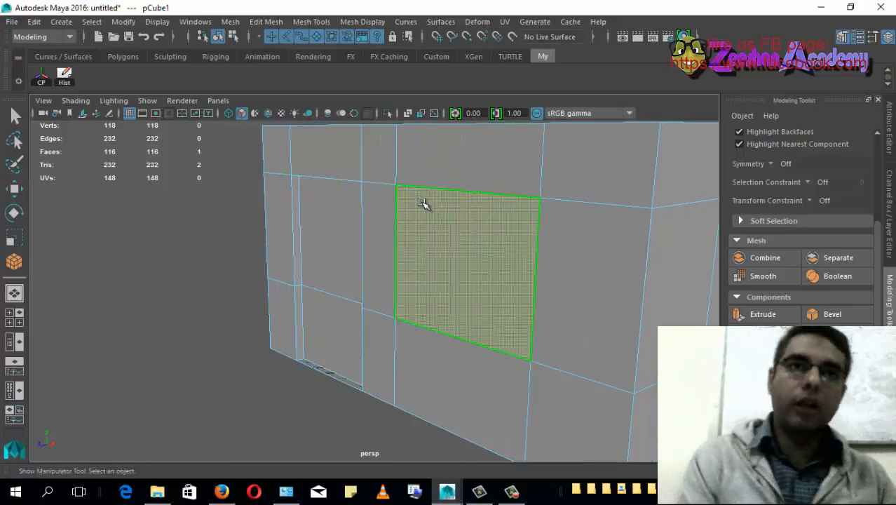
alt+drag(470, 237, 494, 244)
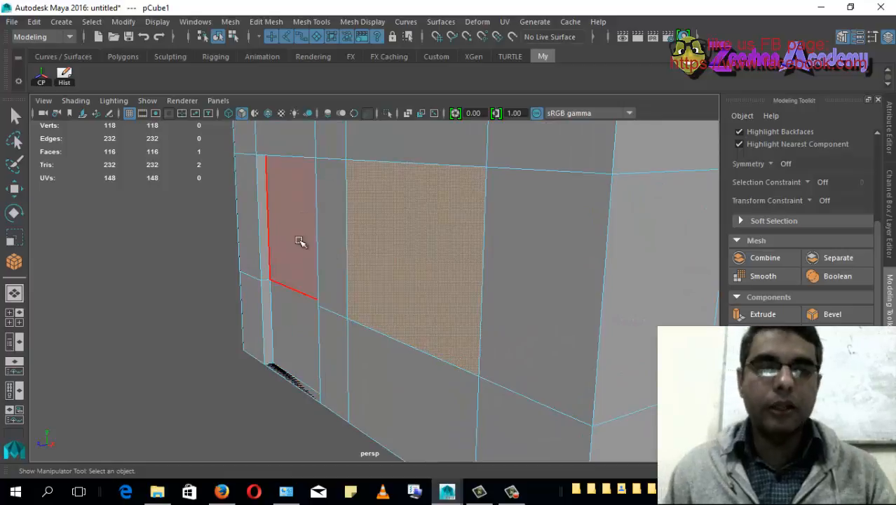
alt+drag(422, 332, 459, 282)
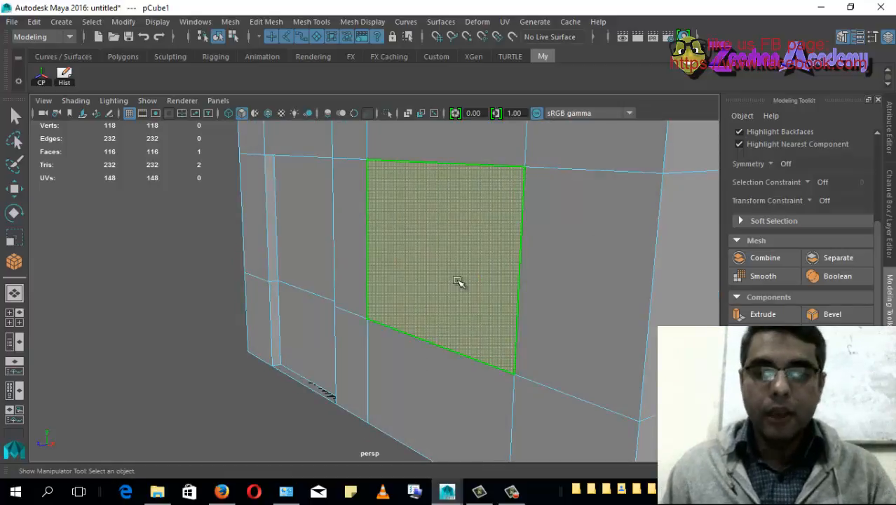
scroll(424, 325, up, 4)
alt+middle_drag(435, 331, 428, 385)
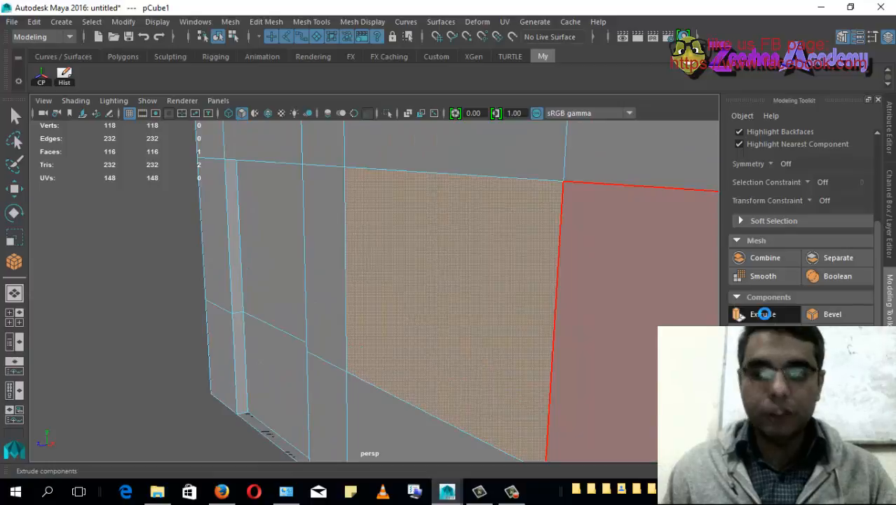
click(763, 314)
alt+drag(456, 320, 444, 314)
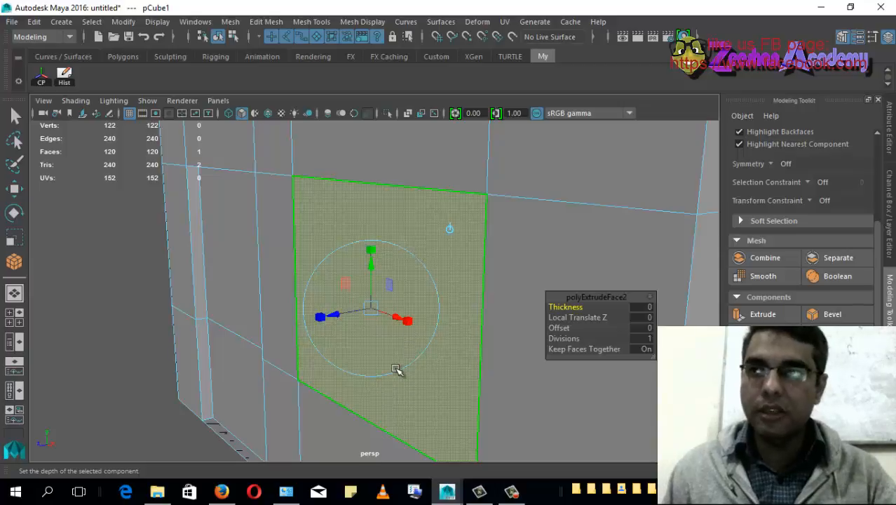
drag(337, 316, 356, 315)
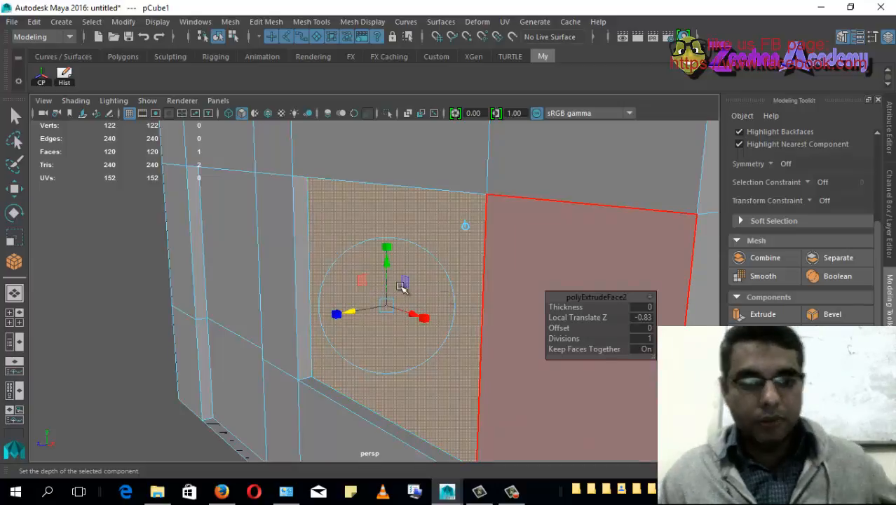
Step: Extrude the middle-row face in the long side's second column inward, with a Local Translate Z of about -1.093
alt+drag(510, 310, 374, 280)
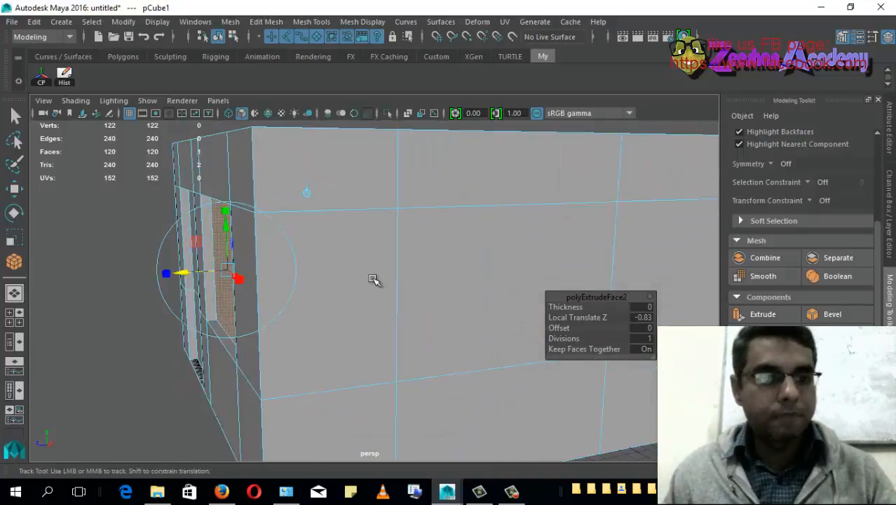
click(471, 307)
alt+drag(470, 307, 491, 309)
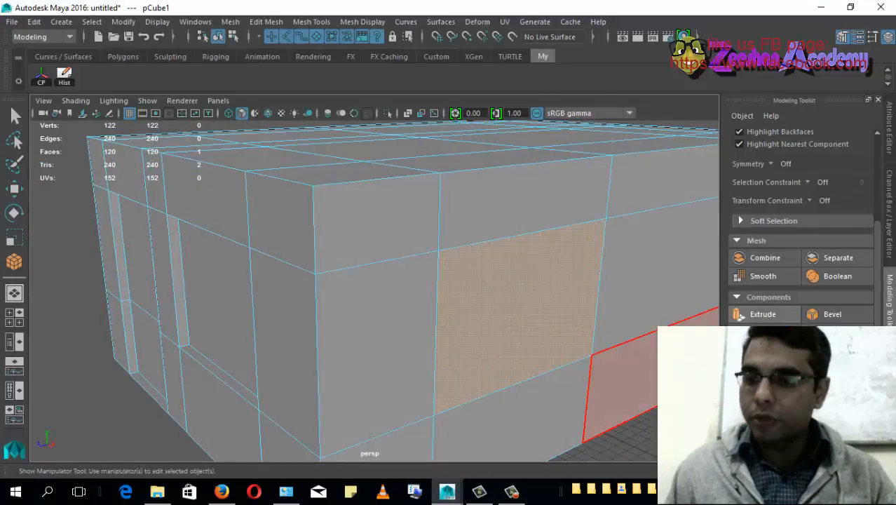
click(738, 314)
alt+drag(494, 342, 410, 307)
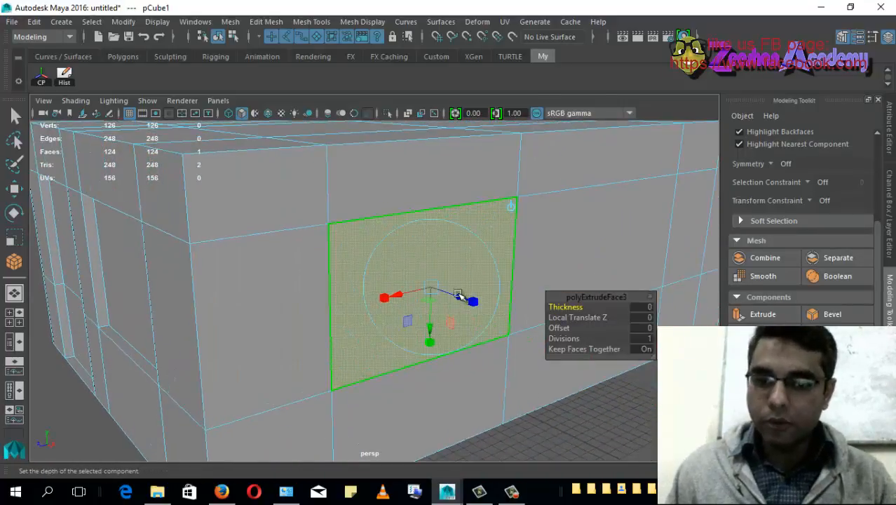
drag(459, 296, 670, 229)
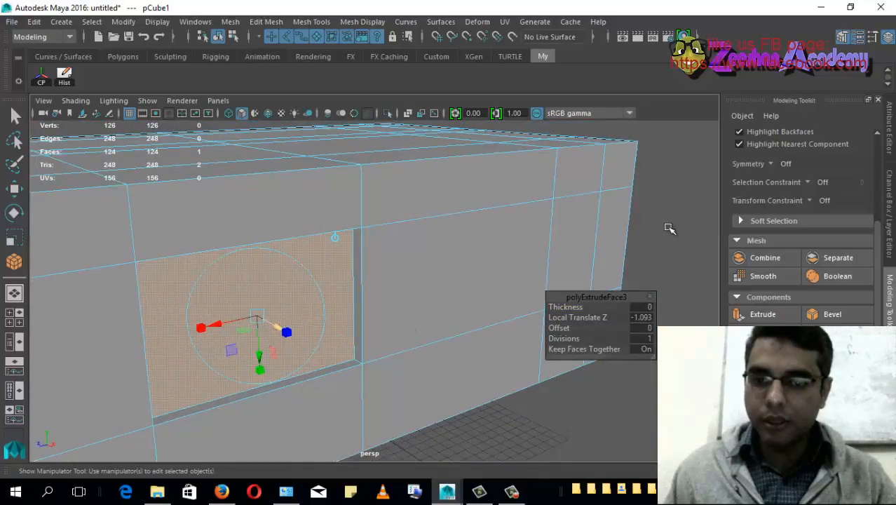
Step: Extrude the middle and bottom faces of the long side's narrow end column inward together, with a Local Translate Z of about -0.622
click(600, 236)
alt+drag(535, 295, 386, 348)
shift+click(496, 319)
alt+middle_drag(302, 302, 450, 322)
alt+right_drag(451, 322, 503, 321)
alt+drag(503, 322, 491, 322)
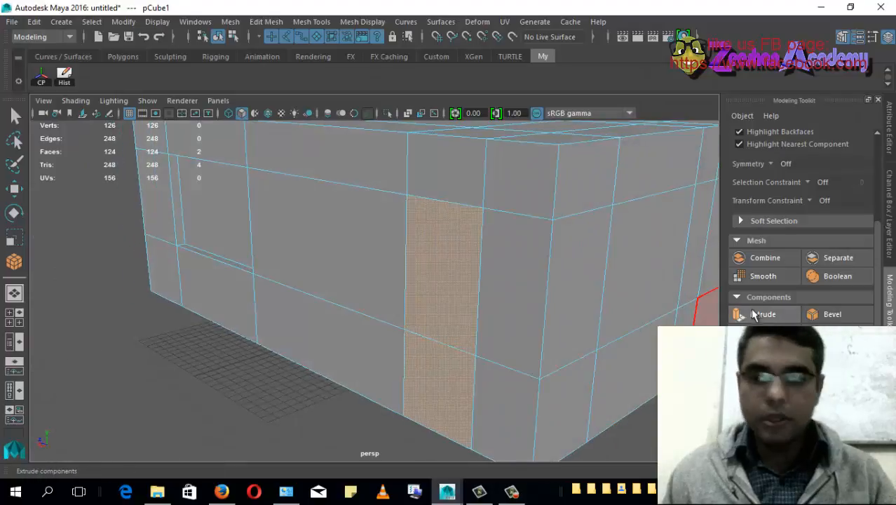
click(754, 315)
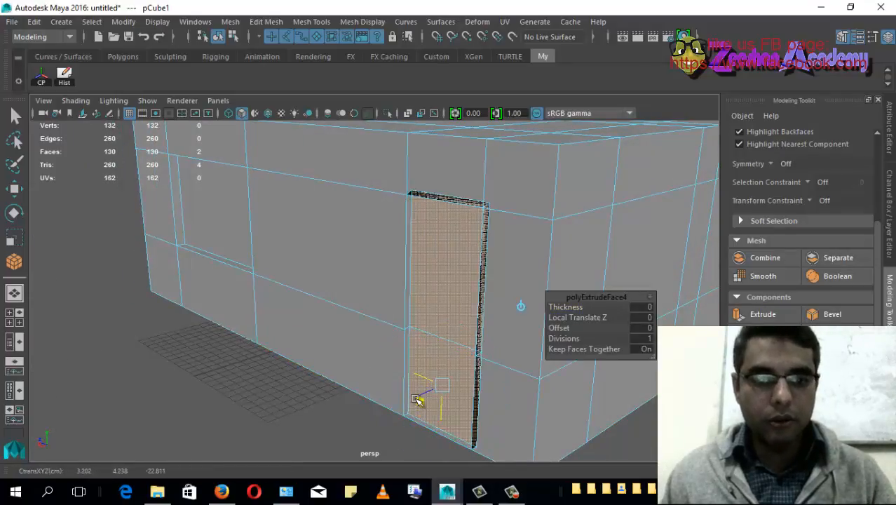
alt+drag(420, 397, 458, 342)
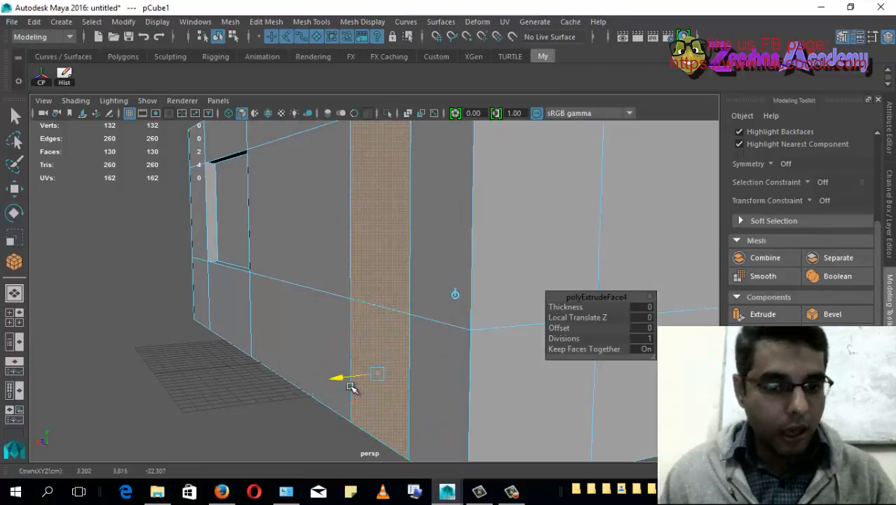
drag(352, 386, 395, 357)
scroll(438, 376, down, 3)
right_drag(359, 277, 419, 94)
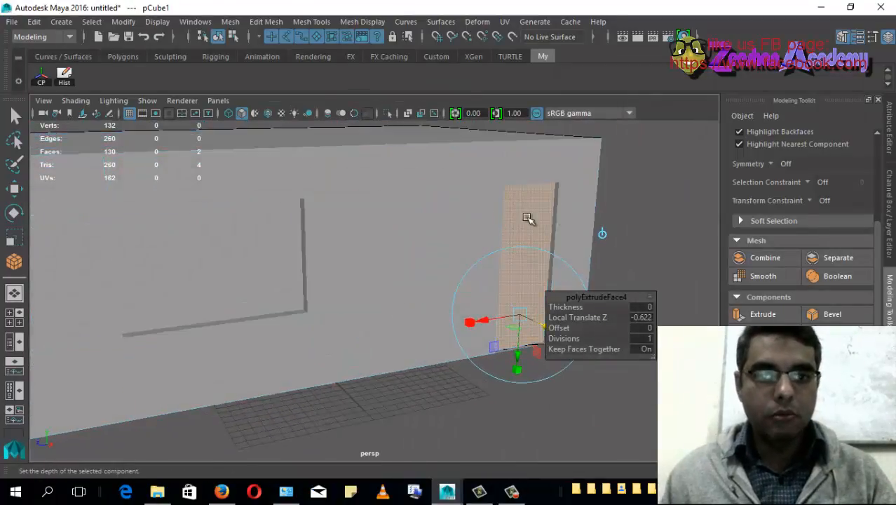
click(609, 215)
Step: Examine the door and window recesses on the building's short end and long side from several angles
scroll(238, 242, down, 5)
alt+drag(239, 242, 312, 246)
alt+drag(276, 288, 254, 290)
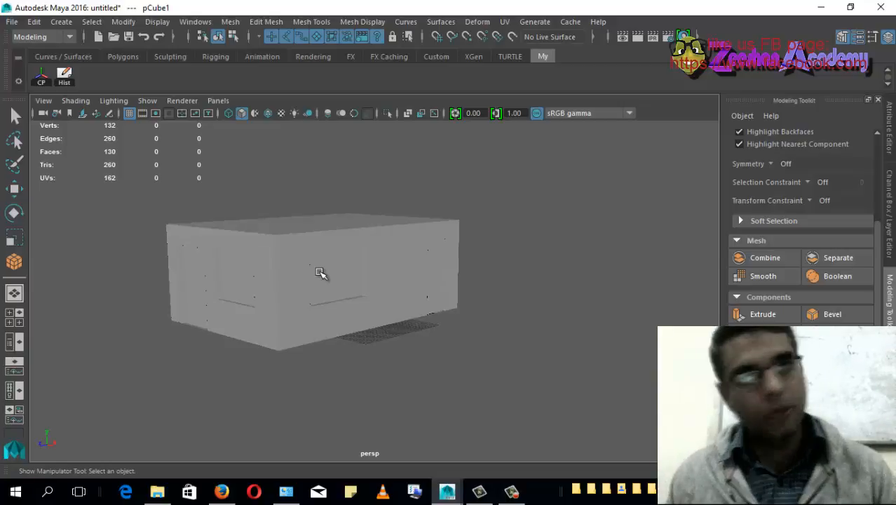
alt+right_drag(275, 272, 349, 305)
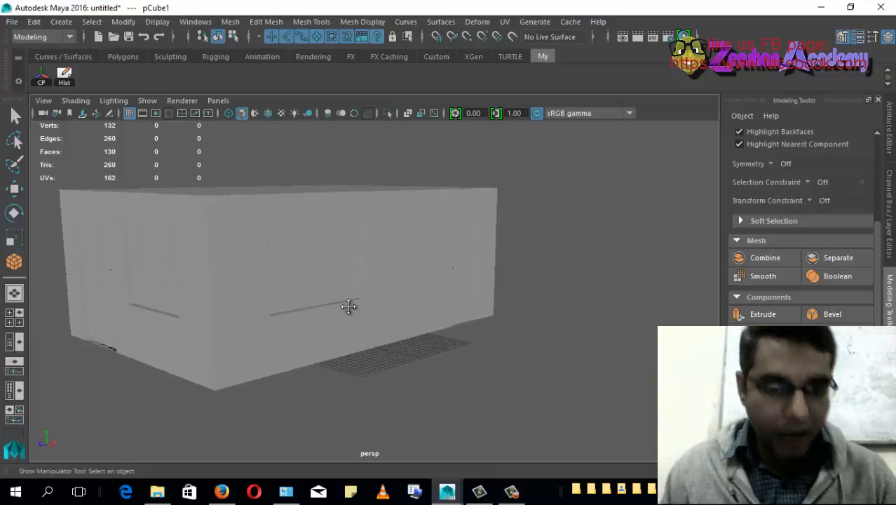
alt+middle_drag(350, 305, 385, 322)
click(373, 299)
alt+middle_drag(328, 325, 399, 355)
right_drag(276, 316, 262, 148)
click(266, 302)
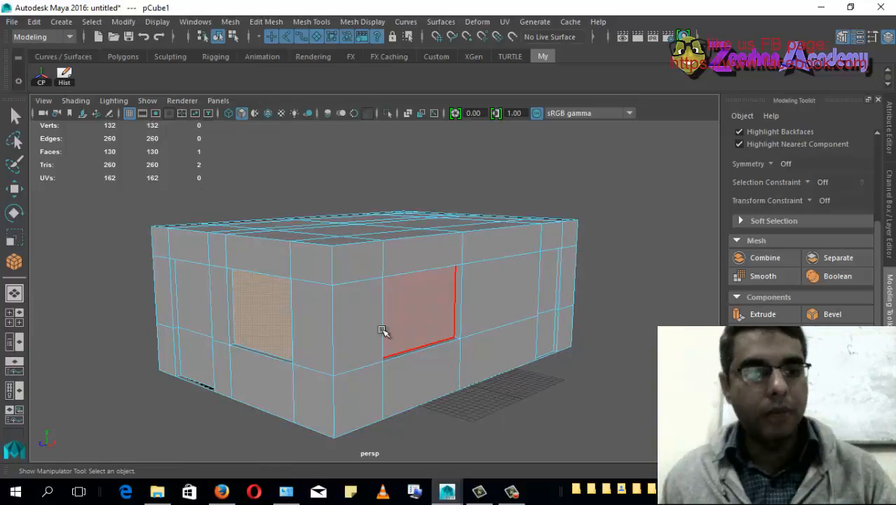
alt+drag(384, 330, 314, 364)
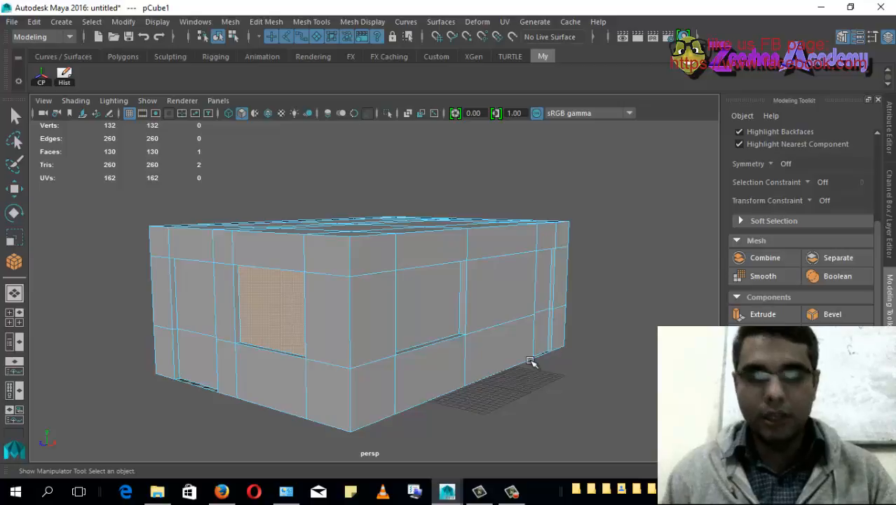
alt+drag(430, 330, 423, 308)
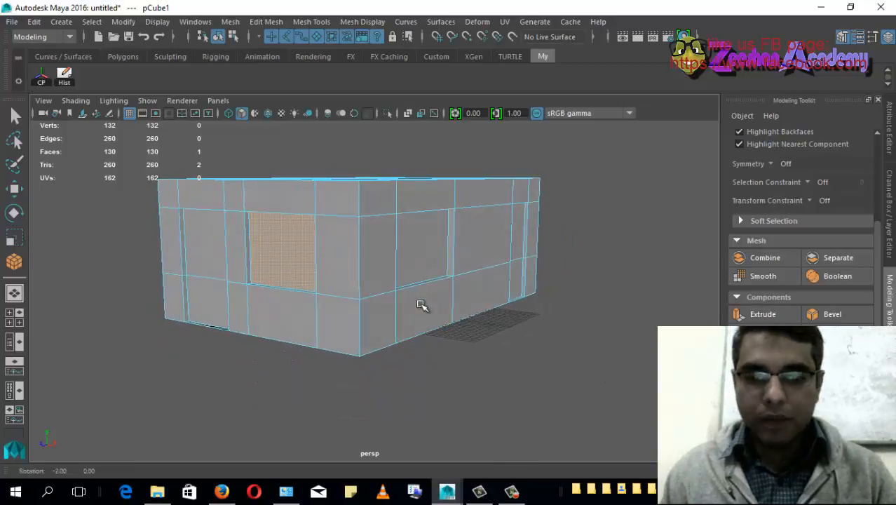
alt+drag(331, 249, 360, 313)
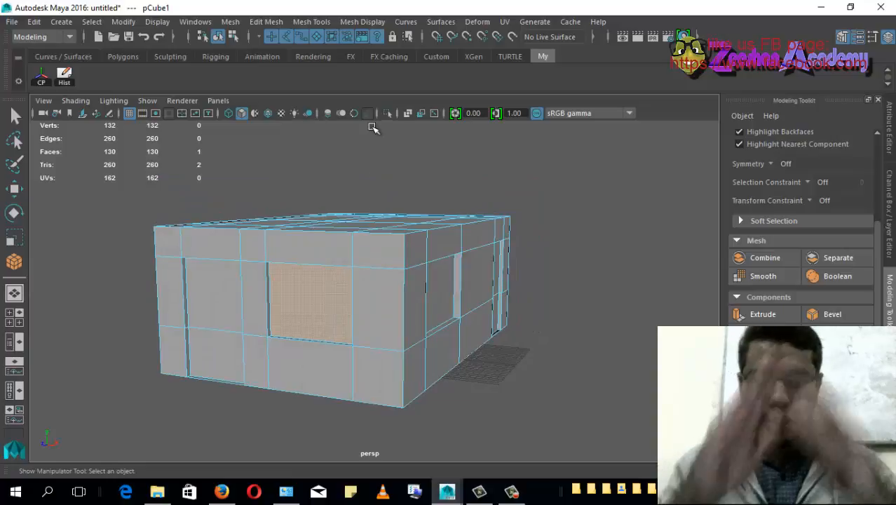
alt+drag(450, 240, 279, 290)
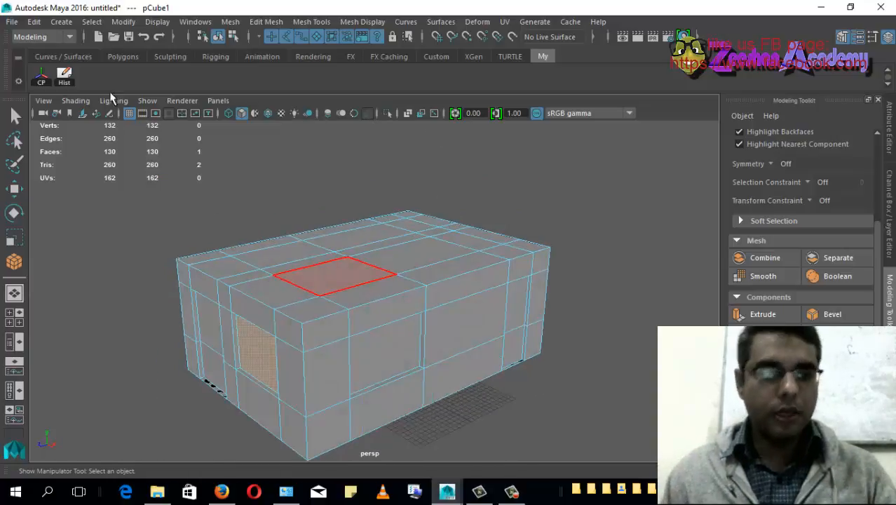
Step: Create a second box about 29.3 wide and 57.4 deep beside the building and raise it to a Translate Y of about 29.779
click(118, 59)
alt+right_drag(275, 282, 235, 284)
alt+middle_drag(519, 372, 394, 282)
alt+drag(394, 282, 197, 301)
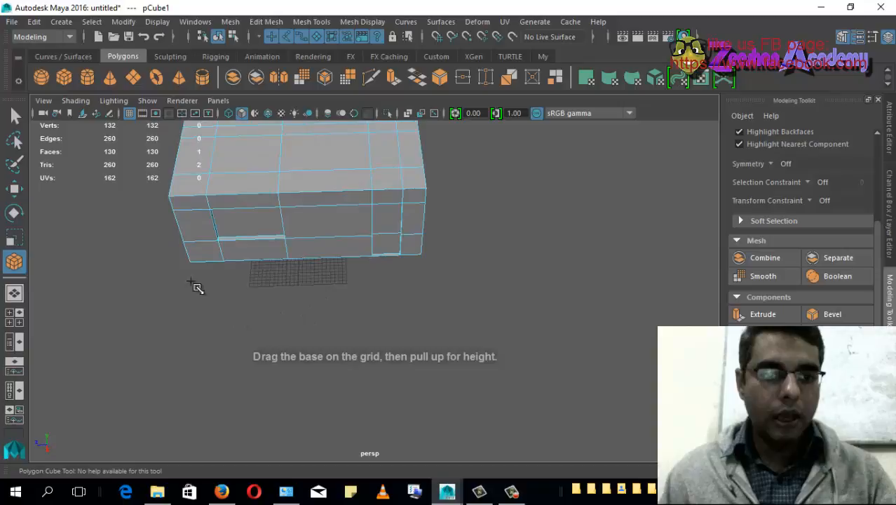
drag(196, 286, 443, 260)
key(w)
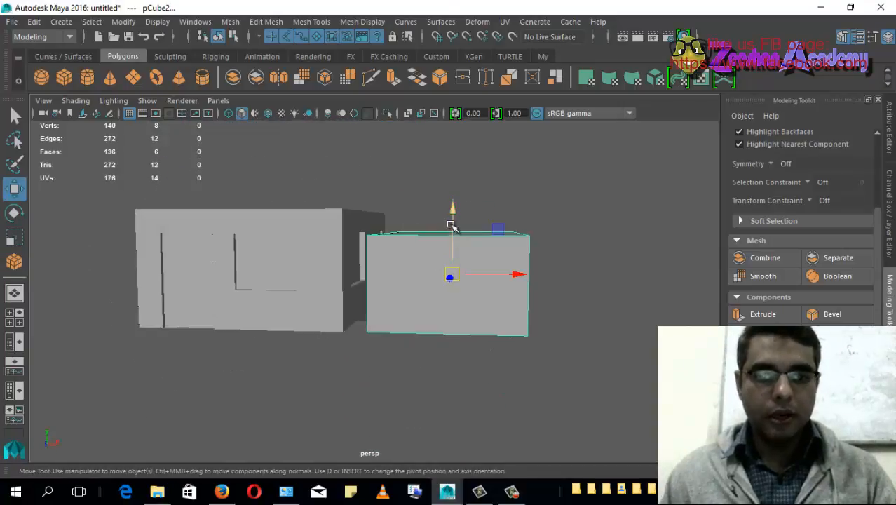
drag(452, 210, 461, 167)
drag(511, 180, 538, 181)
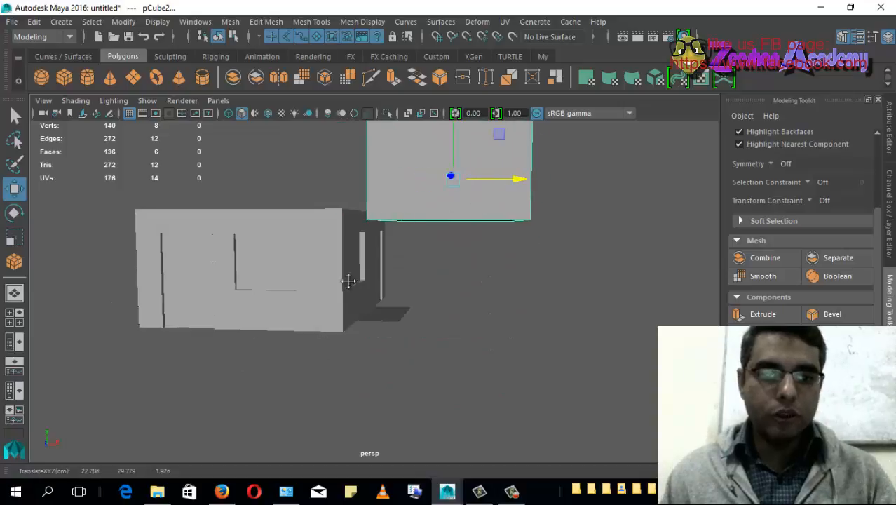
Step: Inspect the building's attributes and the second box's translate, rotate and scale channels
alt+middle_drag(348, 282, 361, 322)
click(347, 250)
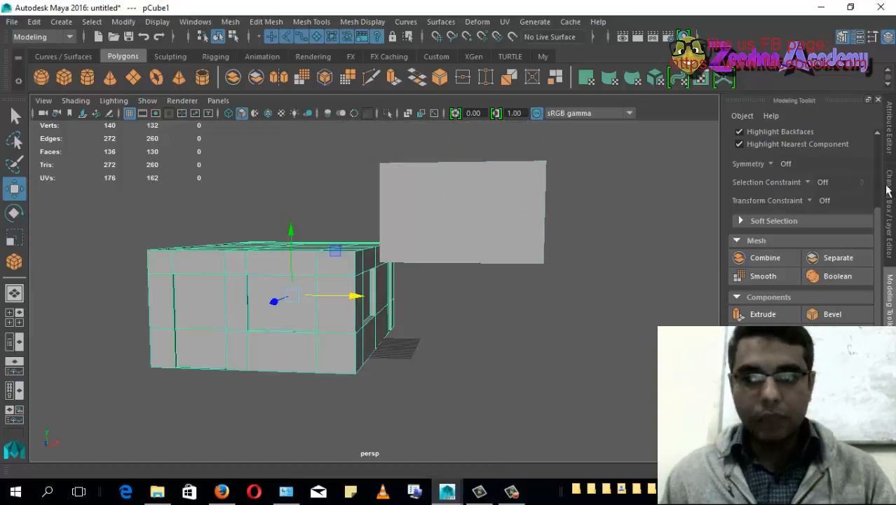
key(ctrl+a)
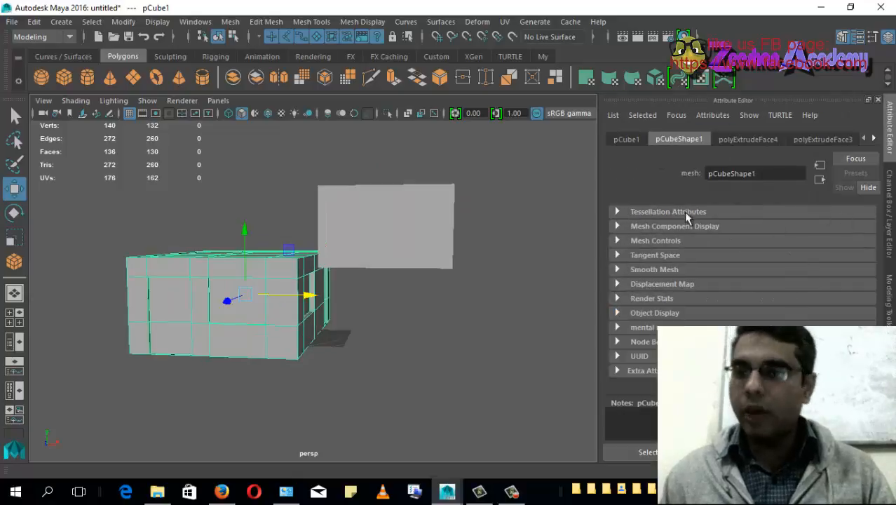
key(ctrl+a)
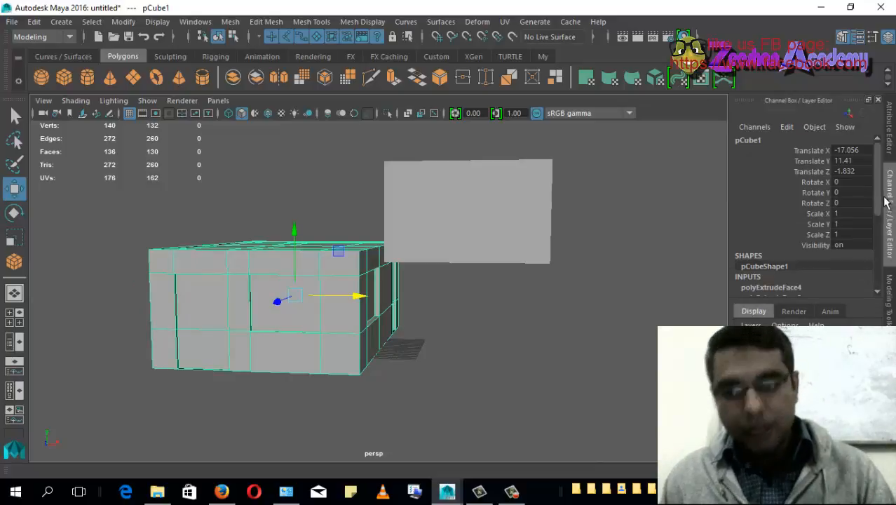
drag(878, 196, 878, 212)
click(446, 209)
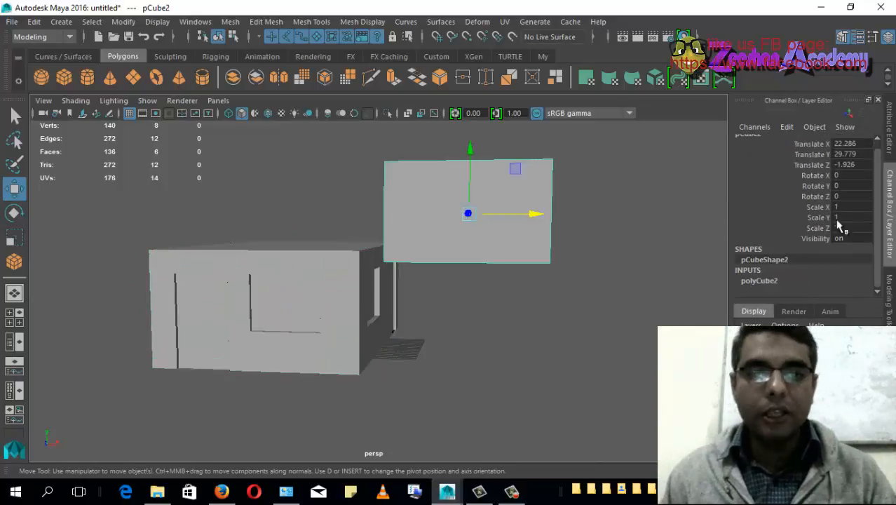
click(814, 145)
drag(817, 149, 824, 198)
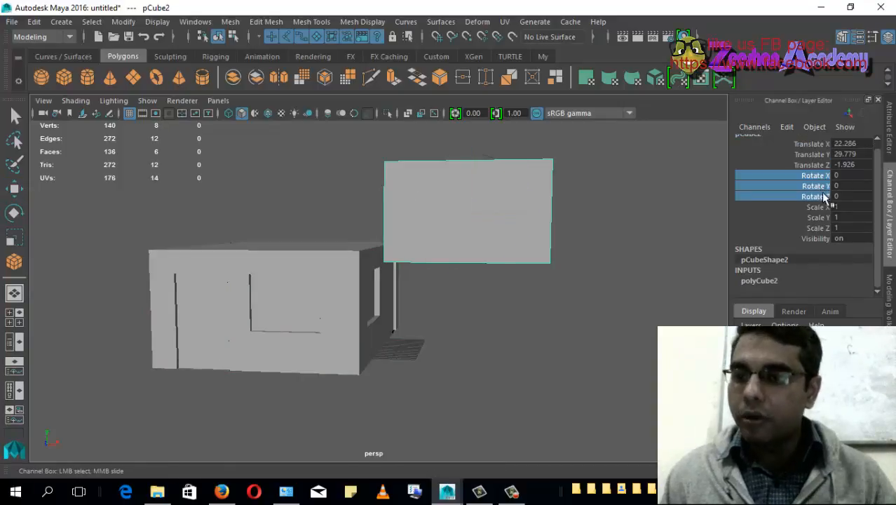
click(889, 204)
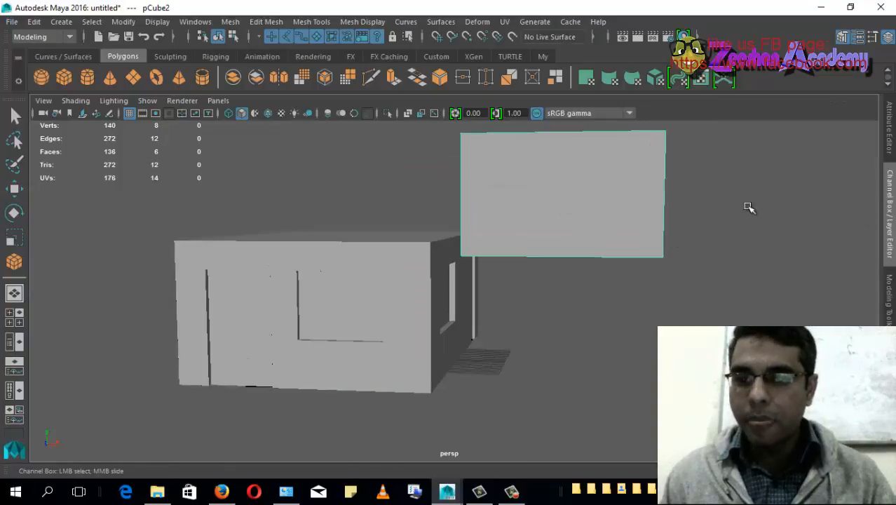
click(889, 210)
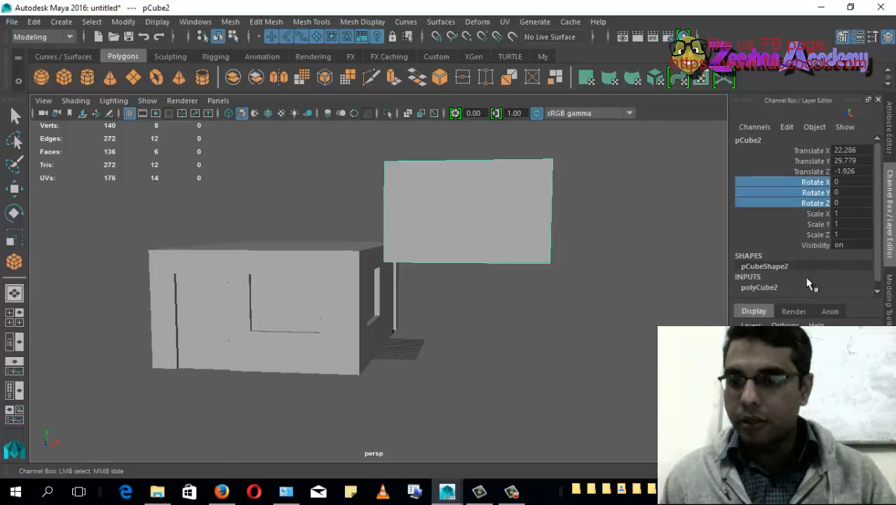
Step: Look up the building's original cube width, height and depth in its construction history
click(355, 270)
key(w)
click(831, 284)
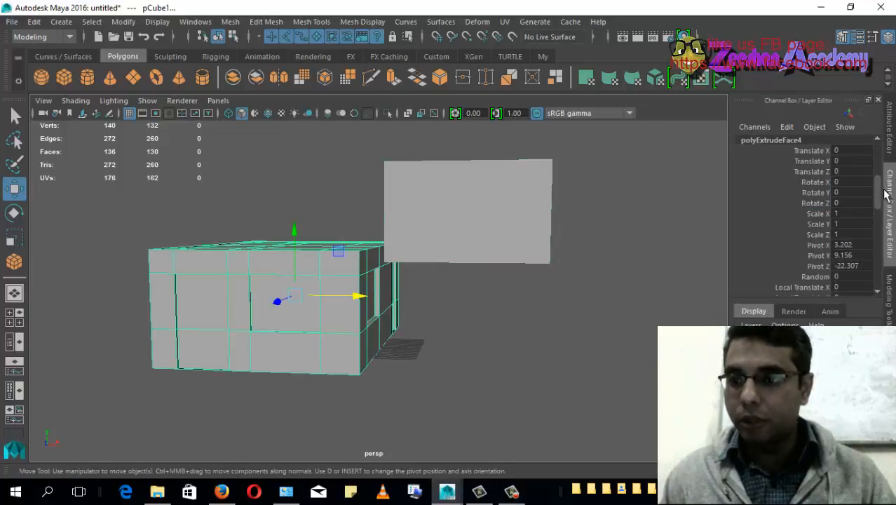
scroll(795, 284, down, 10)
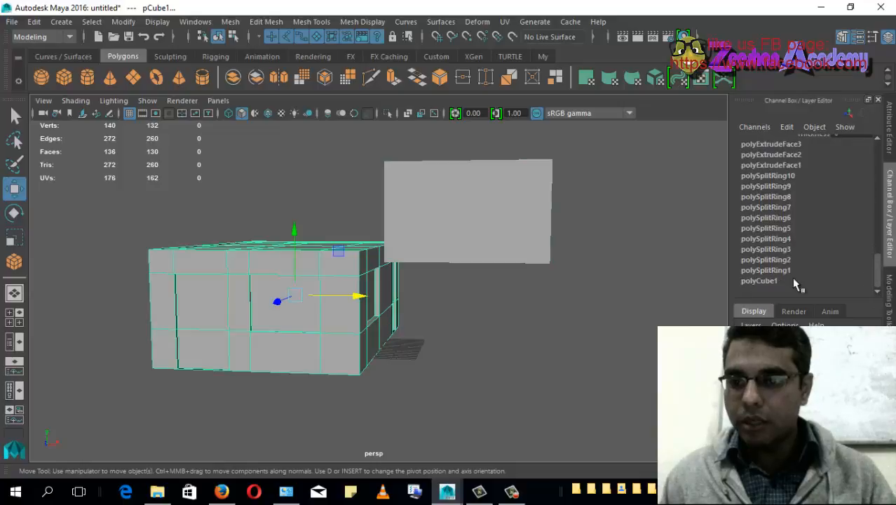
click(794, 281)
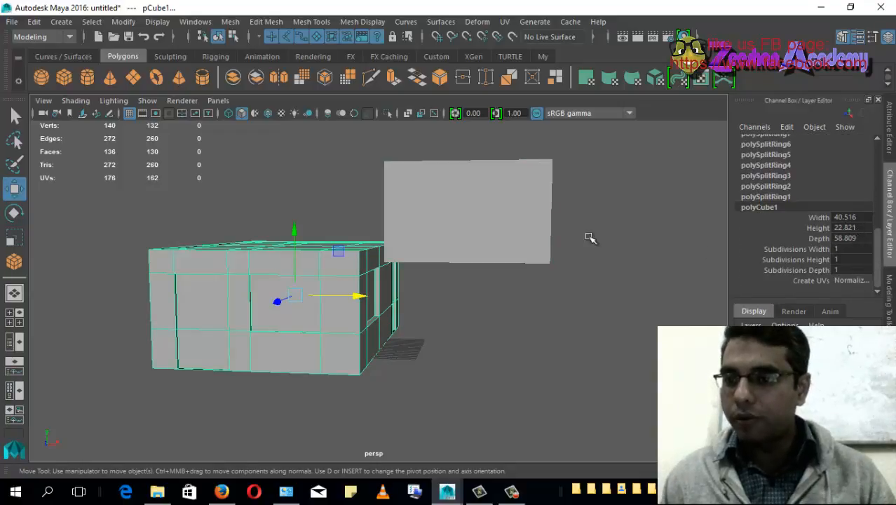
Step: Set the second box's creation width to 40, height to 22 and depth to 58
click(533, 234)
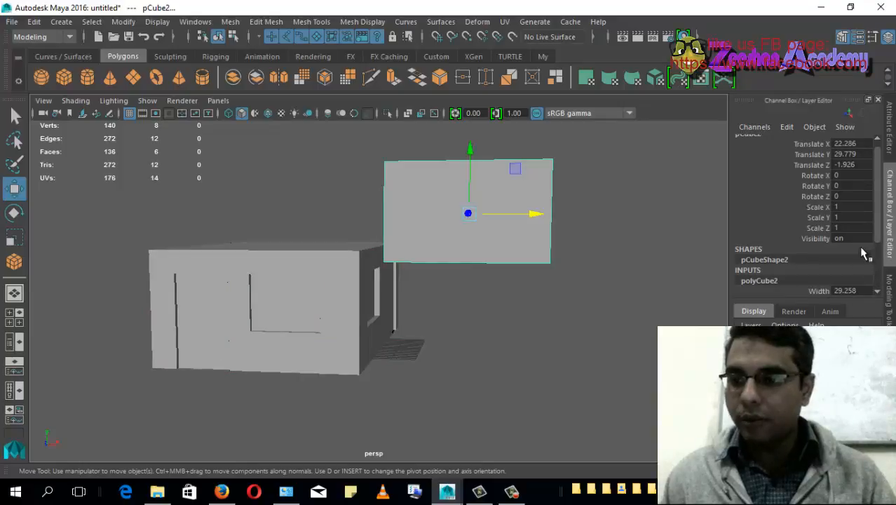
click(839, 281)
double_click(843, 241)
text(4)
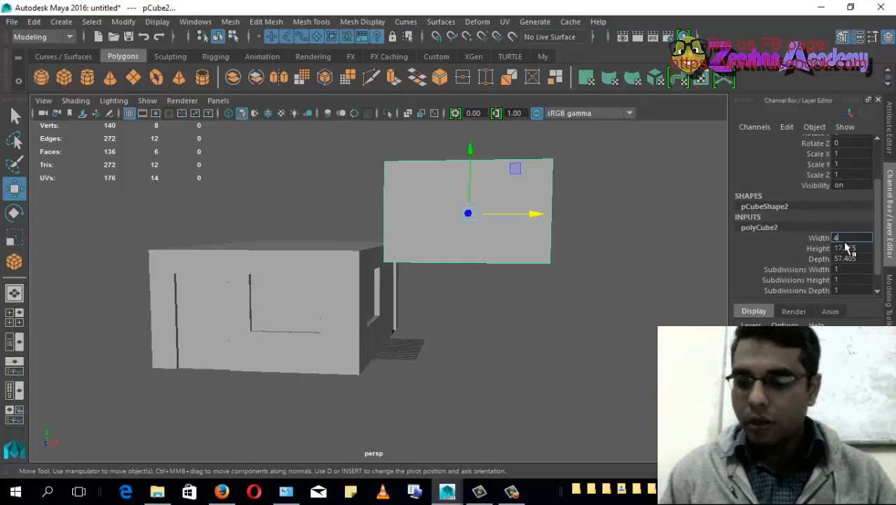
text(0)
key(Tab)
text(22)
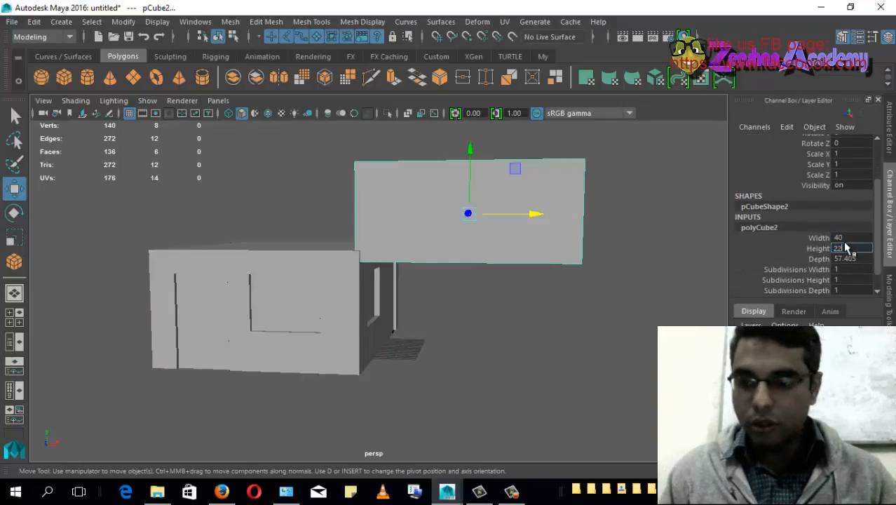
key(Tab)
text(58)
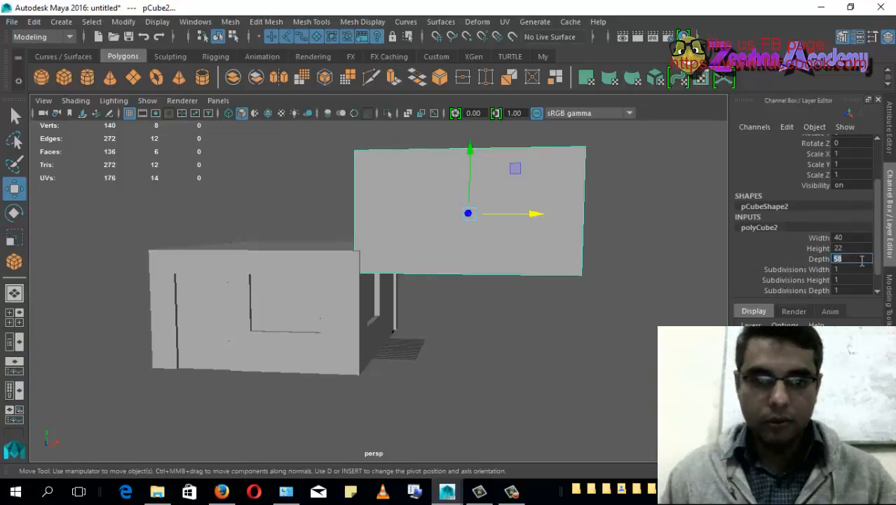
key(Return)
Step: Move the second box along X until it lines up over the building as an upper storey
alt+drag(457, 305, 544, 312)
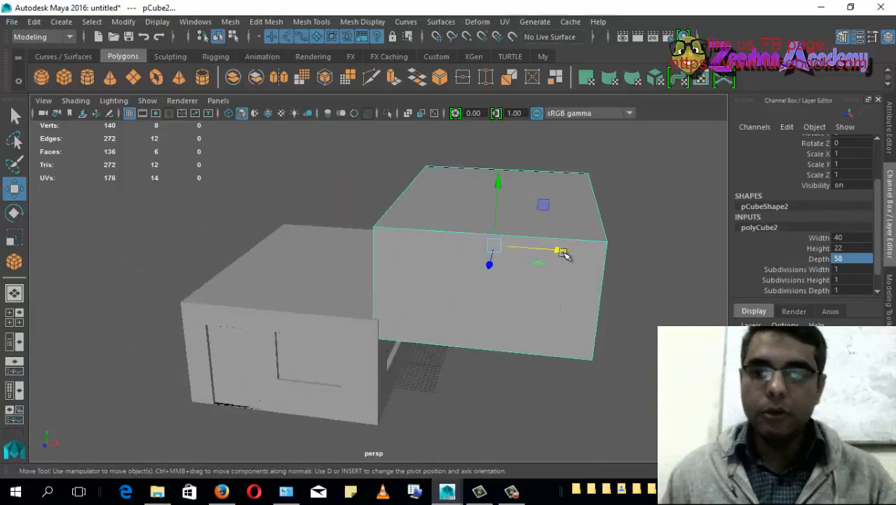
drag(564, 252, 380, 246)
alt+drag(380, 281, 242, 313)
alt+drag(334, 305, 420, 330)
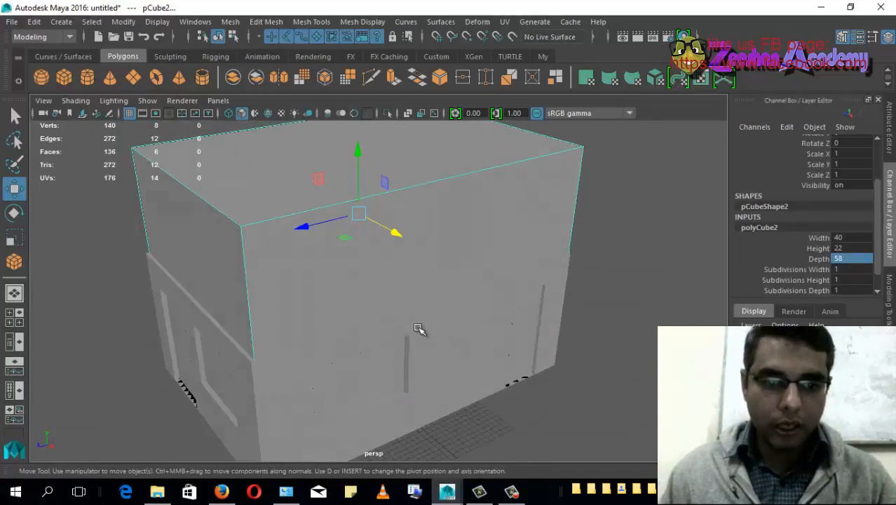
Step: Scale the upper box to about 0.967 in X, 0.647 in Y and 0.979 in Z, and adjust its height above the building
key(r)
alt+drag(310, 237, 396, 306)
drag(345, 279, 458, 265)
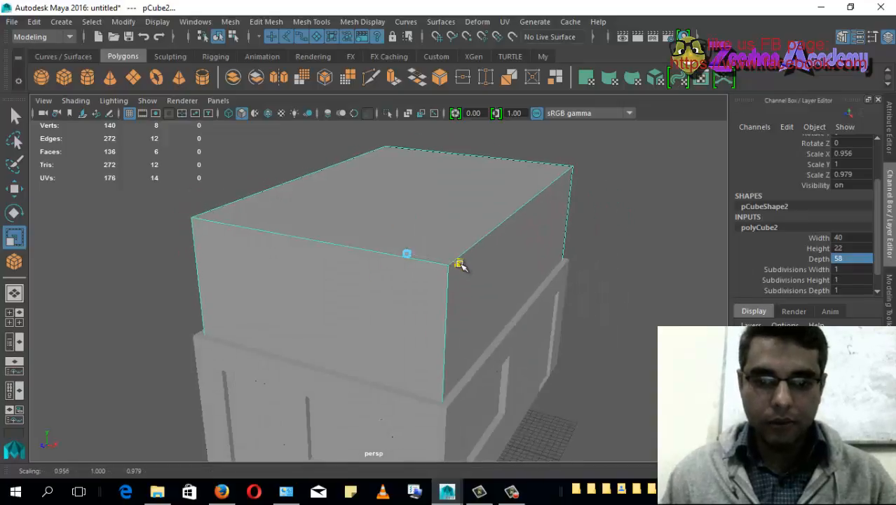
alt+drag(442, 294, 559, 330)
alt+drag(439, 237, 423, 208)
key(w)
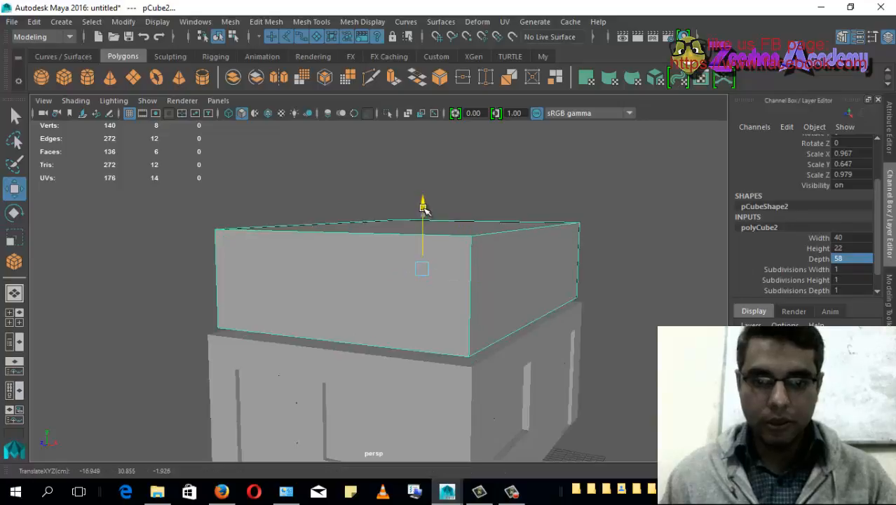
alt+drag(416, 245, 392, 272)
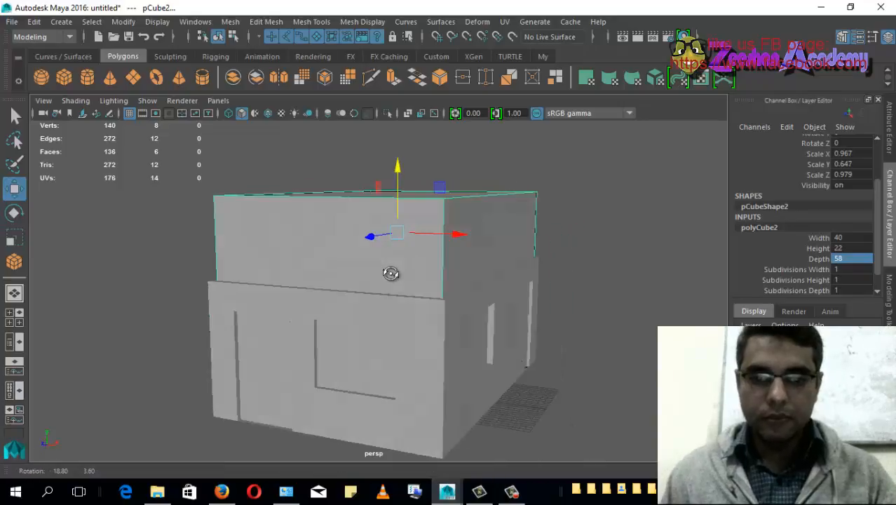
alt+drag(500, 288, 515, 247)
click(515, 247)
alt+drag(456, 303, 485, 275)
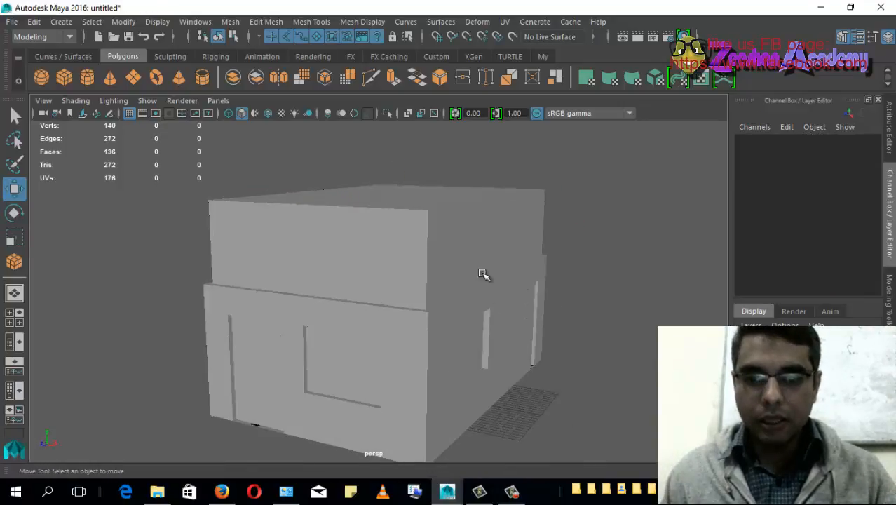
Step: Delete the upper box and select the building
click(484, 236)
alt+drag(370, 235, 413, 304)
key(Delete)
click(362, 343)
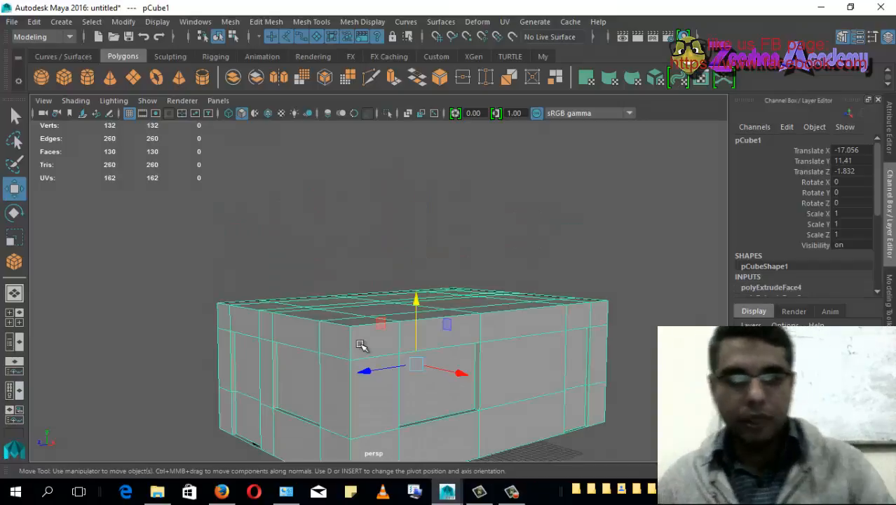
Step: Undo the deletion of the upper box above the building
key(ctrl+z)
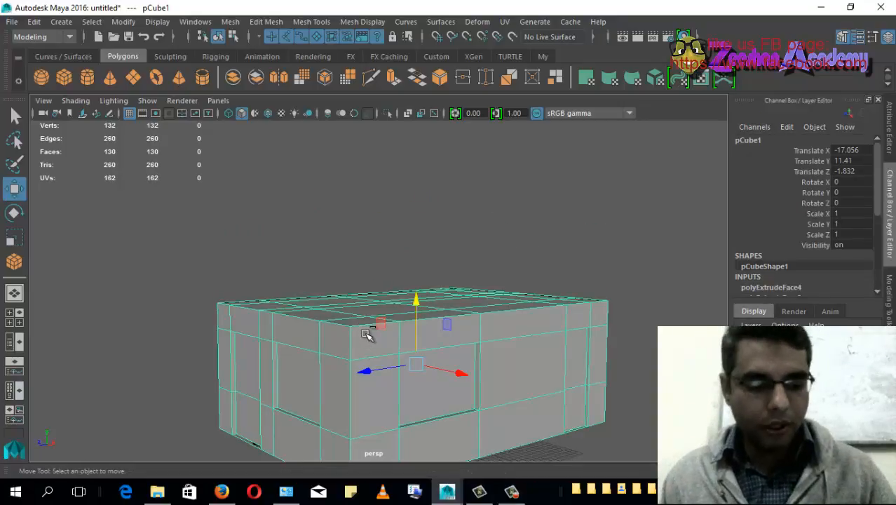
key(ctrl+z)
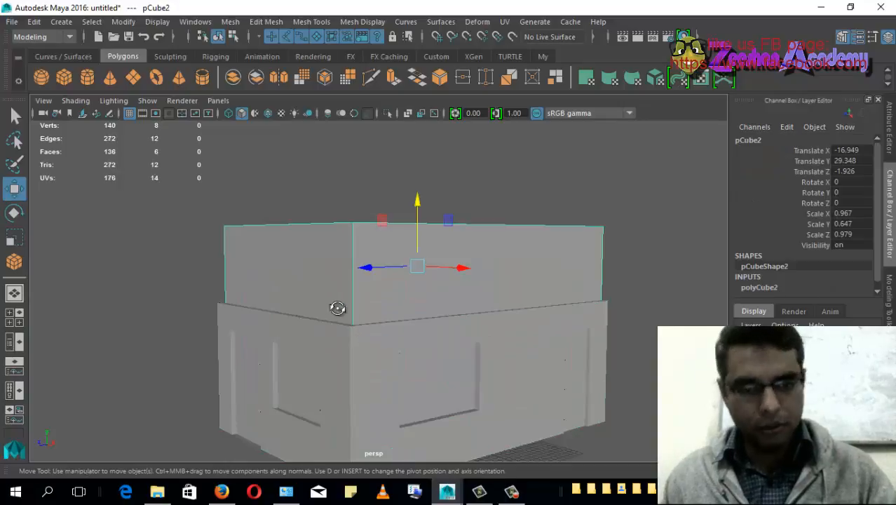
alt+drag(338, 308, 526, 263)
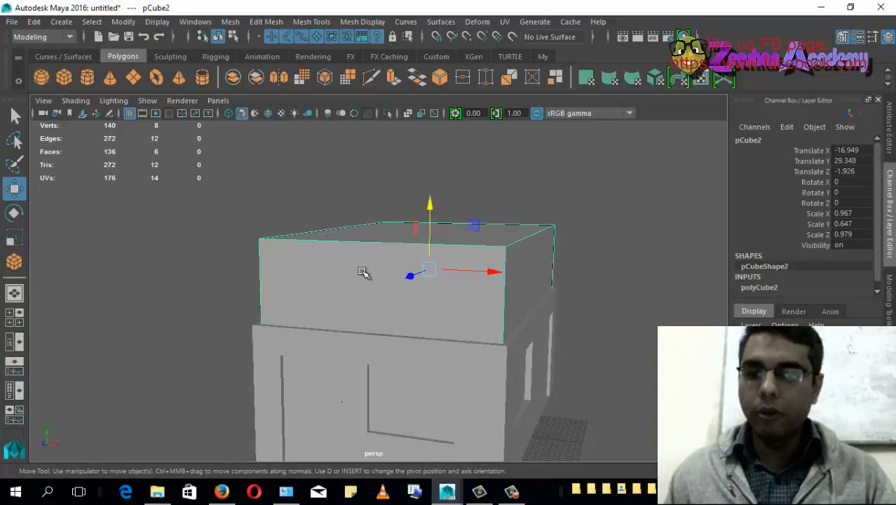
alt+drag(363, 273, 298, 242)
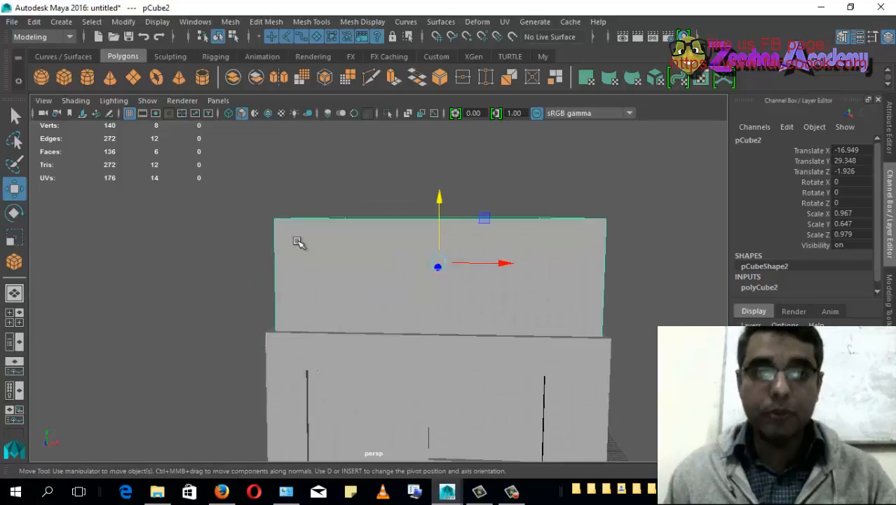
Step: Insert four edge loops into the upper box, dividing its short side into five columns
click(890, 300)
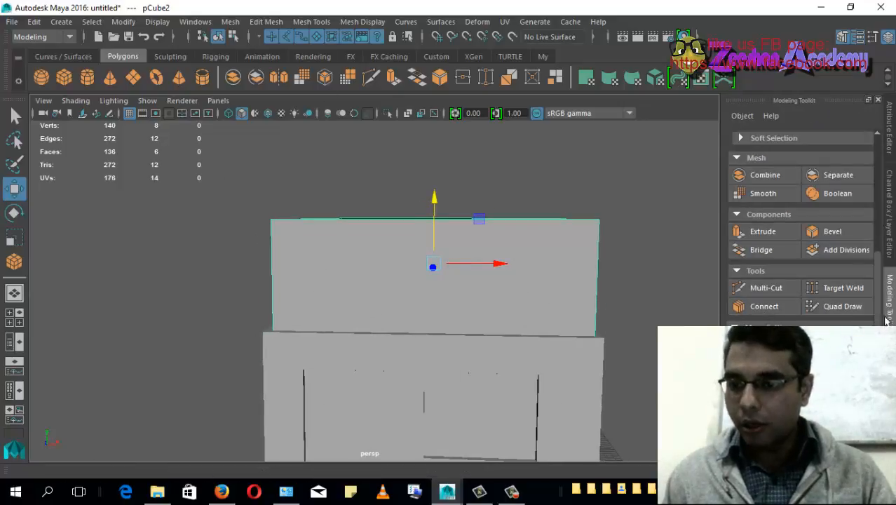
shift+right_drag(275, 251, 308, 203)
alt+drag(309, 203, 320, 240)
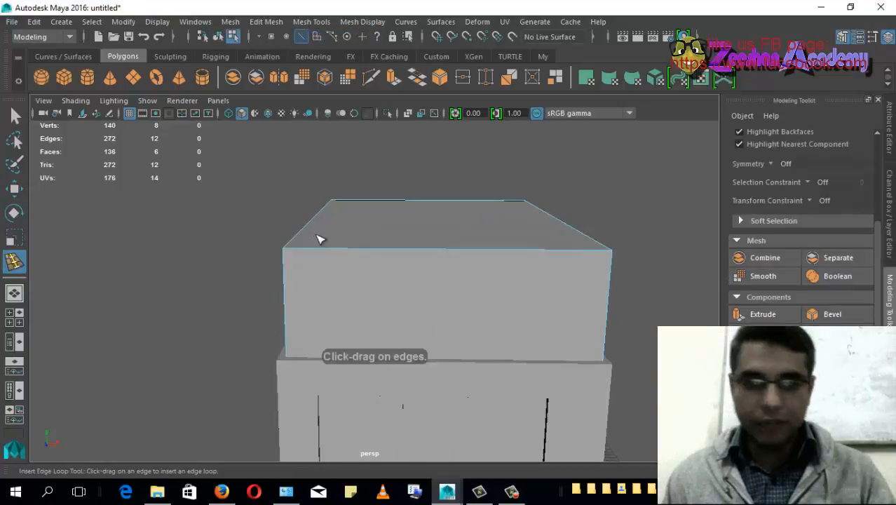
click(331, 253)
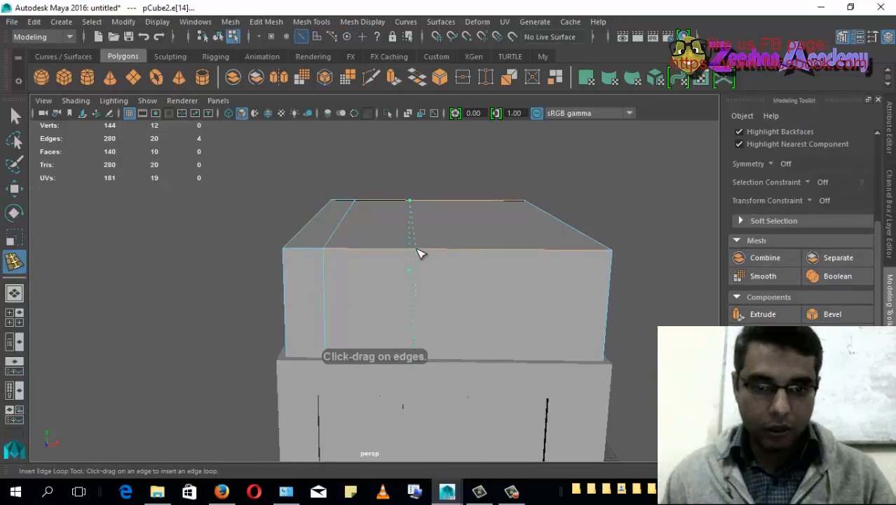
click(423, 253)
alt+drag(423, 254, 457, 234)
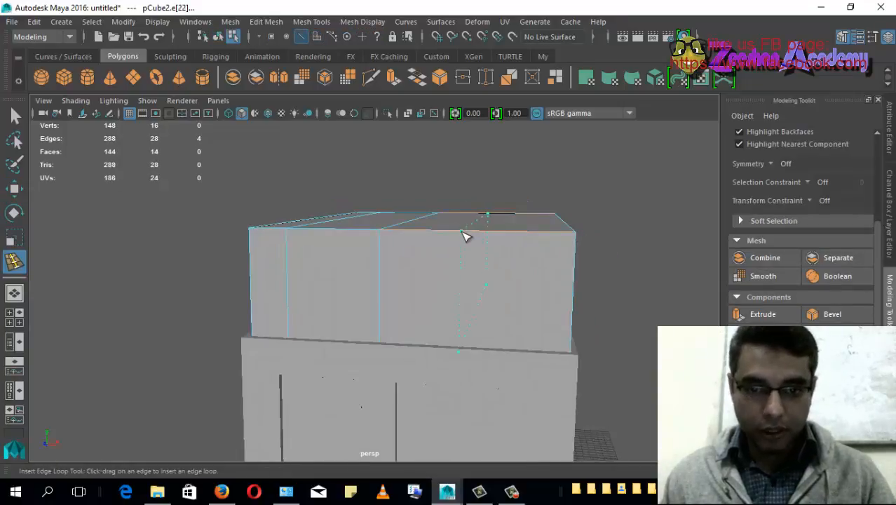
alt+drag(586, 278, 205, 249)
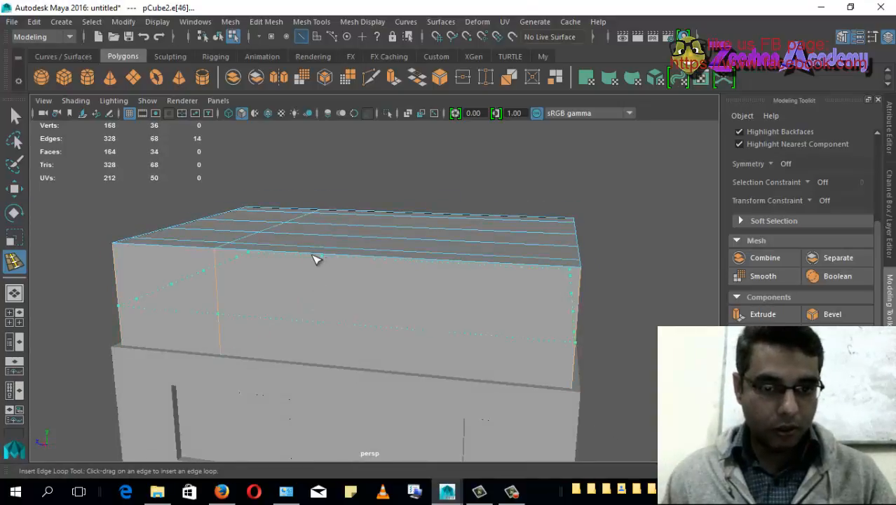
Step: Insert edge loops along the upper box's long side, dividing it into five columns
alt+drag(303, 259, 325, 281)
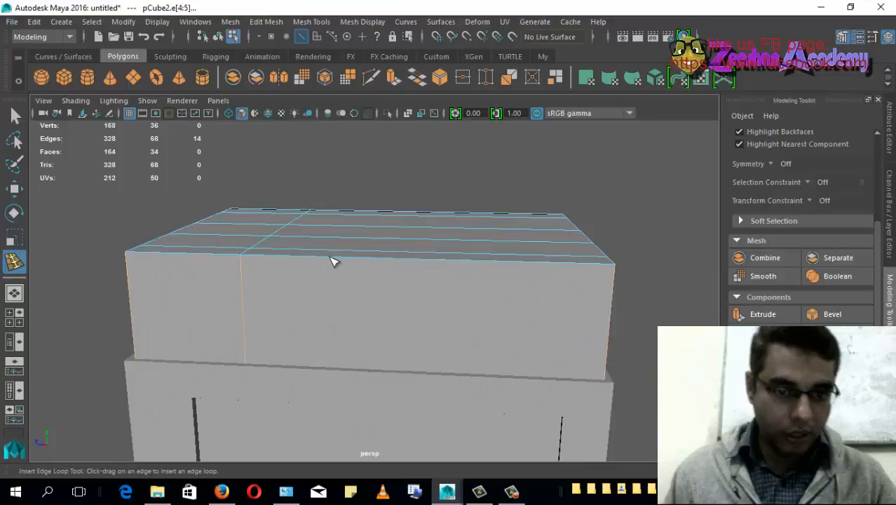
click(332, 262)
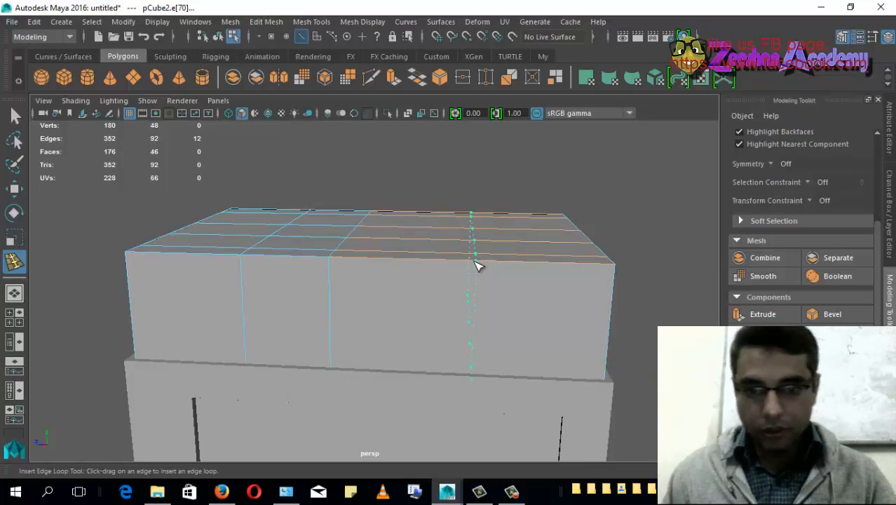
click(476, 265)
click(565, 267)
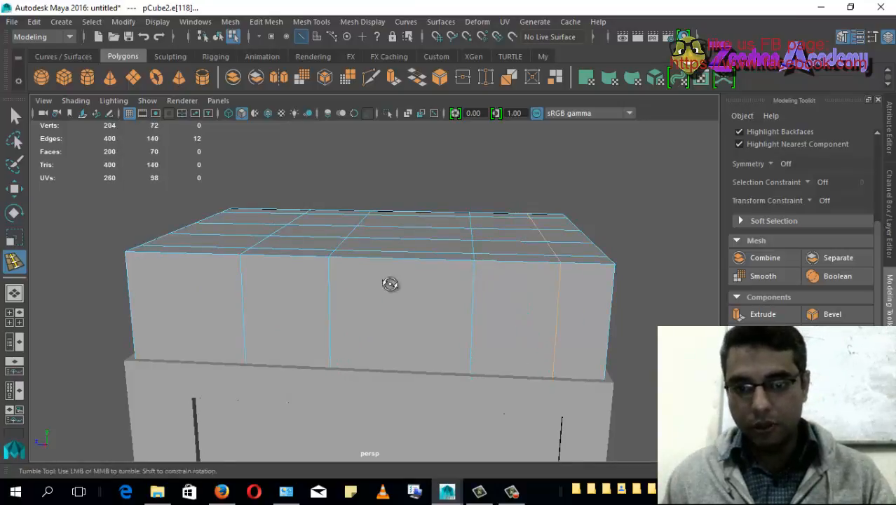
alt+drag(390, 282, 379, 317)
Step: Undo all the edge loops inserted in the upper box and return it to object mode
key(q)
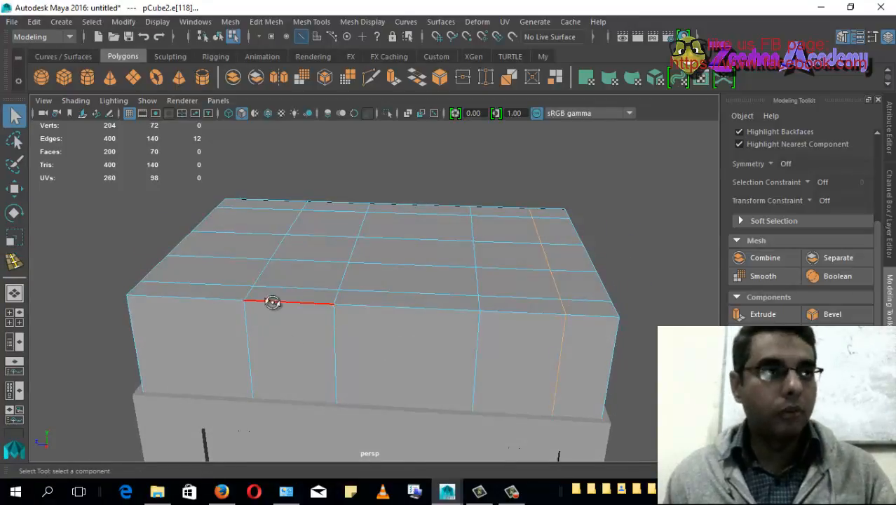
alt+drag(272, 302, 330, 279)
key(ctrl+Delete)
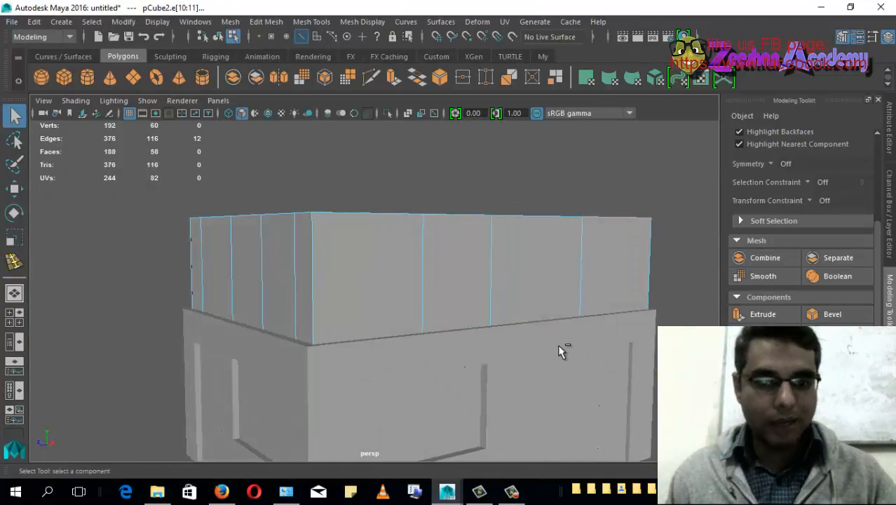
key(ctrl+z)
key(ctrl+z)
key(ctrl+z)
key(ctrl+z)
key(ctrl+z)
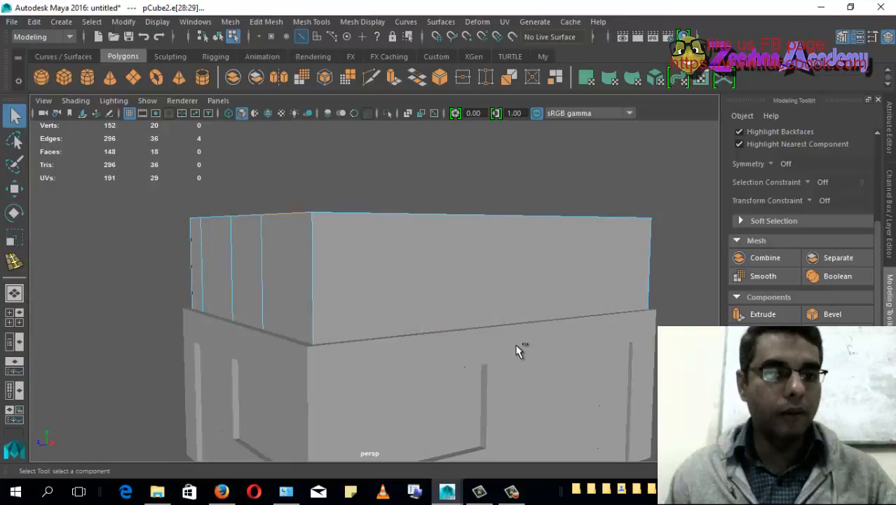
key(ctrl+z)
key(ctrl+z)
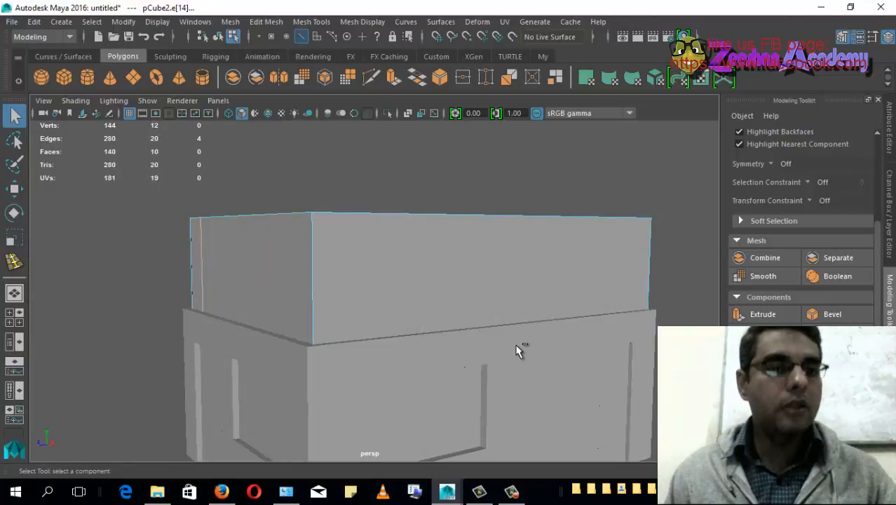
alt+drag(286, 296, 334, 342)
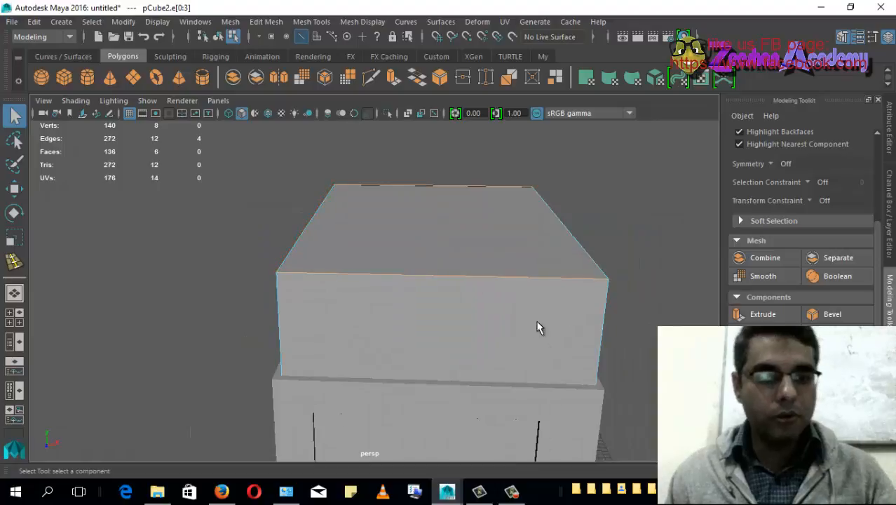
alt+drag(537, 326, 400, 296)
right_drag(400, 296, 425, 233)
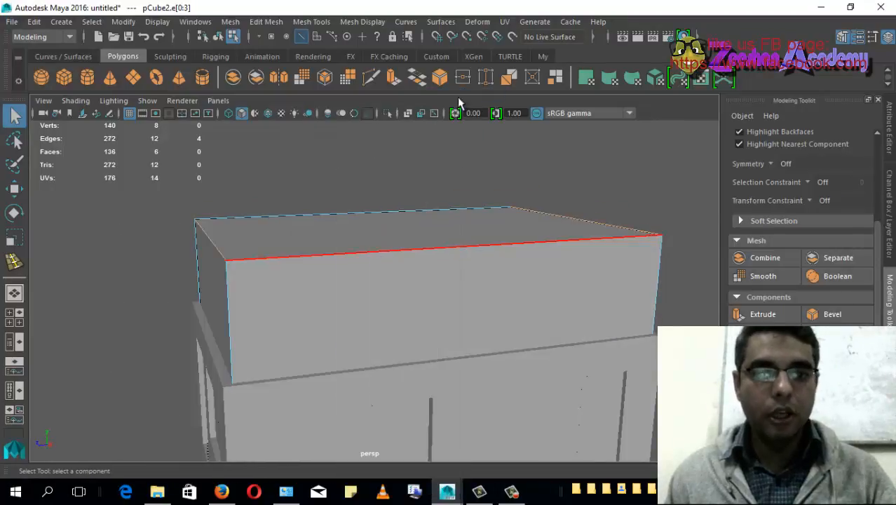
alt+drag(365, 289, 462, 320)
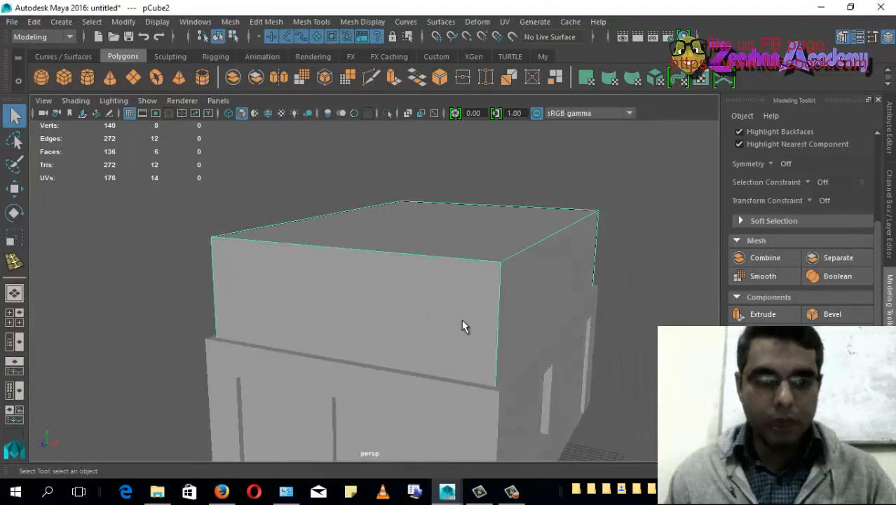
Step: Set the upper box's Subdivisions Width to 5 in its creation inputs
click(891, 192)
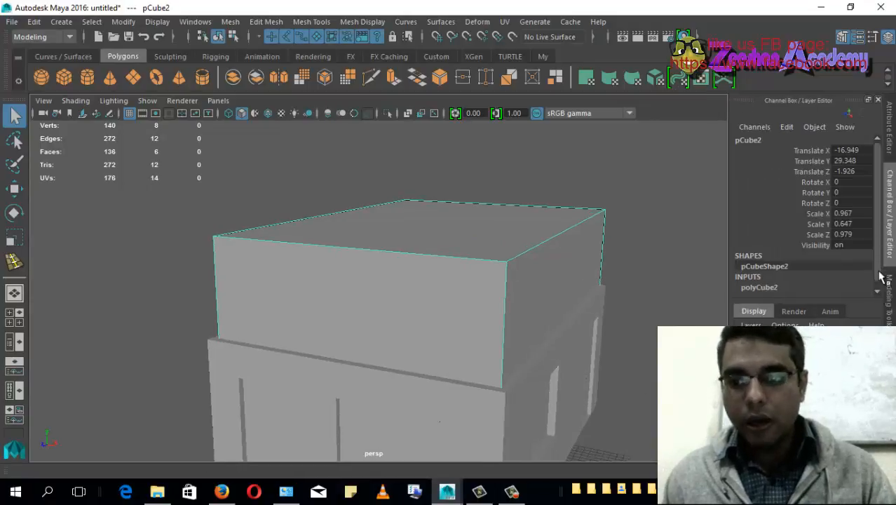
click(747, 289)
scroll(779, 253, down, 3)
click(821, 250)
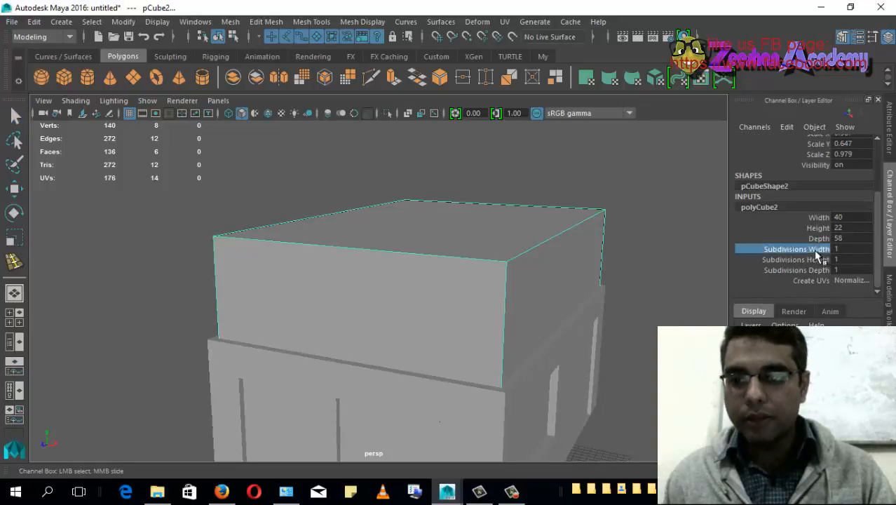
middle_drag(482, 289, 501, 289)
alt+drag(456, 314, 319, 277)
alt+drag(428, 287, 310, 356)
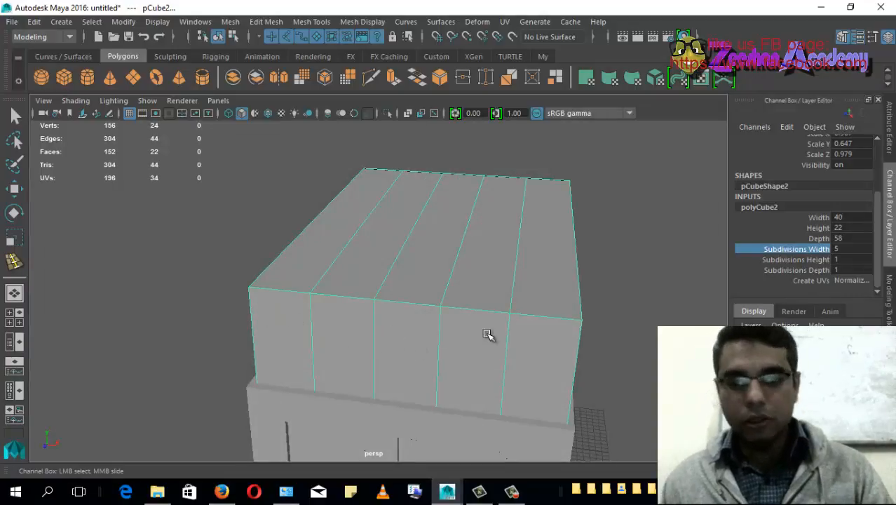
Step: Set the upper box's Subdivisions Depth to 6
alt+drag(511, 351, 364, 274)
click(822, 260)
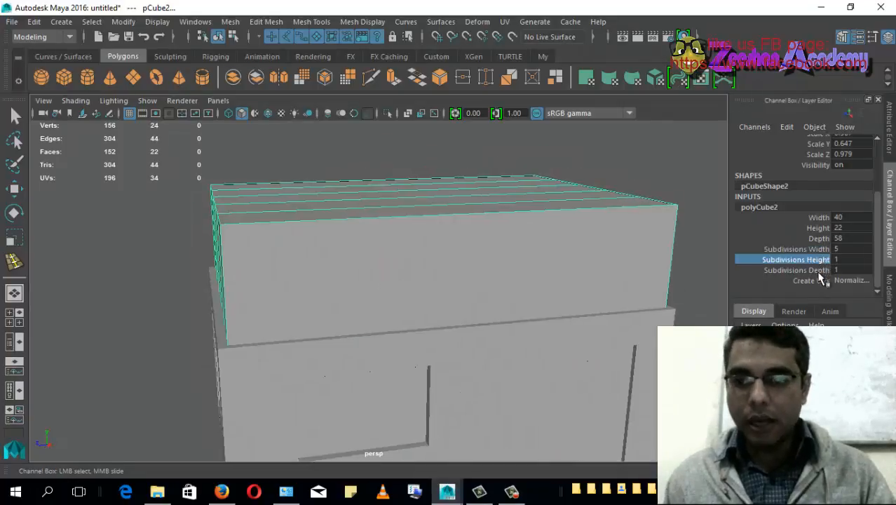
click(818, 271)
middle_drag(376, 315, 414, 319)
alt+drag(412, 319, 336, 334)
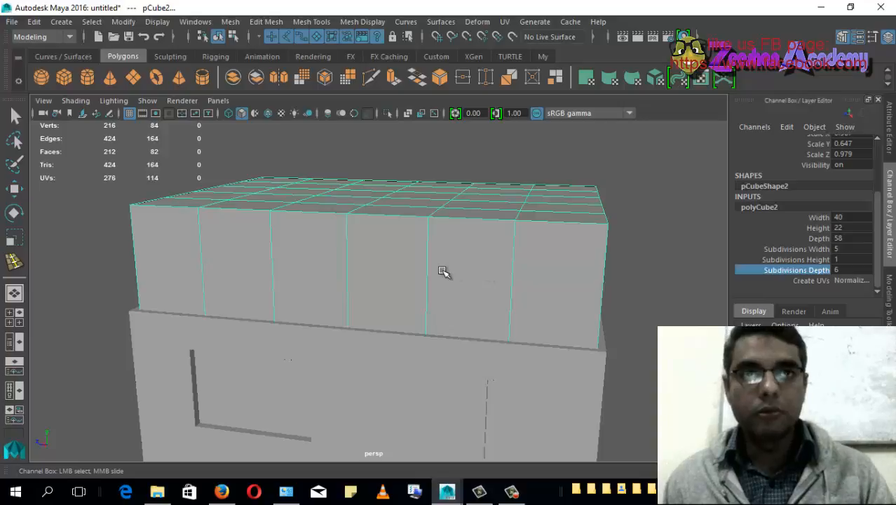
Step: Set the upper box's Subdivisions Height to 3
alt+drag(444, 271, 245, 212)
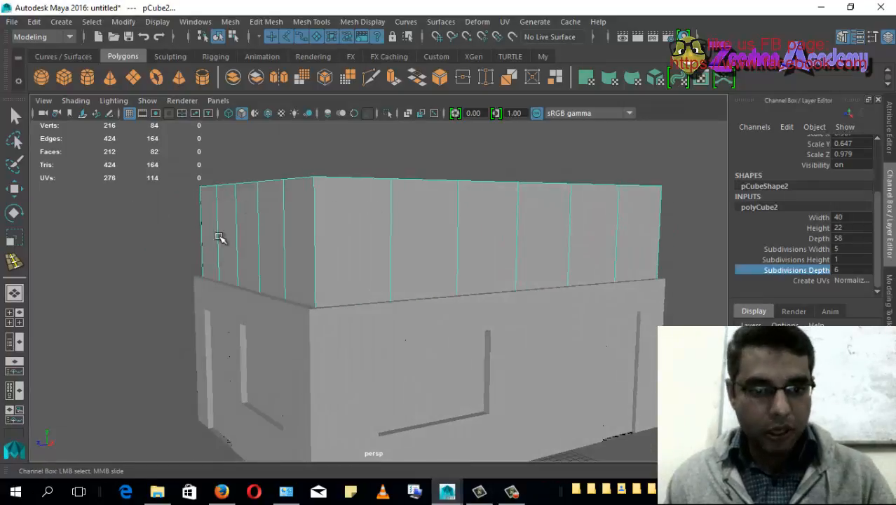
click(816, 260)
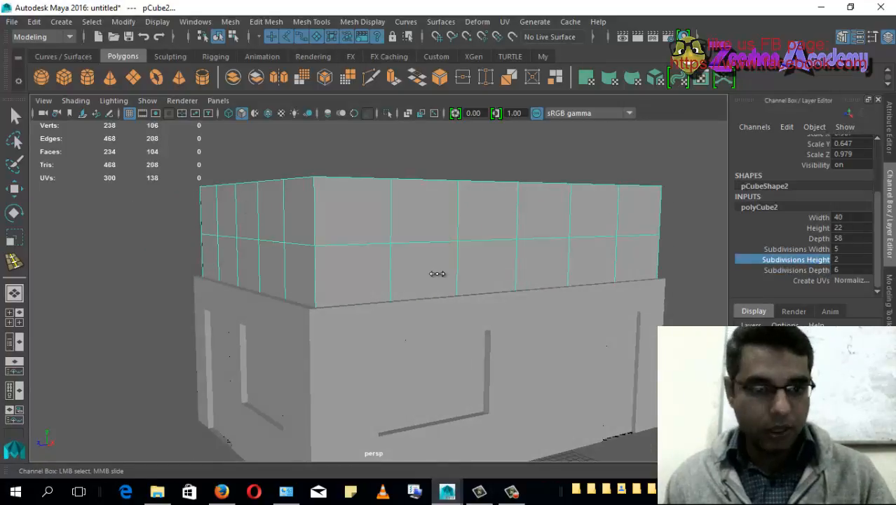
middle_drag(437, 274, 440, 275)
alt+drag(371, 282, 251, 214)
Step: Switch the upper box to edge mode and select its whole upper horizontal edge loop
right_click(250, 113)
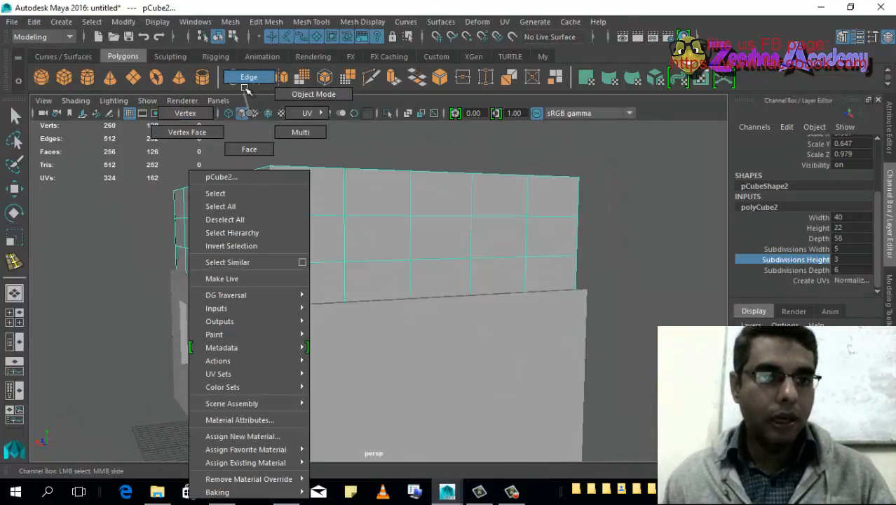
click(249, 78)
click(261, 216)
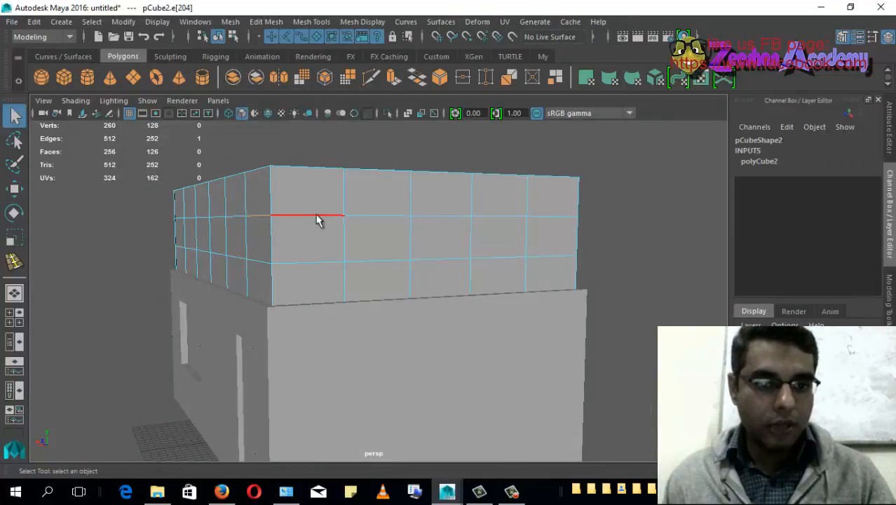
alt+drag(198, 234, 314, 257)
scroll(412, 242, up, 4)
scroll(360, 248, down, 2)
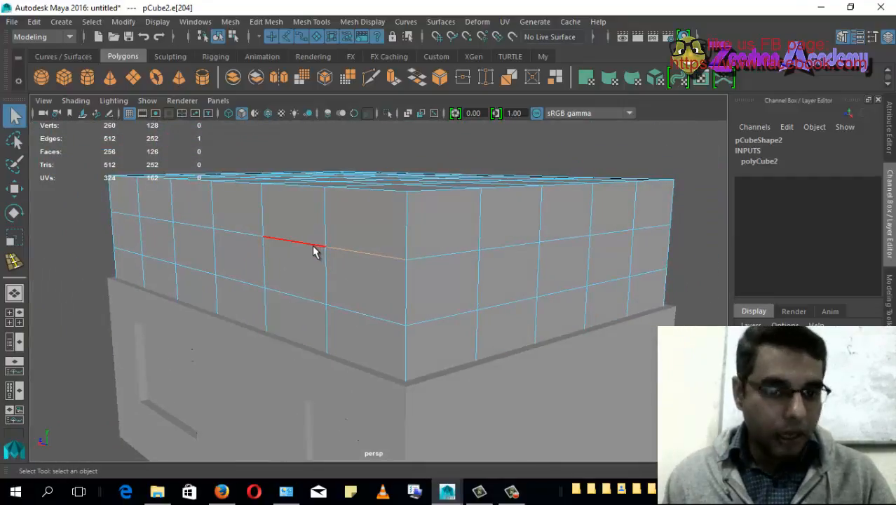
double_click(312, 246)
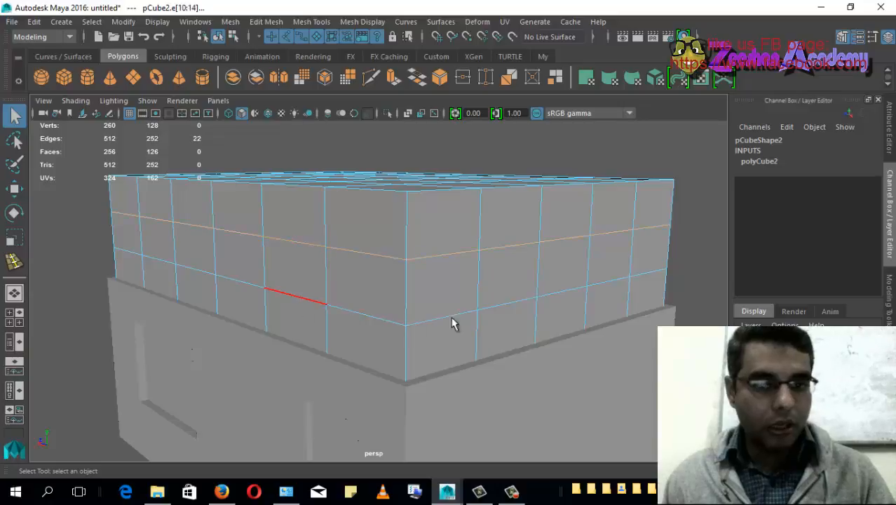
Step: Reselect the upper box's upper horizontal edge loop from a single edge and move the loop slightly upward
alt+drag(454, 324, 278, 288)
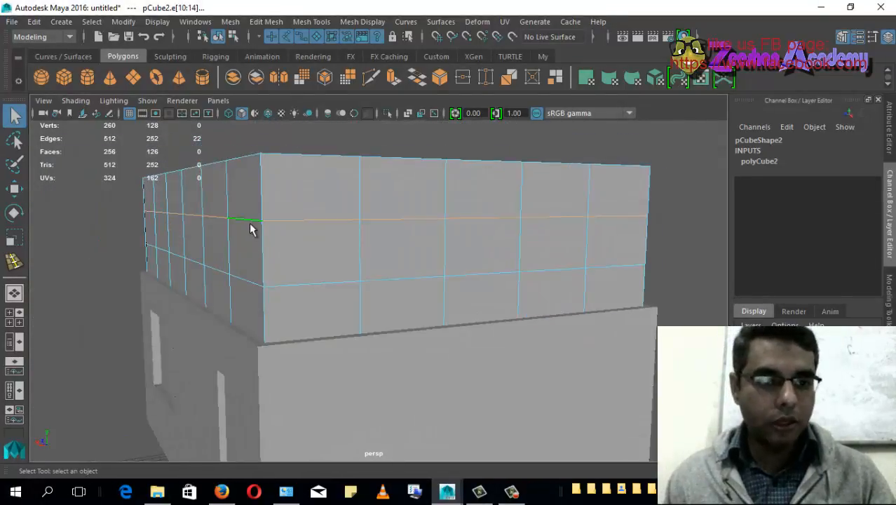
alt+drag(166, 254, 231, 249)
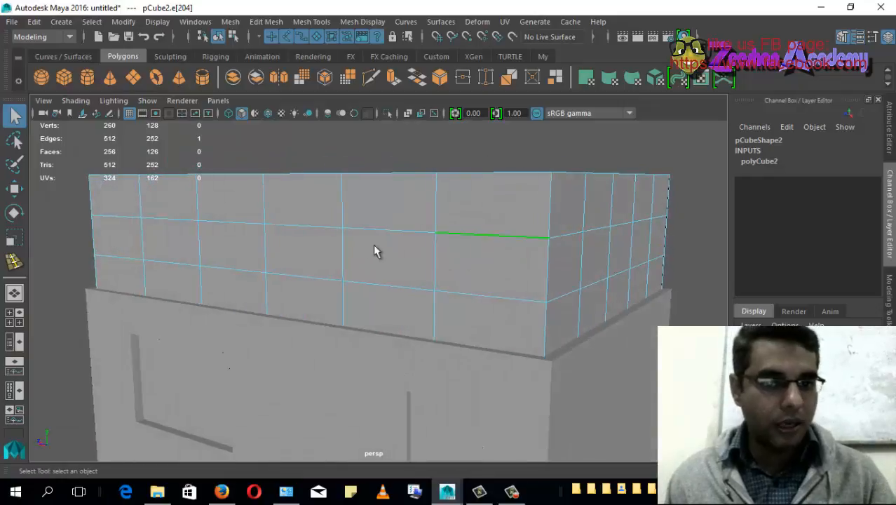
alt+drag(574, 254, 411, 271)
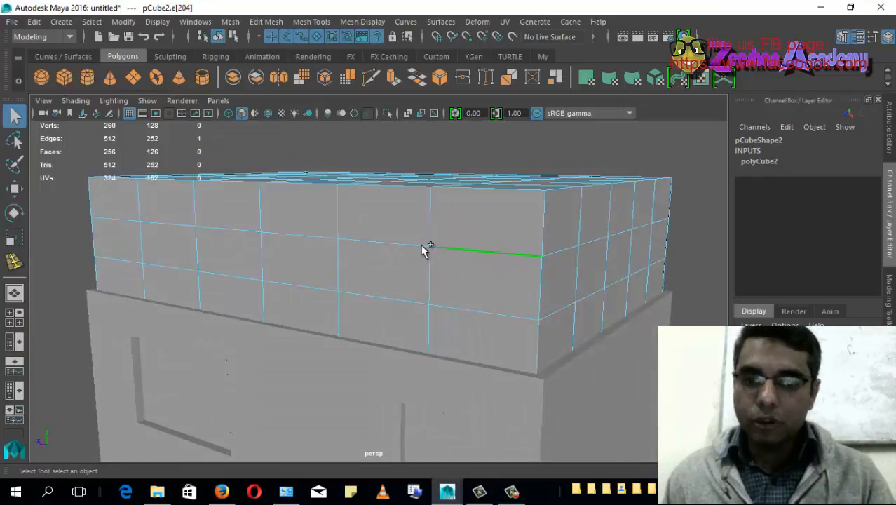
double_click(386, 246)
alt+drag(236, 304, 440, 148)
key(w)
alt+drag(408, 220, 181, 220)
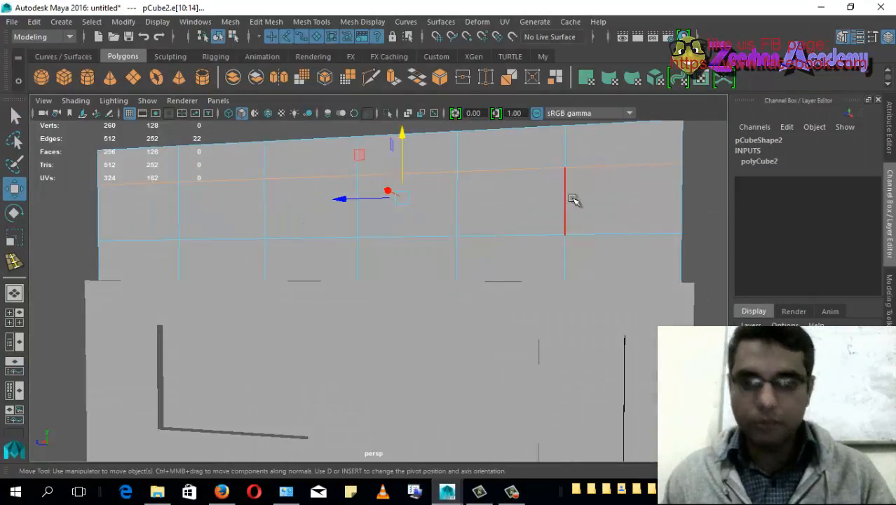
alt+drag(574, 200, 364, 275)
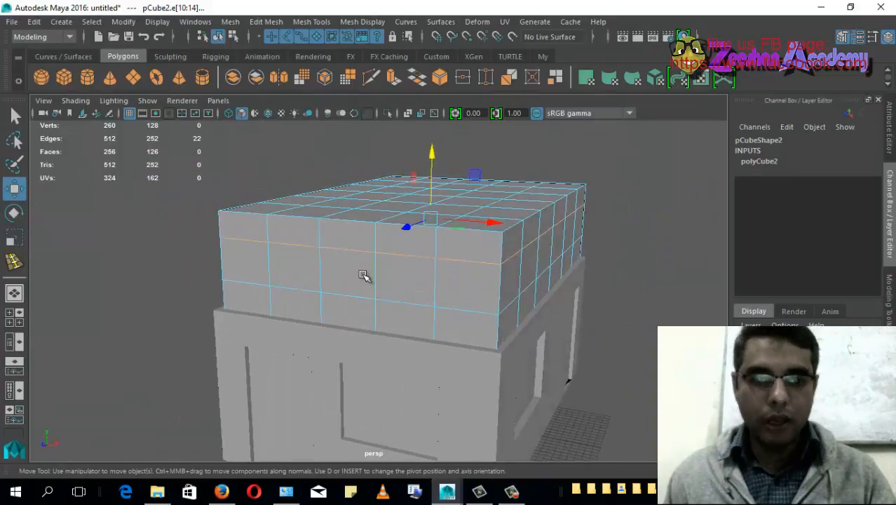
Step: Switch the upper box to face mode and select the second and fourth middle-row faces on its narrow side
mouse_move(320, 266)
right_down()
mouse_move(317, 281)
mouse_move(314, 251)
right_up()
click(309, 261)
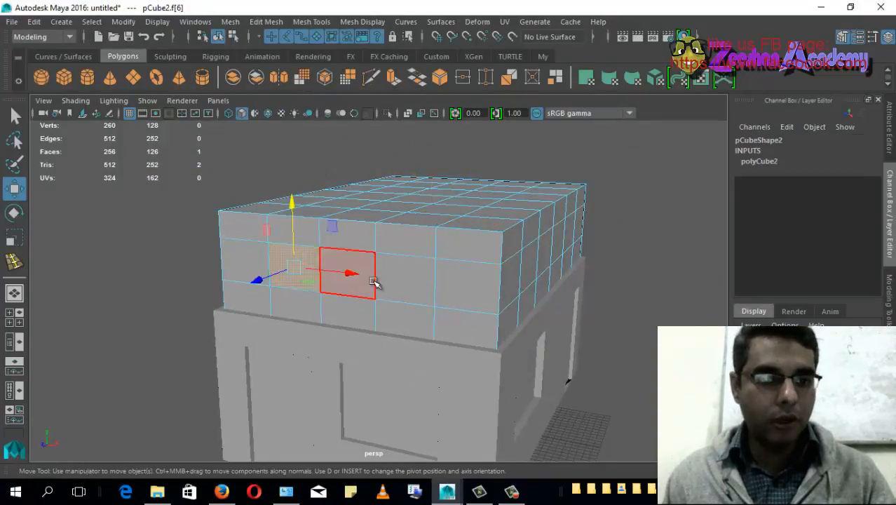
alt+drag(373, 281, 388, 297)
shift+click(368, 279)
shift+click(486, 300)
Step: Add the second and fifth middle-row faces on both long sides of the upper box to the selection
alt+drag(486, 301, 457, 275)
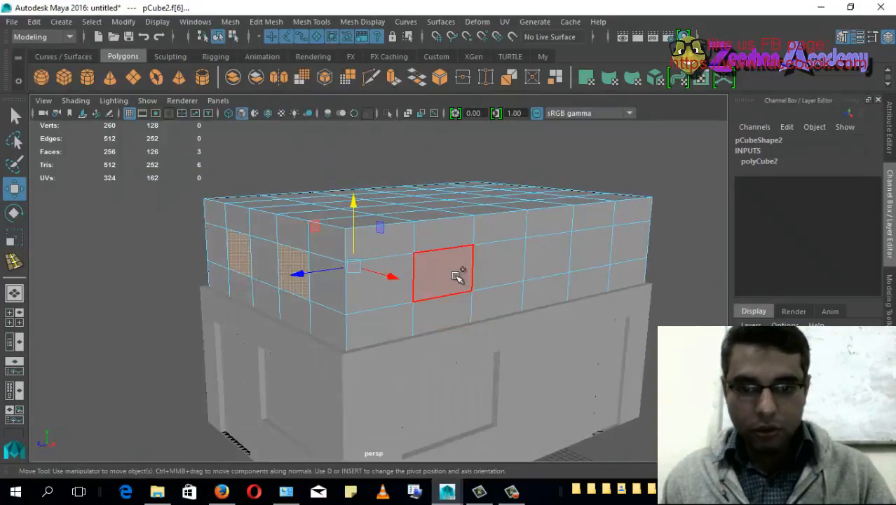
shift+click(457, 276)
shift+click(586, 250)
alt+drag(530, 296, 413, 271)
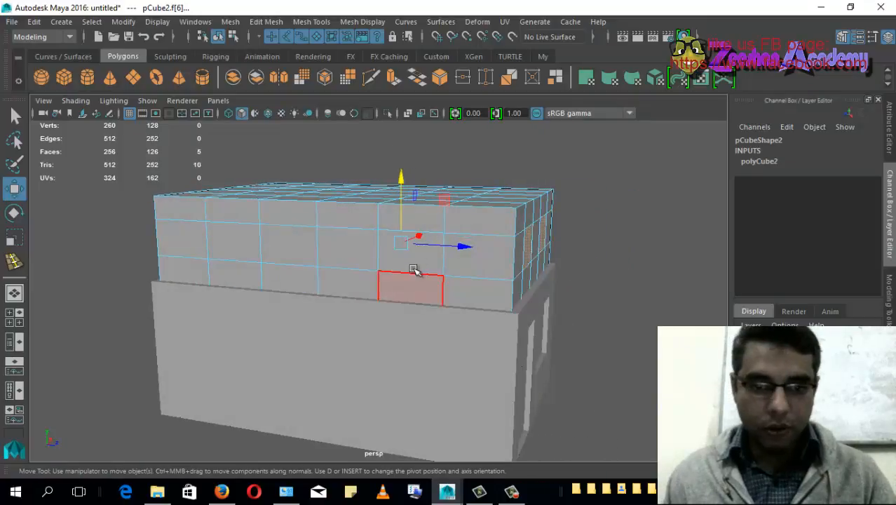
shift+click(413, 271)
shift+click(242, 249)
alt+drag(617, 340, 443, 296)
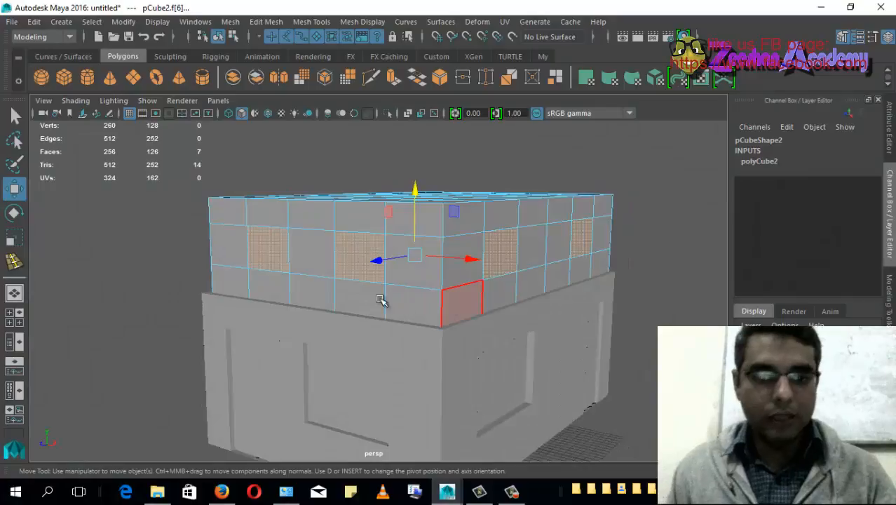
alt+drag(456, 326, 483, 254)
Step: Extrude the selected window faces outward with a Local Translate Z of 3.656
click(889, 295)
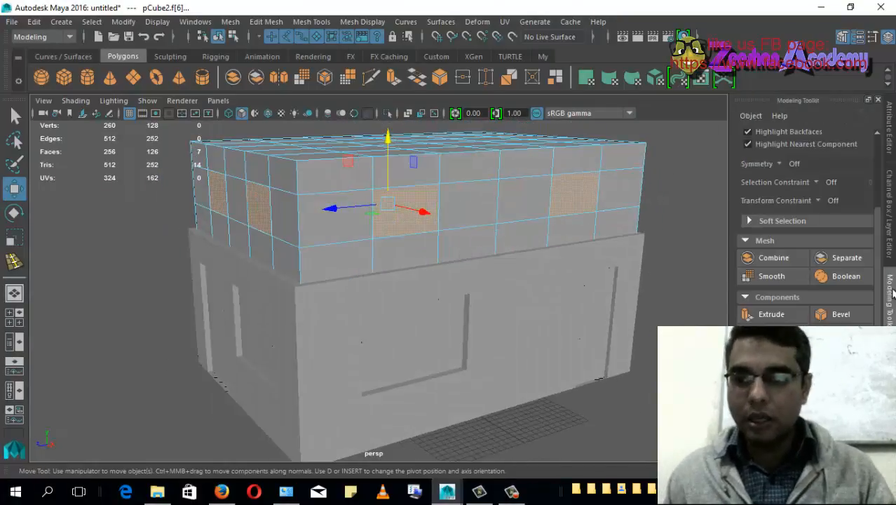
click(763, 314)
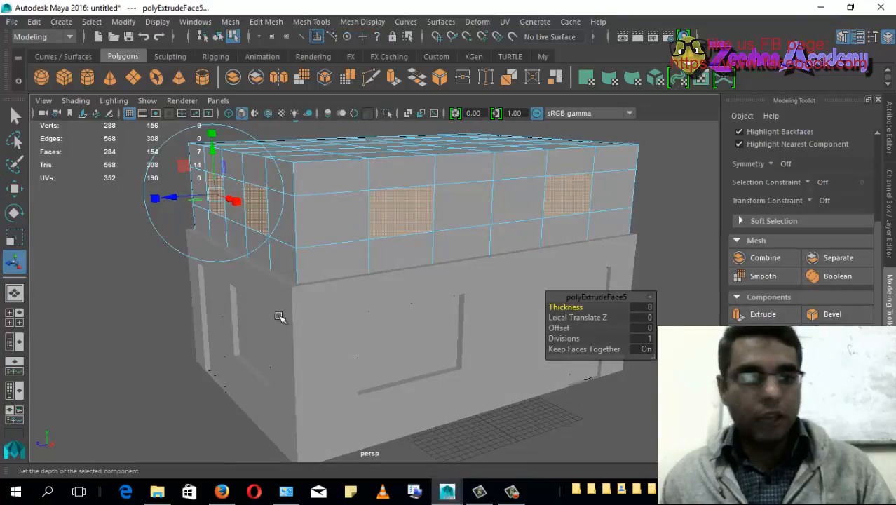
alt+middle_drag(361, 306, 380, 332)
scroll(361, 343, up, 2)
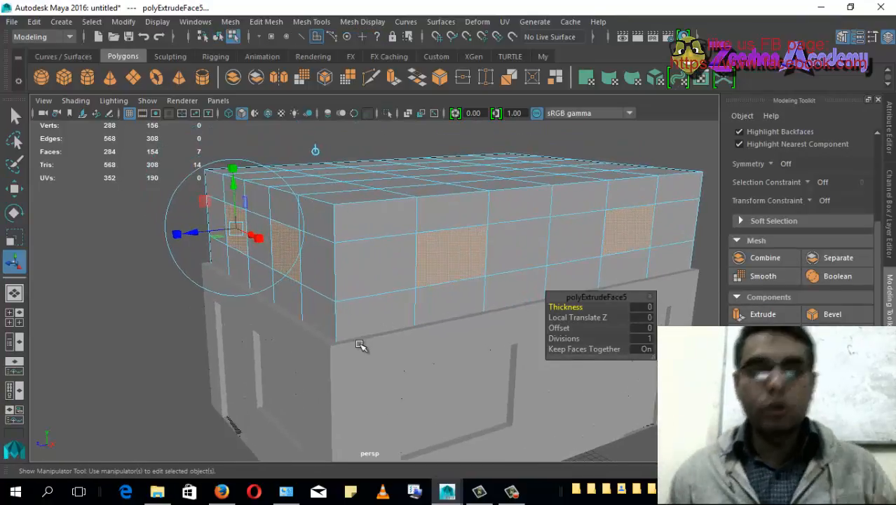
alt+middle_drag(218, 274, 314, 314)
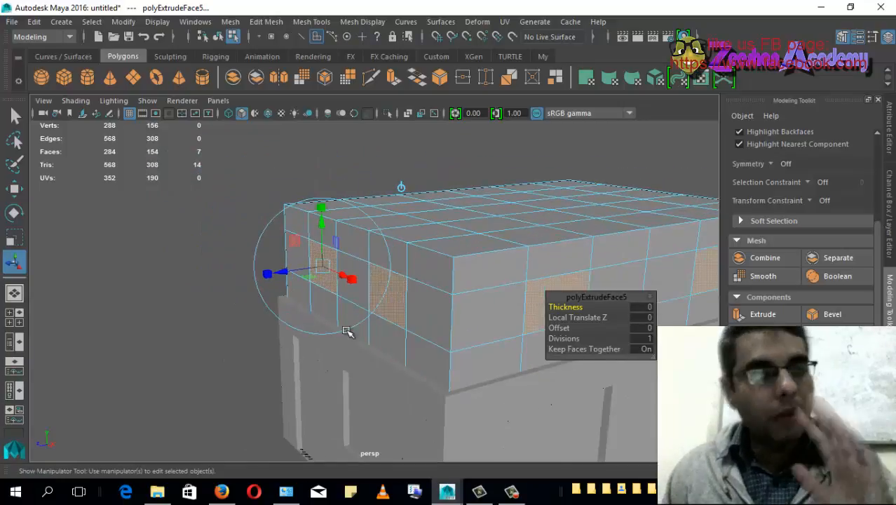
mouse_move(287, 275)
mouse_down()
mouse_move(256, 276)
mouse_move(296, 272)
mouse_up()
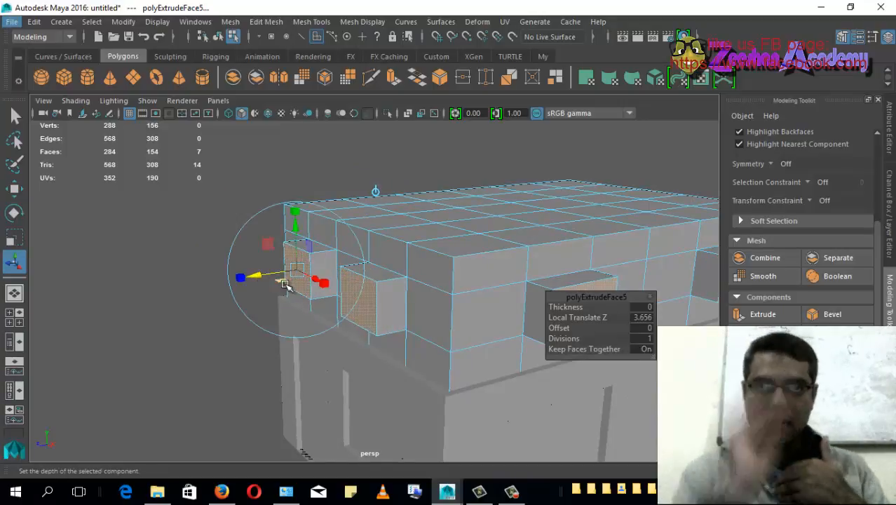
Step: Pull the extruded window faces further out to a Local Translate Z of 7.078, checking them from above and around the building
alt+drag(303, 272, 245, 425)
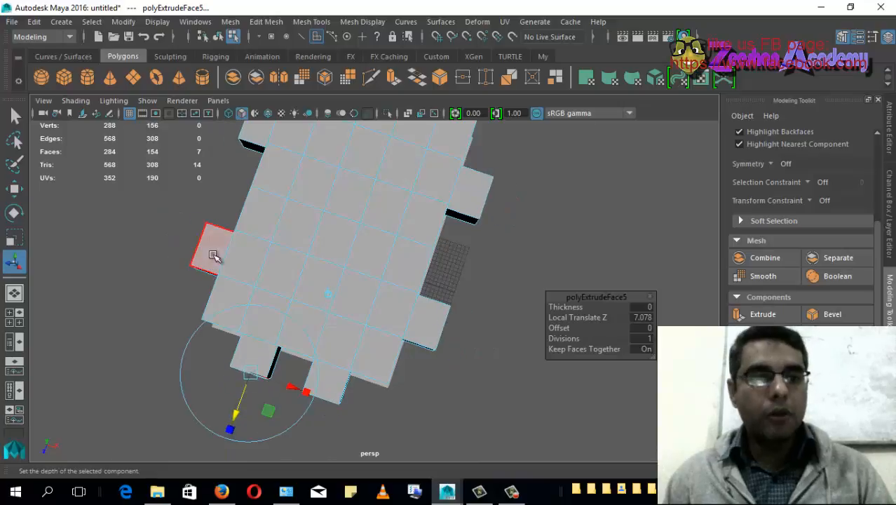
alt+drag(327, 238, 291, 306)
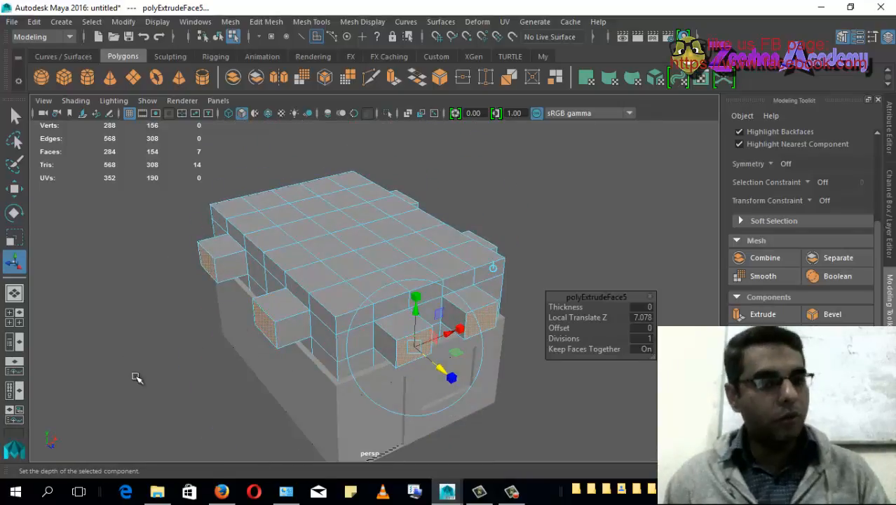
alt+drag(416, 309, 471, 319)
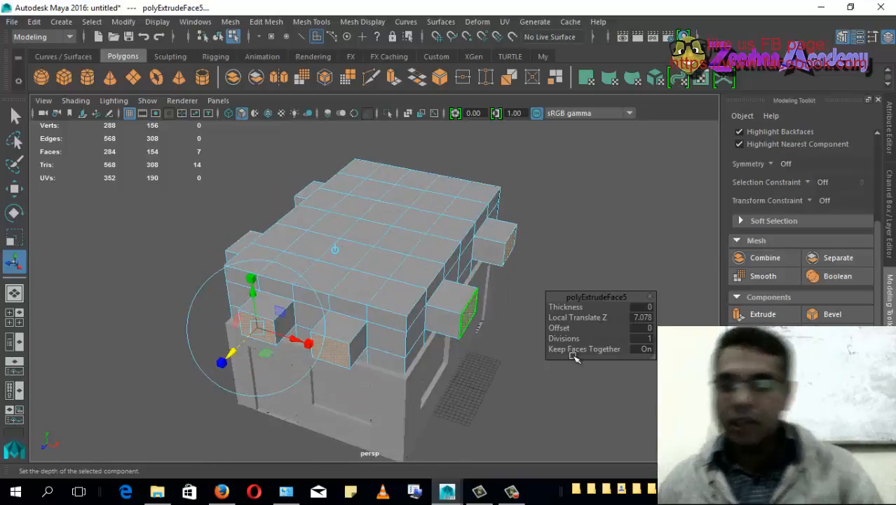
alt+drag(350, 436, 214, 272)
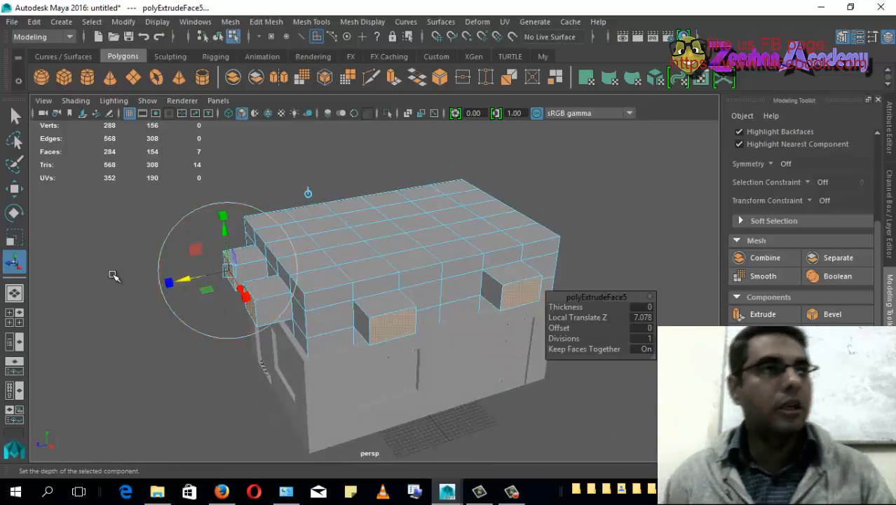
alt+middle_drag(223, 287, 244, 327)
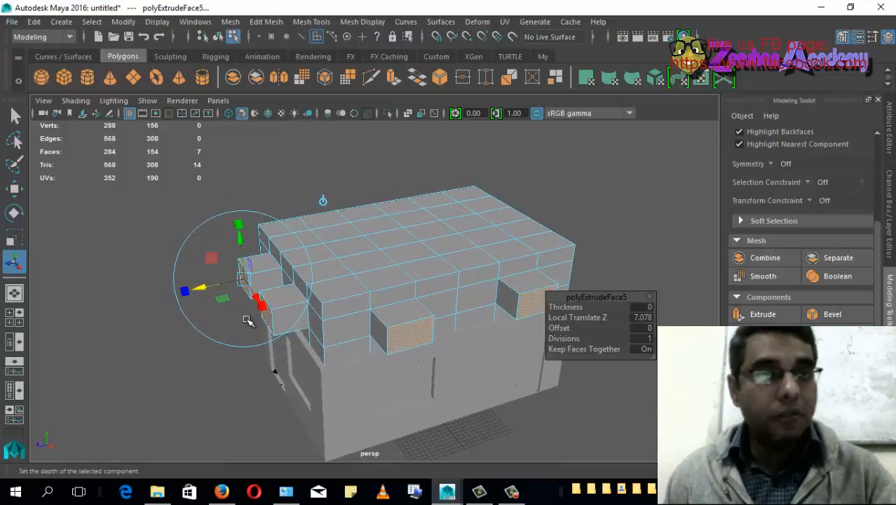
Step: Try moving the extruded window faces together along one axis with the Move tool, and undo the last move
key(w)
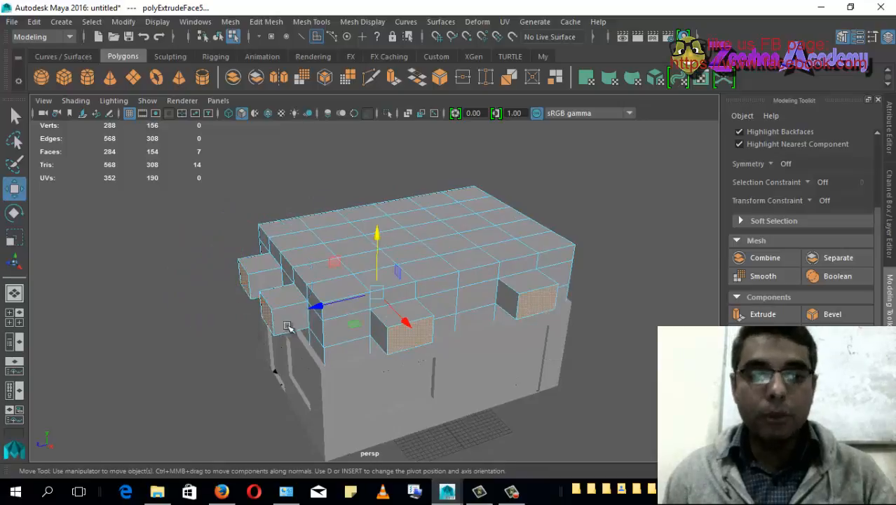
alt+drag(319, 336, 412, 309)
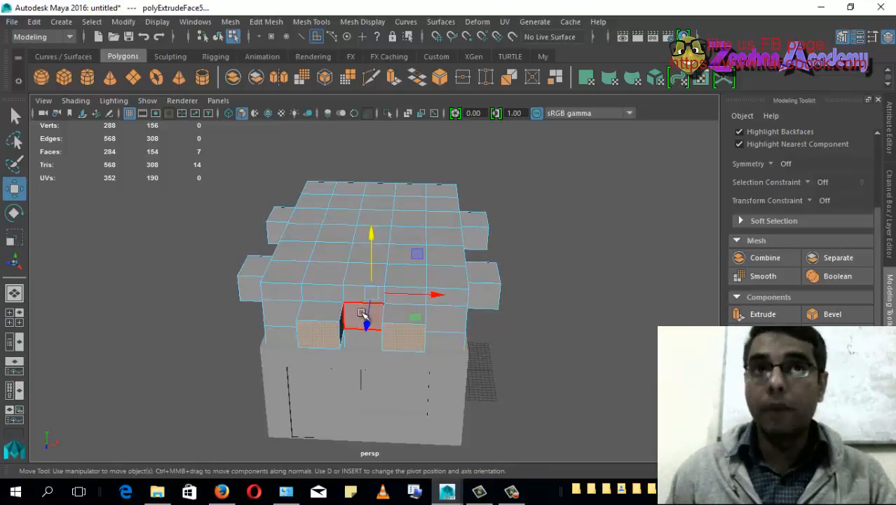
alt+drag(366, 290, 367, 323)
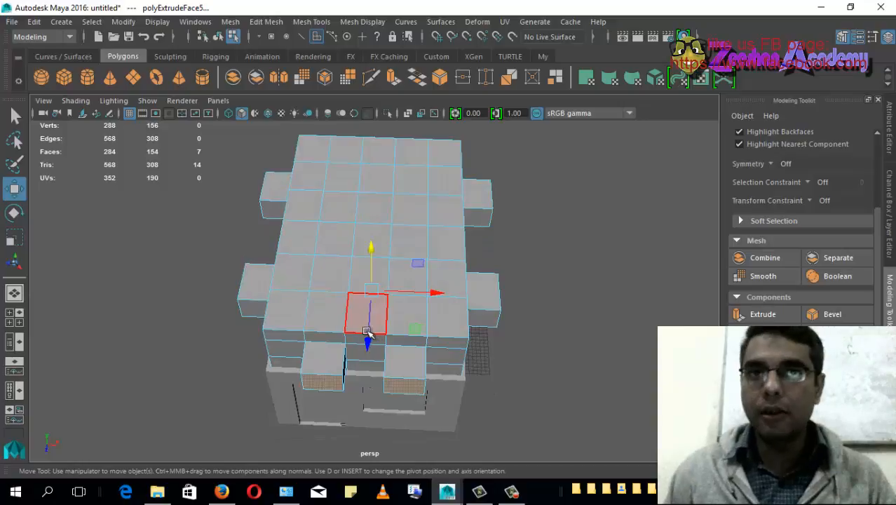
alt+drag(391, 352, 381, 309)
key(t)
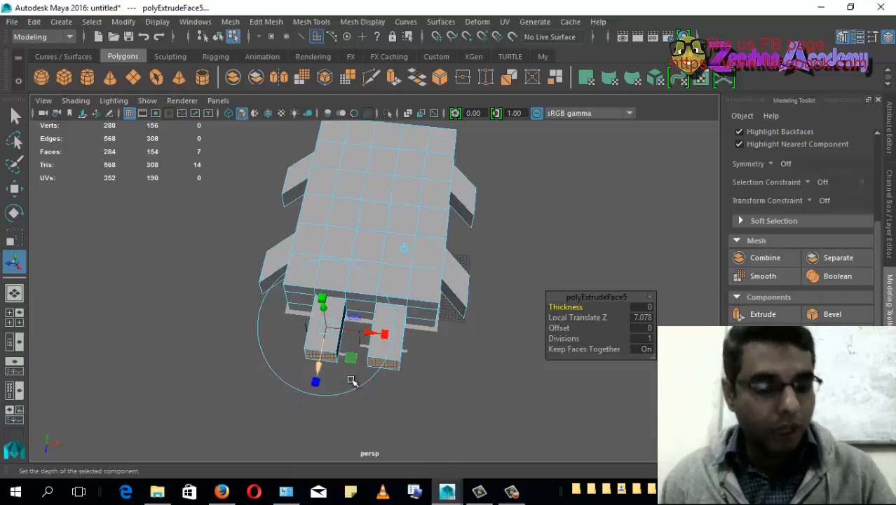
key(w)
alt+drag(410, 394, 454, 328)
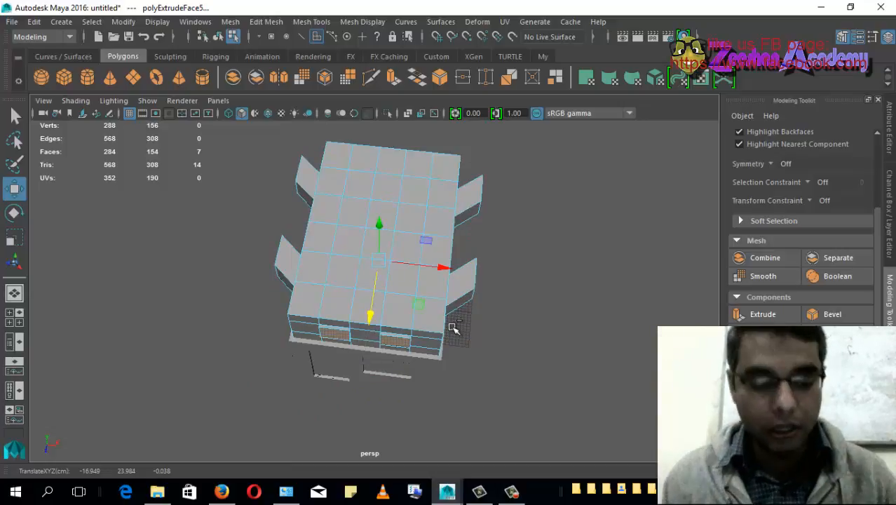
key(ctrl+z)
Step: Try pulling the window faces along their depth axis with the extrude manipulator, and undo this and the earlier face moves
key(t)
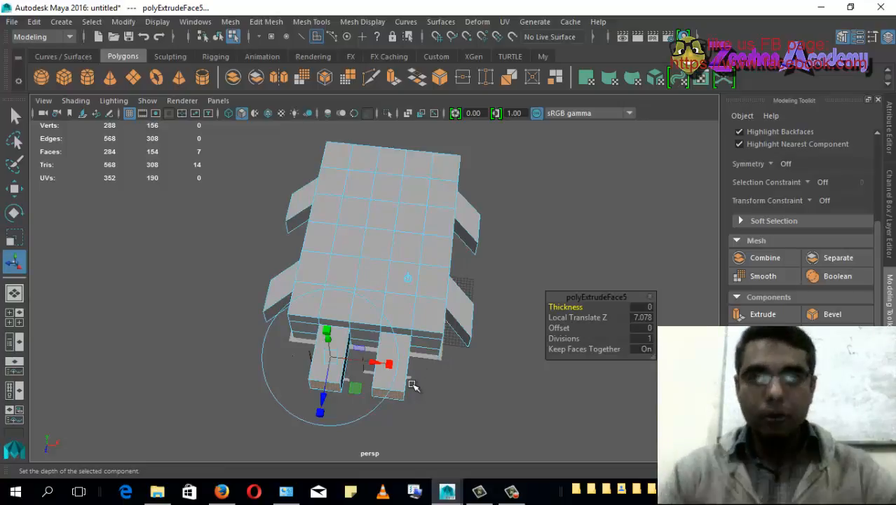
alt+drag(413, 386, 501, 323)
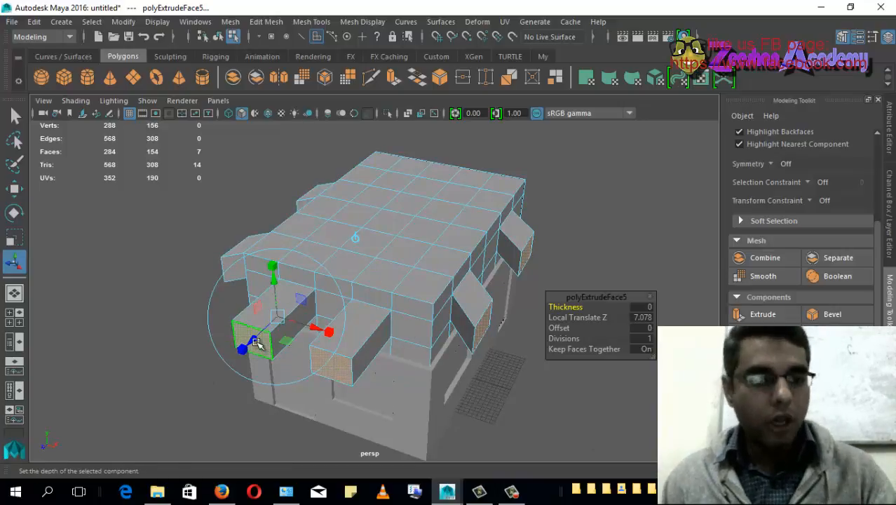
drag(258, 344, 200, 390)
key(ctrl+z)
key(ctrl+z)
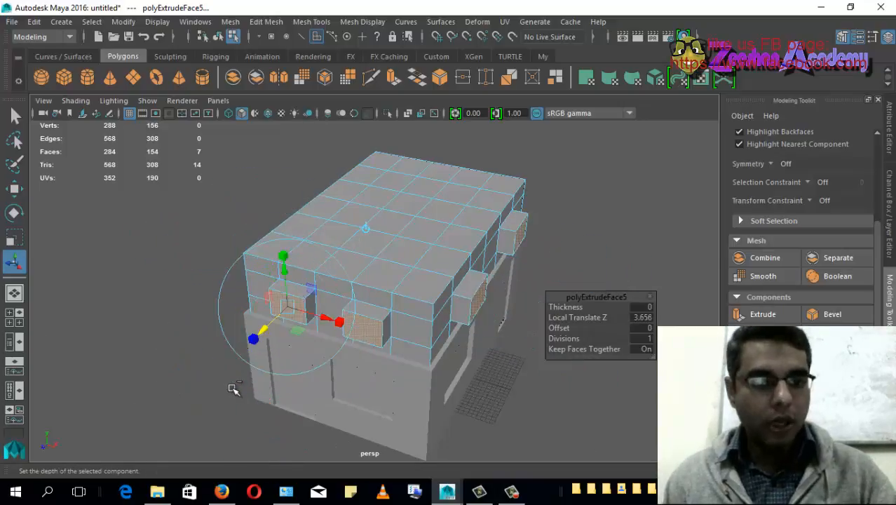
Step: Undo the outward extrusion of the seven selected window faces on the upper block
key(ctrl+z)
scroll(427, 344, up, 3)
key(w)
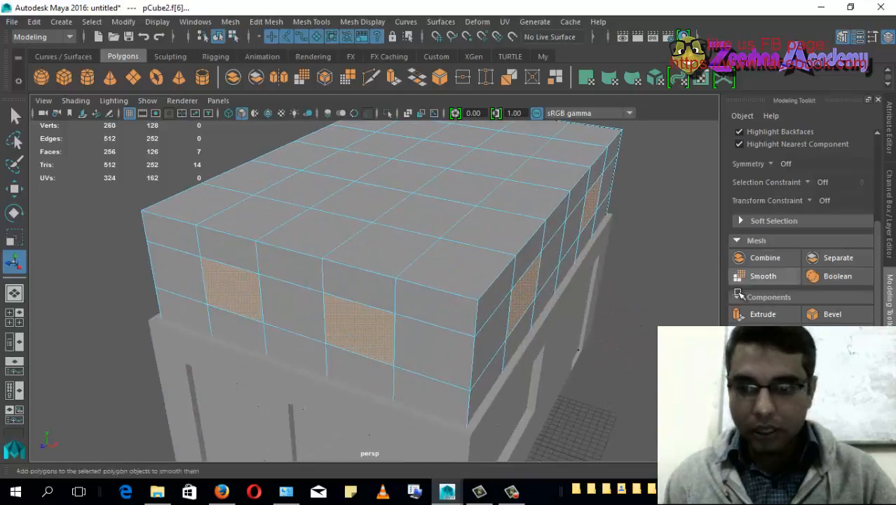
alt+drag(370, 267, 371, 261)
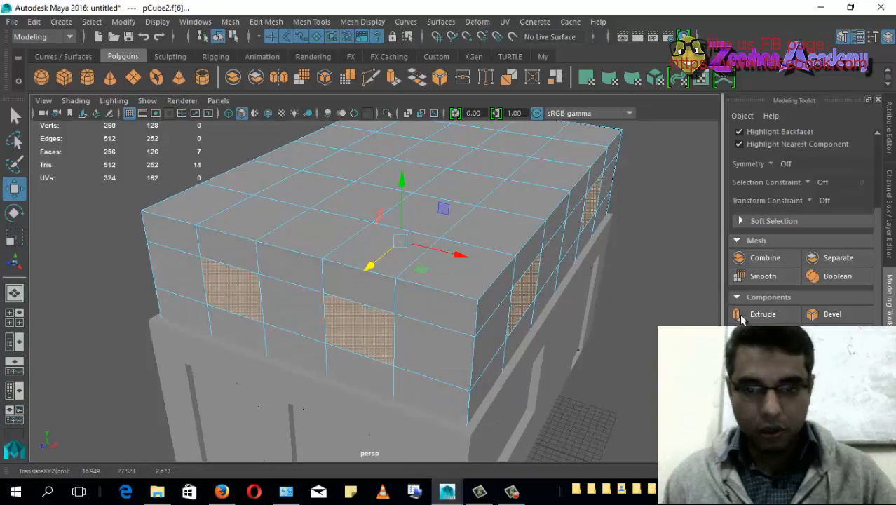
alt+drag(441, 305, 362, 289)
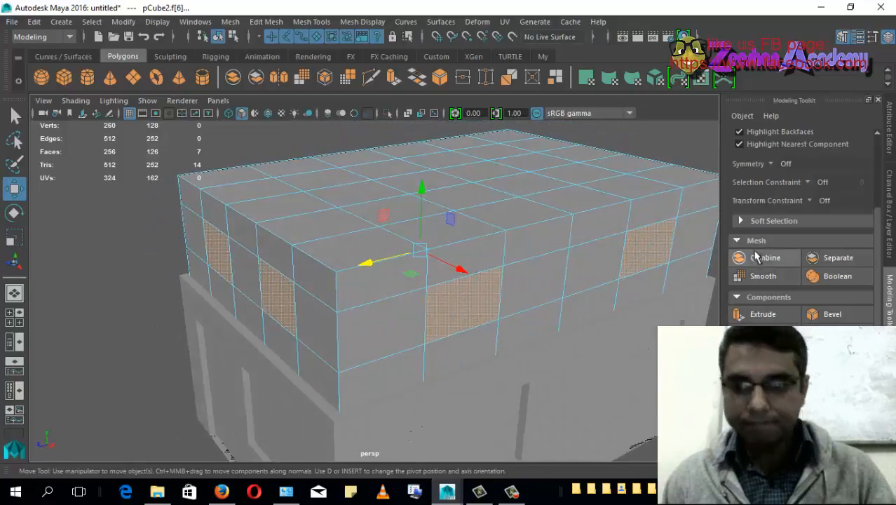
Step: Extrude the seven selected faces of the upper block inward by about 0.567 and return to object selection
click(774, 313)
drag(177, 261, 186, 264)
alt+drag(234, 298, 300, 286)
scroll(300, 280, up, 4)
alt+middle_drag(300, 235, 306, 246)
alt+drag(306, 246, 357, 380)
scroll(326, 329, down, 3)
alt+drag(326, 329, 279, 265)
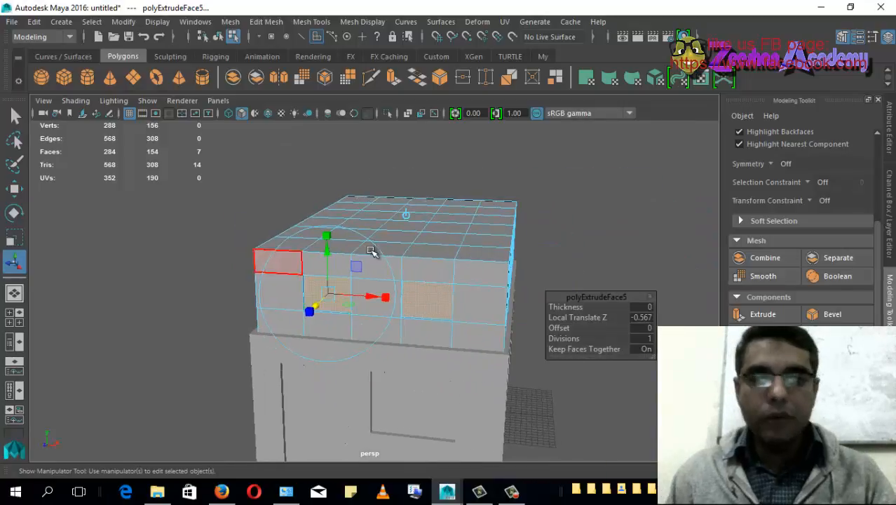
alt+drag(484, 281, 427, 256)
right_drag(428, 256, 484, 96)
alt+drag(463, 226, 326, 319)
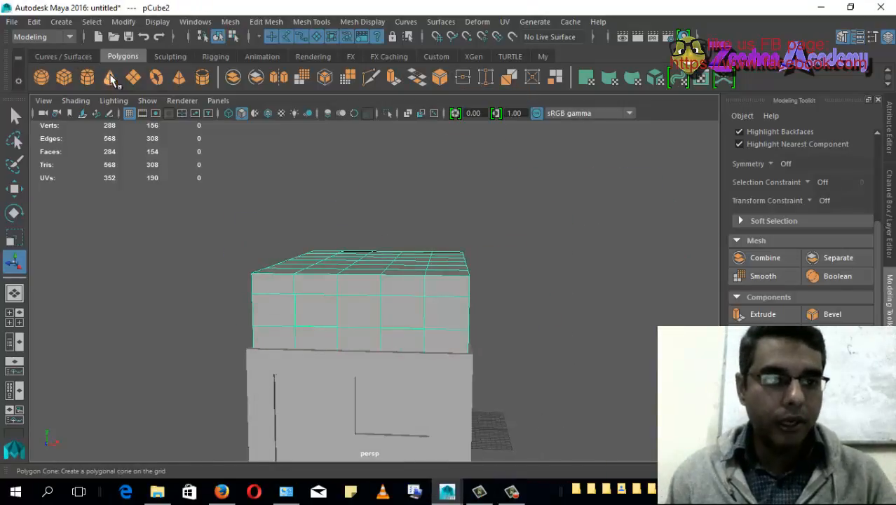
Step: Create a four-sided polygon pyramid beside the building and raise it above the ground
click(179, 77)
alt+drag(481, 370, 362, 285)
drag(350, 316, 366, 338)
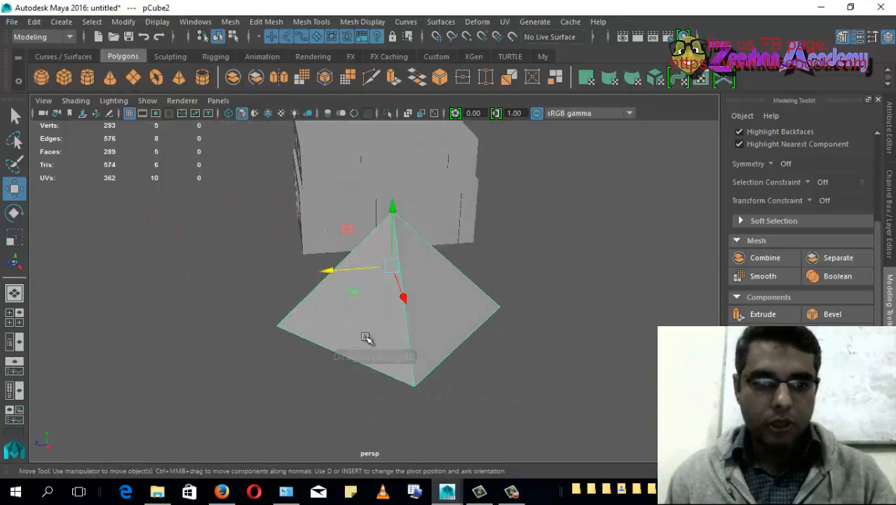
drag(391, 258, 390, 157)
alt+drag(437, 220, 519, 308)
Step: Rotate the pyramid freehand to about 29 degrees around Y and display its channel values
key(e)
click(889, 203)
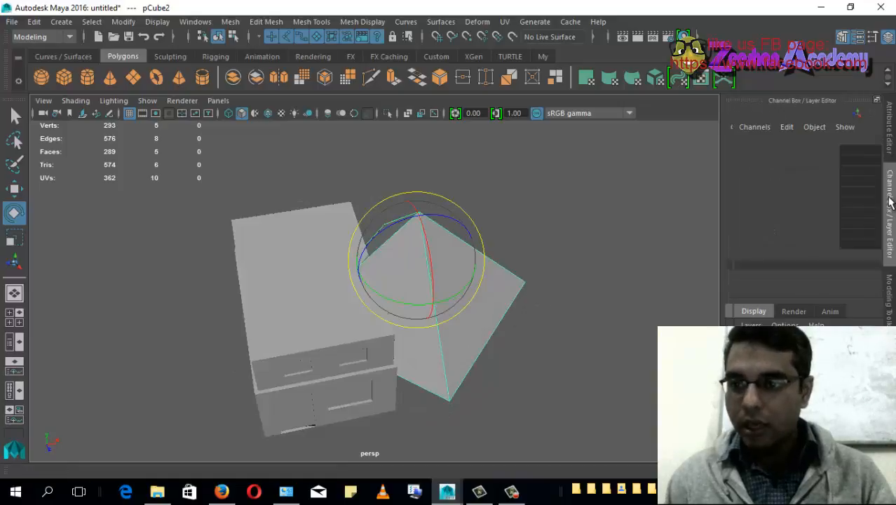
alt+middle_drag(570, 251, 562, 262)
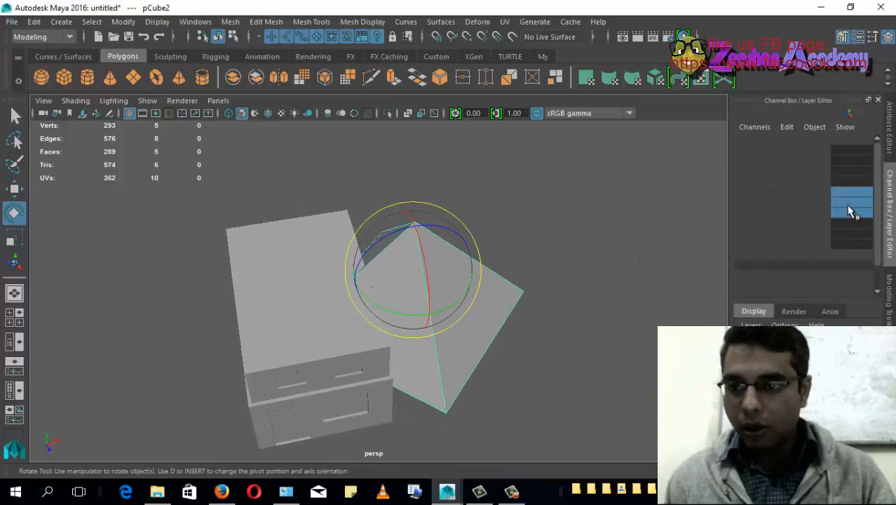
alt+drag(554, 256, 447, 318)
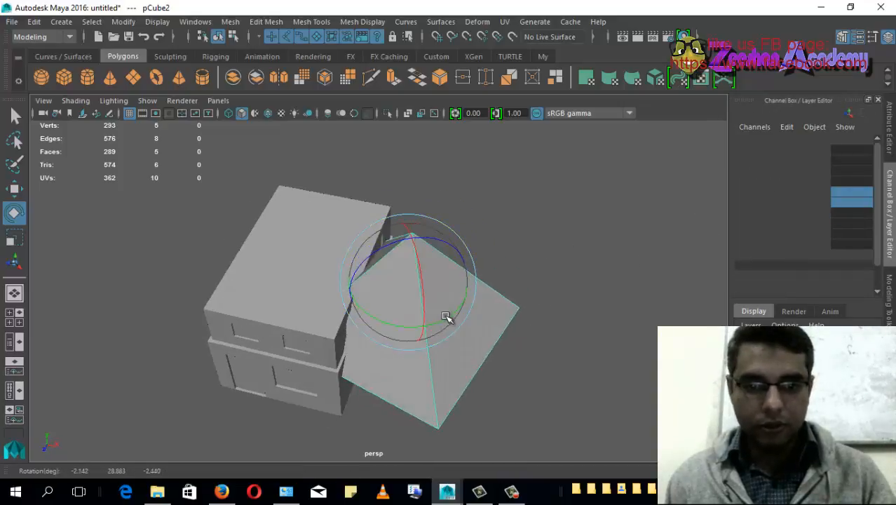
alt+drag(542, 288, 419, 274)
key(w)
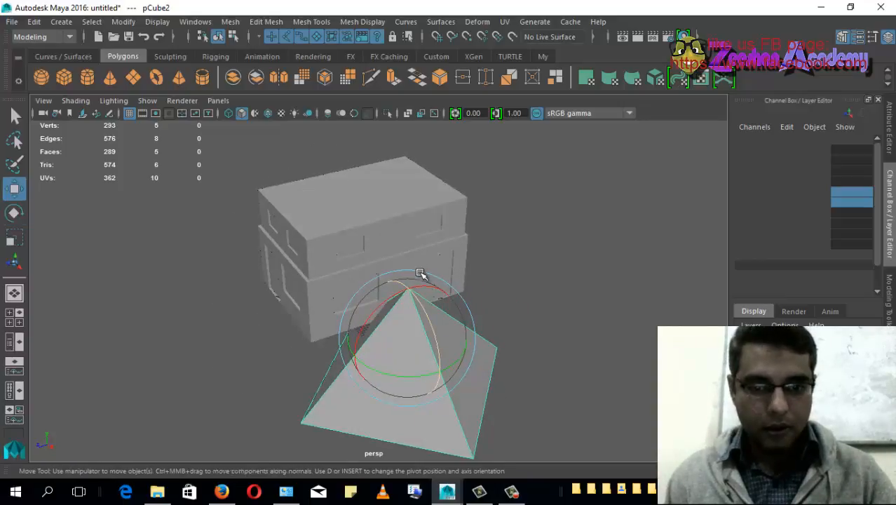
Step: Save the scene as a Maya Binary file named VillageHut in the scenes folder
key(q)
key(ctrl+s)
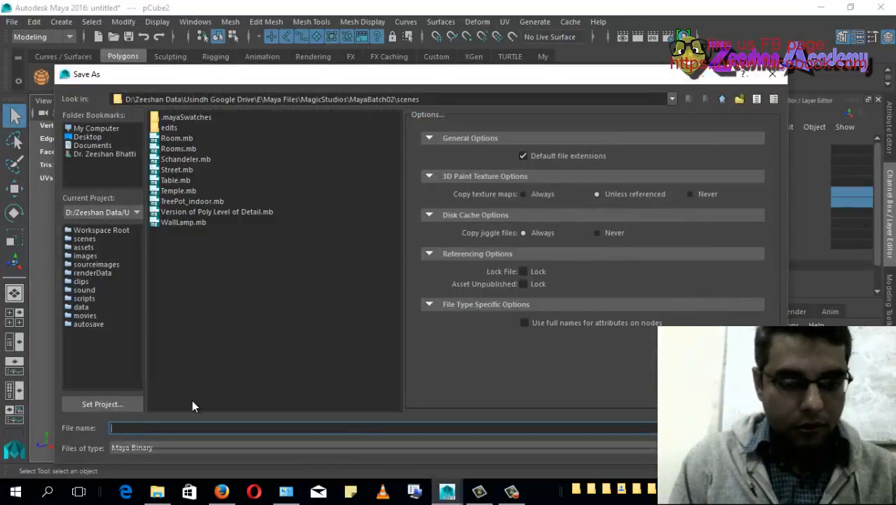
text(Villag)
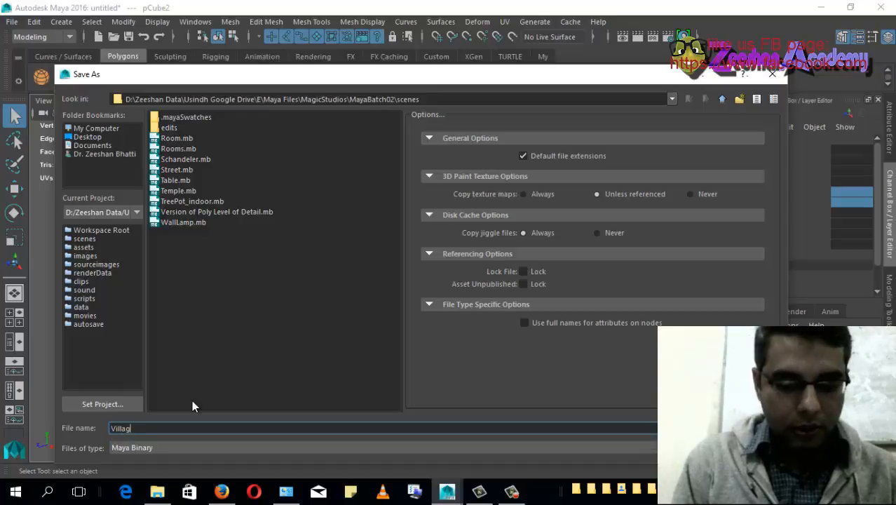
text(eHut)
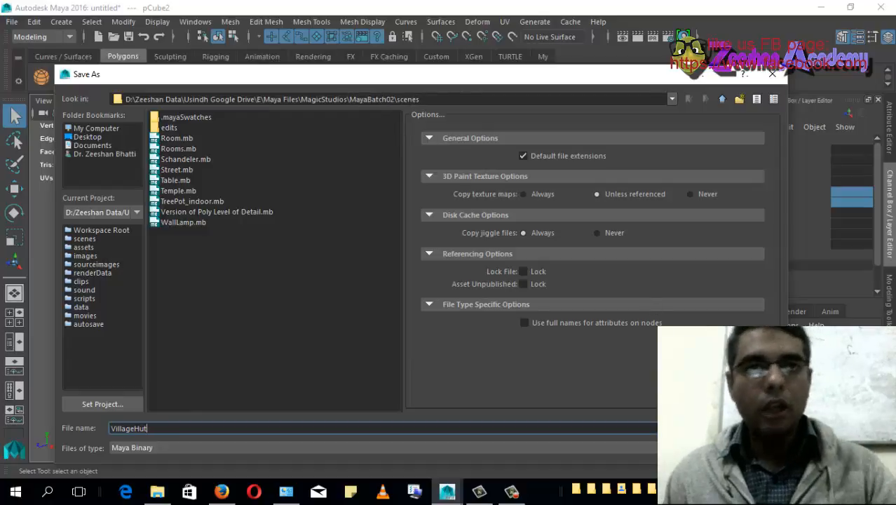
key(Return)
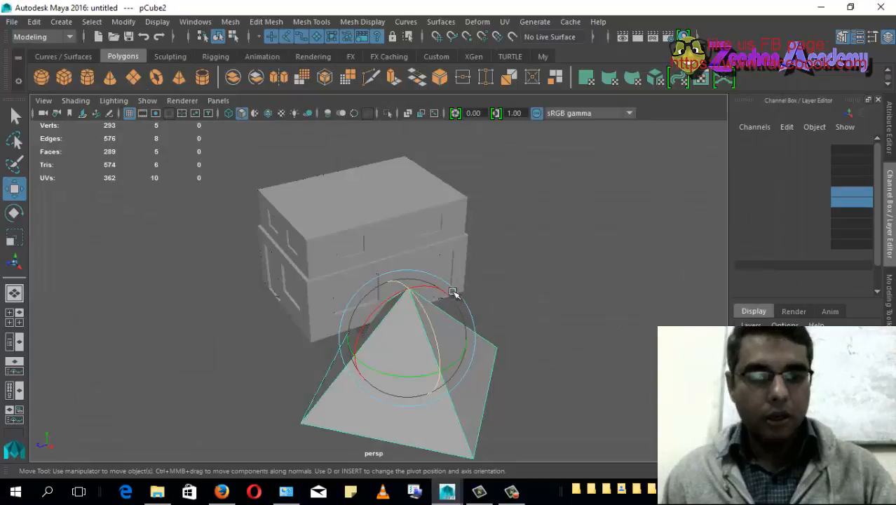
Step: Raise the pyramid until its base is level with the top of the upper block
key(space)
drag(430, 280, 413, 282)
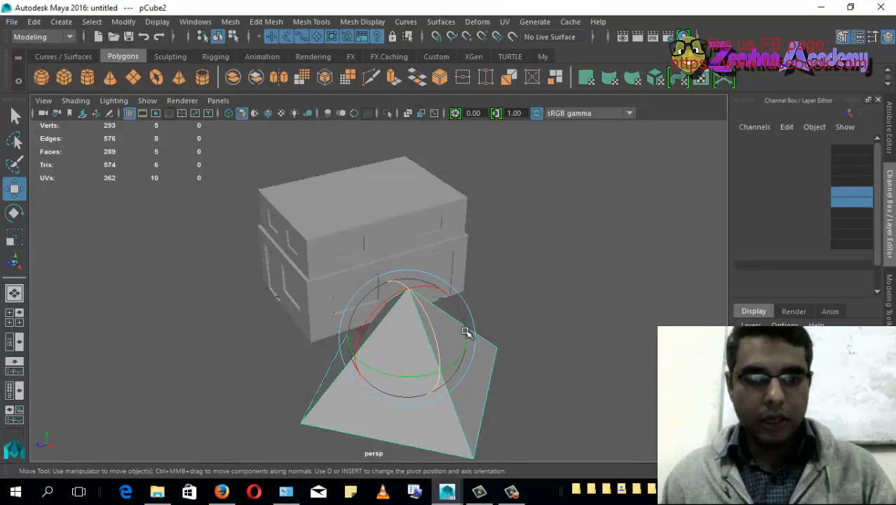
key(e)
alt+drag(466, 332, 448, 357)
key(w)
alt+drag(419, 320, 356, 189)
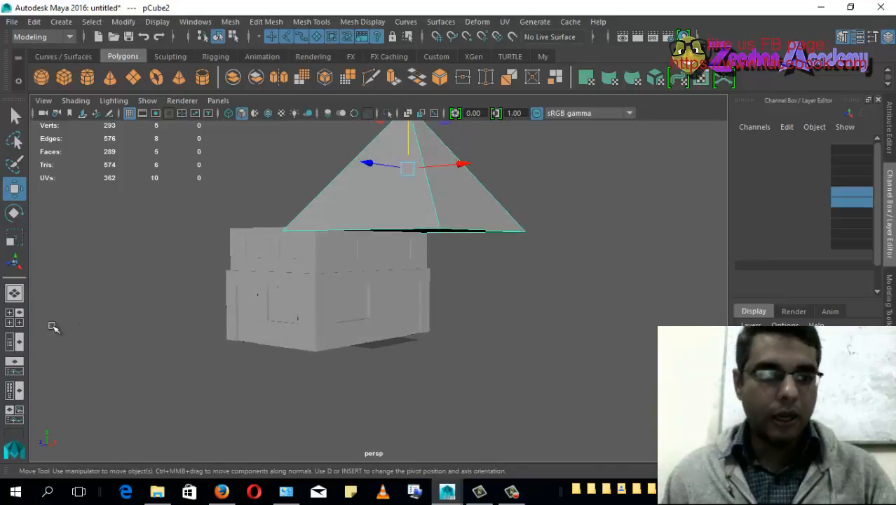
Step: Switch to the four-view layout and, in the front view, move the pyramid along X toward the building's centre
click(14, 317)
alt+middle_drag(306, 182, 314, 198)
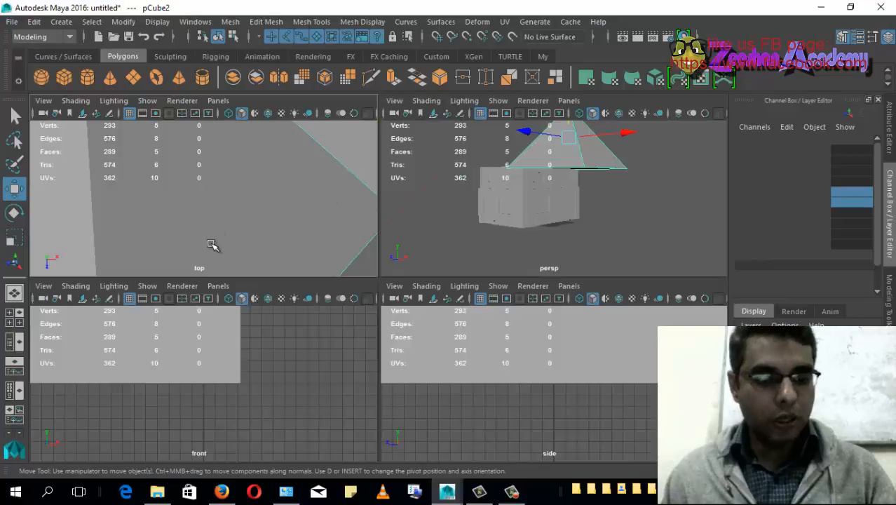
alt+middle_click(267, 397)
alt+middle_click(569, 414)
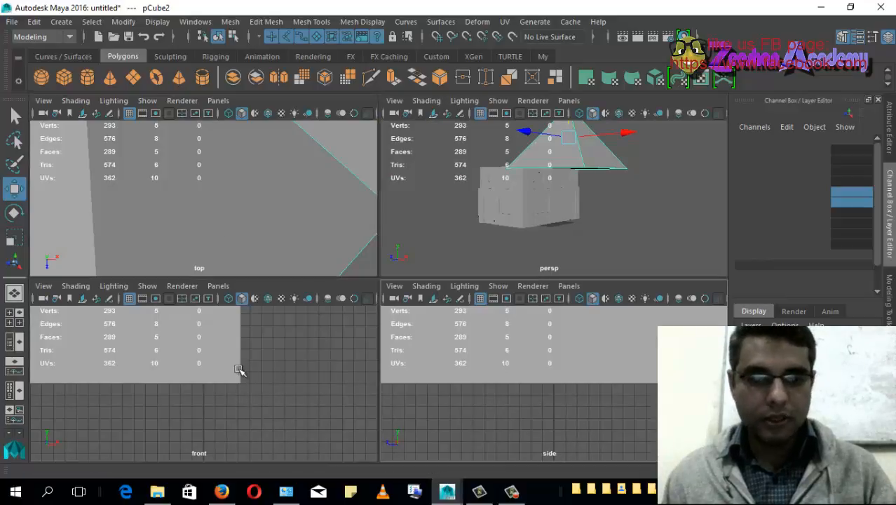
key(f)
key(f)
alt+middle_drag(233, 406, 315, 354)
key(space)
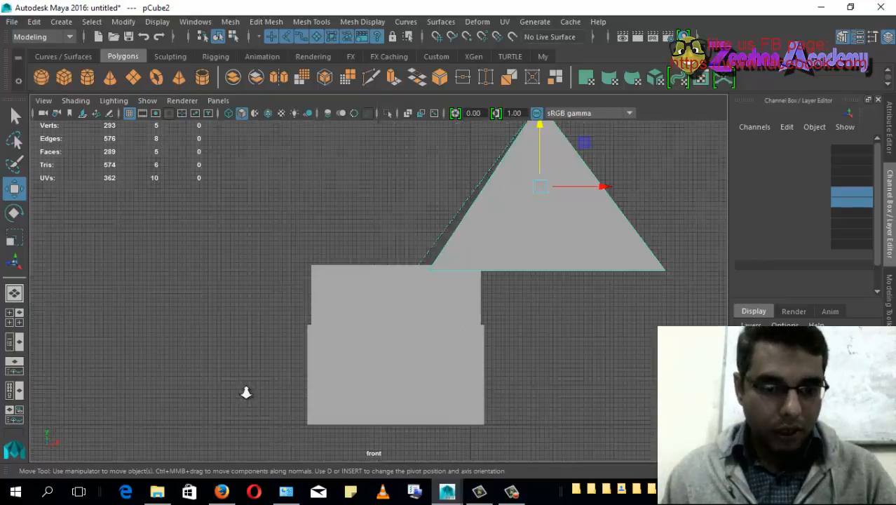
alt+right_drag(246, 393, 280, 381)
alt+middle_drag(408, 298, 356, 329)
drag(558, 207, 466, 206)
Step: Rotate the pyramid around Y to about 45.129 degrees so its sides run parallel to the walls
key(e)
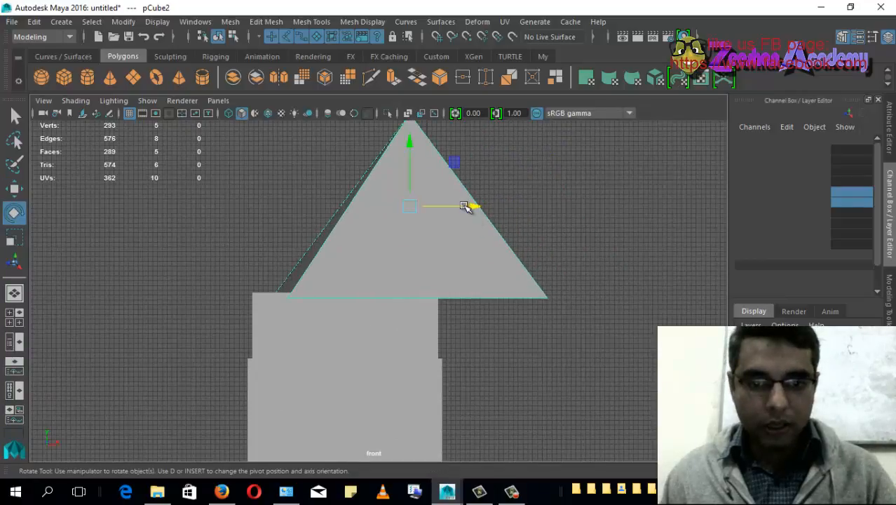
alt+middle_drag(446, 289, 450, 315)
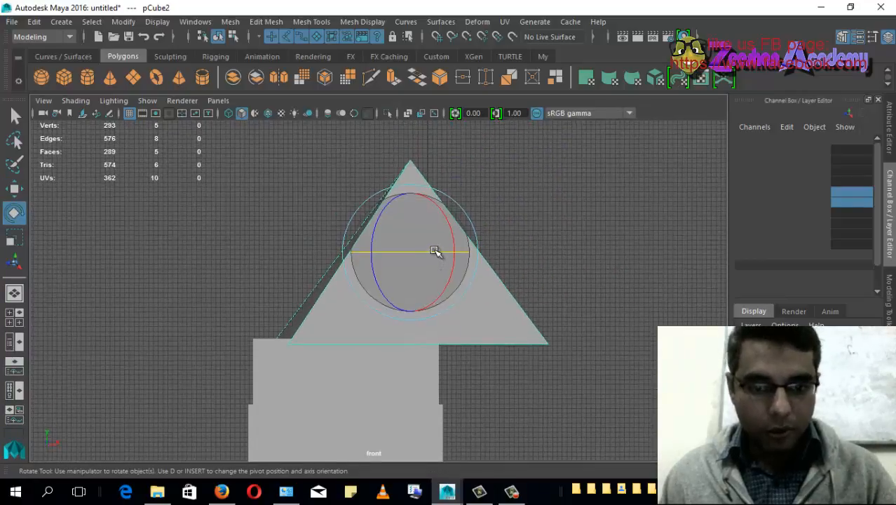
drag(435, 252, 430, 263)
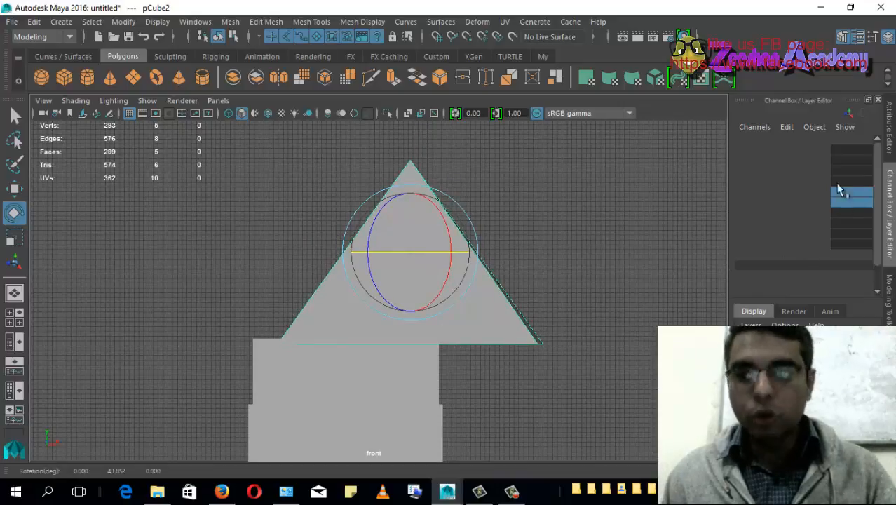
drag(406, 251, 406, 251)
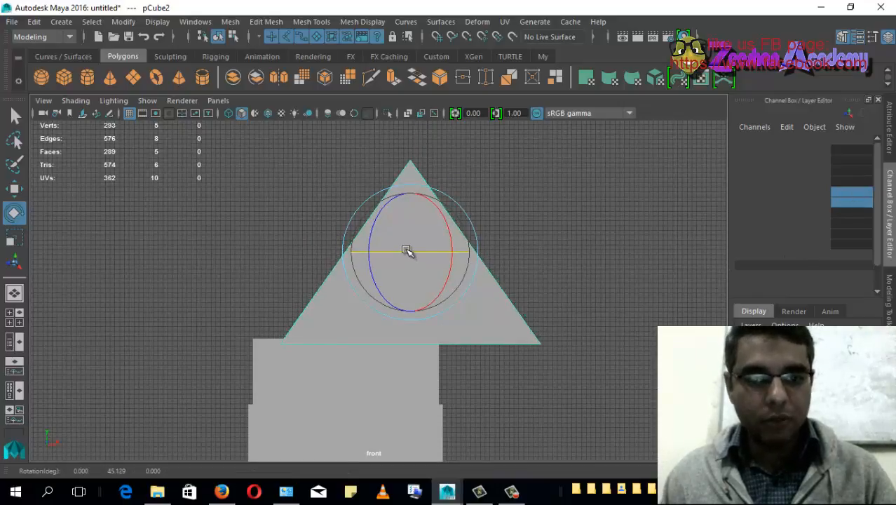
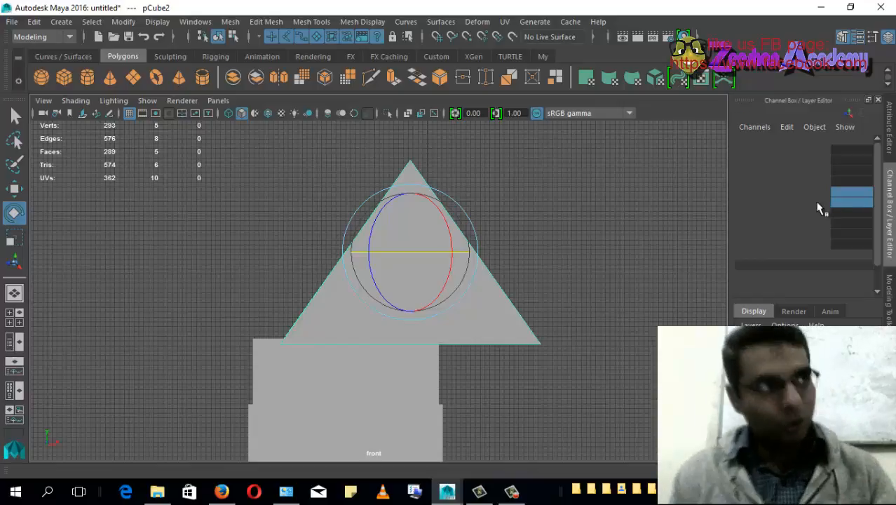
Step: In the side view, shift the pyramid along Z to centre it over the upper block
key(space)
drag(430, 283, 446, 314)
key(space)
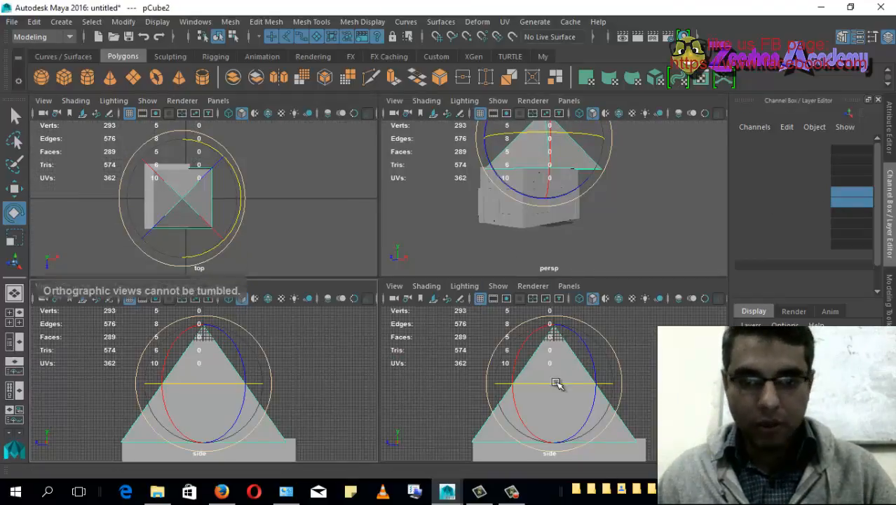
alt+drag(566, 404, 566, 374)
key(space)
alt+middle_drag(403, 377, 387, 345)
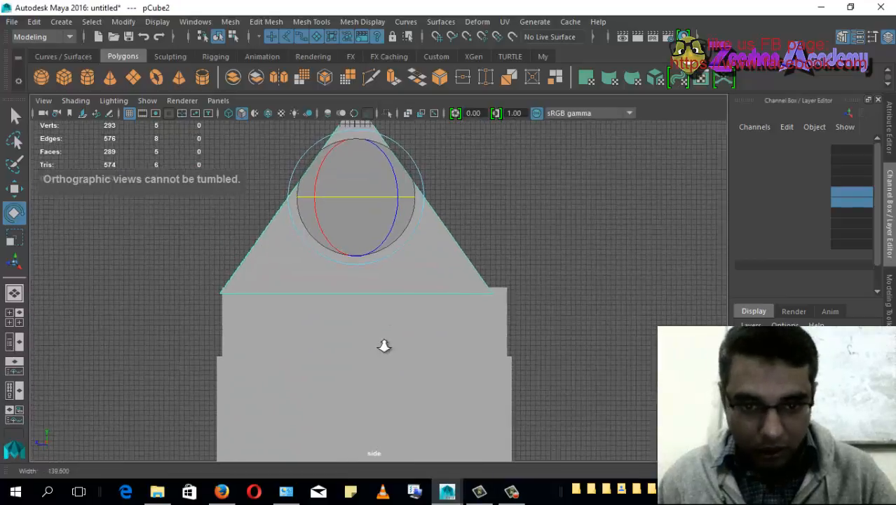
key(w)
alt+middle_drag(396, 200, 390, 263)
drag(309, 260, 315, 261)
Step: Scale the pyramid uniformly to about 1.091 so its base slightly overhangs the upper block
key(r)
alt+middle_drag(354, 290, 388, 272)
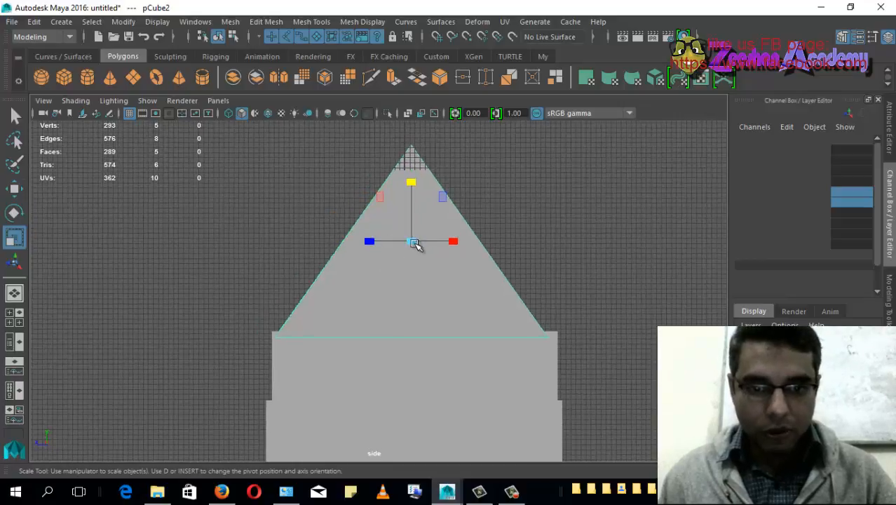
drag(415, 242, 452, 248)
Step: Reposition the pyramid on top of the upper block at about Y 56.824 and Z -2.041
key(w)
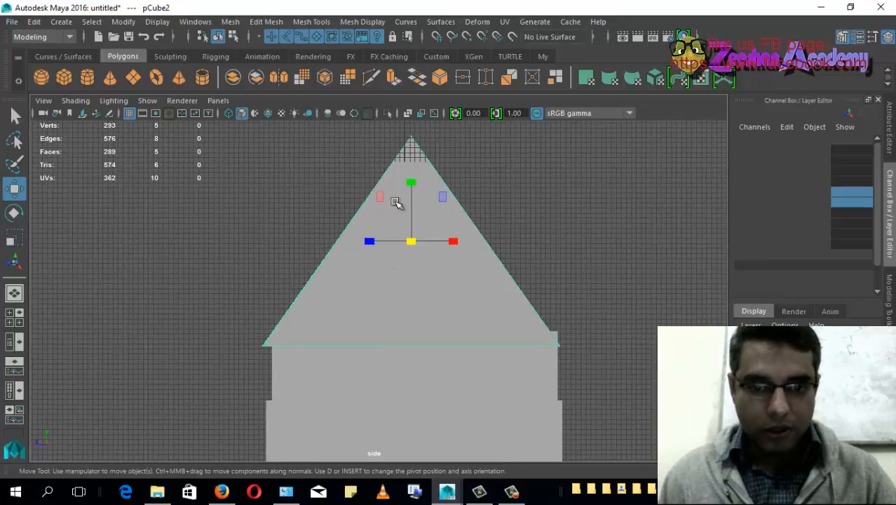
alt+middle_drag(414, 231, 406, 274)
drag(409, 229, 409, 218)
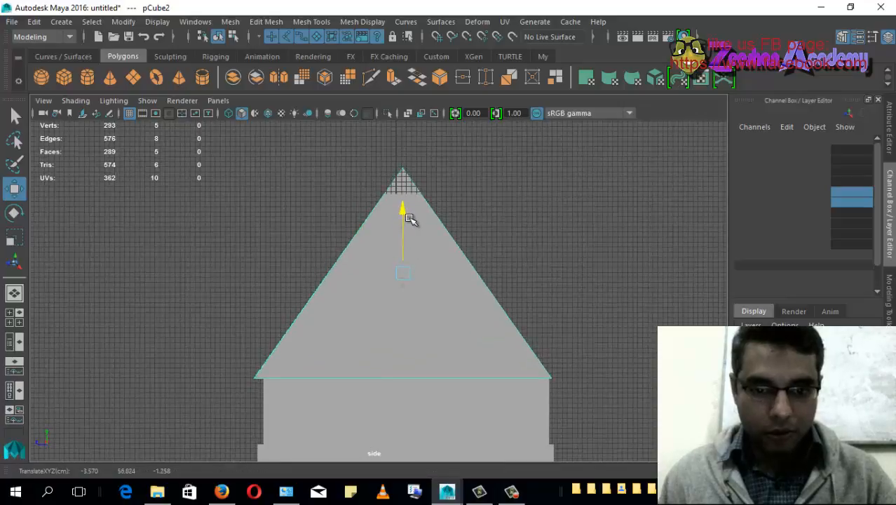
drag(342, 272, 345, 273)
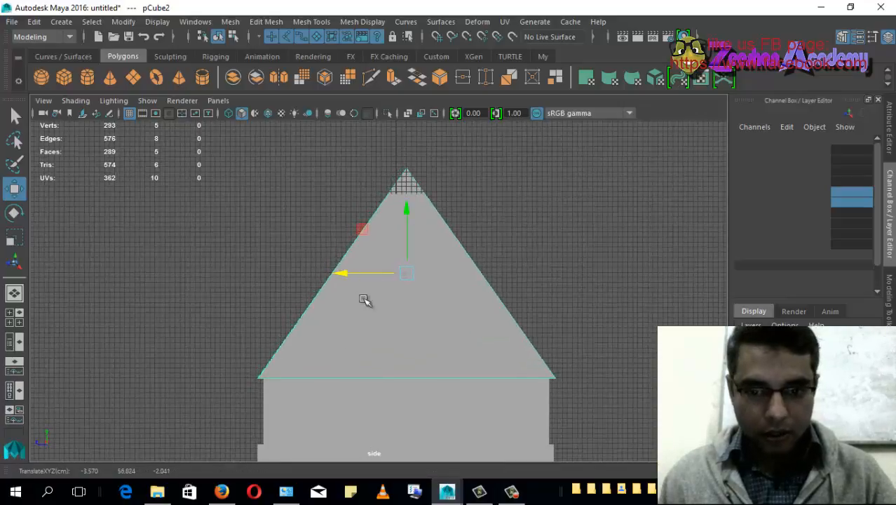
Step: Check the pyramid's alignment over the hut in the top view
alt+middle_drag(471, 408, 439, 326)
key(space)
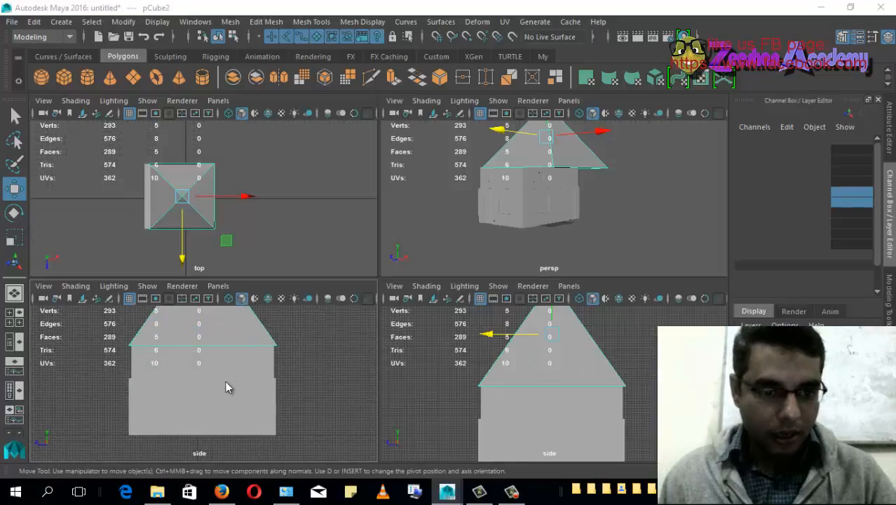
key(space)
key(space)
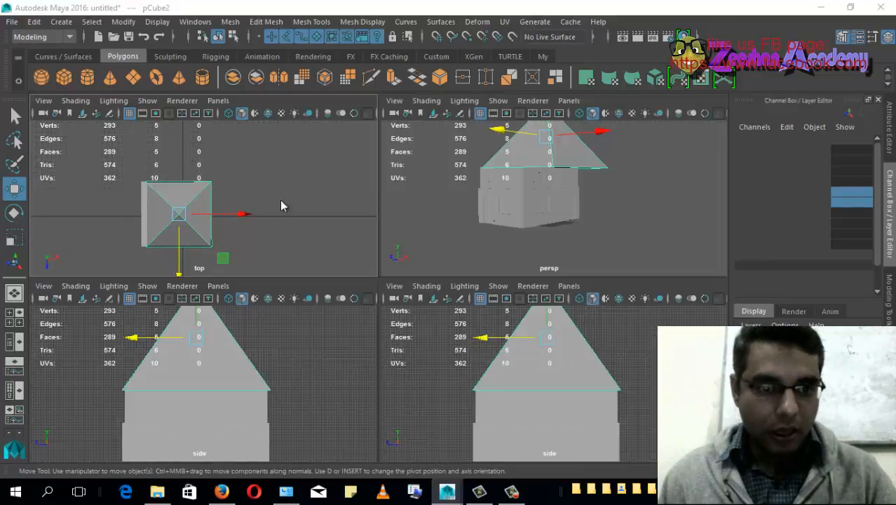
key(space)
alt+right_drag(304, 192, 412, 271)
alt+right_drag(320, 307, 499, 333)
right_drag(411, 222, 415, 105)
key(r)
alt+middle_drag(387, 265, 422, 291)
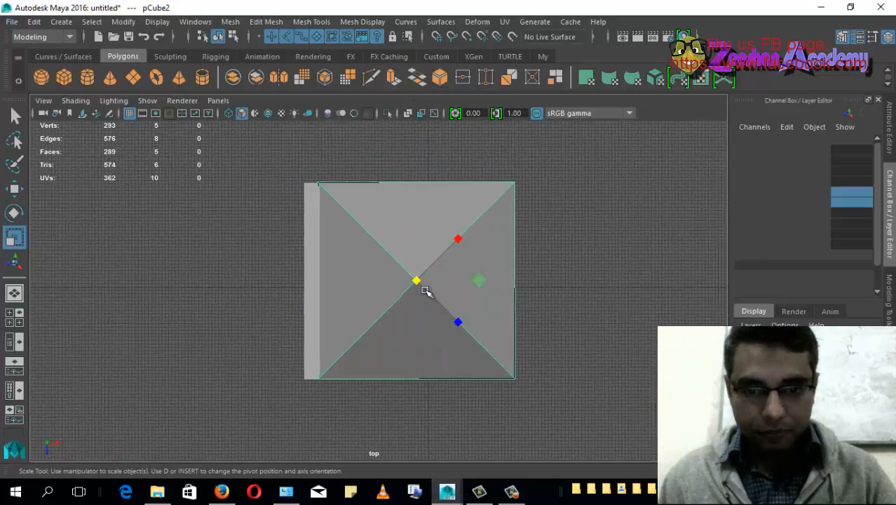
alt+right_drag(425, 291, 448, 275)
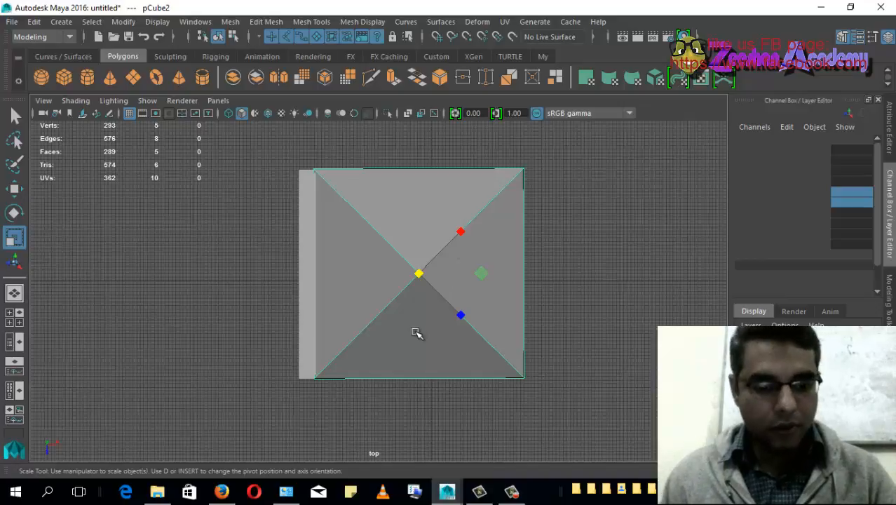
key(t)
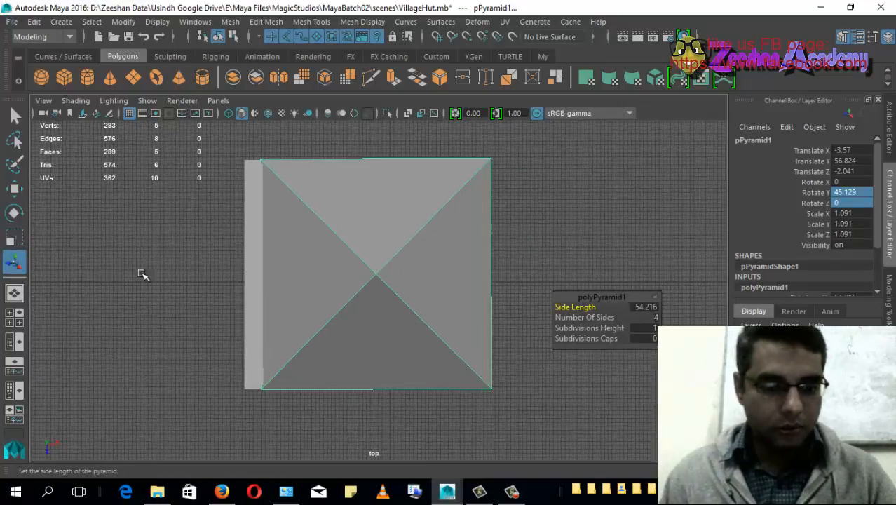
key(e)
key(w)
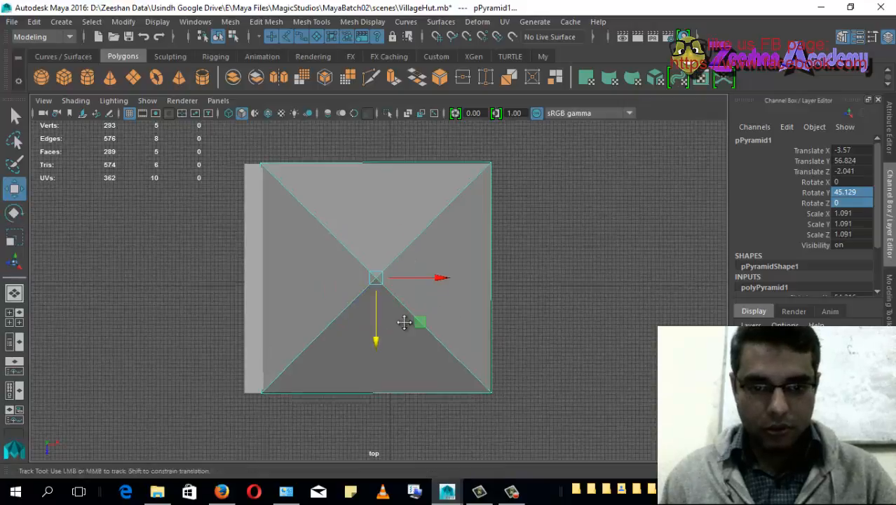
Step: In the top view with wireframe display, shift the pyramid along X to about -15.533, over the hut's upper block
key(space)
drag(403, 309, 403, 275)
alt+drag(425, 318, 446, 286)
key(space)
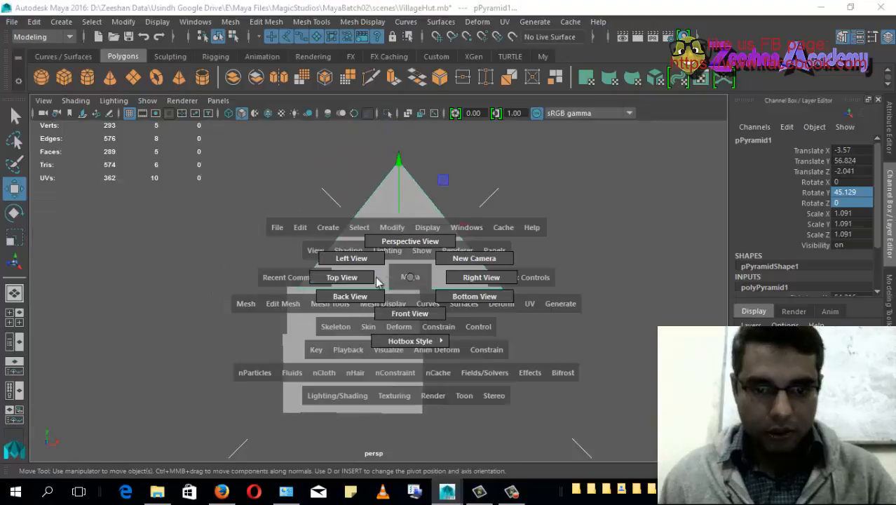
drag(361, 280, 364, 321)
alt+middle_drag(398, 296, 459, 304)
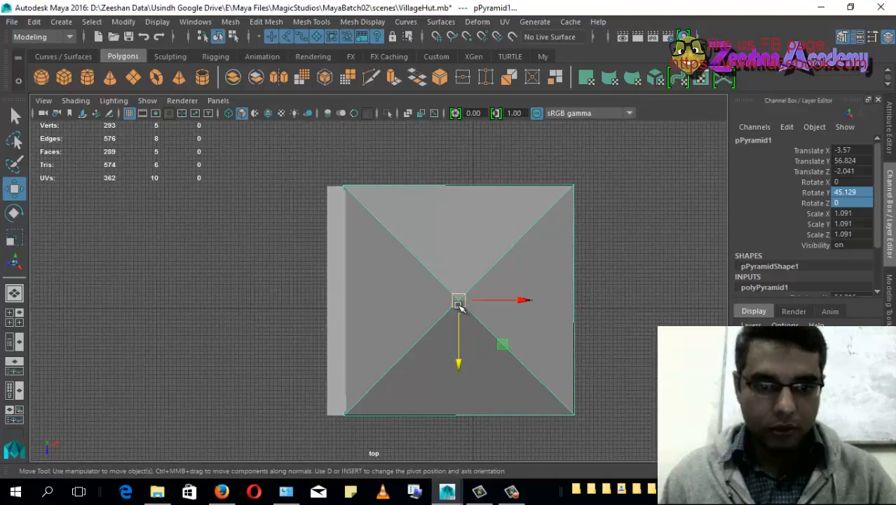
key(4)
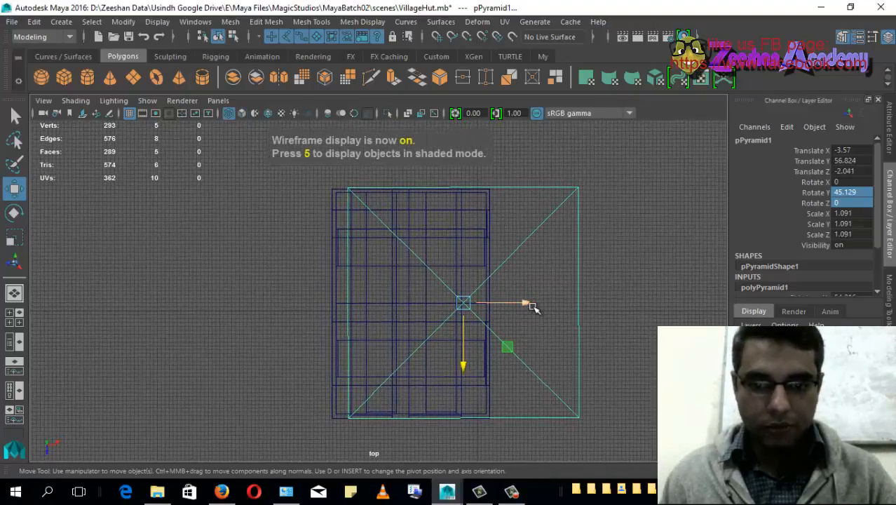
drag(530, 303, 484, 305)
key(r)
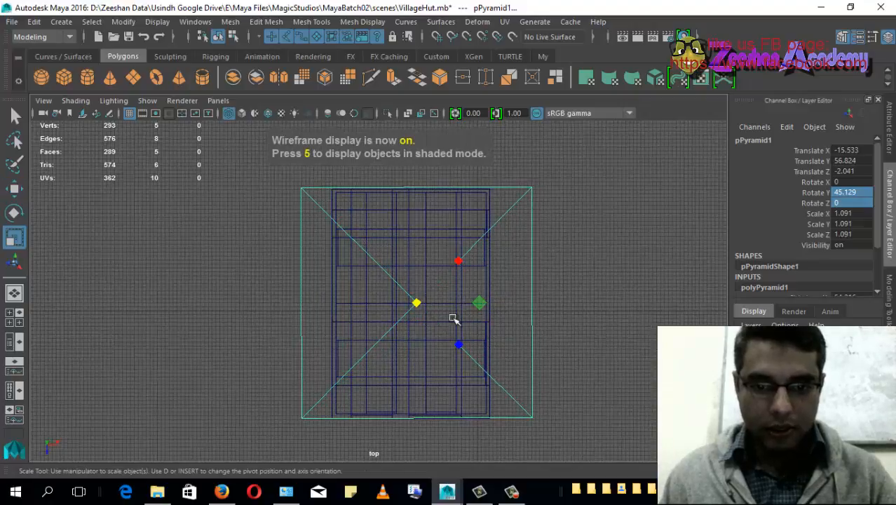
Step: Nudge the pyramid along X to about -17.514 so its overhang is even on both sides of the hut
scroll(436, 317, up, 1)
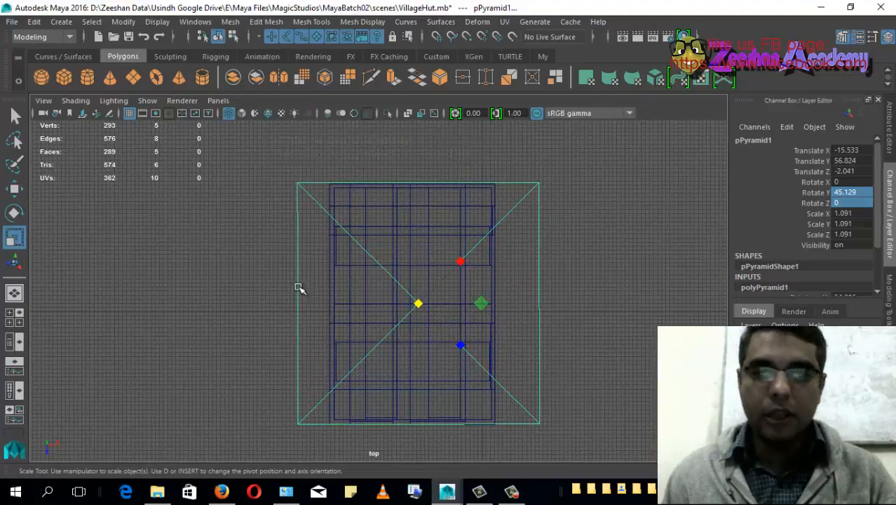
alt+middle_drag(504, 304, 516, 296)
scroll(555, 314, up, 1)
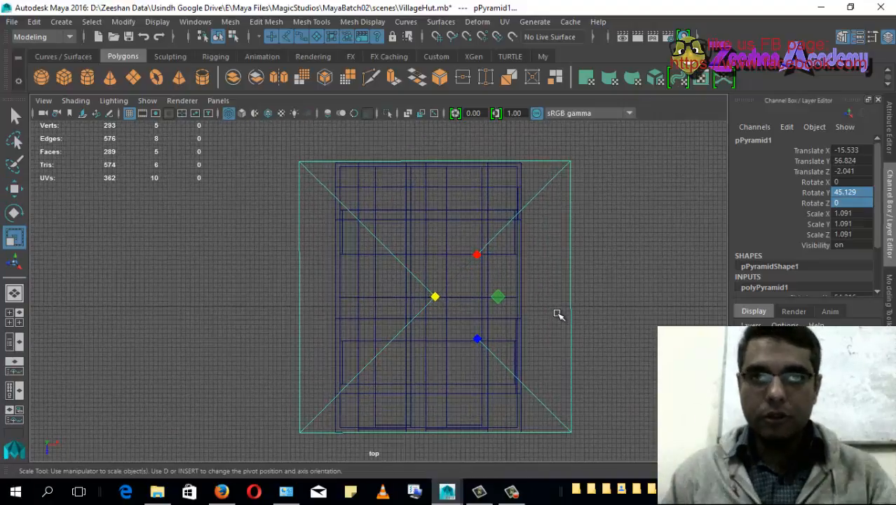
key(4)
scroll(516, 309, up, 1)
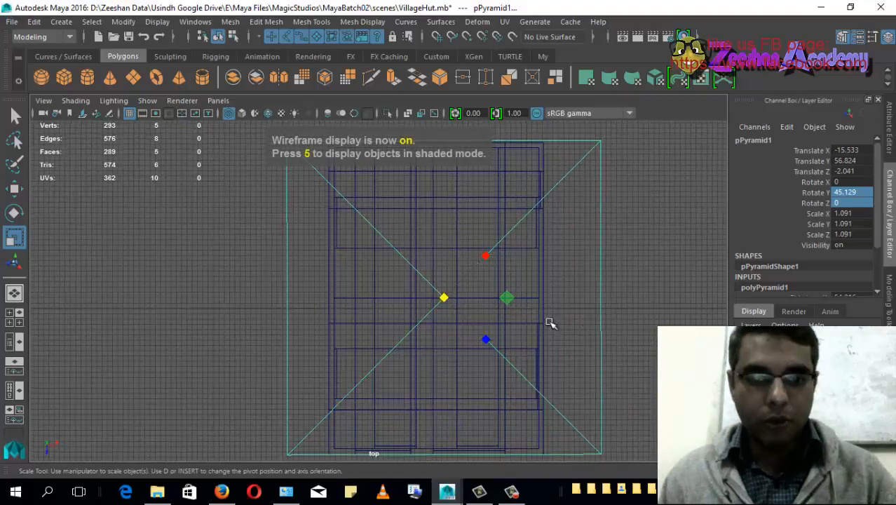
key(w)
drag(501, 300, 492, 300)
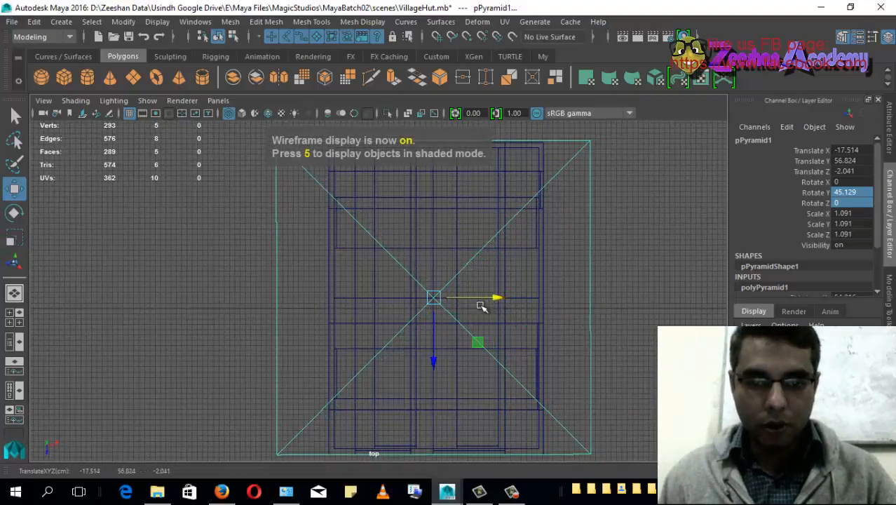
Step: Narrow the pyramid's base by moving the corner vertices on both X sides inward, leaving a small overhang past the walls
alt+middle_drag(450, 291, 412, 293)
scroll(402, 223, up, 1)
right_drag(548, 168, 492, 133)
scroll(480, 300, down, 1)
drag(575, 140, 512, 459)
drag(610, 281, 583, 282)
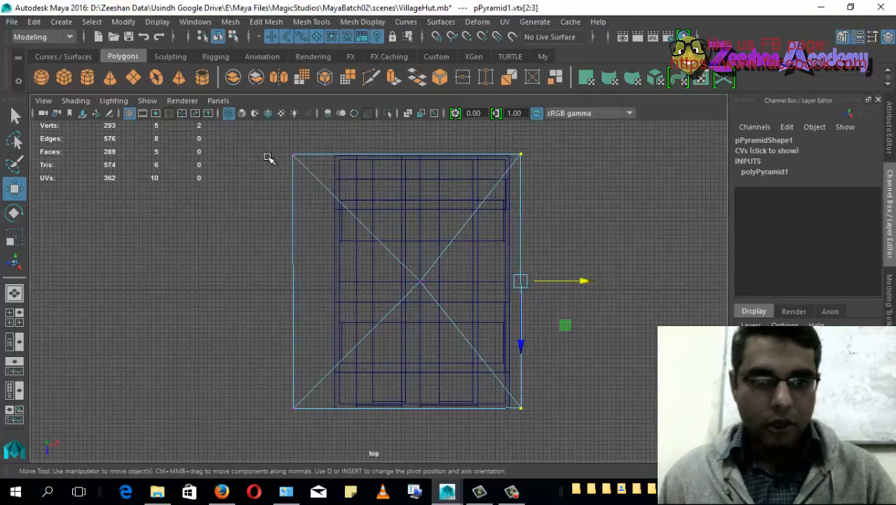
drag(253, 148, 315, 442)
drag(357, 284, 381, 282)
Step: Extend the pyramid's base slightly outward along Z by moving the corner vertices at both ends beyond the walls
drag(299, 134, 629, 205)
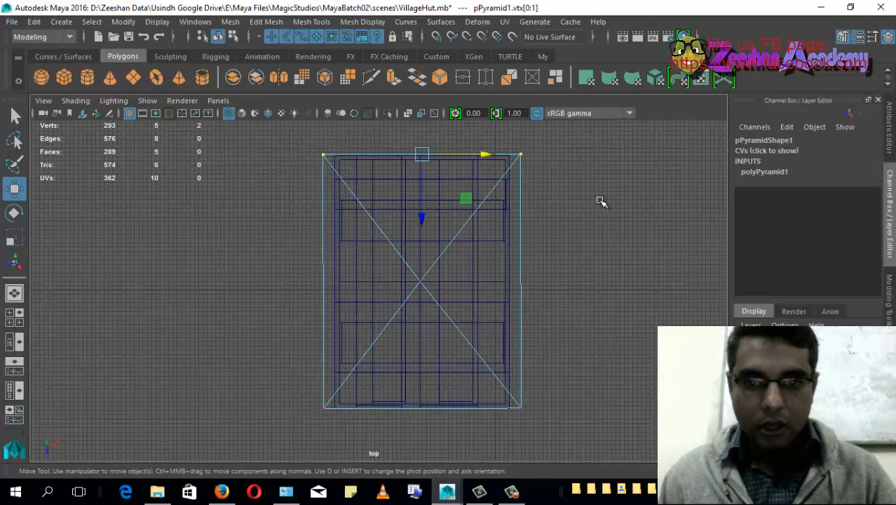
alt+middle_drag(468, 178, 470, 230)
drag(425, 267, 425, 266)
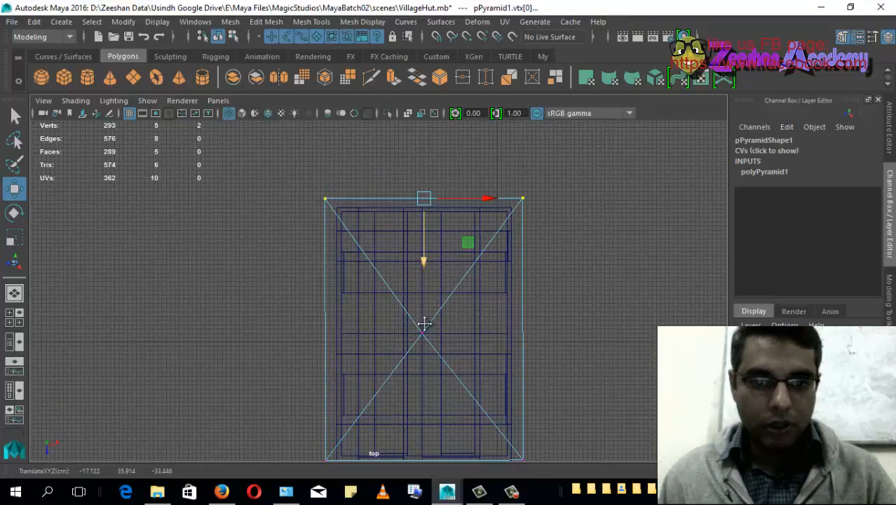
alt+middle_drag(309, 450, 306, 362)
drag(306, 362, 559, 405)
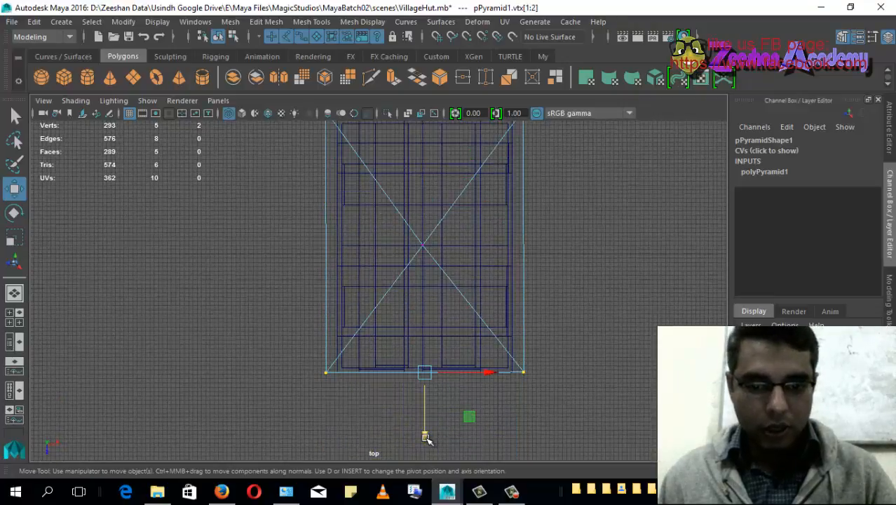
drag(427, 438, 426, 443)
Step: In the front view, lower the pyramid's apex vertex to less than half its height for a flatter roof
key(space)
drag(428, 305, 429, 267)
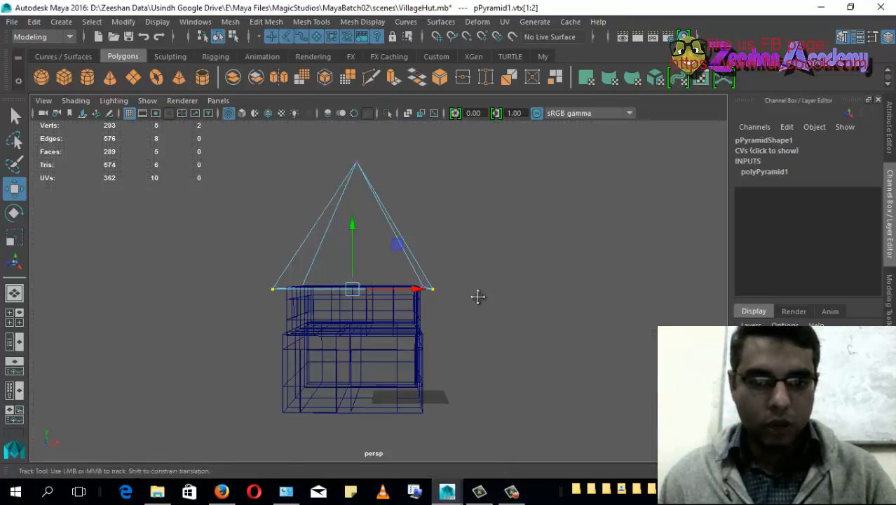
alt+drag(478, 296, 416, 344)
key(space)
drag(424, 265, 421, 301)
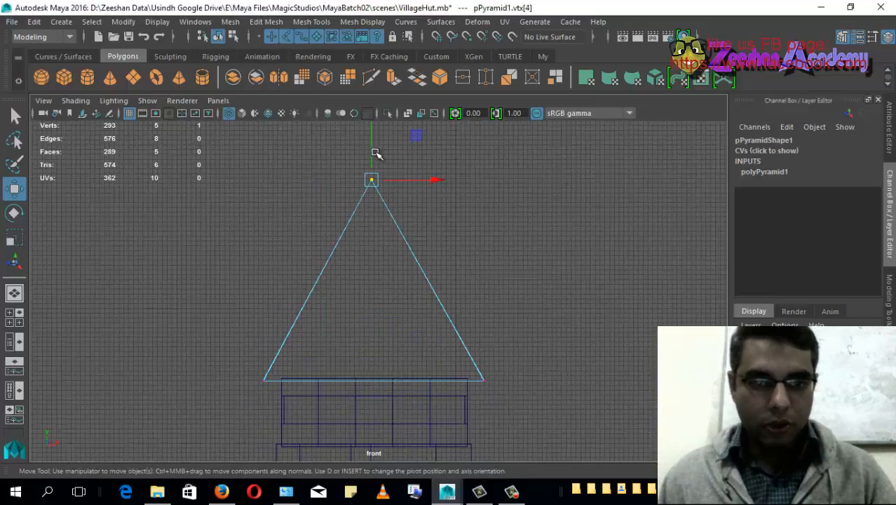
drag(373, 155, 365, 262)
alt+middle_drag(370, 340, 370, 189)
alt+right_drag(370, 189, 357, 242)
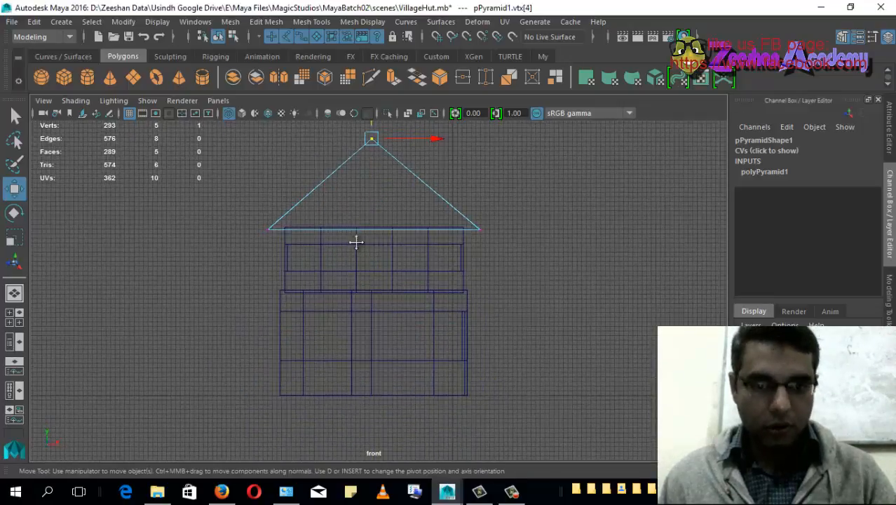
alt+middle_drag(357, 242, 358, 256)
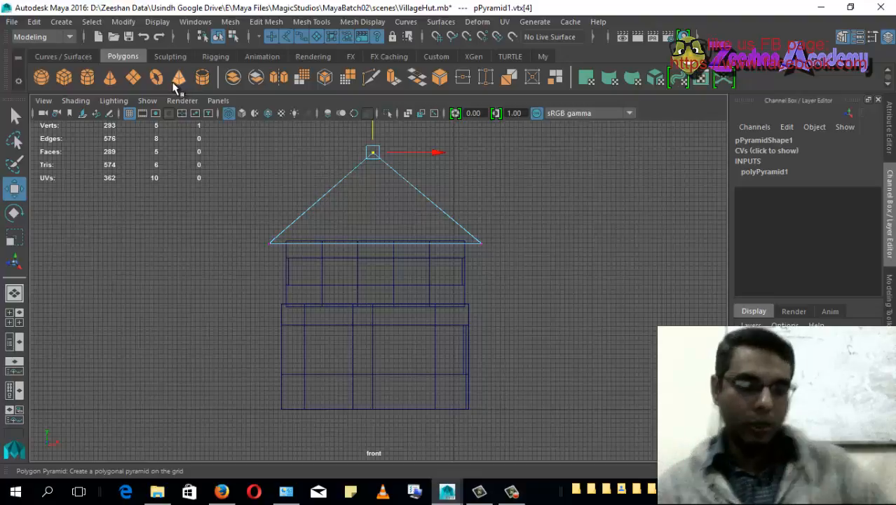
alt+middle_drag(308, 259, 312, 280)
Step: Examine the reshaped roof and the hut walls in the shaded perspective view
key(space)
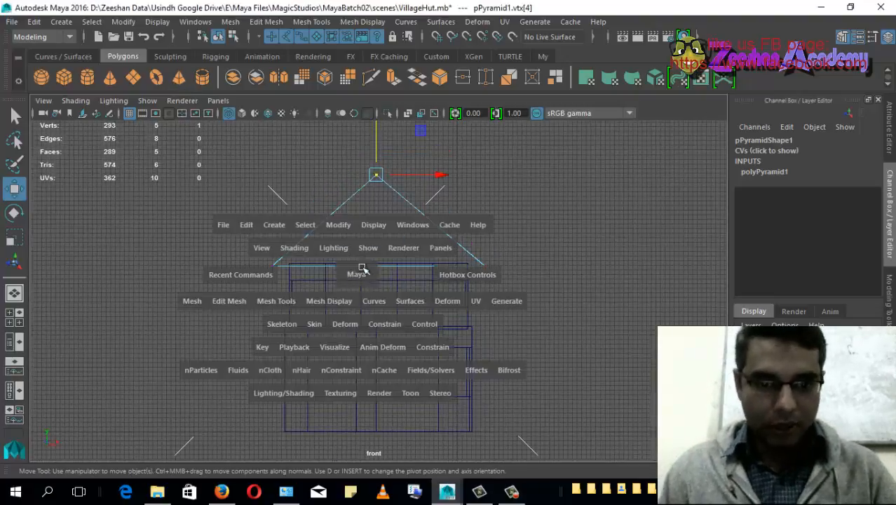
drag(362, 270, 363, 242)
mouse_move(389, 337)
alt+mouse_down()
mouse_move(412, 363)
mouse_move(504, 360)
mouse_move(376, 407)
mouse_move(585, 358)
mouse_move(481, 359)
mouse_move(593, 361)
mouse_move(487, 369)
mouse_move(351, 346)
alt+mouse_up()
key(5)
click(585, 358)
right_drag(357, 248, 410, 95)
alt+drag(321, 406, 327, 406)
click(336, 296)
alt+drag(336, 296, 437, 371)
scroll(434, 372, up, 2)
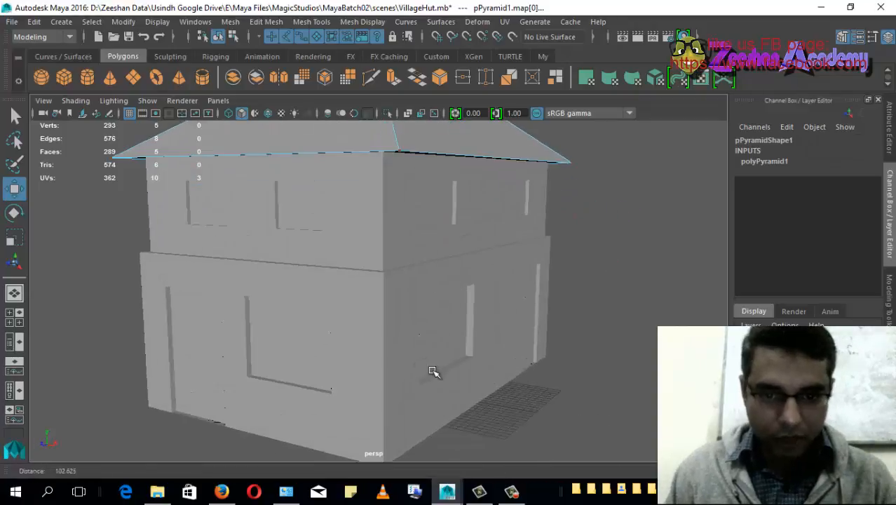
alt+middle_drag(429, 375, 395, 358)
Step: Draw a polygon cube along the base of the hut's door-side wall, about 19.889 wide, 4.938 high and 58.52 deep
click(64, 77)
alt+drag(324, 256, 336, 394)
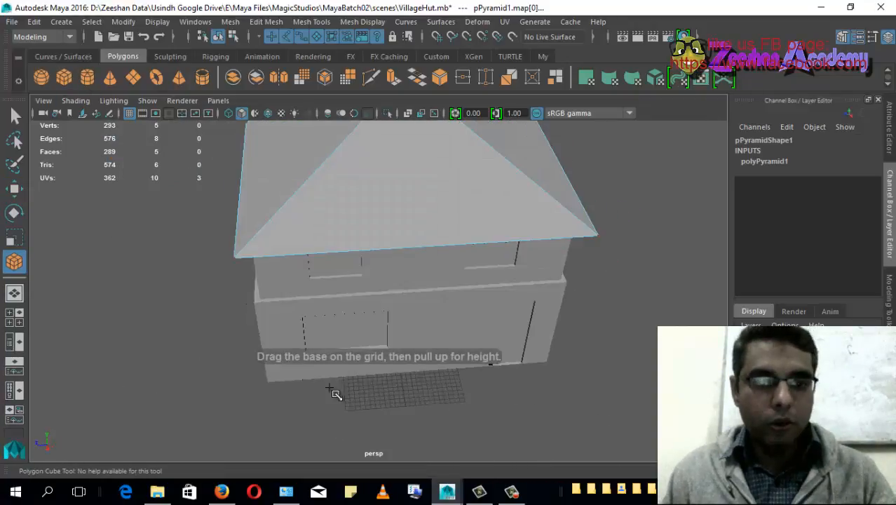
drag(273, 392, 579, 449)
key(w)
key(f)
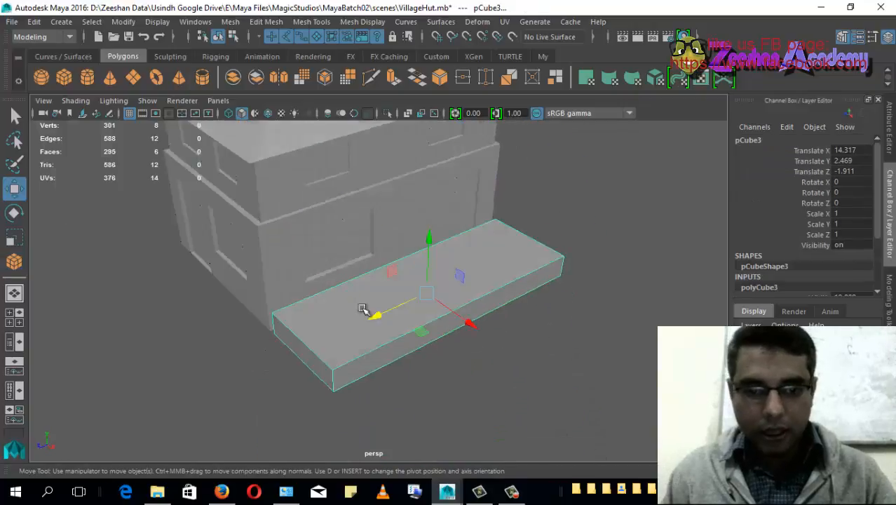
Step: Move the new slab against the wall at about X 12.749 and flatten it to a Y scale of about 0.171
alt+right_drag(399, 278, 275, 297)
alt+middle_drag(275, 297, 324, 302)
alt+right_drag(324, 303, 490, 308)
drag(522, 302, 421, 310)
key(r)
drag(444, 243, 400, 304)
key(w)
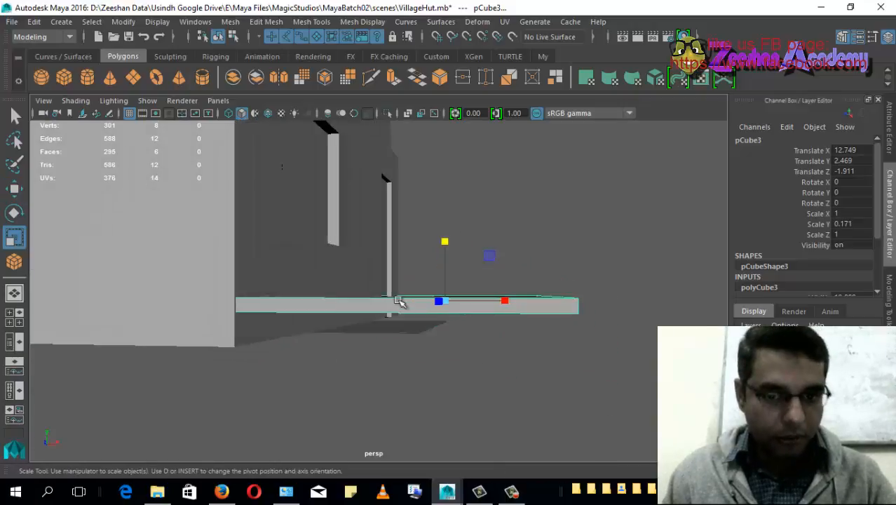
Step: Lower the slab to about Y 0.457 and adjust its Y scale to about 0.183
drag(442, 243, 444, 260)
alt+drag(379, 295, 317, 314)
key(r)
alt+drag(400, 330, 251, 324)
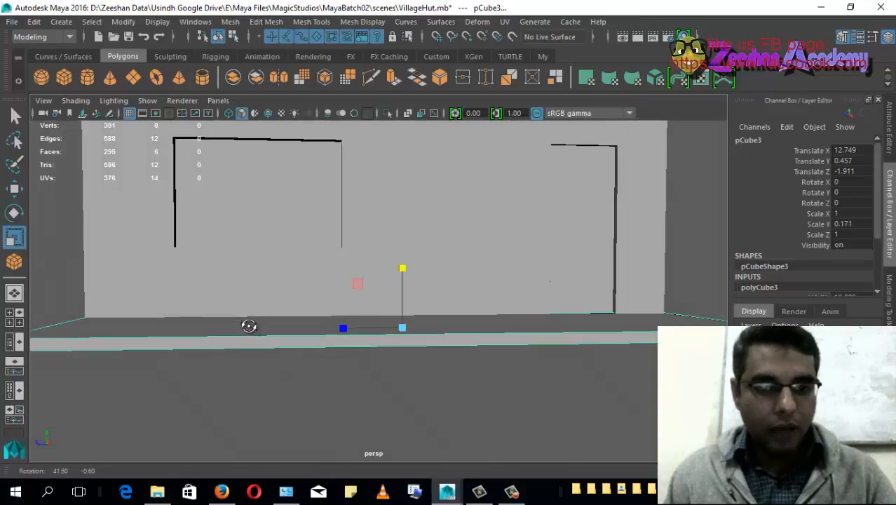
drag(404, 269, 306, 362)
Step: Move the four vertices at the slab's end along Z to line up with the hut's corner
key(w)
alt+drag(397, 336, 301, 314)
right_drag(280, 309, 213, 114)
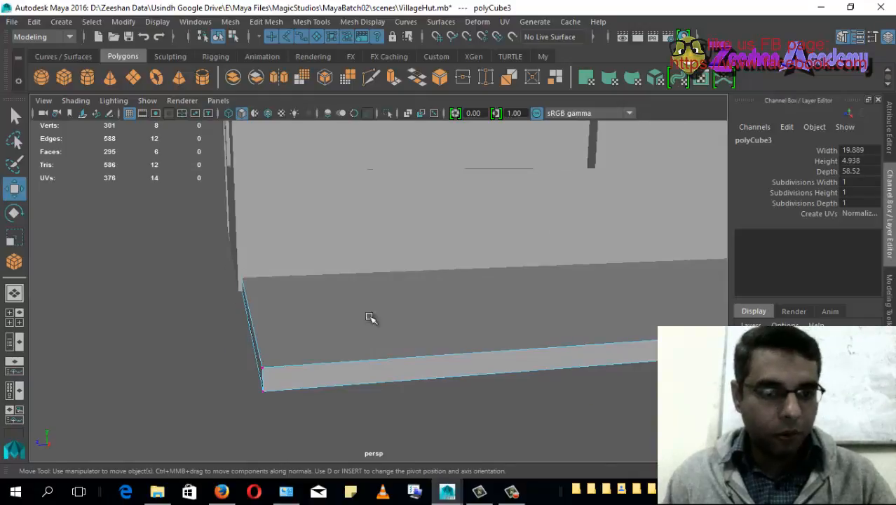
right_drag(370, 317, 327, 115)
key(4)
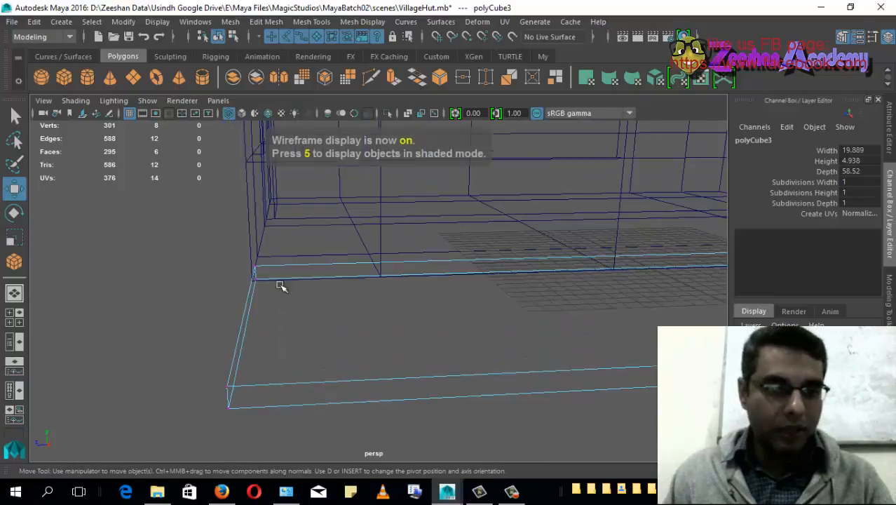
drag(264, 435, 302, 444)
drag(181, 320, 244, 326)
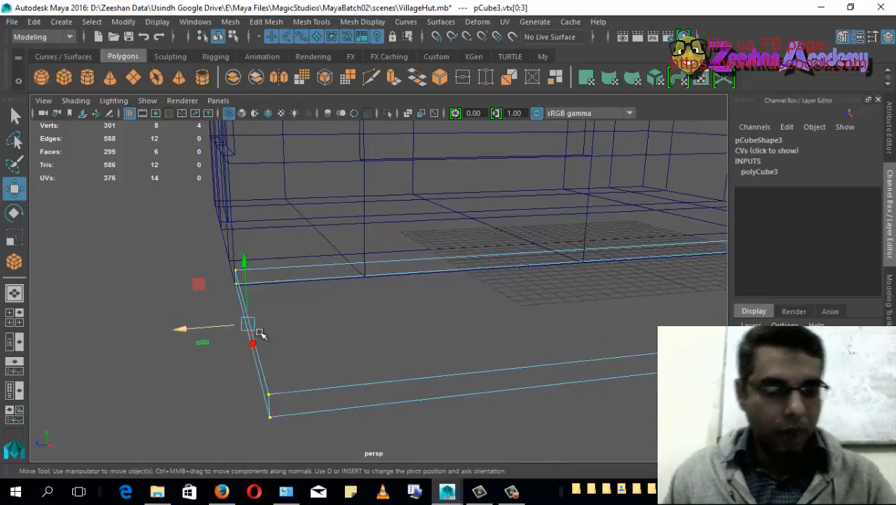
key(5)
right_drag(331, 352, 394, 94)
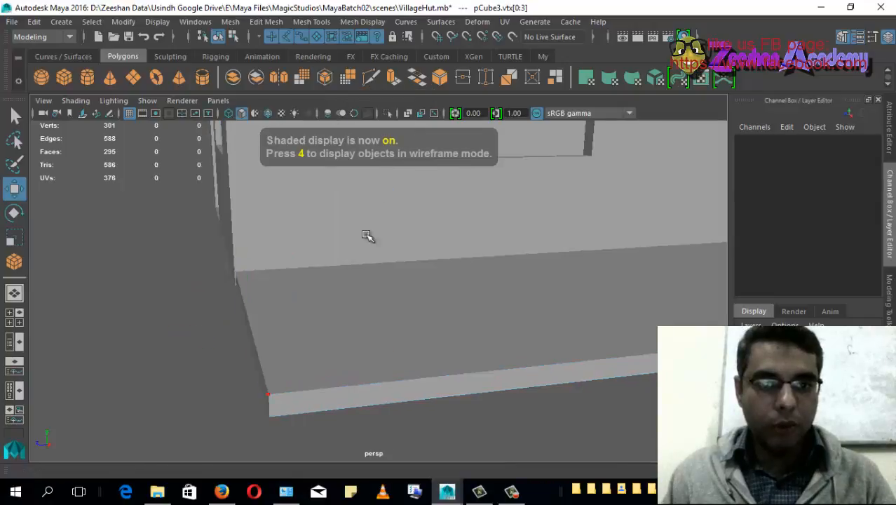
Step: Try a cylindrical porch post with a radius of about 0.631 and a height of about 25.986 near the slab's corner, and delete it
scroll(375, 372, down, 2)
alt+drag(376, 372, 397, 343)
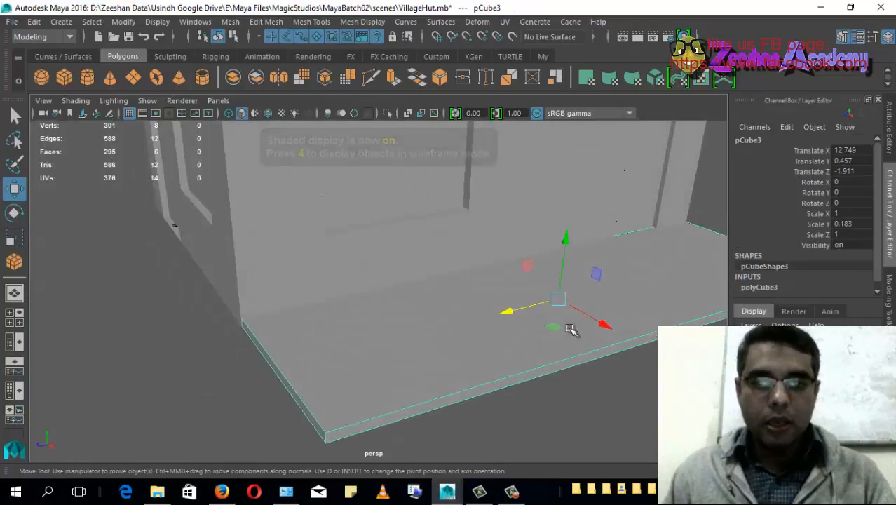
alt+middle_drag(649, 300, 545, 303)
alt+drag(545, 303, 531, 309)
alt+drag(457, 347, 140, 192)
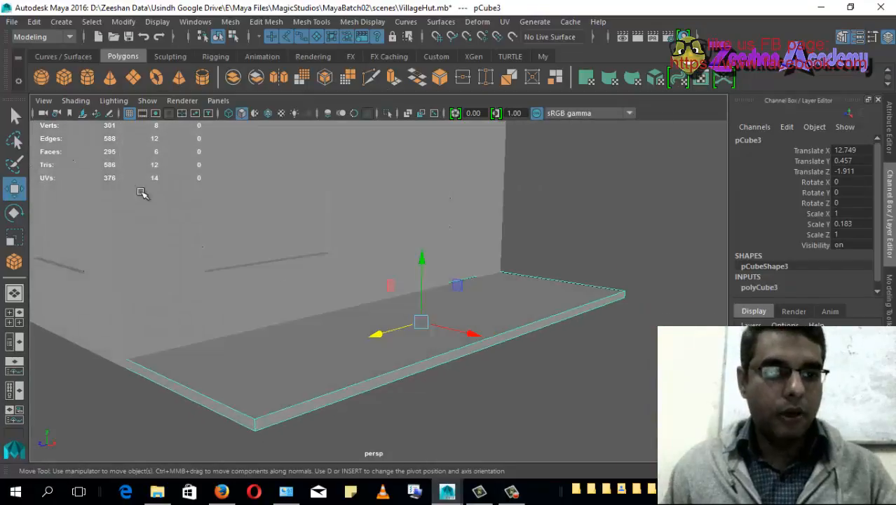
click(87, 78)
scroll(298, 283, down, 3)
alt+drag(302, 283, 120, 312)
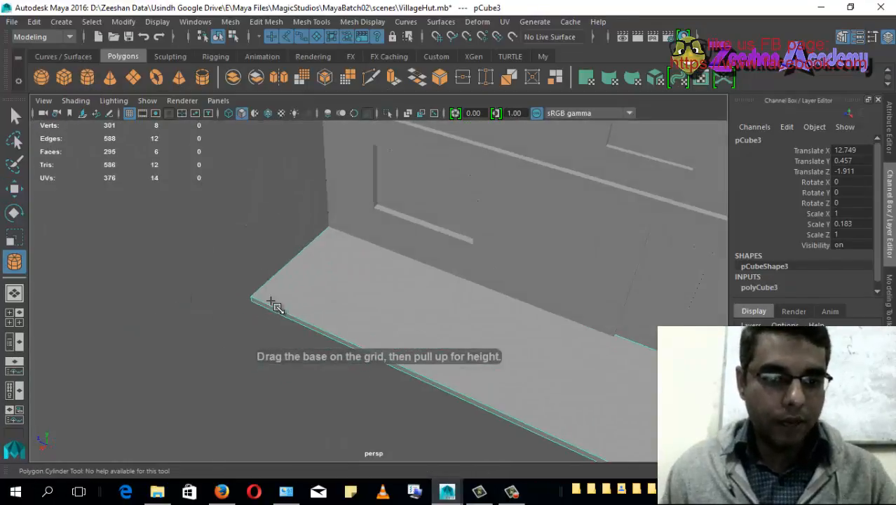
drag(219, 337, 481, 401)
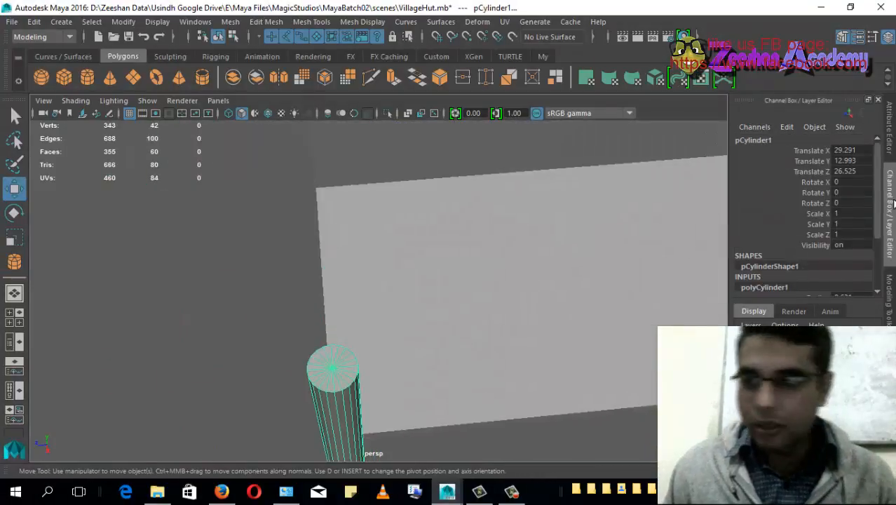
scroll(825, 243, down, 3)
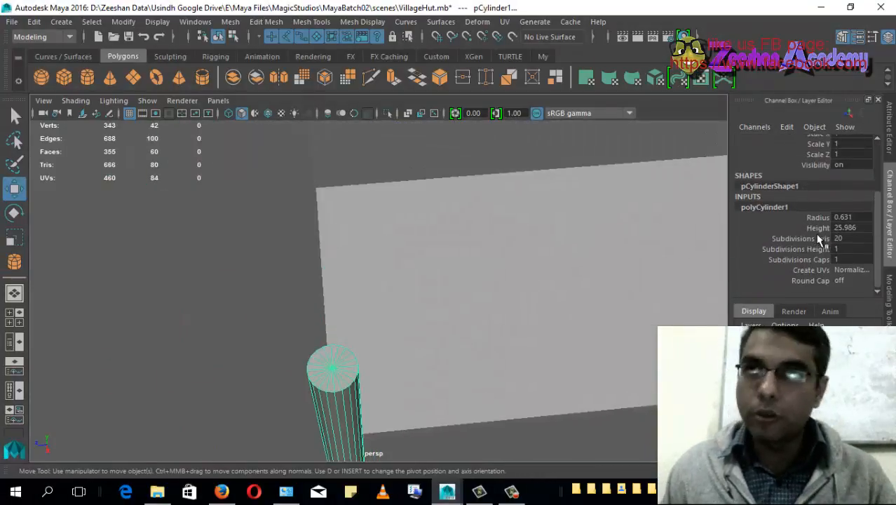
alt+drag(591, 266, 359, 263)
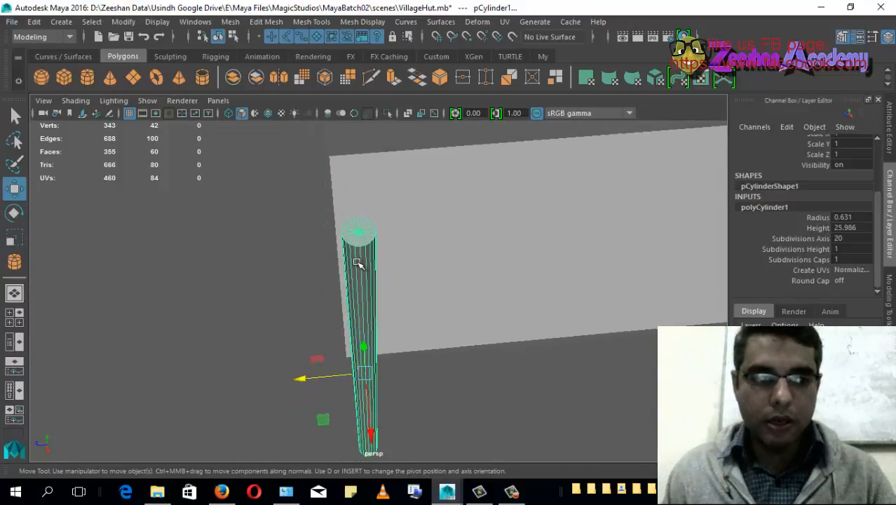
key(Delete)
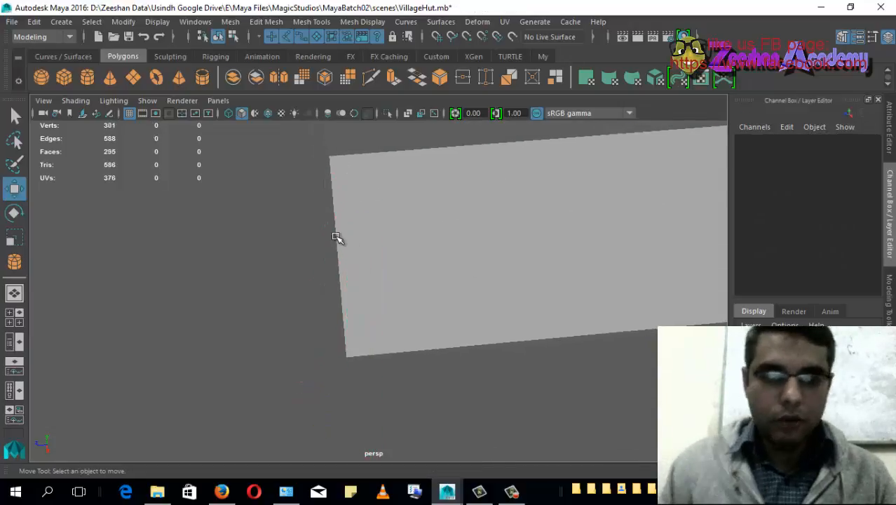
Step: Draw a thin, tall polygon cube as a square post just outside the slab's corner, centred at about X 24.546, Y 9.29, Z 26.033
click(63, 78)
scroll(390, 379, up, 3)
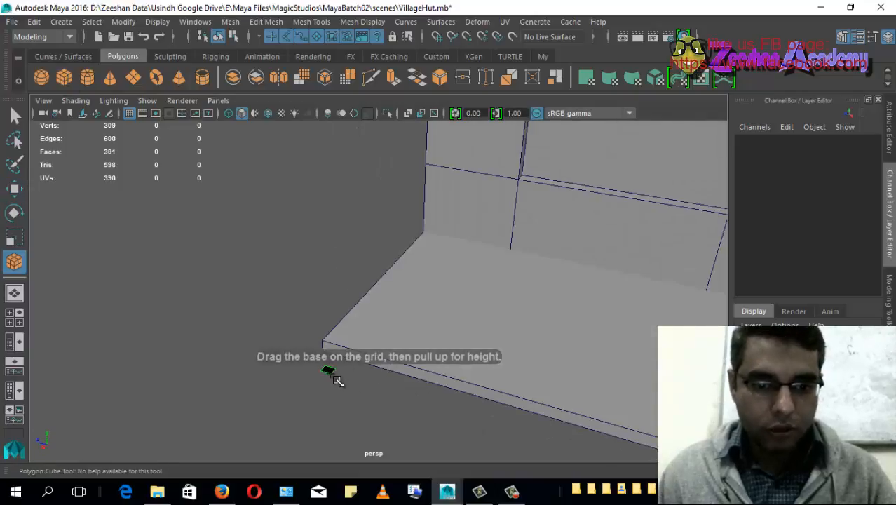
drag(331, 370, 338, 372)
drag(338, 372, 290, 136)
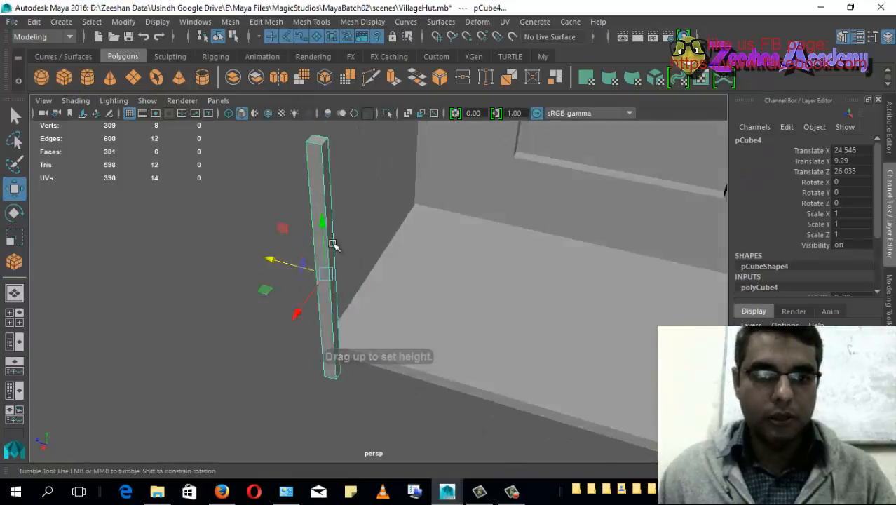
Step: Move the square post onto the slab's end, using the front view for alignment, to about X 19.923, Y 9.921, Z 27.067
mouse_move(333, 244)
alt+mouse_down()
mouse_move(364, 306)
mouse_move(401, 329)
mouse_move(449, 294)
alt+mouse_up()
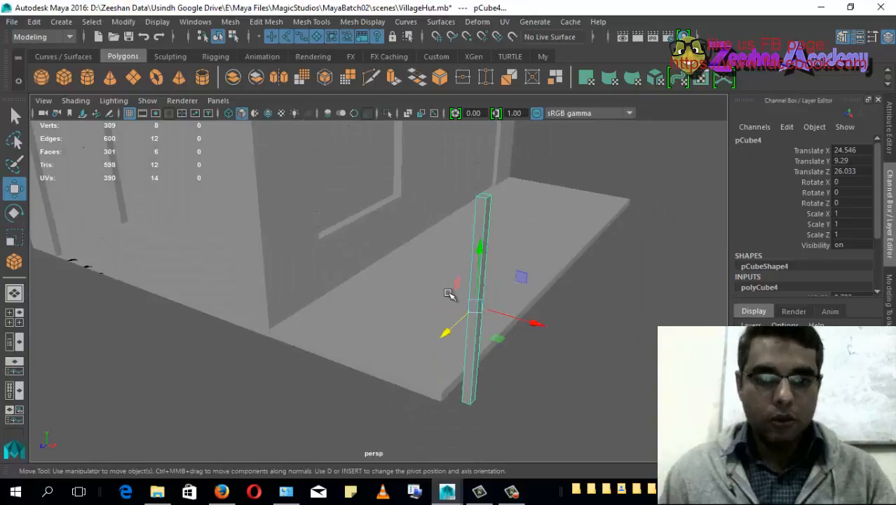
drag(530, 322, 416, 329)
key(space)
click(416, 341)
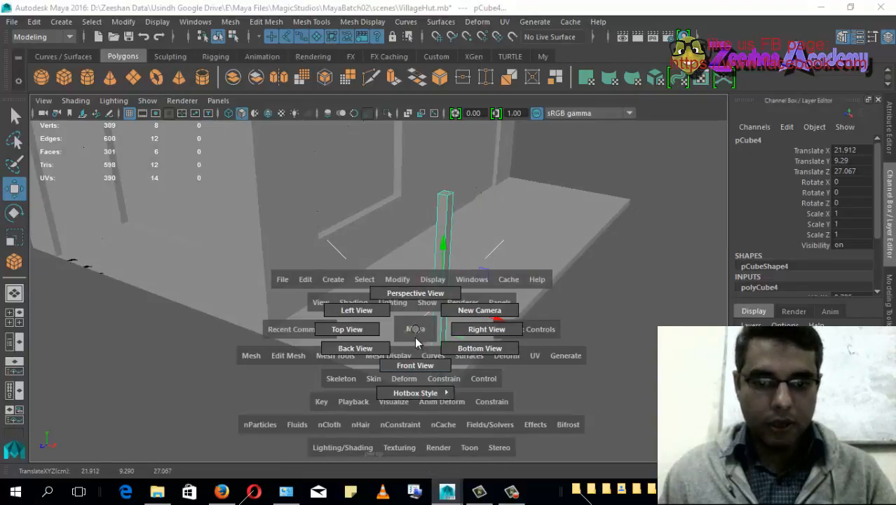
key(space)
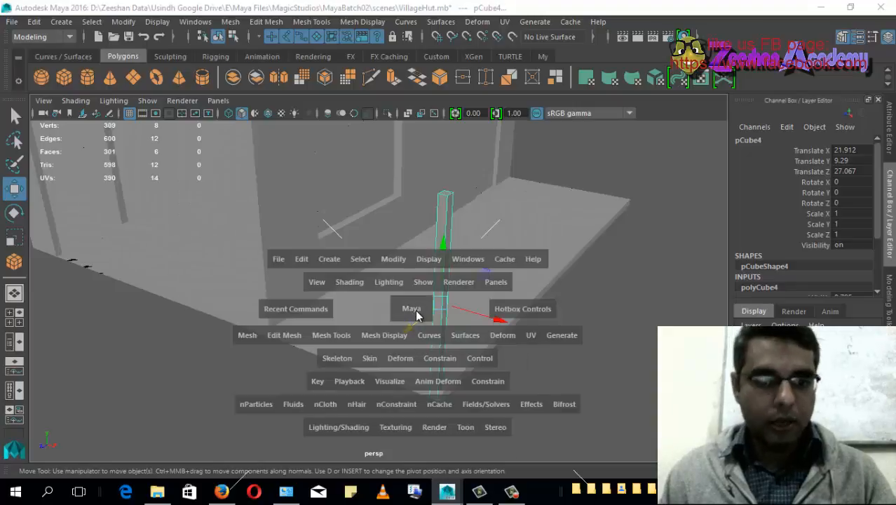
click(412, 309)
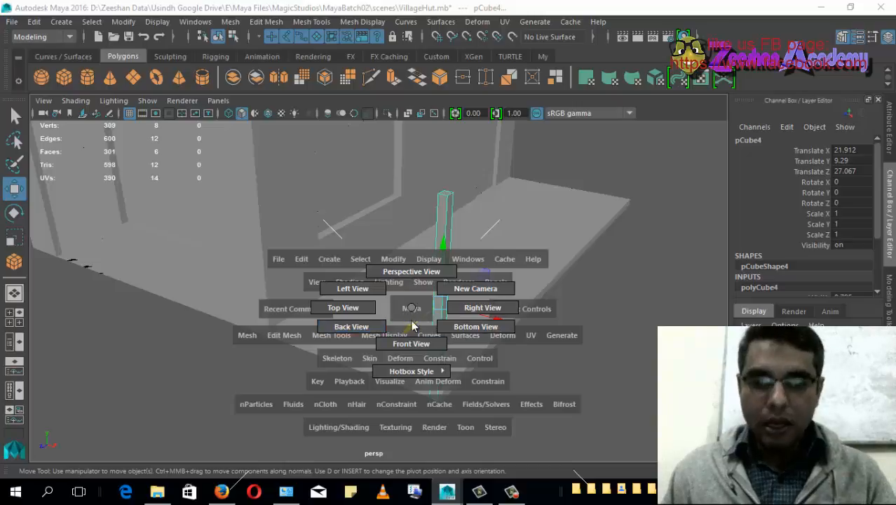
drag(412, 309, 415, 346)
alt+middle_drag(443, 375, 415, 330)
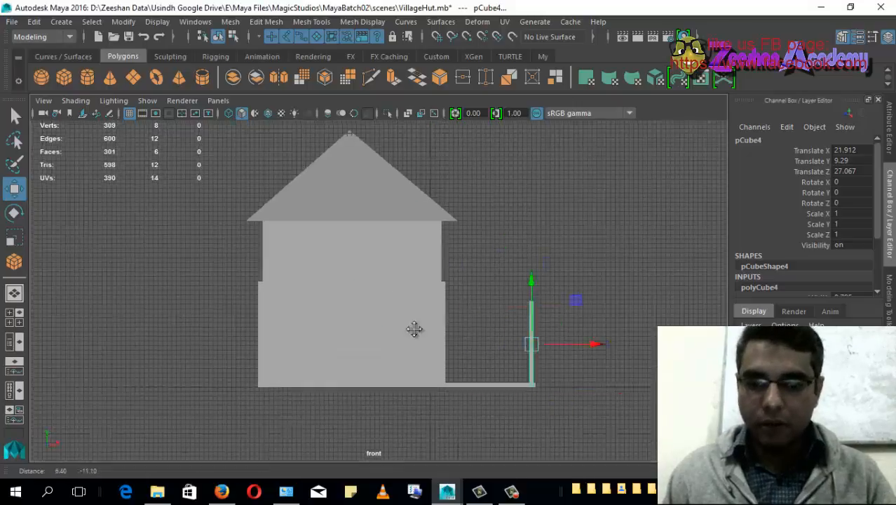
alt+right_drag(414, 331, 547, 315)
alt+middle_drag(674, 369, 561, 312)
alt+right_drag(561, 312, 642, 344)
alt+middle_drag(641, 344, 547, 250)
mouse_move(612, 258)
mouse_down()
mouse_move(582, 266)
mouse_move(598, 265)
mouse_up()
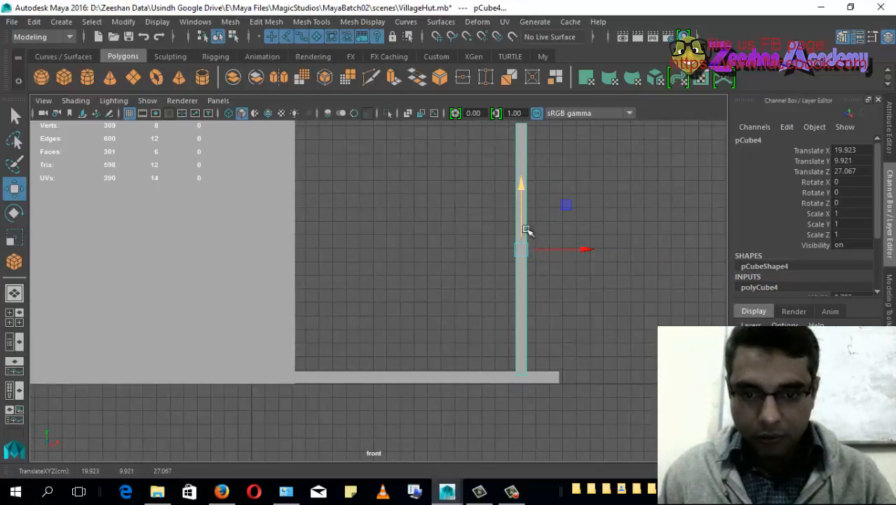
Step: Raise the post's four top vertices to about Y 22.898 and return the post to object selection
alt+middle_drag(525, 163, 524, 244)
right_drag(518, 235, 466, 137)
drag(478, 167, 558, 225)
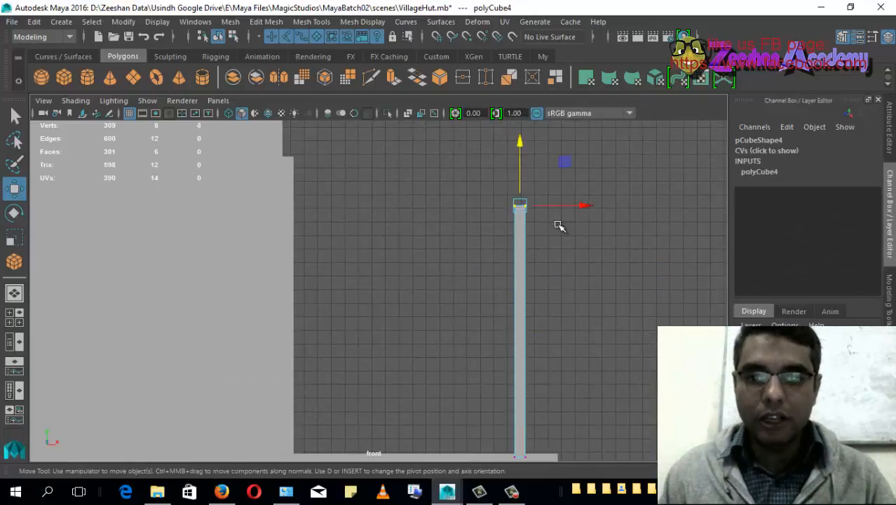
drag(520, 141, 520, 103)
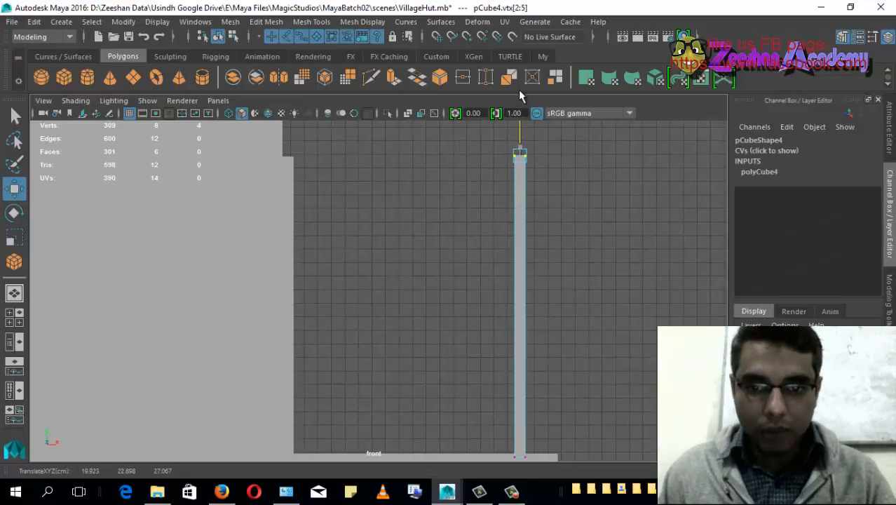
scroll(533, 303, down, 1)
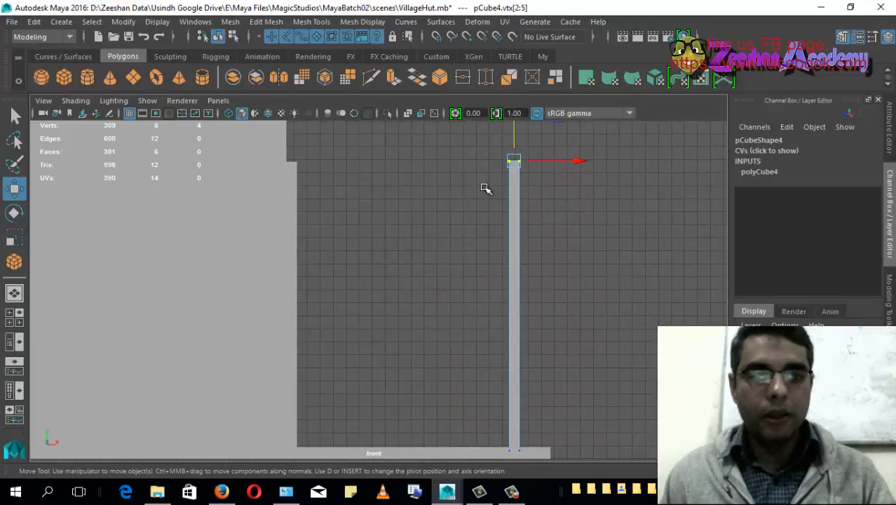
right_drag(515, 170, 565, 94)
click(520, 187)
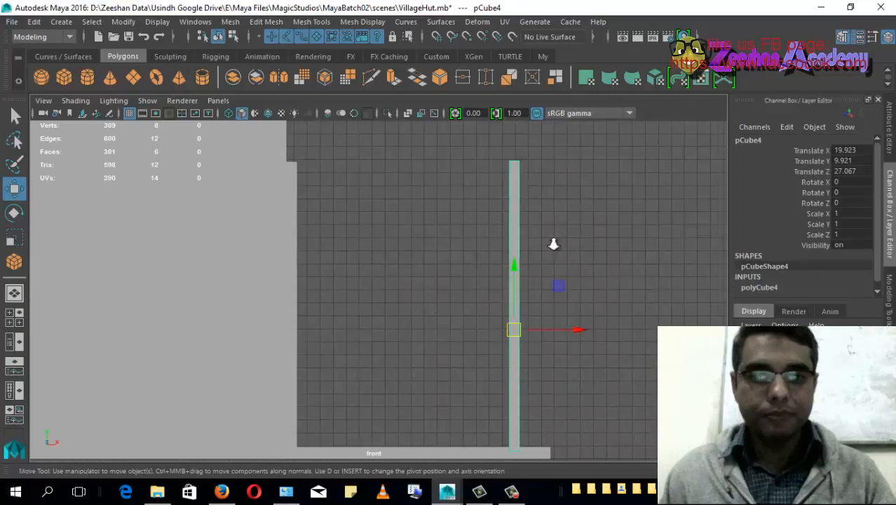
Step: Move the post outward to the slab's outer edge in the perspective view, at about X 22.21
key(space)
mouse_move(482, 274)
mouse_down()
mouse_move(493, 244)
mouse_move(482, 273)
mouse_move(492, 262)
mouse_move(483, 240)
mouse_move(486, 290)
mouse_up()
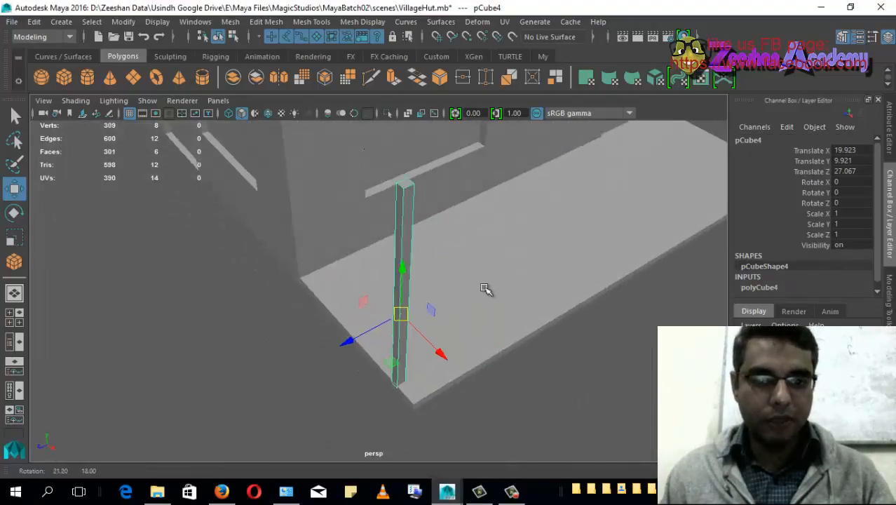
click(442, 346)
click(397, 345)
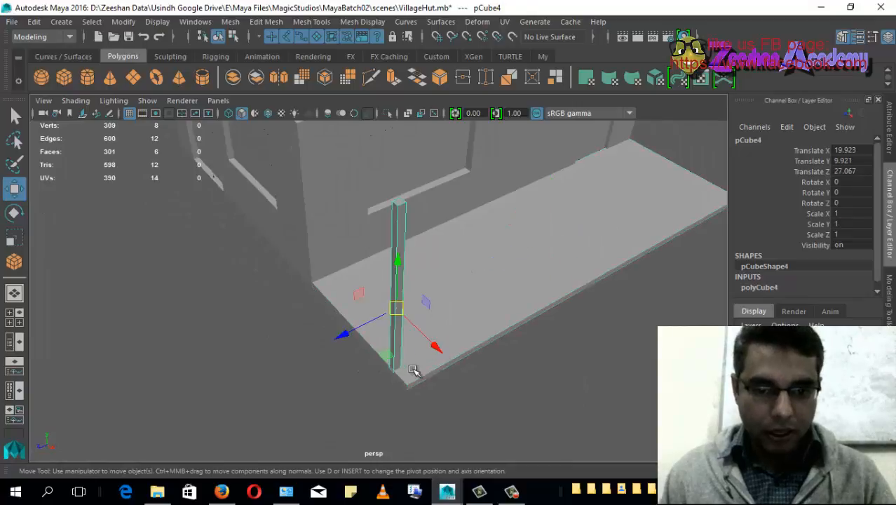
drag(435, 351, 438, 315)
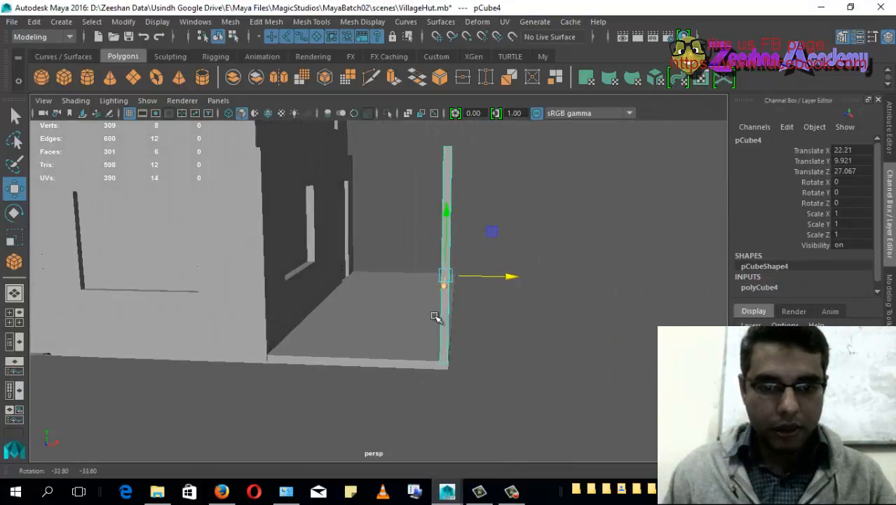
Step: Narrow the porch slab by moving the four vertices of its outer edge toward the wall, to about X 18.830
click(410, 340)
right_drag(414, 148, 366, 160)
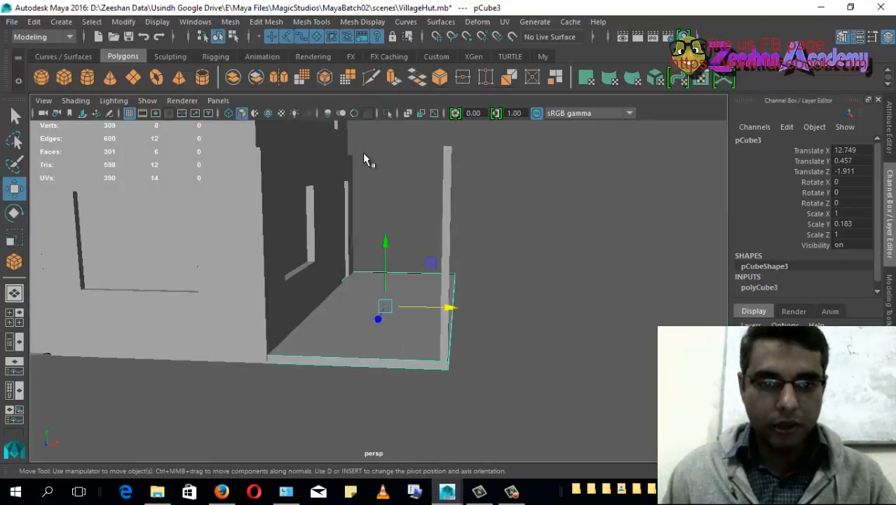
drag(516, 319, 486, 313)
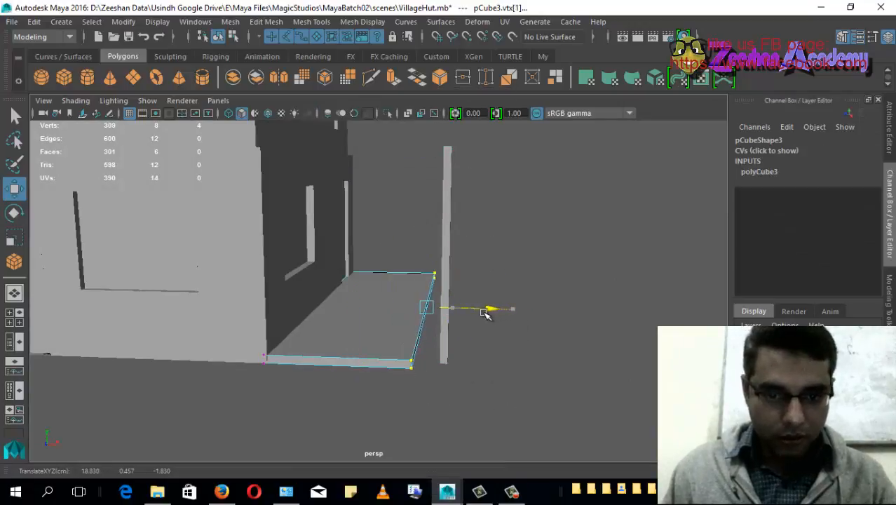
Step: Reposition the post just inside the narrowed slab's outer corner, at about X 17.912 and Z 26.852
click(447, 345)
drag(511, 274, 470, 275)
alt+drag(471, 276, 372, 312)
alt+right_drag(374, 312, 533, 337)
alt+middle_drag(533, 337, 451, 227)
alt+drag(434, 252, 354, 276)
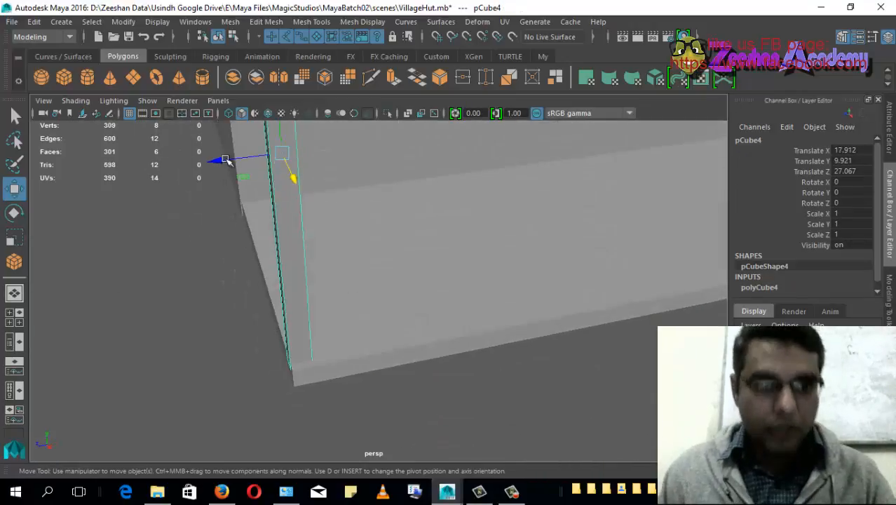
drag(217, 160, 379, 340)
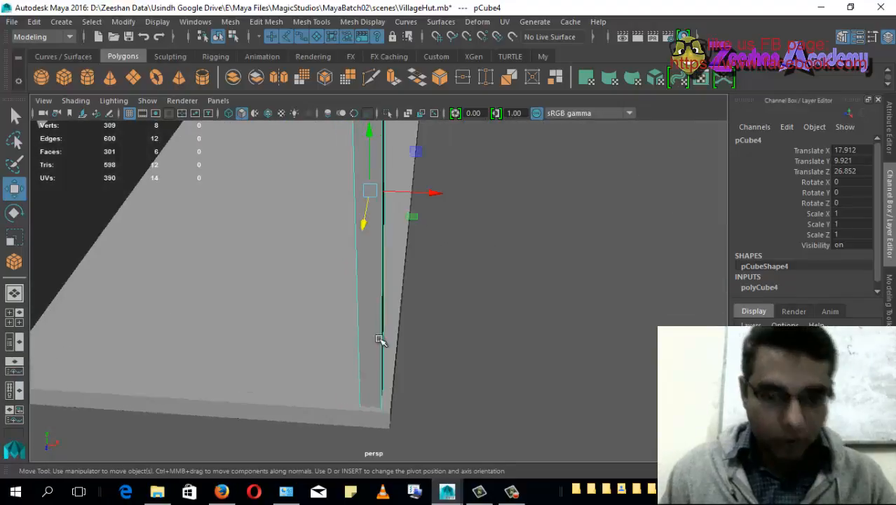
Step: Duplicate the post twice along the slab's outer edge, placing the copies at about Z -12.607 and Z -30.288
alt+right_drag(452, 315, 430, 245)
alt+middle_drag(431, 245, 421, 324)
alt+drag(420, 324, 308, 281)
alt+right_drag(308, 281, 152, 220)
alt+drag(561, 298, 408, 258)
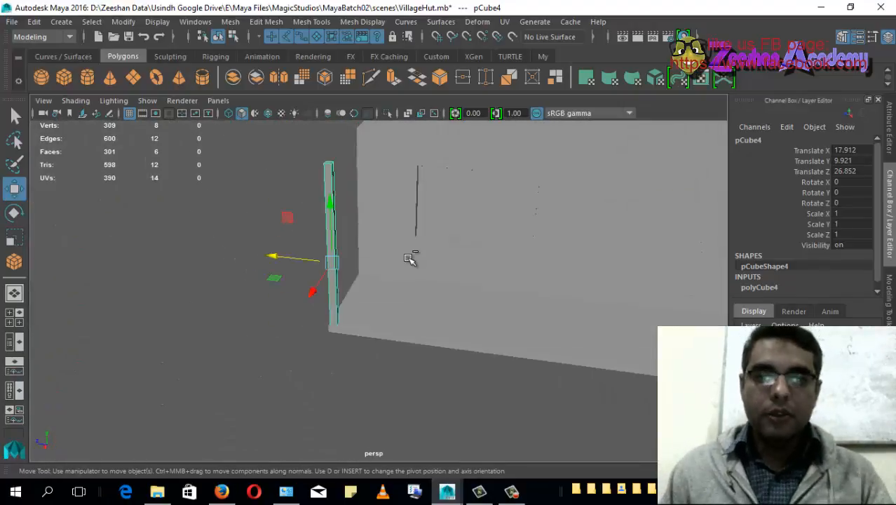
key(ctrl+d)
drag(315, 263, 435, 314)
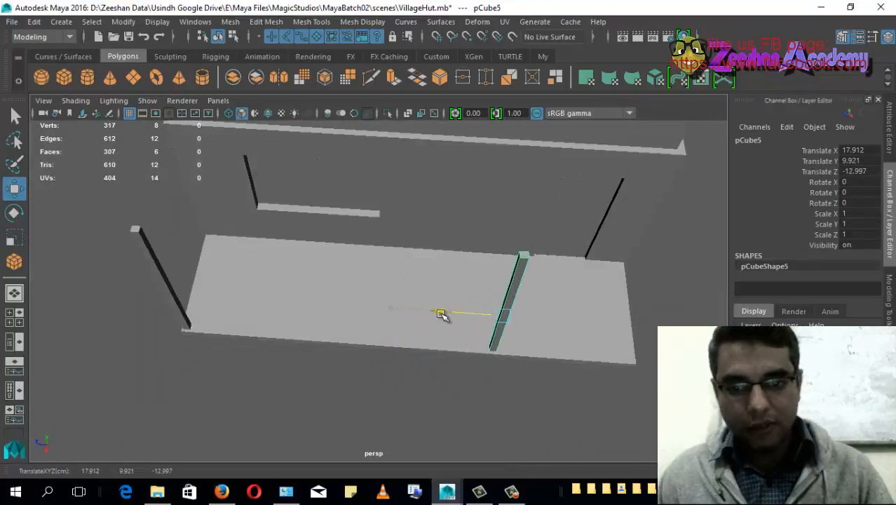
alt+drag(515, 315, 419, 302)
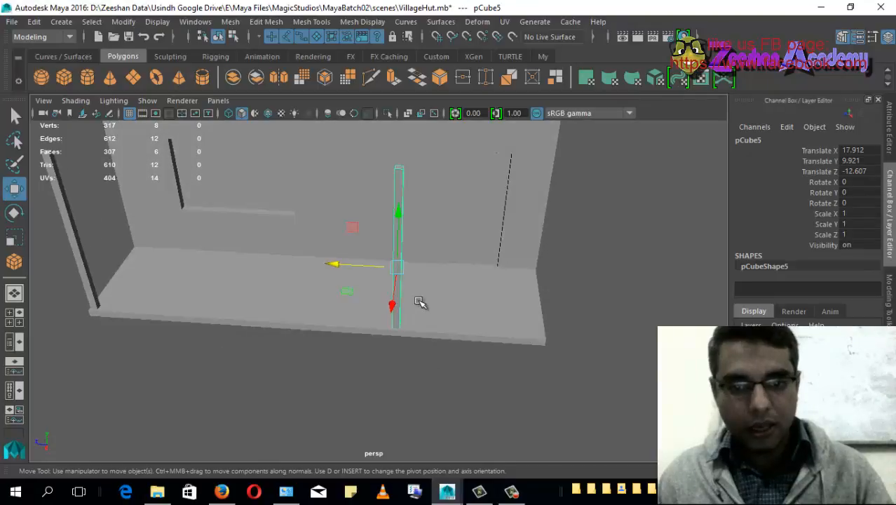
drag(330, 275, 411, 334)
alt+drag(407, 293, 395, 289)
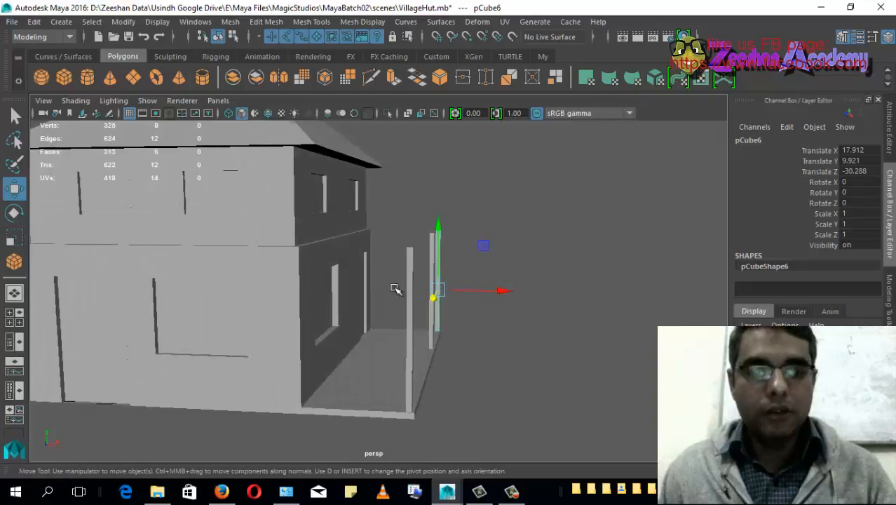
Step: Duplicate the porch slab and raise the copy to the tops of the posts, at about Y 22.175
click(64, 78)
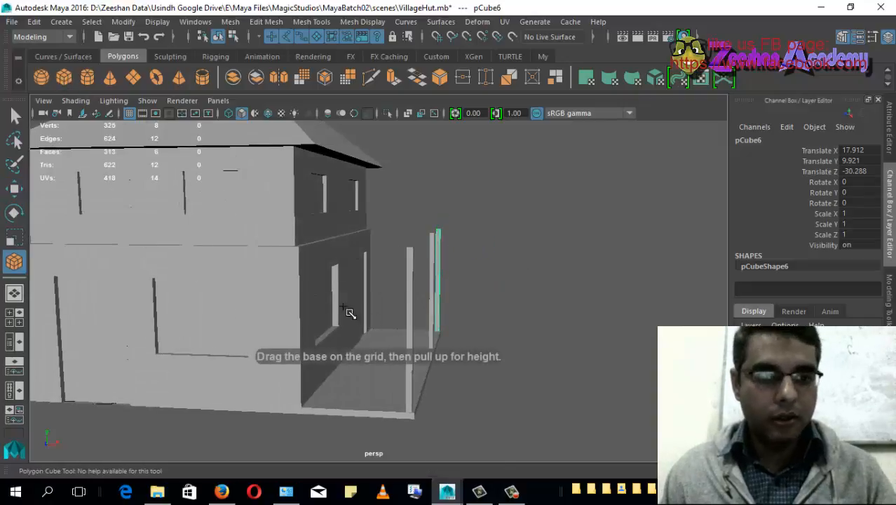
key(q)
click(389, 362)
alt+drag(390, 367, 387, 357)
key(w)
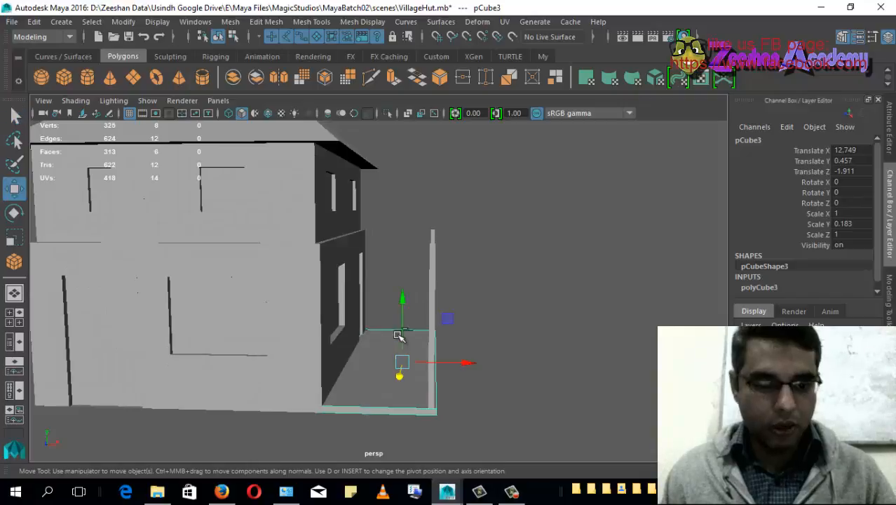
key(ctrl+d)
drag(405, 306, 395, 187)
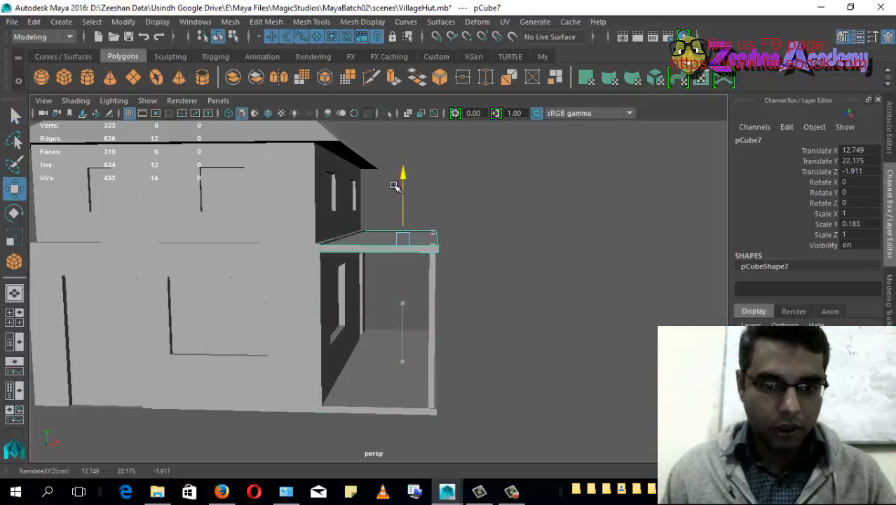
Step: Tilt the upper porch slab so it slopes down away from the wall, setting its Z rotation to -25
key(space)
drag(387, 251, 401, 353)
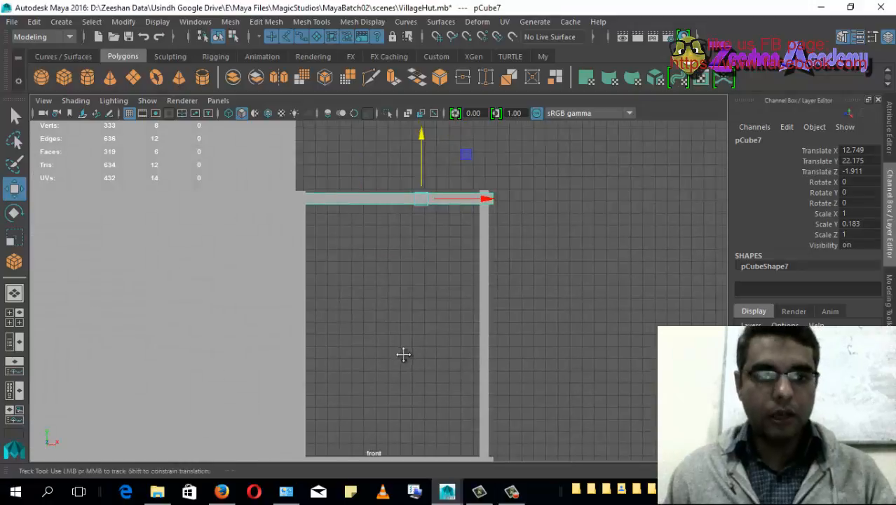
alt+middle_drag(415, 456, 394, 378)
click(403, 399)
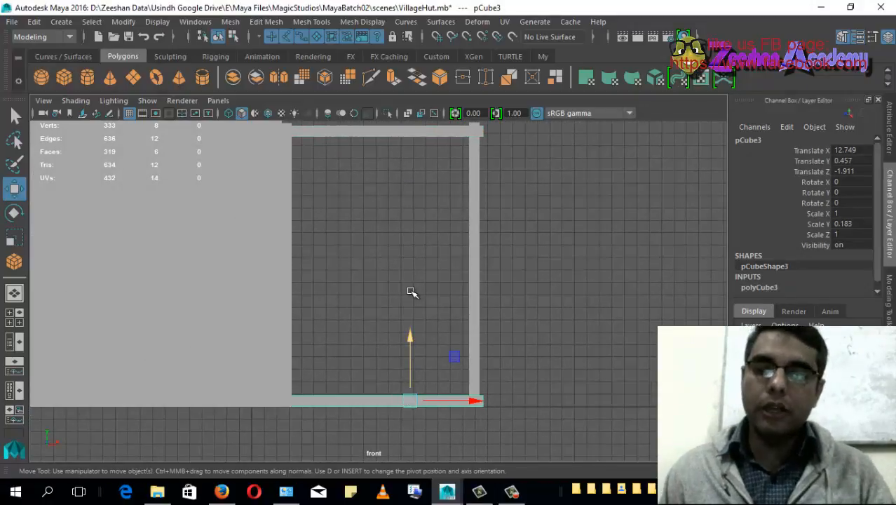
click(424, 130)
alt+middle_drag(421, 166, 421, 195)
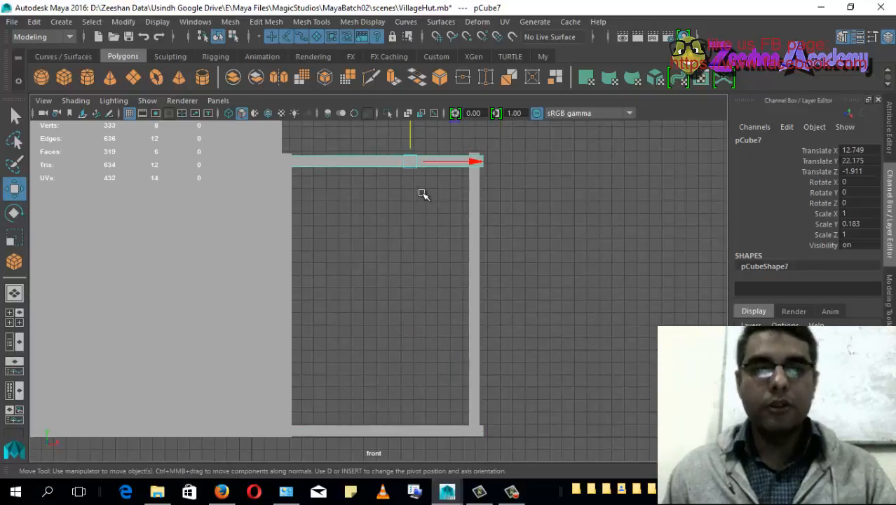
key(e)
alt+middle_drag(413, 237, 415, 282)
drag(451, 249, 425, 274)
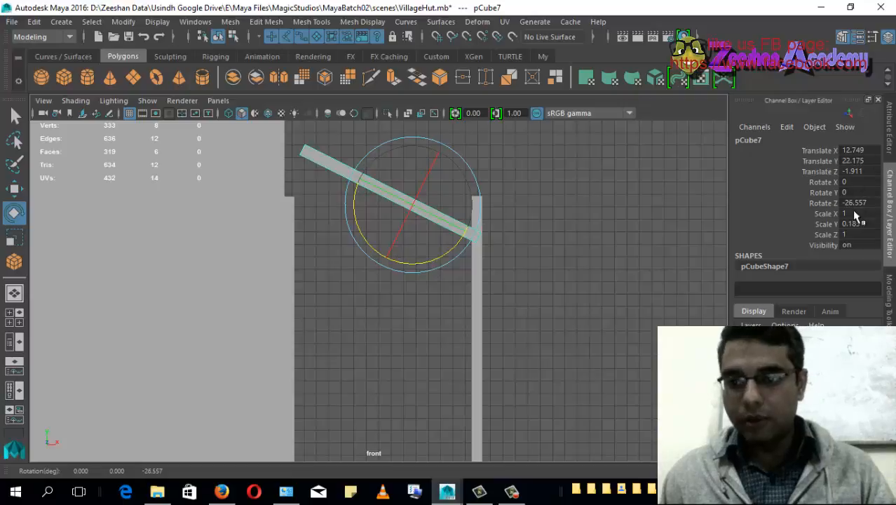
text(-45)
key(Return)
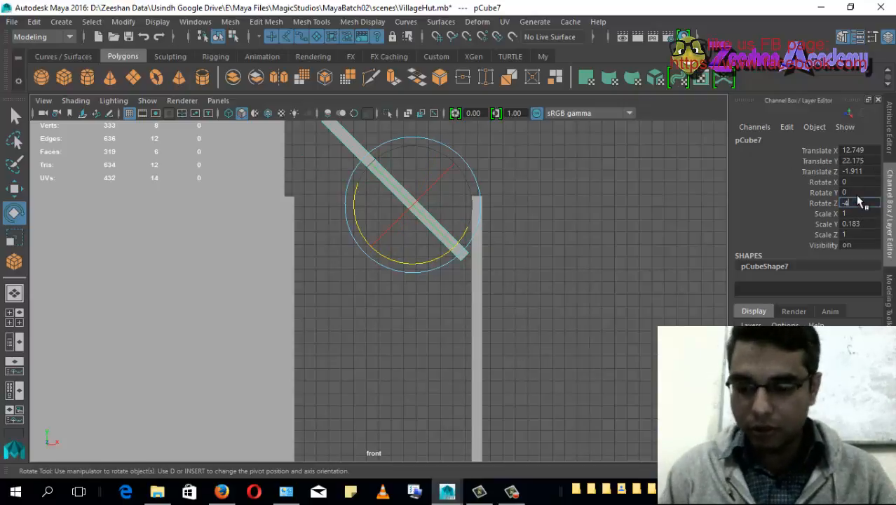
key(Return)
alt+drag(408, 250, 424, 274)
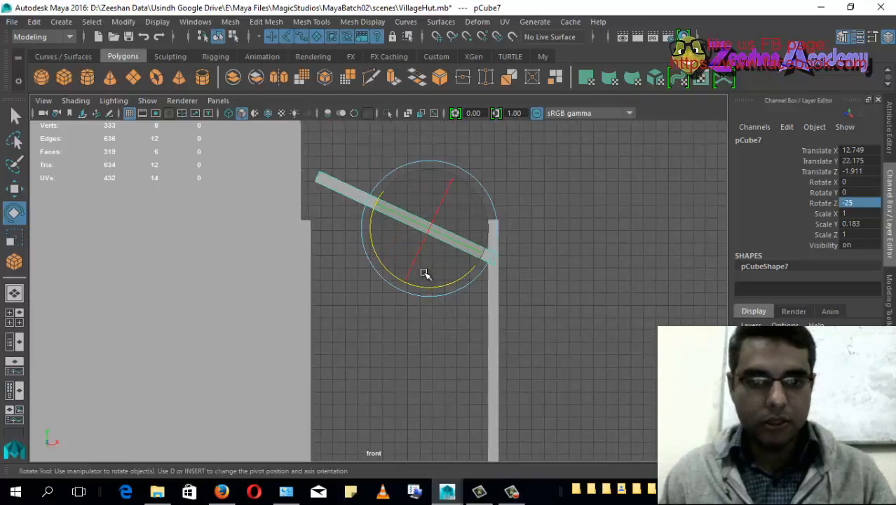
Step: Fit the tilted slab against the wall's ledge with a Z rotation of about -14.367 and a height of about Y 19.847
key(w)
drag(429, 174, 442, 219)
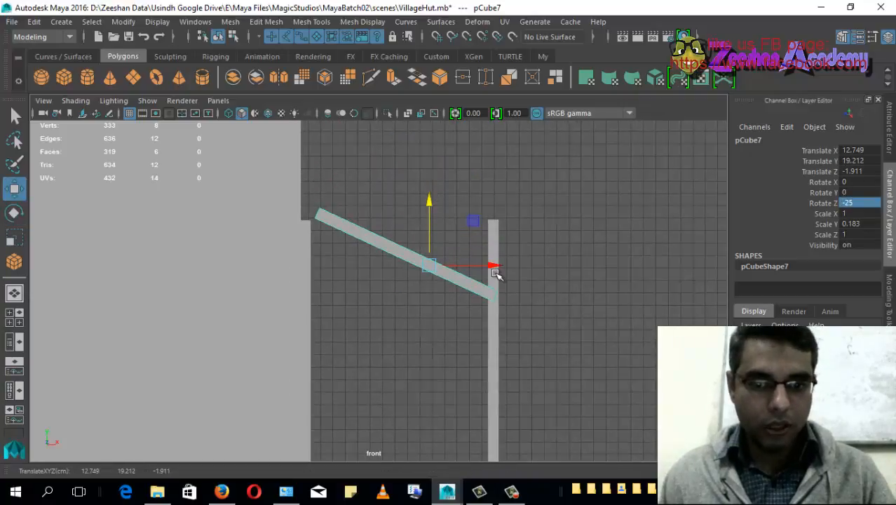
key(e)
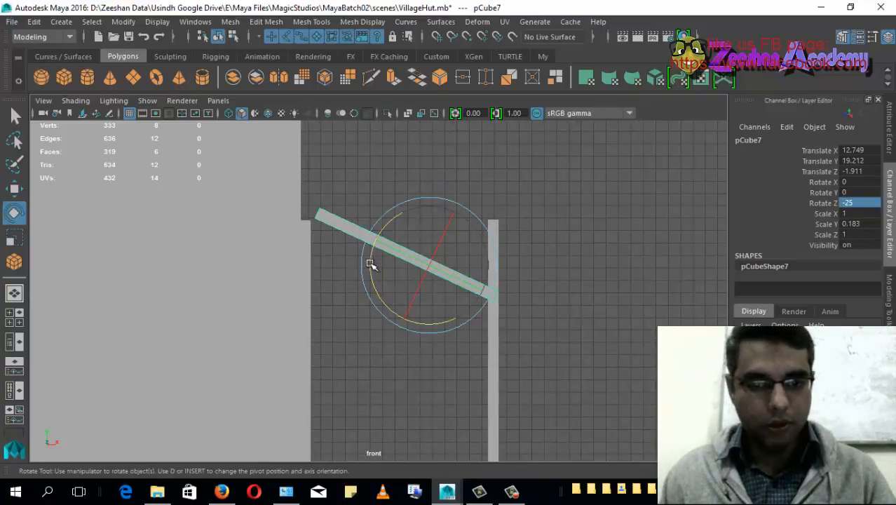
drag(370, 262, 373, 271)
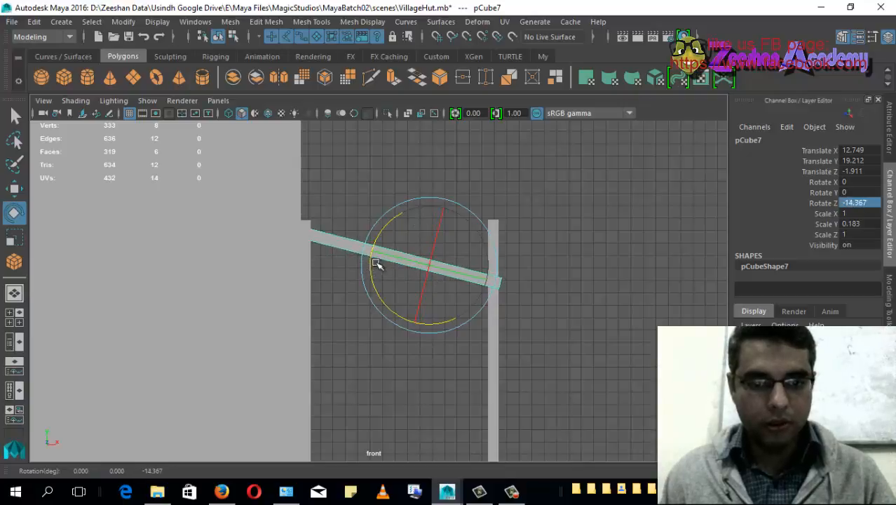
key(w)
drag(426, 204, 429, 199)
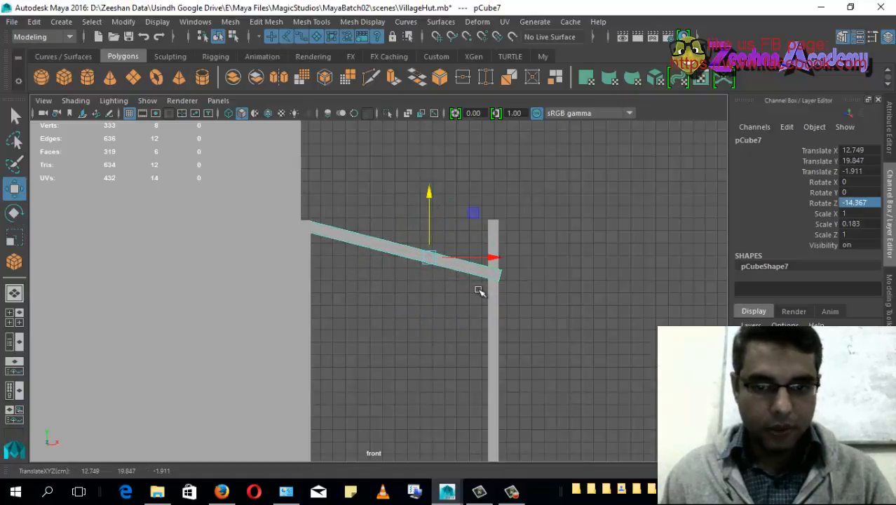
Step: Shorten the corner post at Z 26.852 by lowering its four top vertices to the underside of the sloped porch roof
key(space)
drag(476, 281, 344, 272)
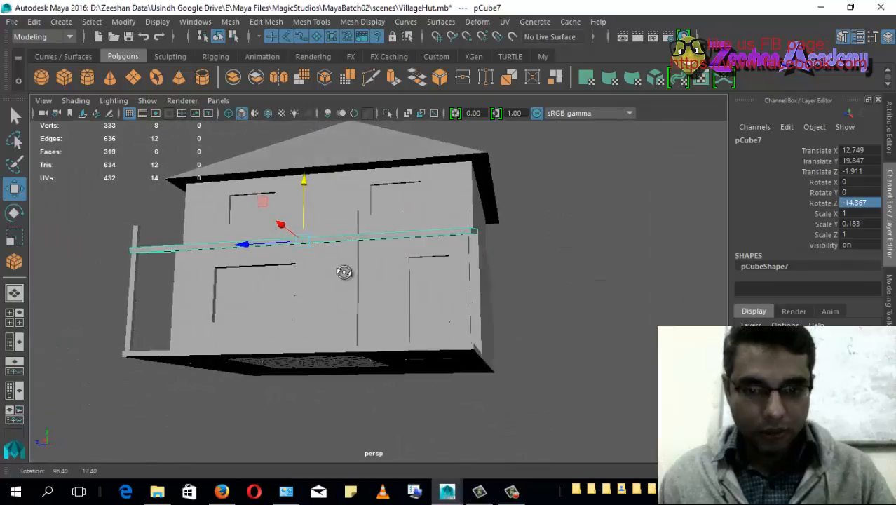
alt+right_drag(344, 272, 480, 320)
alt+drag(480, 319, 440, 343)
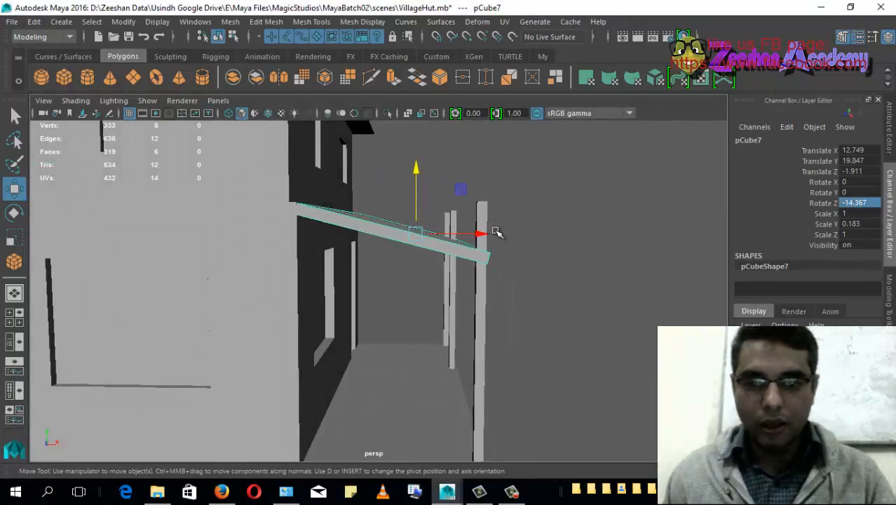
click(485, 211)
right_drag(485, 210, 423, 116)
drag(508, 214, 453, 197)
key(space)
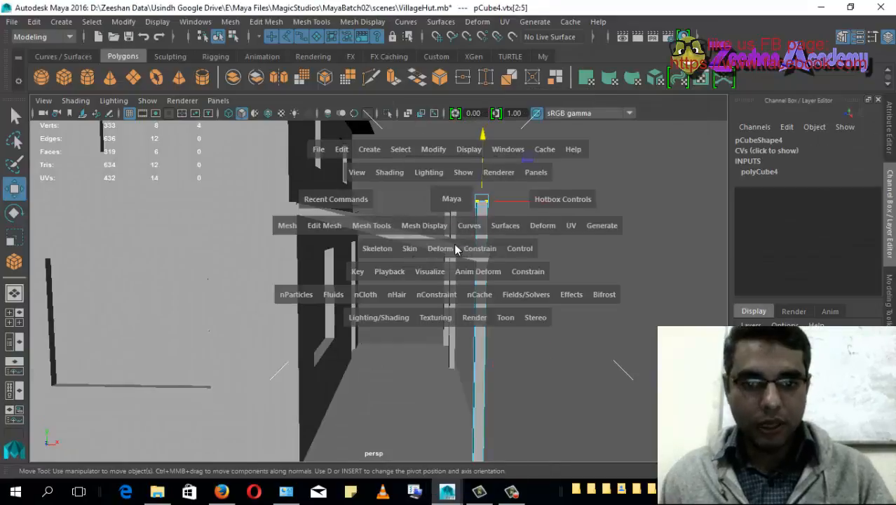
drag(456, 250, 472, 273)
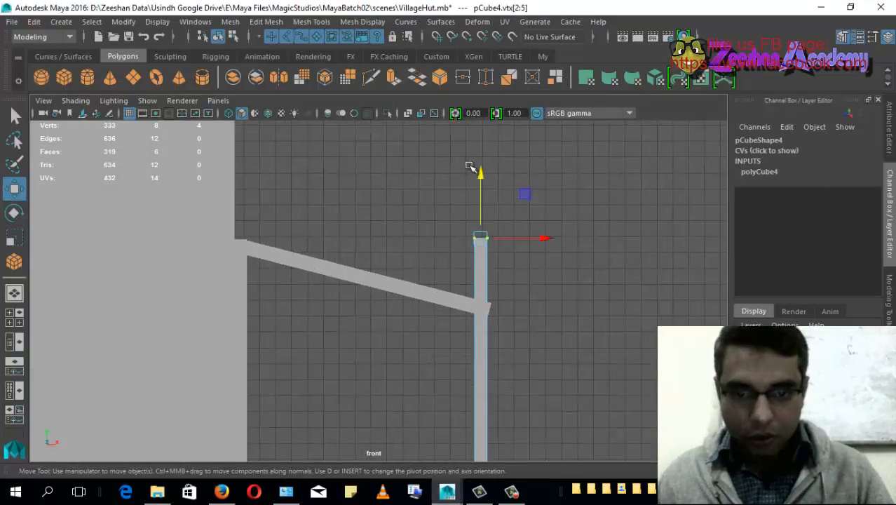
drag(470, 166, 537, 259)
Step: Lower the middle post's top vertices into the sloped roof's thickness, slightly above Y 18.350, checking the fit in wireframe
right_drag(487, 250, 424, 116)
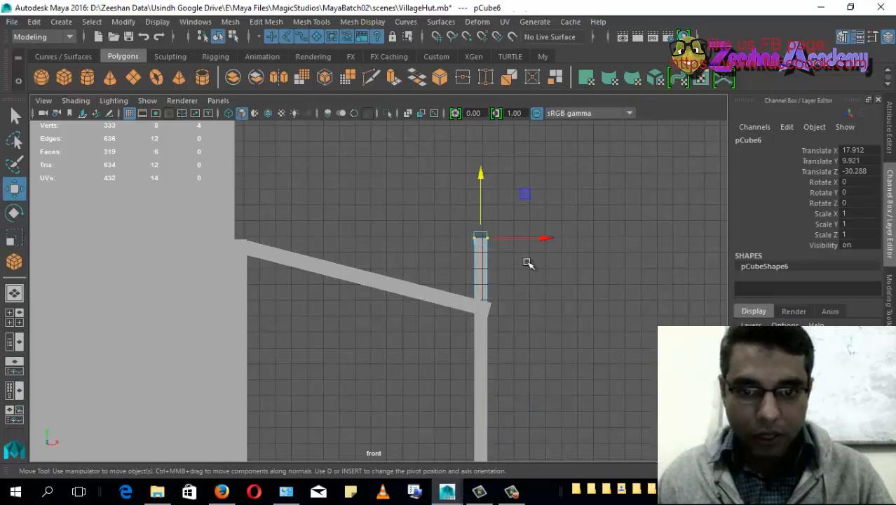
drag(481, 181, 484, 252)
key(4)
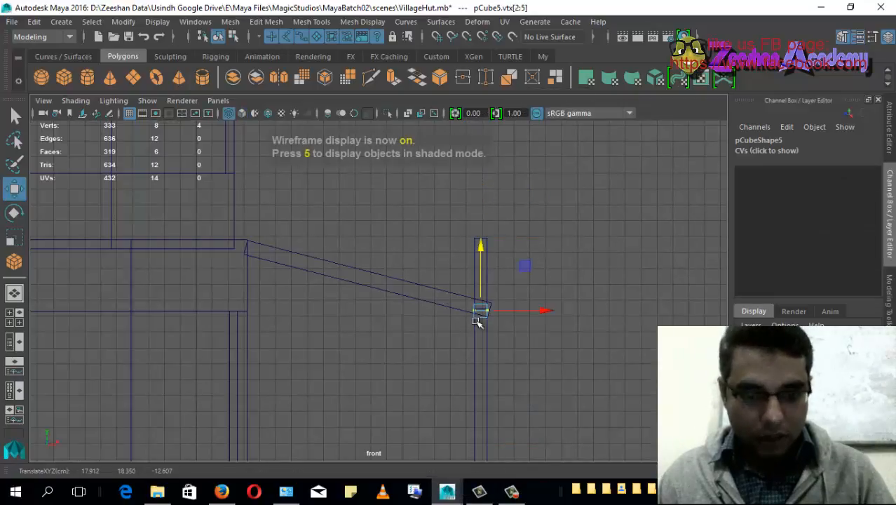
scroll(484, 254, up, 5)
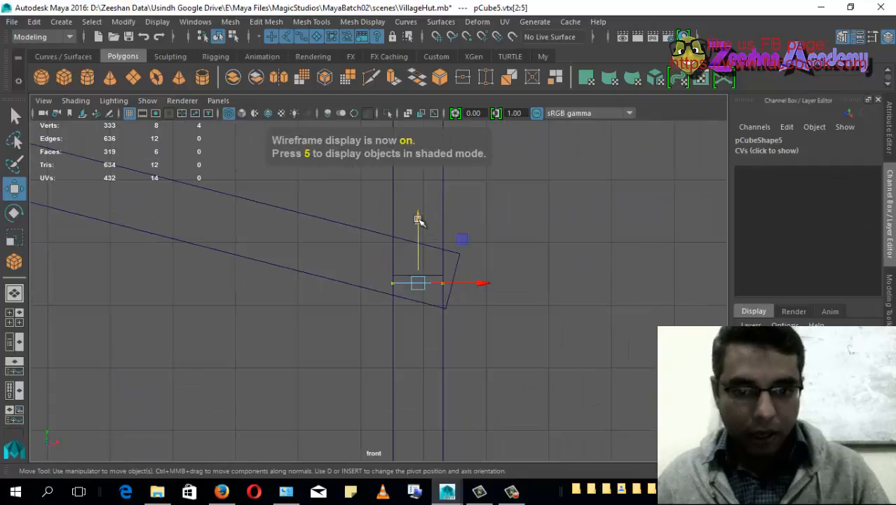
drag(419, 220, 418, 214)
Step: Lower the four top vertices of the remaining tall post into the sloped roof, to about Y 18.516
scroll(367, 251, down, 5)
alt+middle_drag(400, 160, 386, 238)
drag(386, 235, 413, 235)
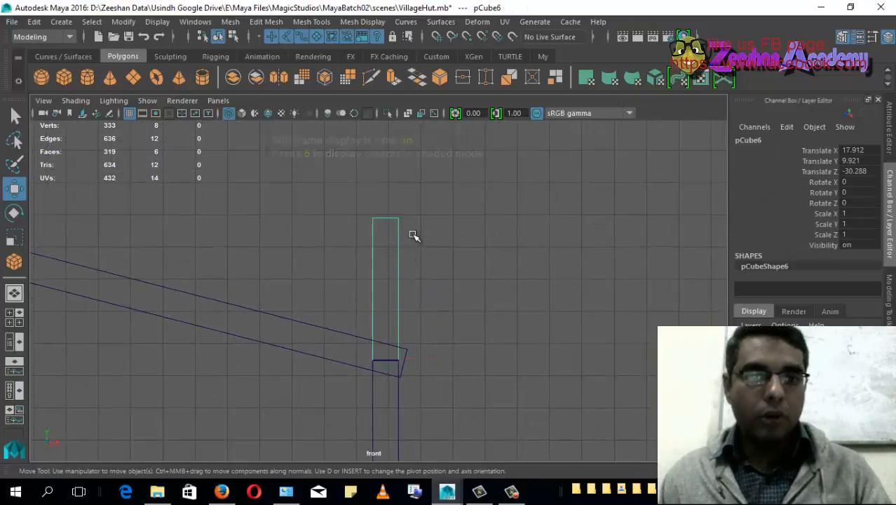
right_drag(390, 133, 336, 146)
drag(336, 146, 426, 229)
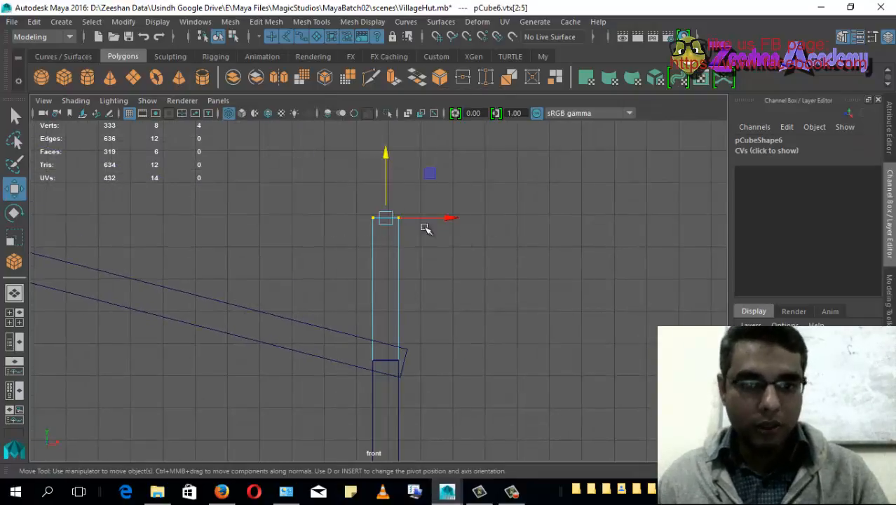
drag(385, 159, 390, 272)
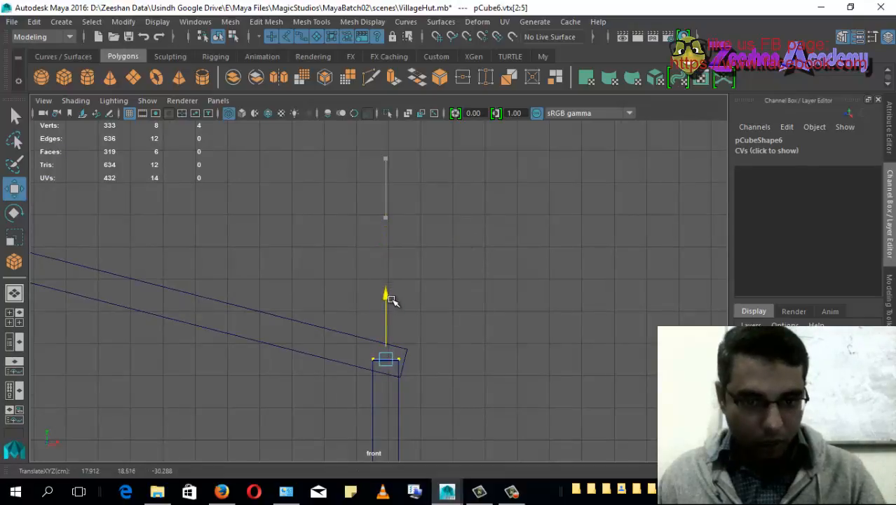
Step: Examine the sloped porch roof and its shortened posts from several angles in shaded perspective view
key(space)
mouse_move(436, 326)
mouse_down()
mouse_move(439, 296)
mouse_move(406, 314)
mouse_up()
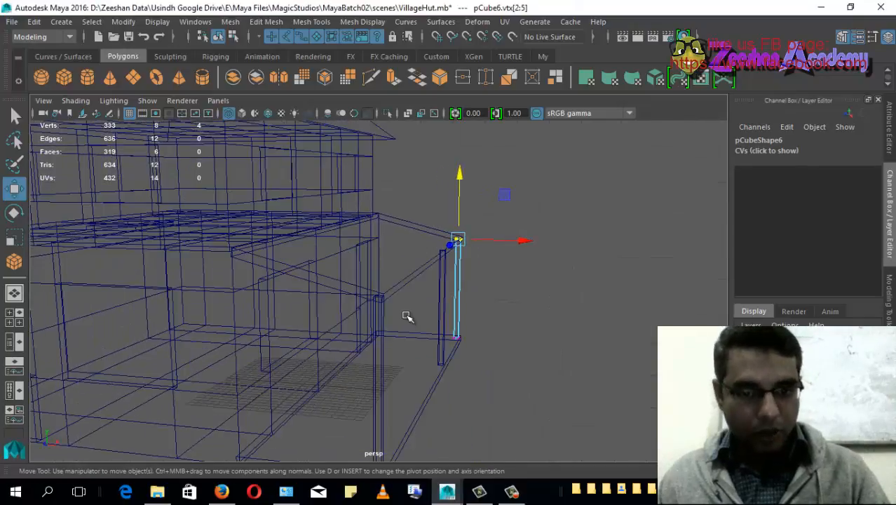
key(5)
mouse_move(489, 330)
alt+mouse_down()
mouse_move(307, 322)
mouse_move(502, 327)
mouse_move(431, 372)
mouse_move(472, 315)
mouse_move(452, 307)
mouse_move(324, 333)
mouse_move(165, 343)
mouse_move(340, 327)
mouse_move(216, 361)
mouse_move(371, 305)
mouse_move(352, 337)
alt+mouse_up()
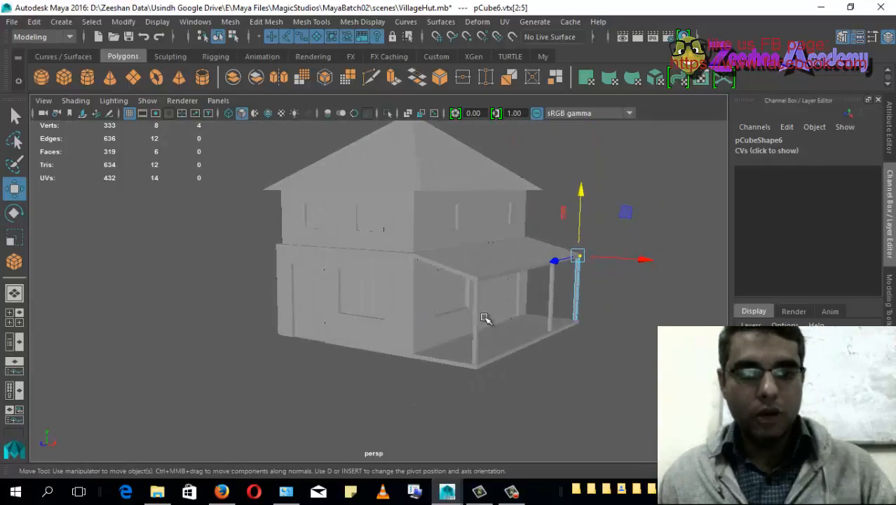
alt+drag(485, 319, 599, 286)
scroll(437, 281, up, 3)
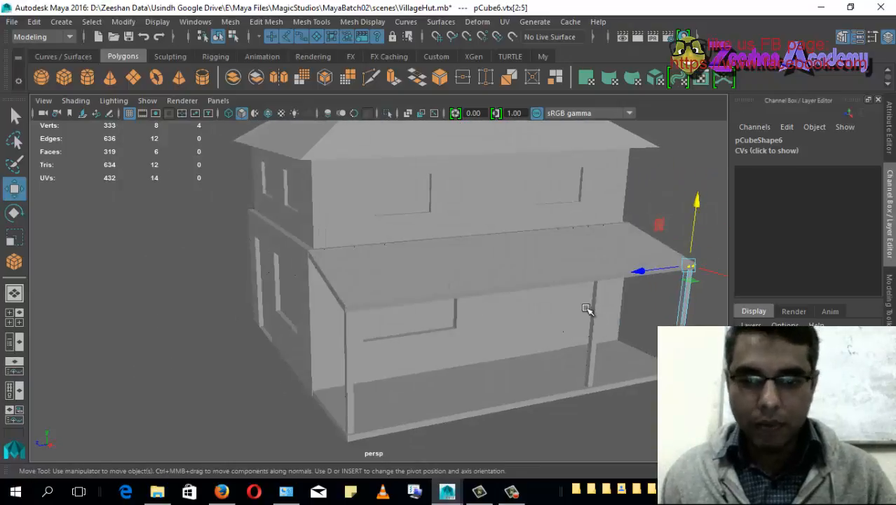
alt+drag(375, 191, 372, 372)
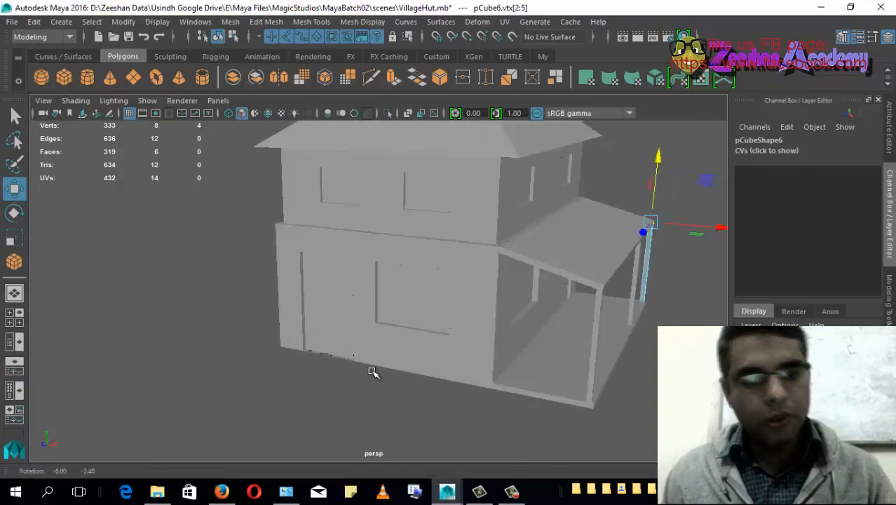
alt+drag(360, 333, 597, 244)
click(595, 244)
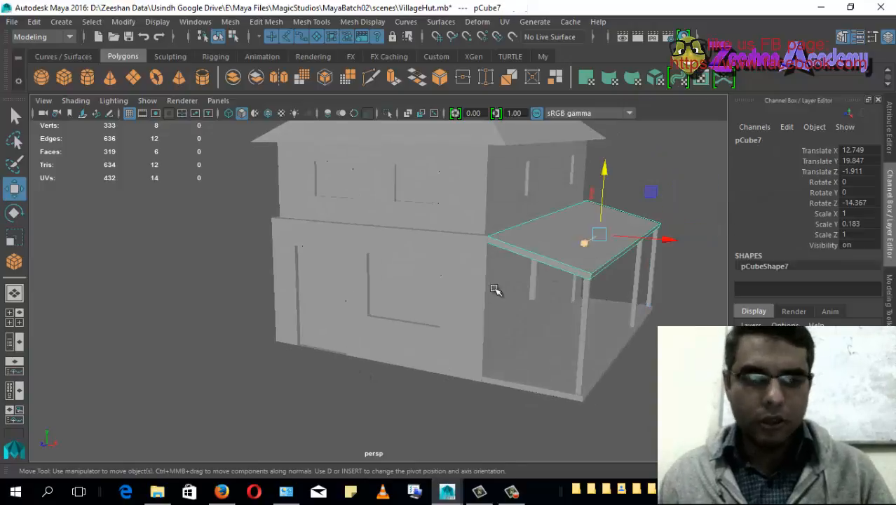
alt+drag(497, 290, 278, 315)
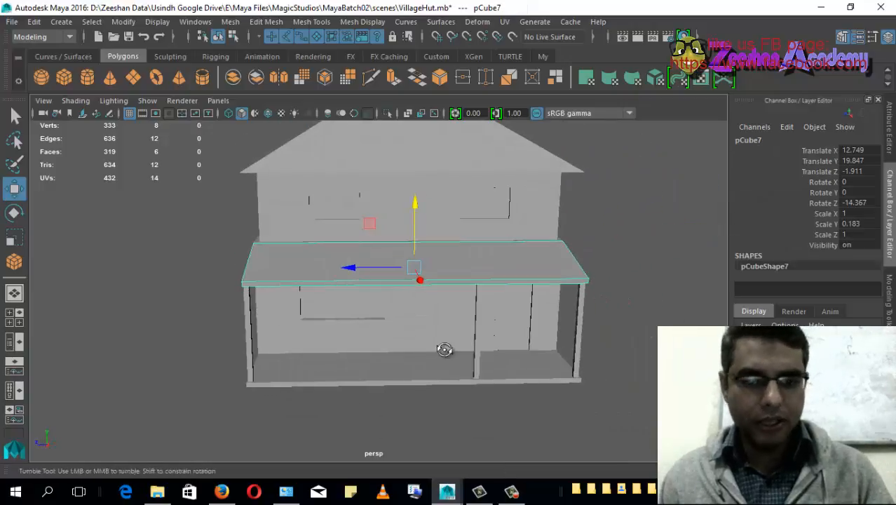
alt+drag(444, 349, 468, 340)
alt+drag(495, 332, 496, 333)
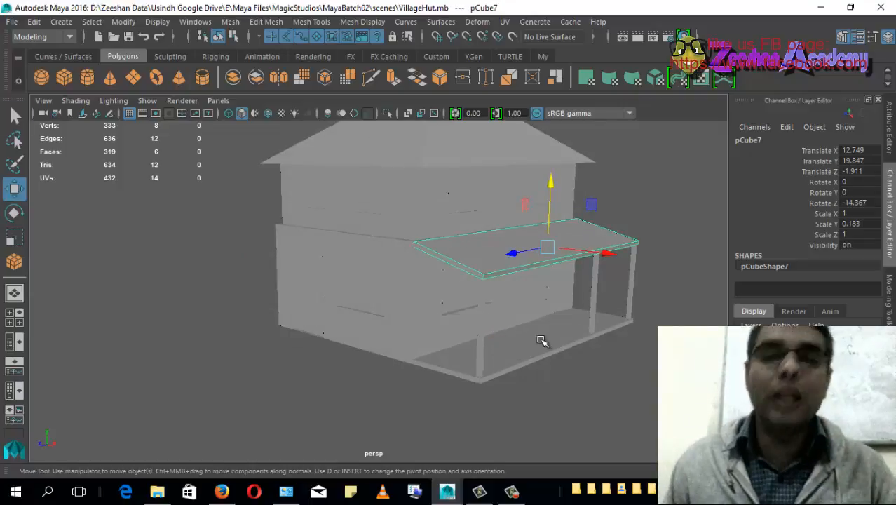
alt+drag(540, 341, 528, 342)
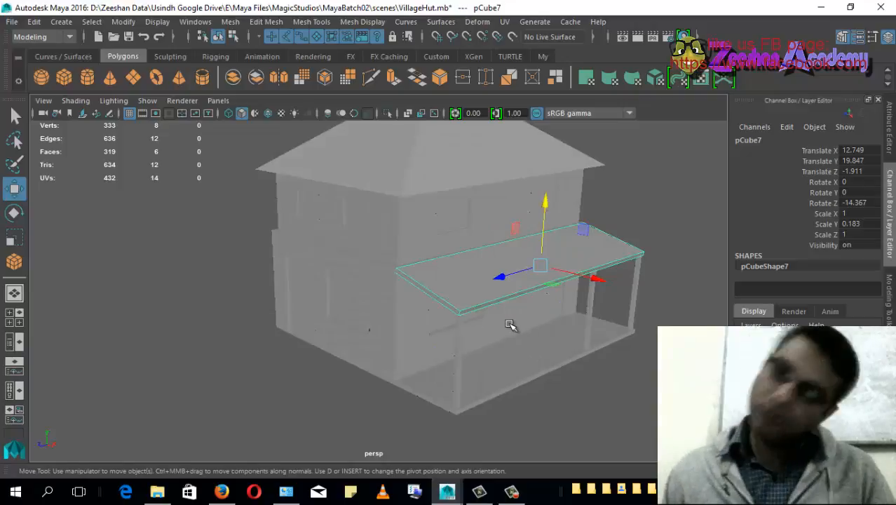
alt+drag(520, 318, 552, 312)
Step: Duplicate the sloped porch roof slab and move the copy along Z to about 30.108
key(e)
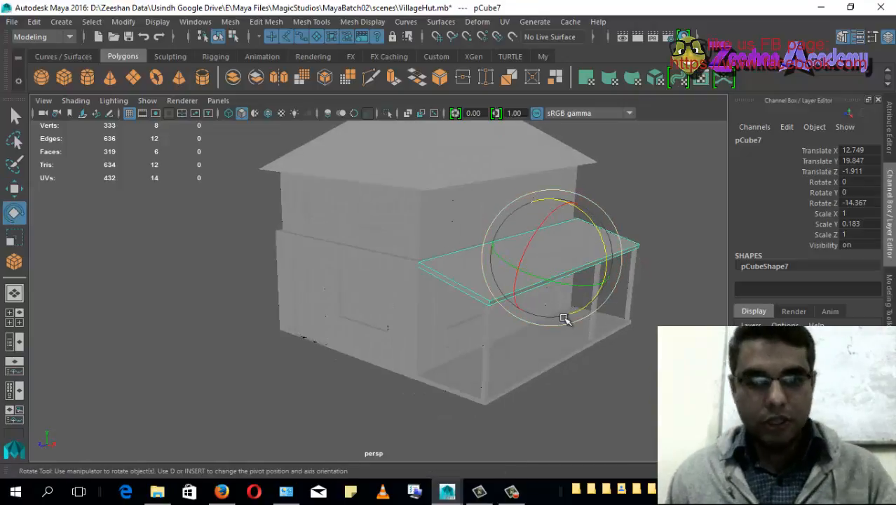
key(ctrl+d)
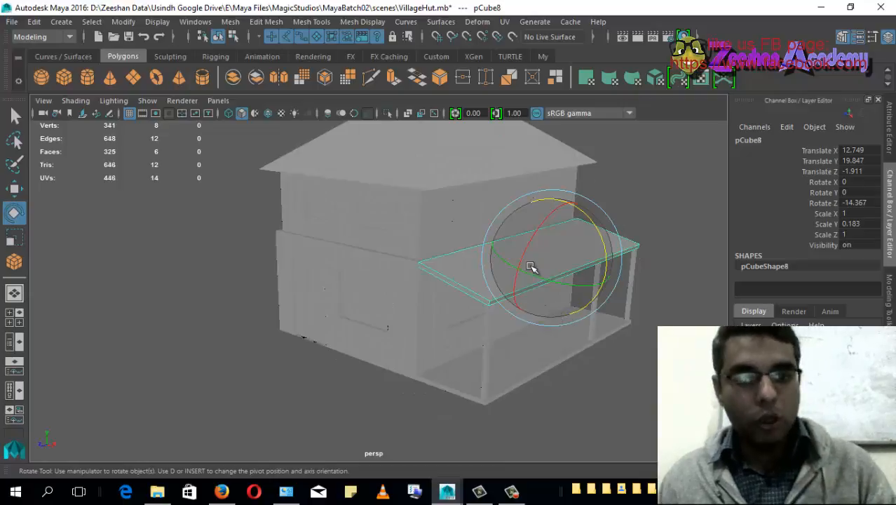
key(w)
drag(537, 266, 432, 310)
key(e)
alt+drag(400, 344, 643, 358)
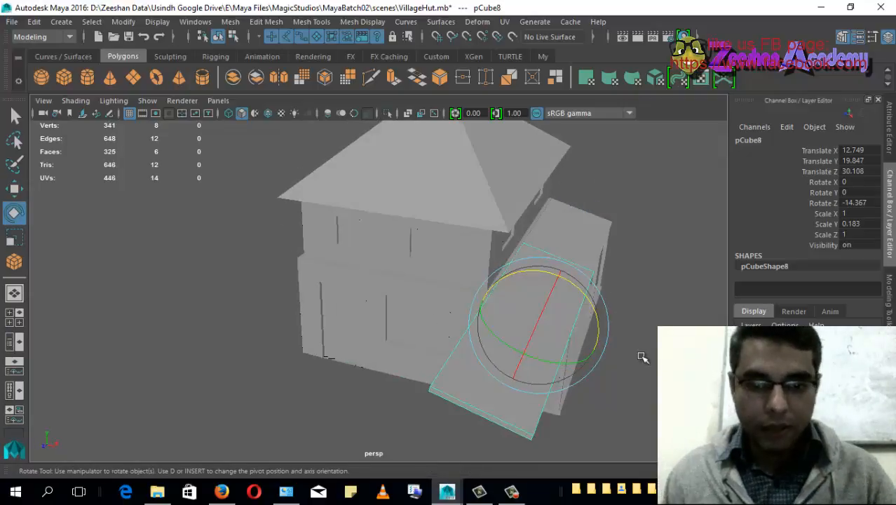
Step: Set the duplicated roof slab's Y rotation to 90 so it runs along the adjacent wall
double_click(865, 193)
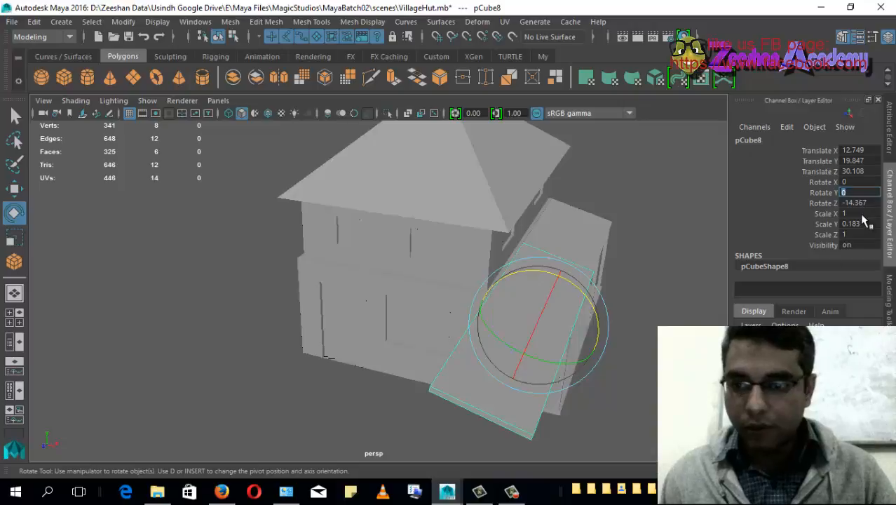
key(Return)
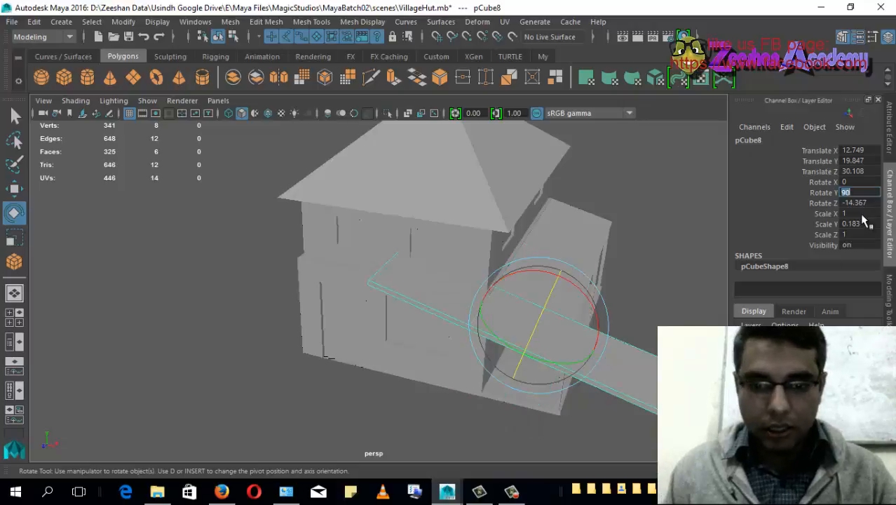
alt+drag(459, 302, 432, 321)
key(space)
click(455, 283)
Step: Level the duplicated slab by setting its Z rotation to 0, and slide it along the adjacent wall to about X -9.242
double_click(862, 203)
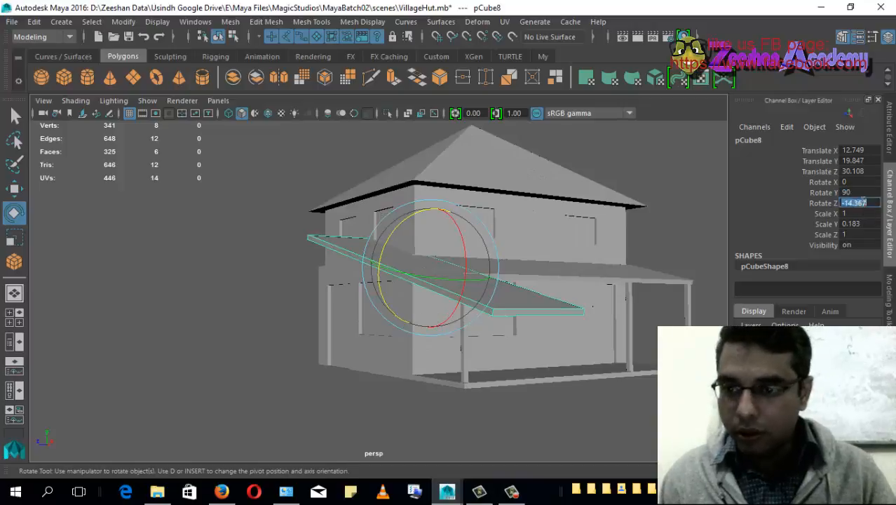
text(0)
key(Return)
alt+drag(708, 242, 516, 363)
key(w)
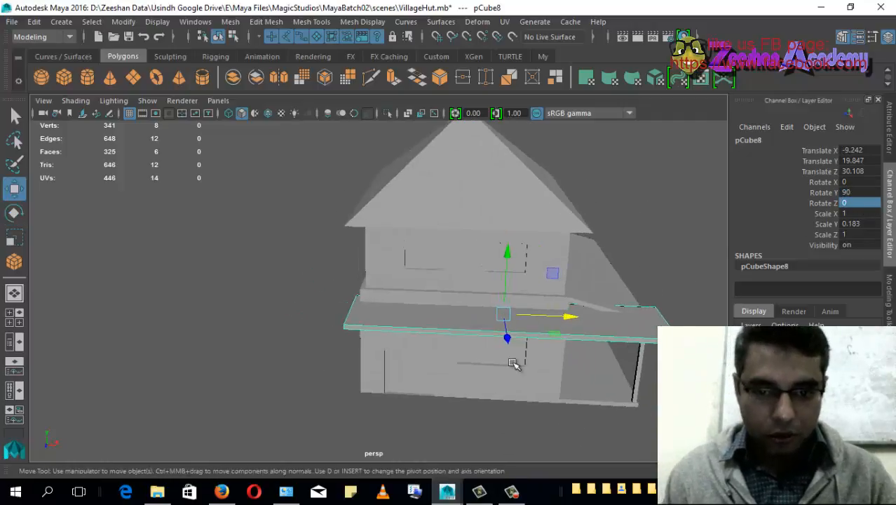
Step: Shrink the duplicated roof slab to a Z scale of 0.236 and slide it along the wall to X -28.432
key(r)
drag(565, 317, 463, 327)
key(w)
alt+right_drag(418, 365, 621, 336)
alt+drag(620, 336, 455, 206)
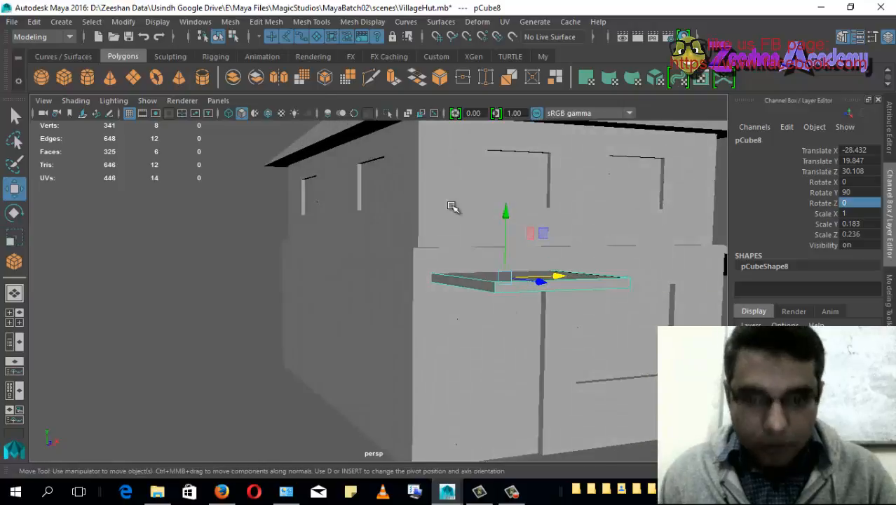
Step: With wireframe shown over the shading, raise the small slab to Y 22.215 and tilt it to about 67.062 in Y rotation
click(268, 113)
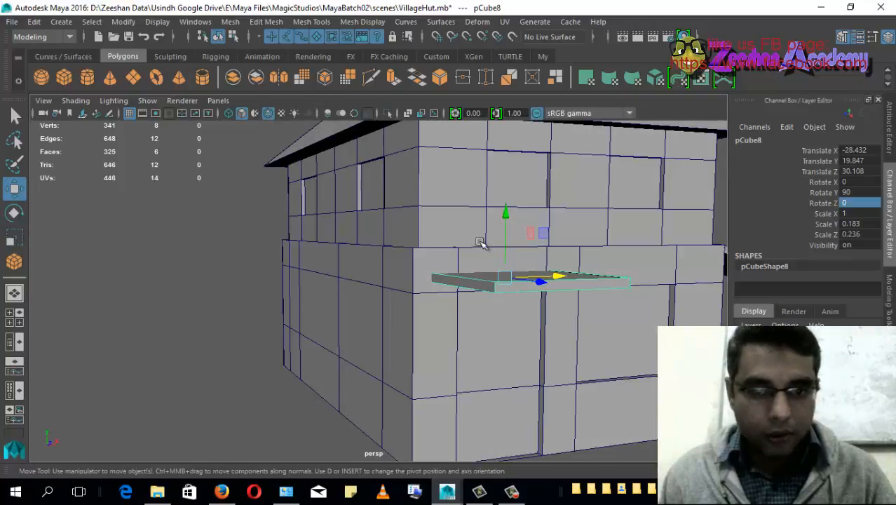
mouse_move(482, 242)
alt+mouse_down()
mouse_move(441, 234)
mouse_move(495, 242)
mouse_move(518, 261)
alt+mouse_up()
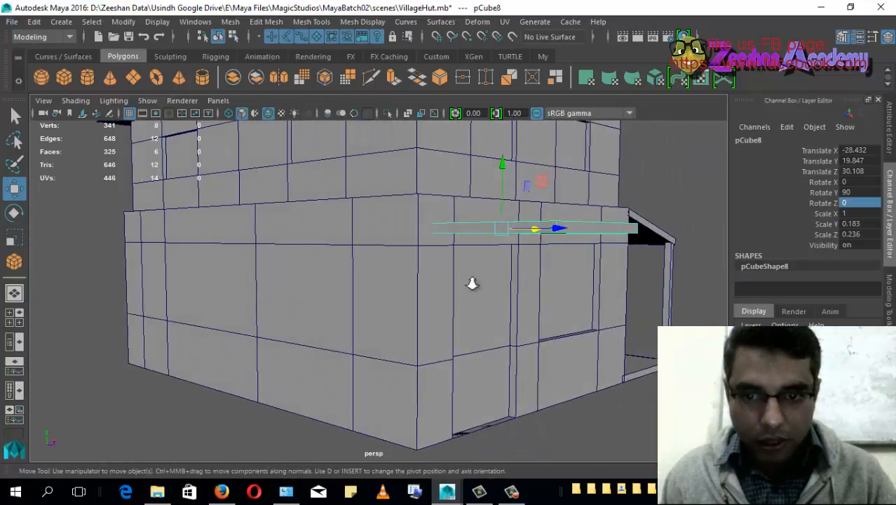
alt+drag(472, 283, 532, 264)
drag(504, 228, 500, 200)
key(e)
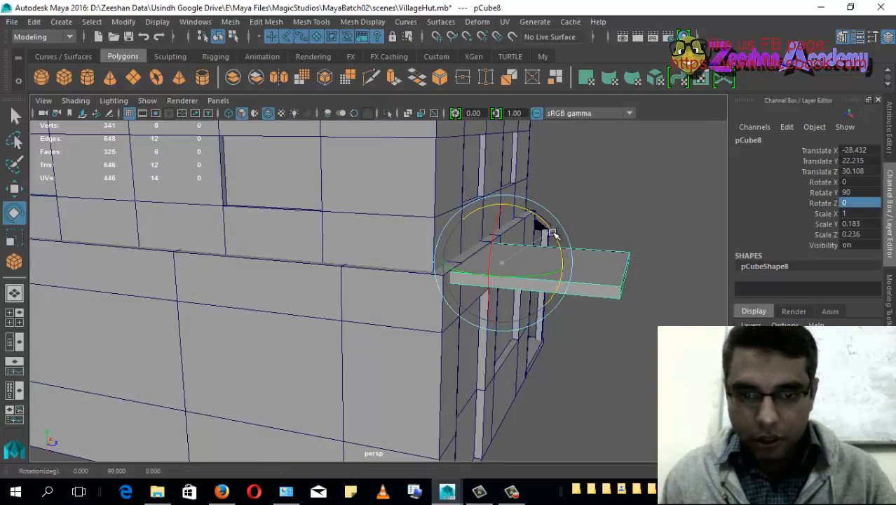
drag(544, 235, 351, 259)
Step: Set the large porch roof slab's Z rotation to -15
click(645, 335)
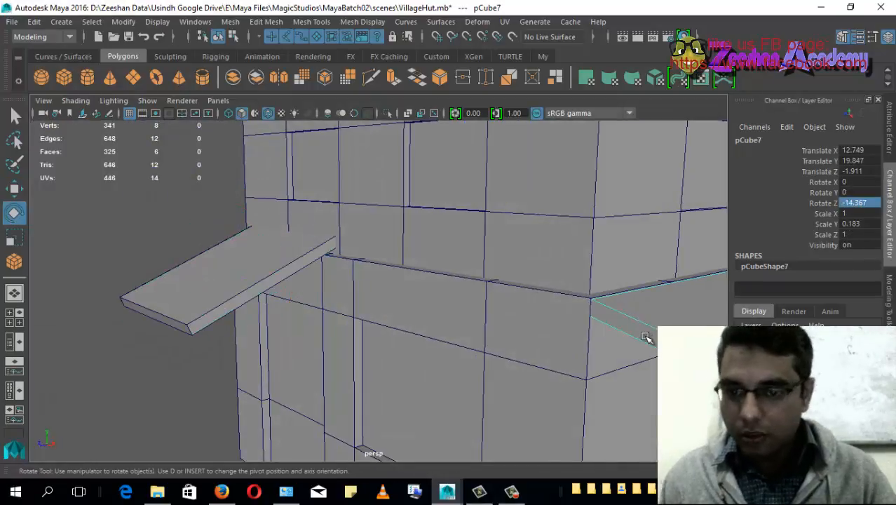
alt+drag(647, 337, 592, 322)
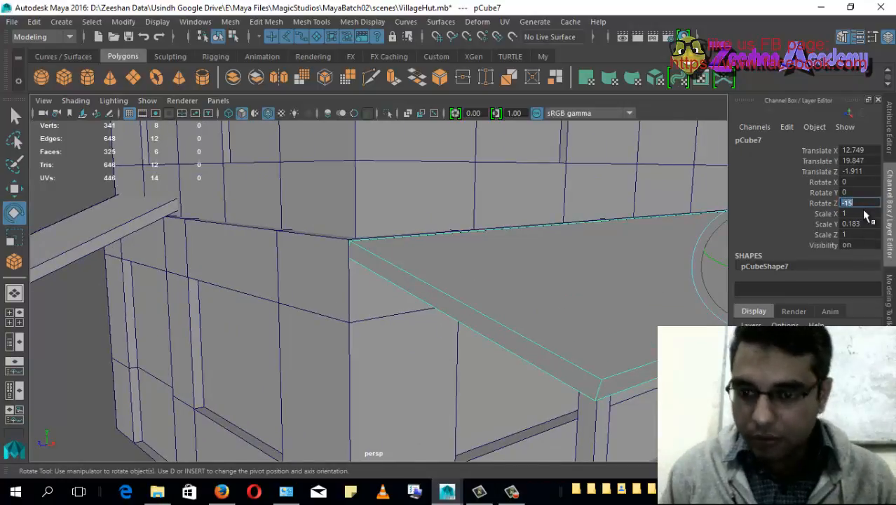
alt+drag(520, 269, 544, 289)
Step: Set the small roof slab's Y rotation to 75 so it slopes down away from the wall
click(177, 251)
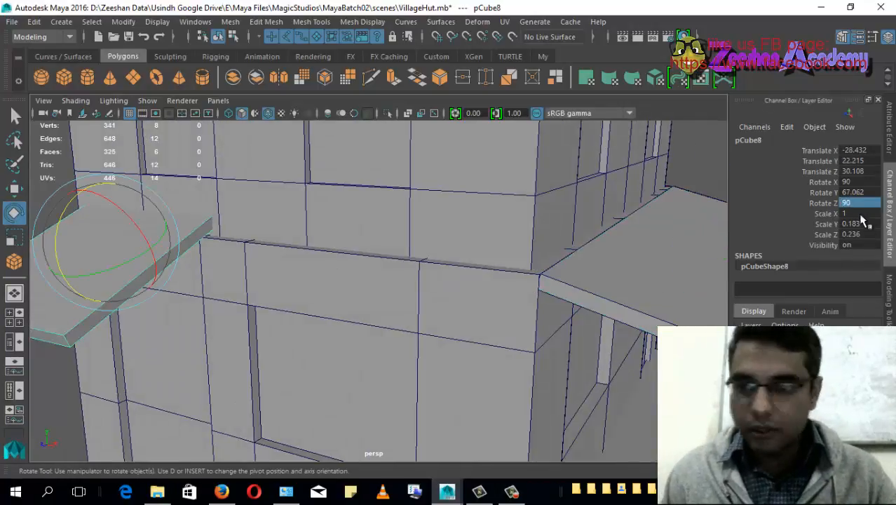
alt+drag(326, 247, 347, 260)
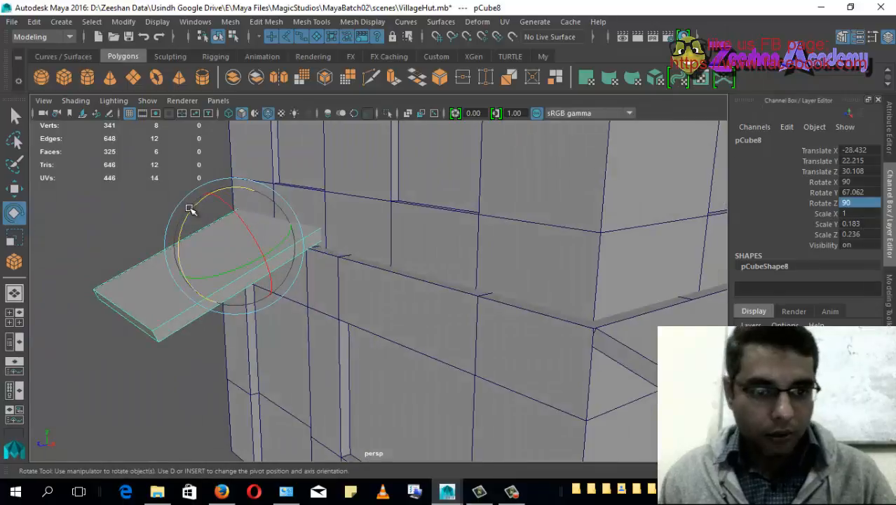
mouse_move(195, 208)
mouse_down()
mouse_move(205, 189)
mouse_move(207, 201)
mouse_up()
double_click(868, 193)
text(90)
key(Return)
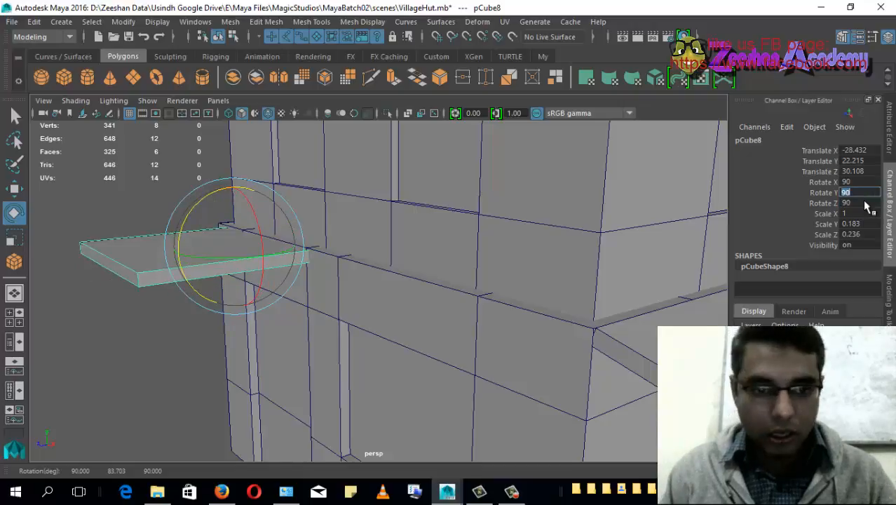
alt+drag(490, 204, 407, 254)
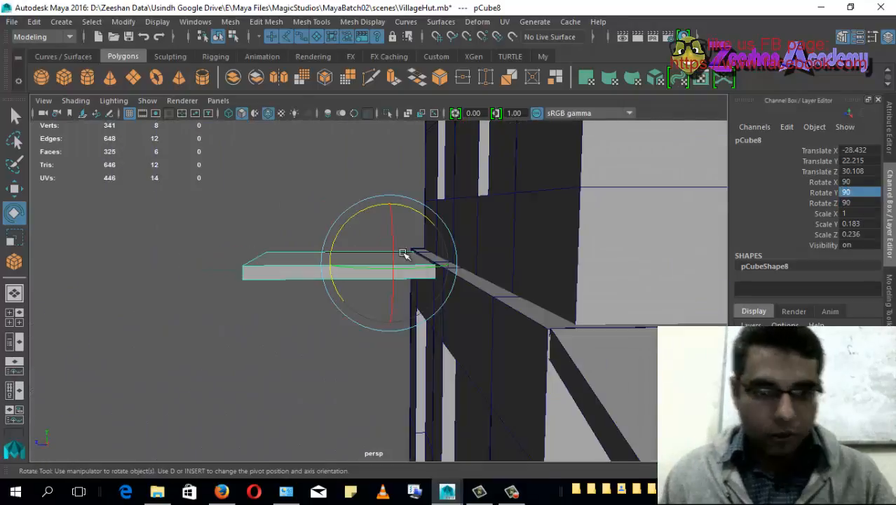
drag(351, 219, 340, 233)
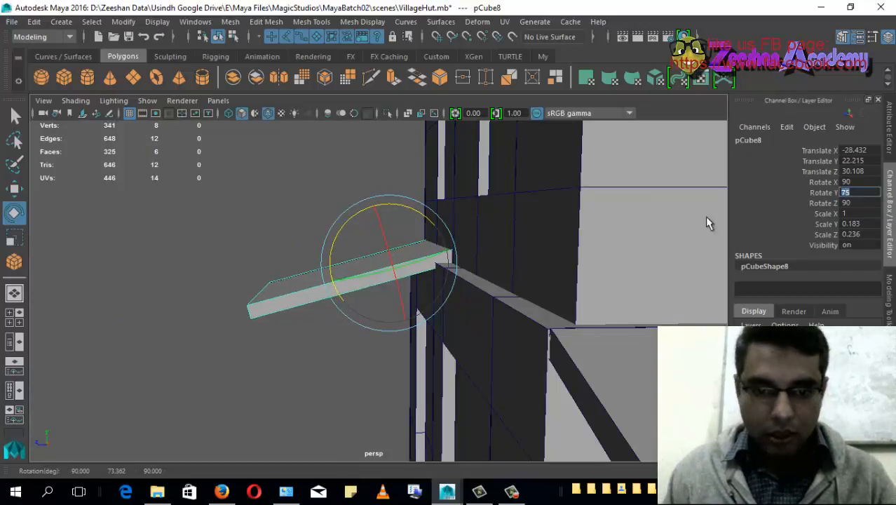
Step: Lower the small sloped roof slab against the wall to Y 21.437
alt+drag(502, 286, 513, 269)
key(w)
drag(400, 185, 461, 301)
Step: Duplicate the porch's corner post and move the copy under the small roof slab to X -21.723, Z 36.404
click(682, 315)
alt+drag(624, 351, 573, 362)
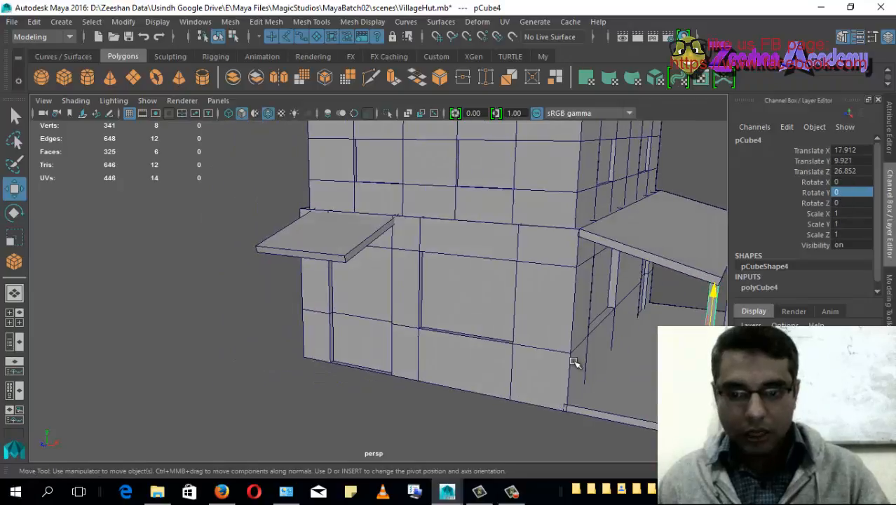
key(ctrl+d)
scroll(534, 350, down, 5)
alt+middle_drag(532, 350, 468, 334)
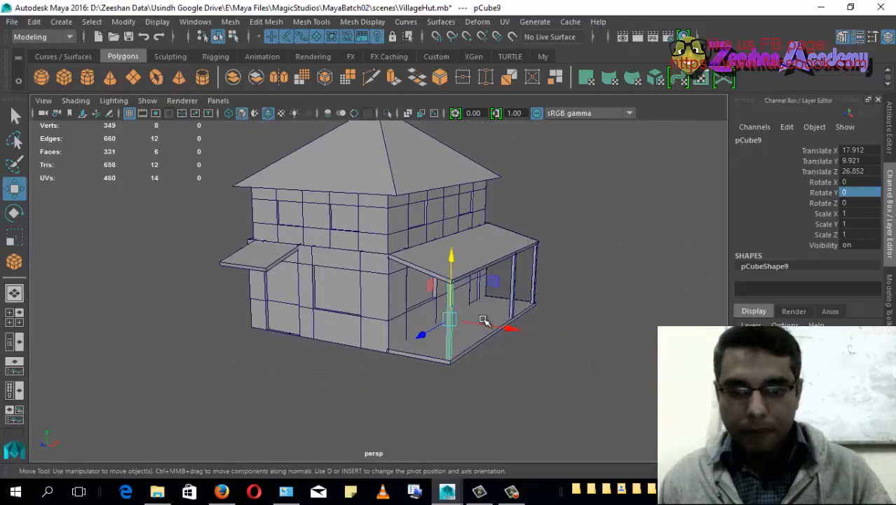
drag(426, 334, 417, 357)
drag(484, 342, 418, 318)
key(f)
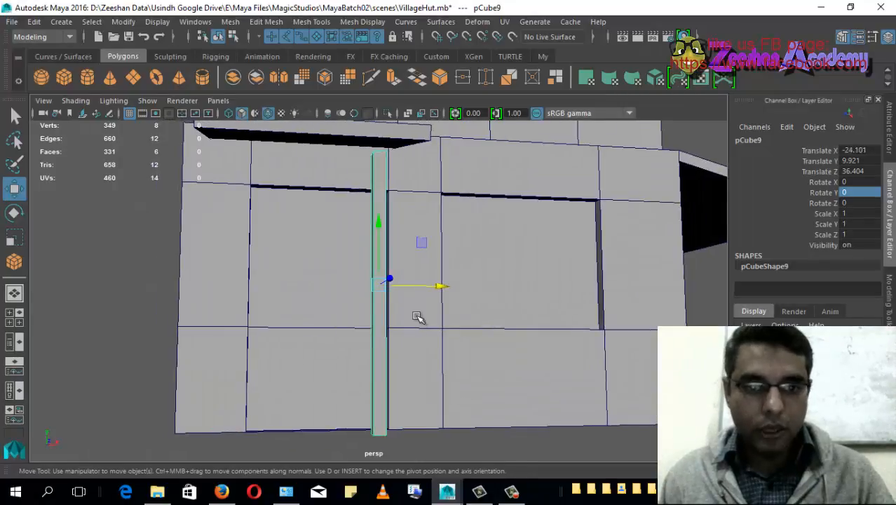
drag(446, 287, 482, 351)
Step: Duplicate the small roof slab and lower the copy to ground level at Y 0.031
scroll(483, 351, down, 4)
alt+drag(568, 318, 482, 321)
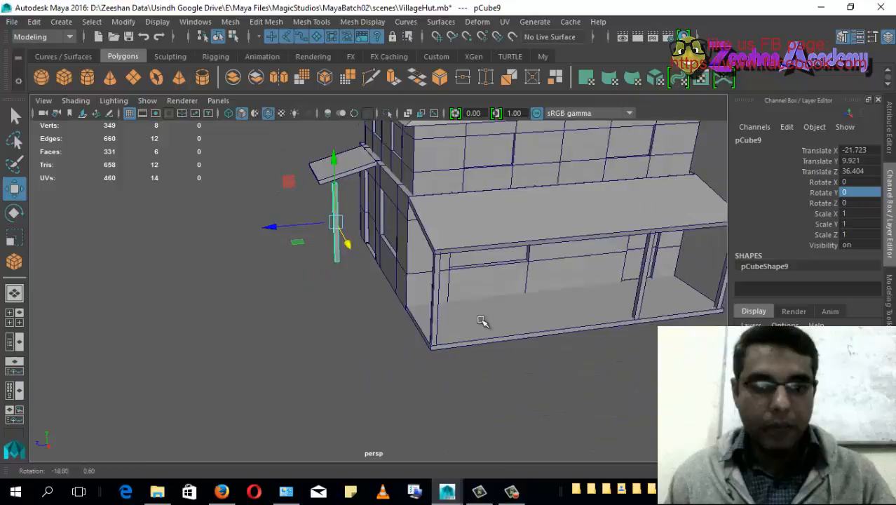
click(433, 320)
click(314, 170)
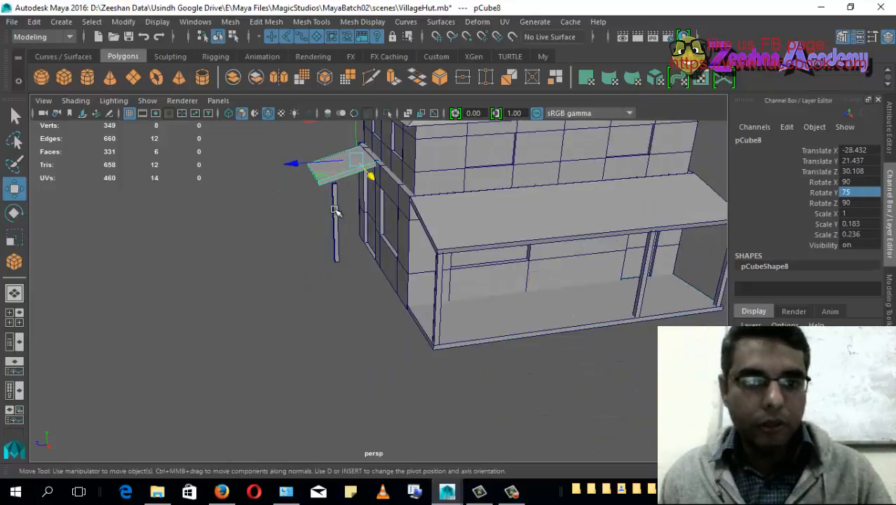
alt+drag(313, 171, 423, 254)
key(ctrl+d)
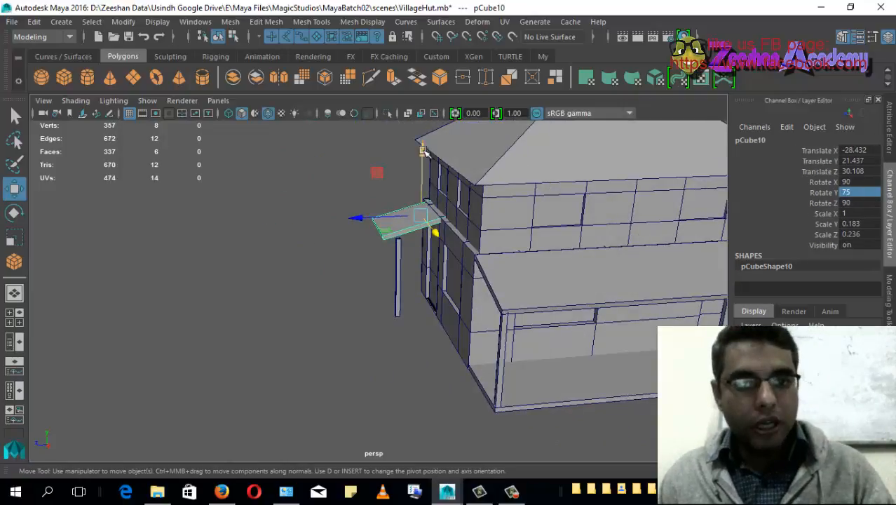
drag(426, 172, 426, 255)
Step: Level the ground slab by setting its X, Y and Z rotations to 0
key(e)
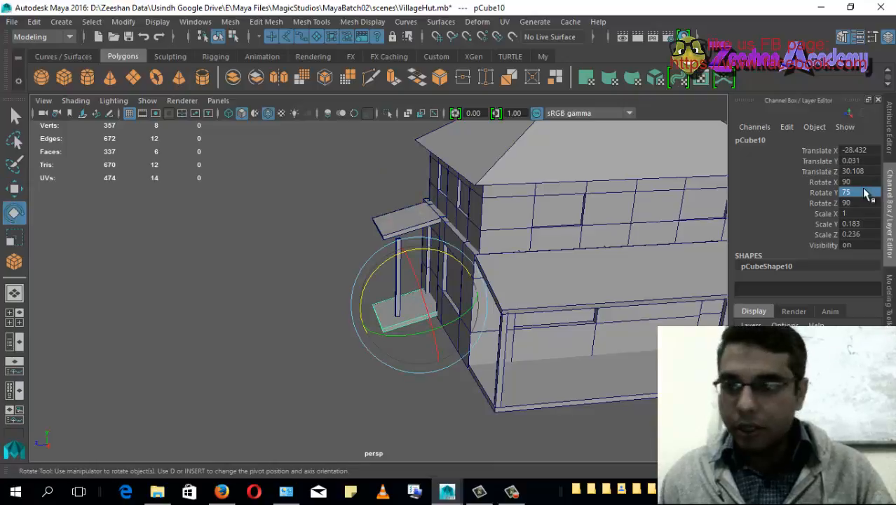
drag(862, 182, 866, 203)
key(Return)
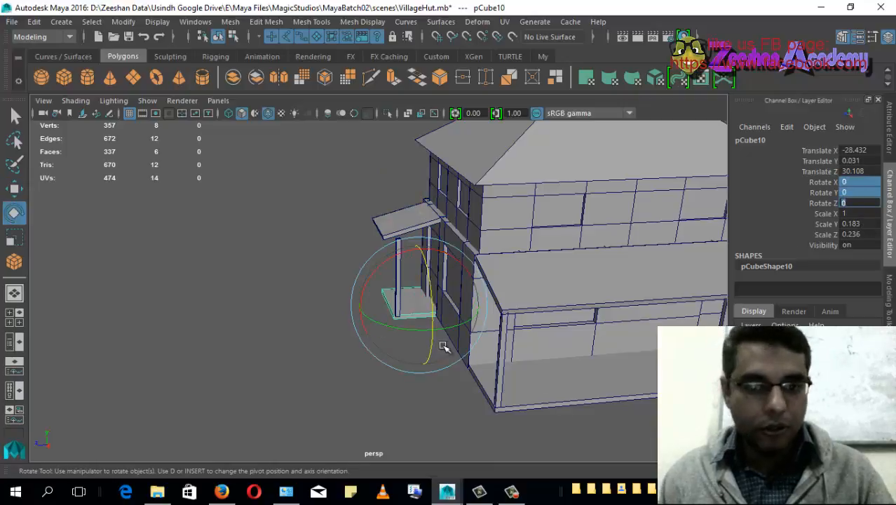
Step: Widen the ground slab to a Z scale of 0.308 and position it at X -24.936, Y 0.286, Z 33.663
scroll(444, 347, up, 10)
key(w)
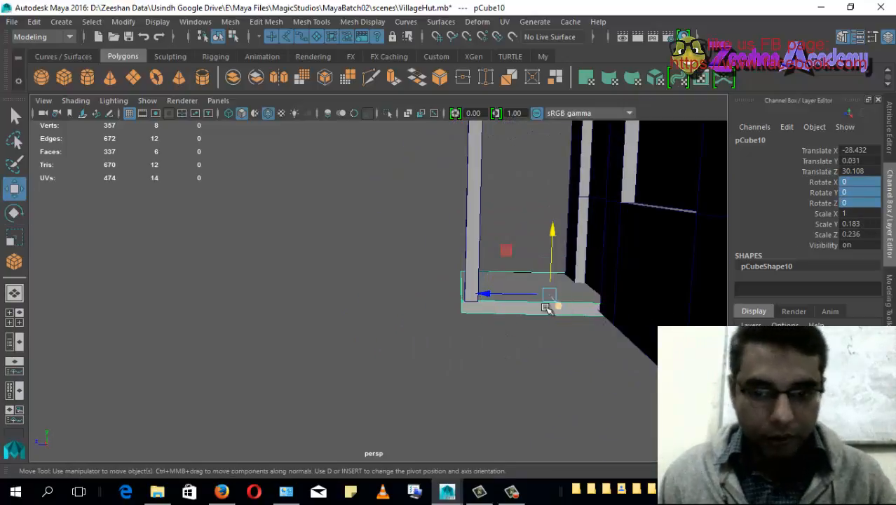
drag(489, 291, 556, 313)
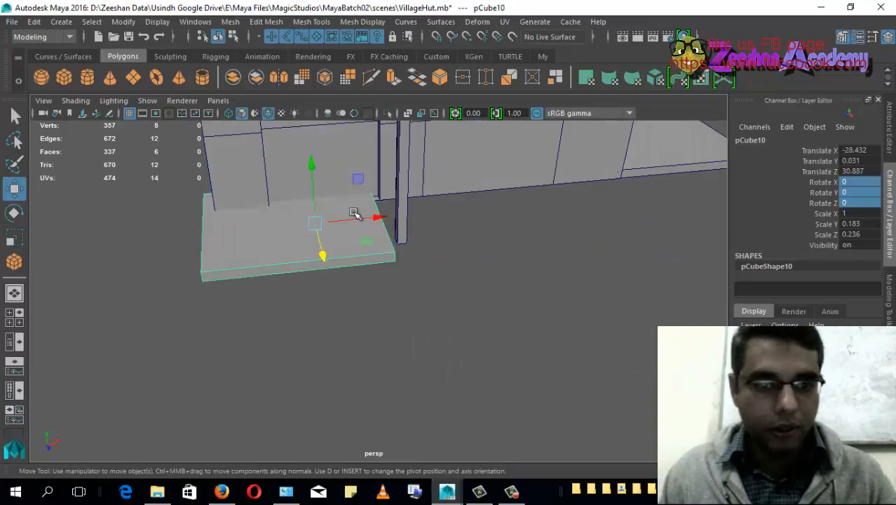
drag(377, 218, 416, 214)
alt+drag(340, 244, 337, 307)
key(r)
key(w)
drag(344, 255, 342, 244)
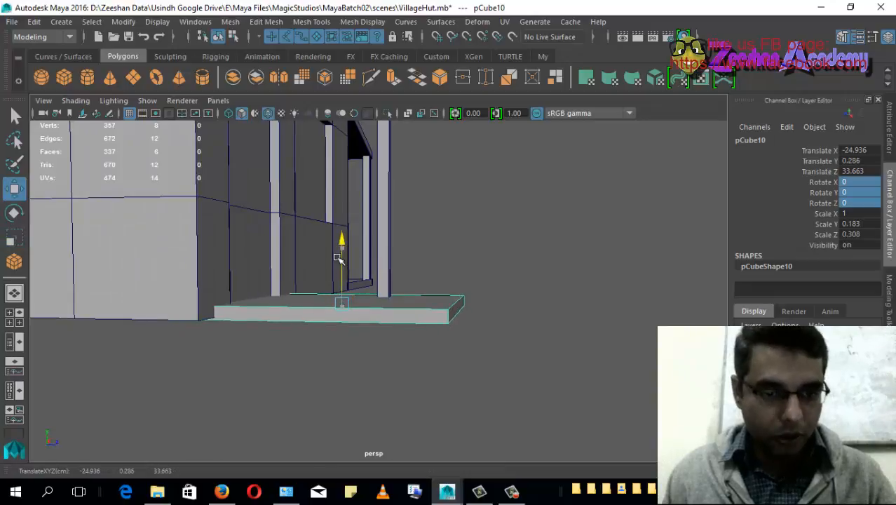
Step: Move the ground slab out from the wall to Z 40.215 and delete its extra copy
alt+drag(297, 320, 560, 315)
alt+middle_drag(453, 328, 435, 298)
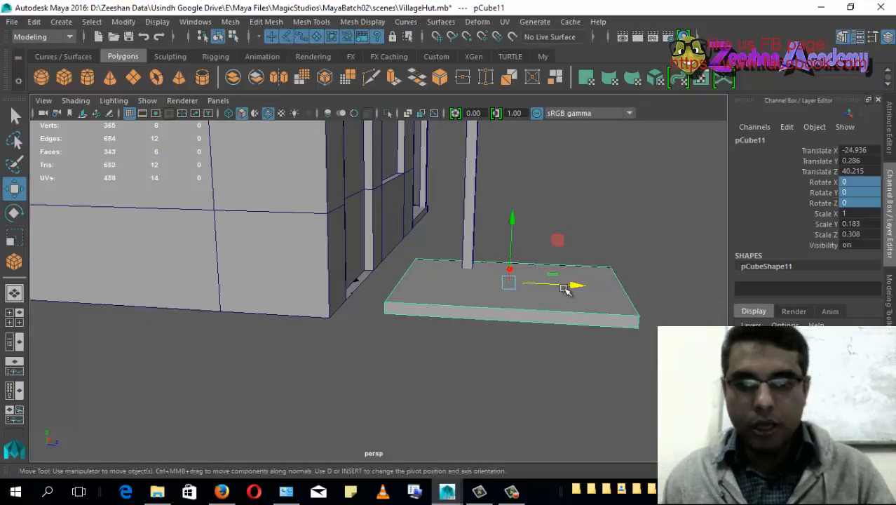
key(Delete)
Step: Narrow the ground slab into a step block by moving its outer-end vertices towards the wall, and return to object selection
click(490, 286)
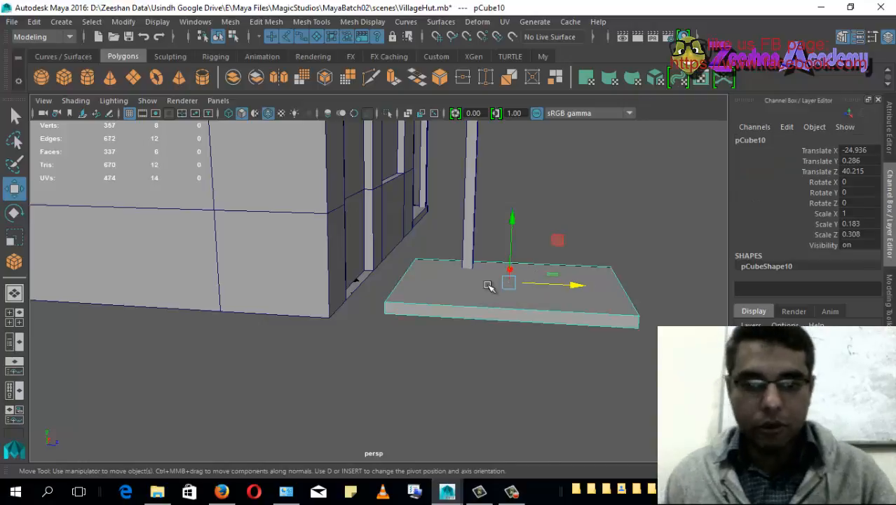
right_click(491, 286)
right_drag(561, 207, 605, 230)
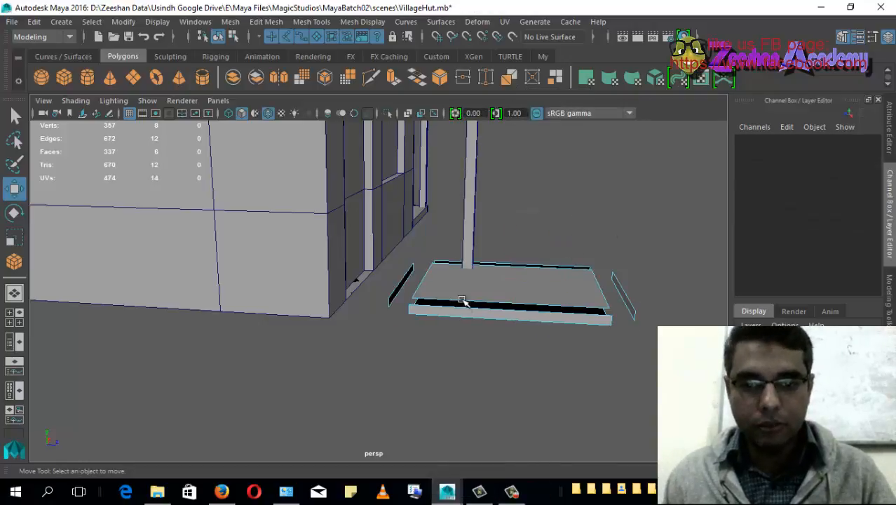
right_drag(461, 301, 399, 115)
drag(583, 238, 671, 356)
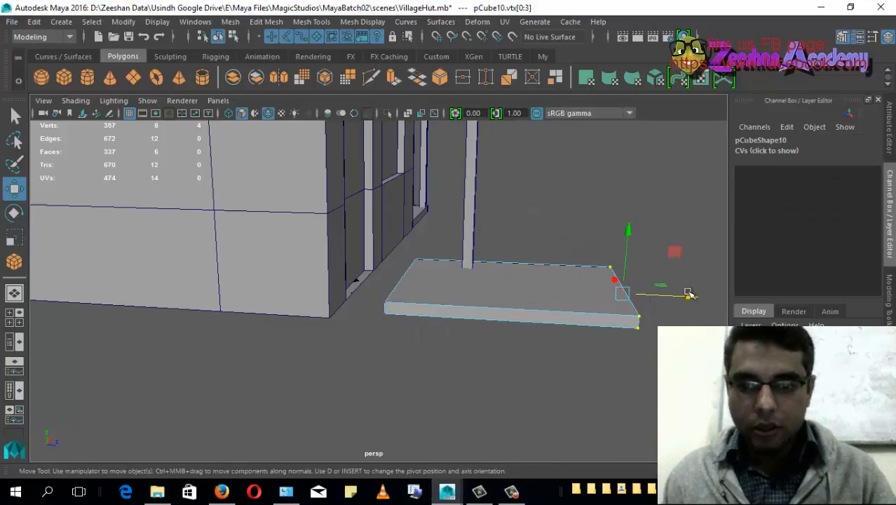
drag(689, 294, 492, 301)
alt+drag(327, 395, 354, 380)
alt+right_drag(354, 381, 422, 332)
alt+drag(423, 332, 401, 327)
right_drag(433, 300, 468, 102)
click(448, 282)
Step: Center the pivot of the narrowed step block
alt+drag(385, 330, 443, 336)
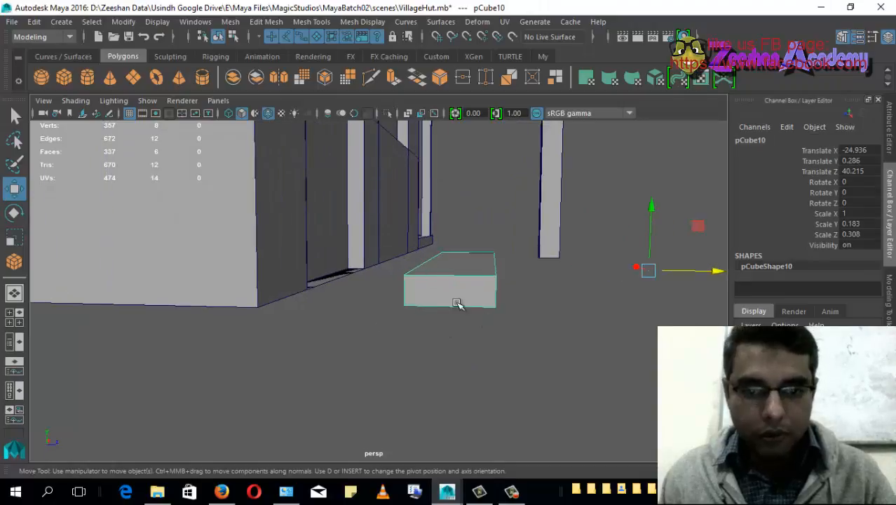
alt+drag(412, 268, 394, 272)
alt+middle_drag(393, 282, 336, 260)
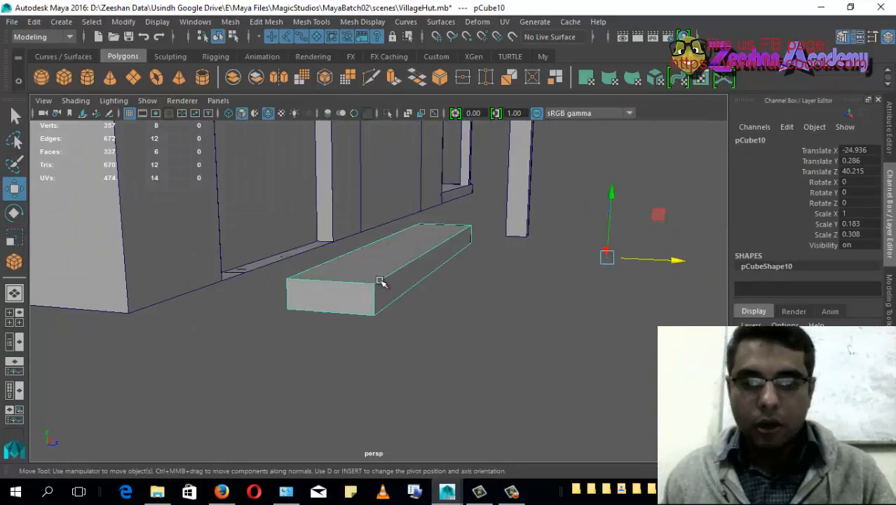
alt+right_drag(684, 313, 480, 284)
alt+drag(480, 284, 449, 289)
alt+drag(600, 361, 360, 341)
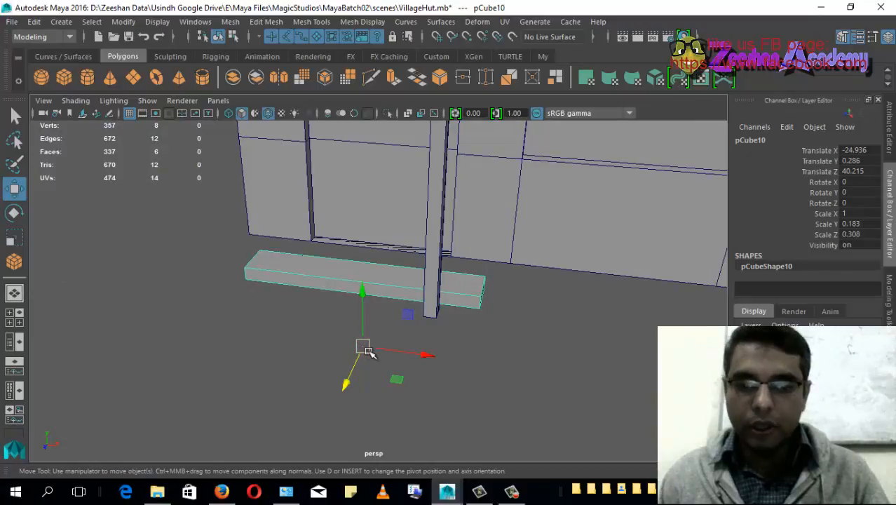
alt+drag(306, 355, 412, 334)
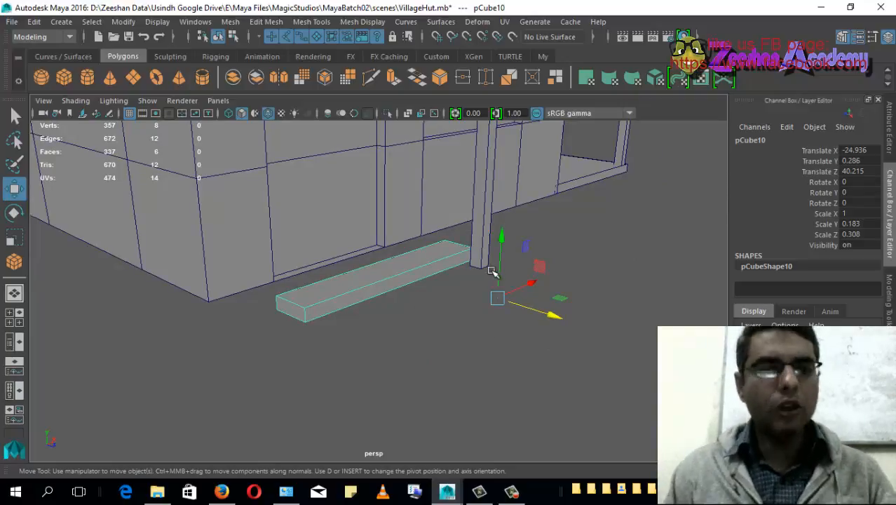
alt+drag(498, 291, 452, 292)
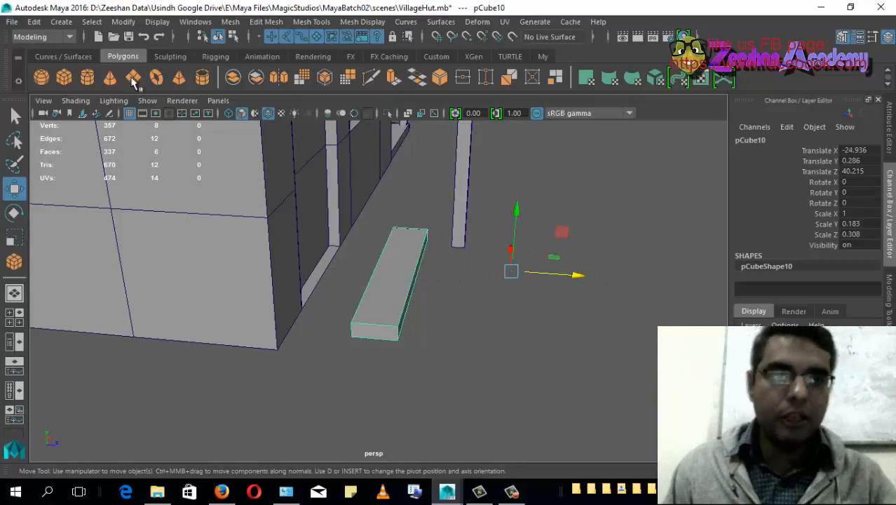
click(124, 22)
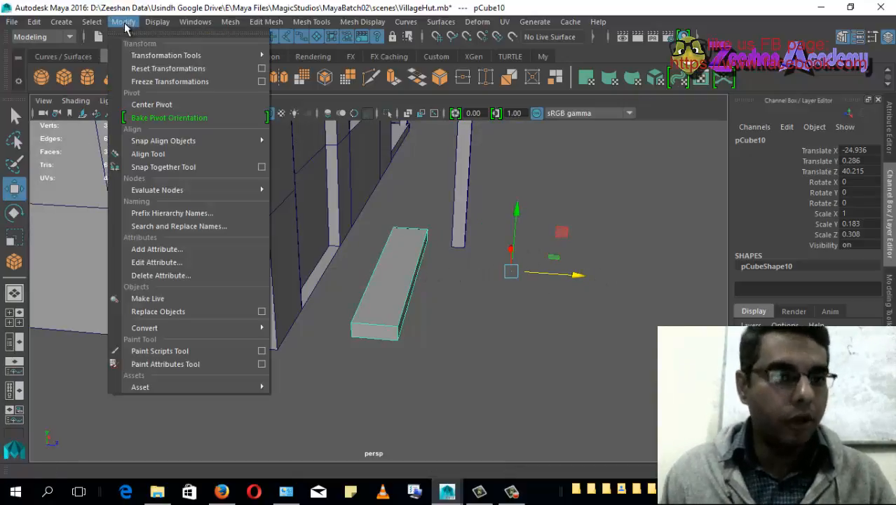
click(163, 106)
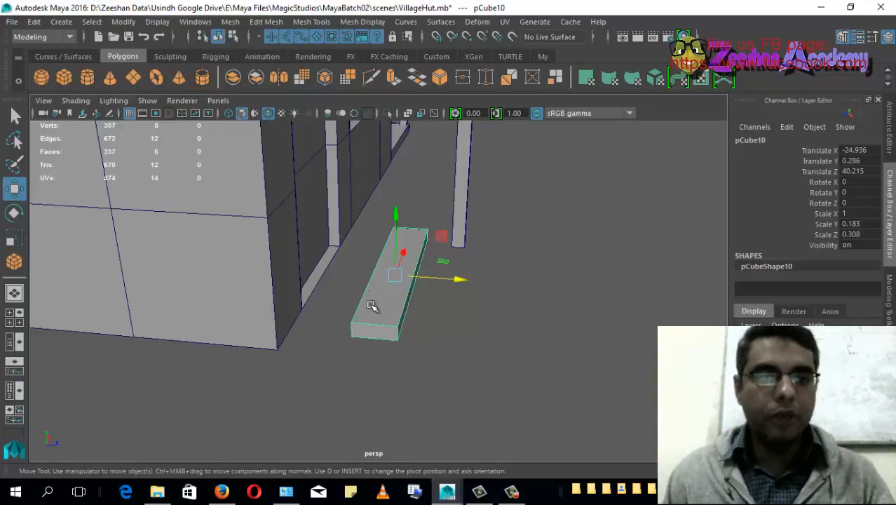
Step: Move the step block against the wall in front of the doorway at Y -0.334, Z 35.776, and switch to the side view
alt+drag(372, 306, 393, 273)
drag(456, 268, 400, 275)
drag(338, 214, 394, 296)
mouse_move(316, 199)
mouse_down()
mouse_move(320, 214)
mouse_move(327, 209)
mouse_up()
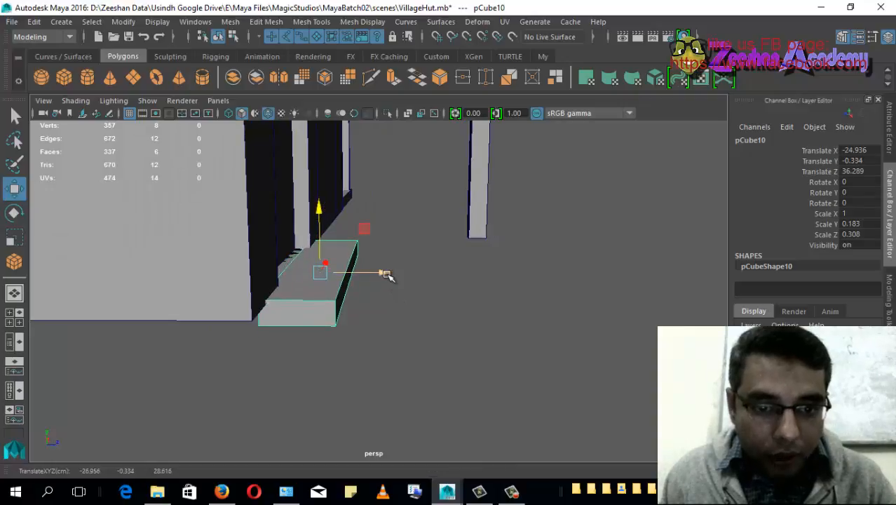
drag(388, 275, 447, 280)
key(space)
click(395, 282)
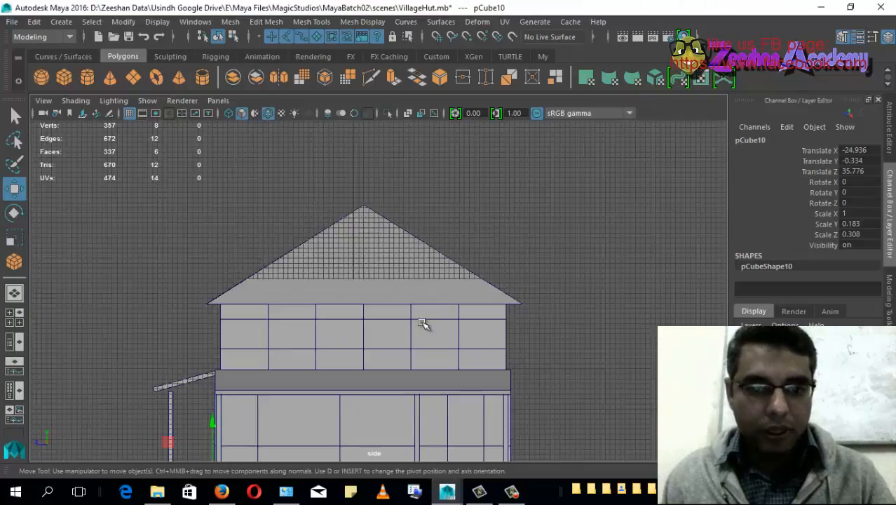
Step: Duplicate the step block and place the copy outward and one level lower at Y -1.223, Z 38.443
alt+middle_drag(380, 352, 487, 146)
alt+right_drag(365, 308, 503, 266)
alt+middle_drag(503, 267, 701, 281)
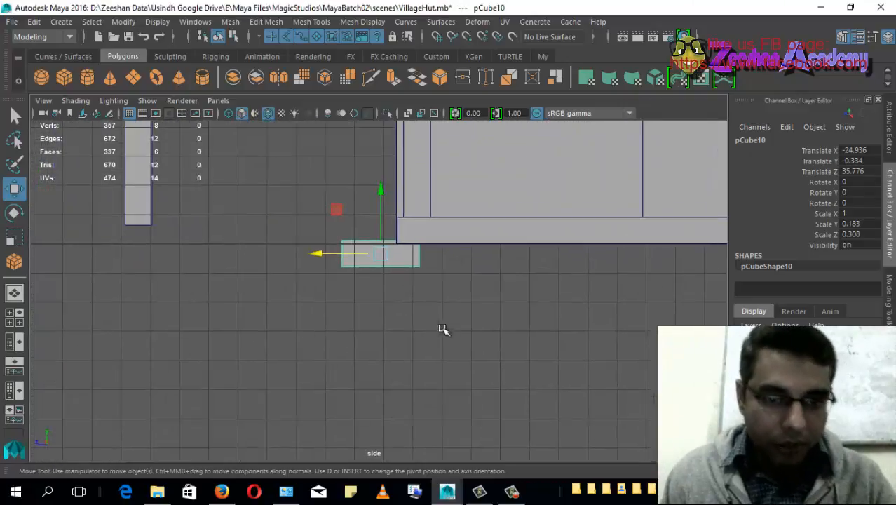
alt+middle_drag(365, 280, 432, 292)
alt+right_drag(434, 292, 437, 298)
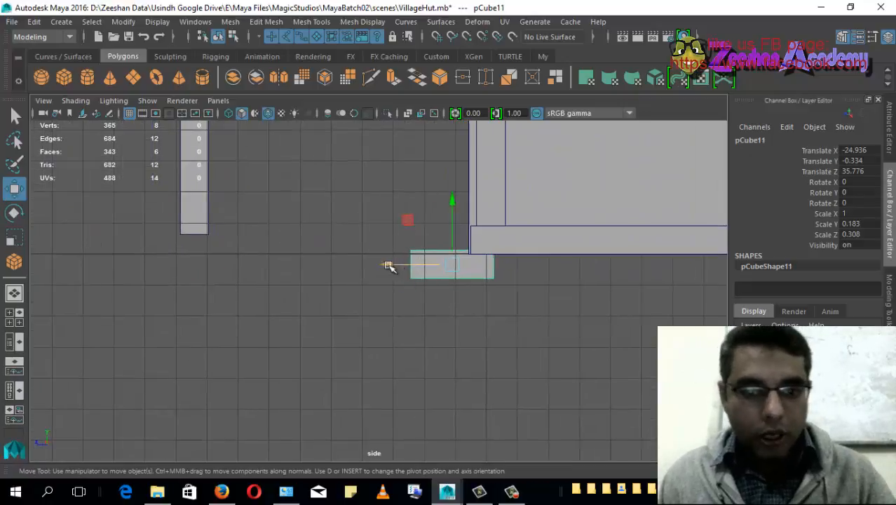
drag(388, 266, 314, 266)
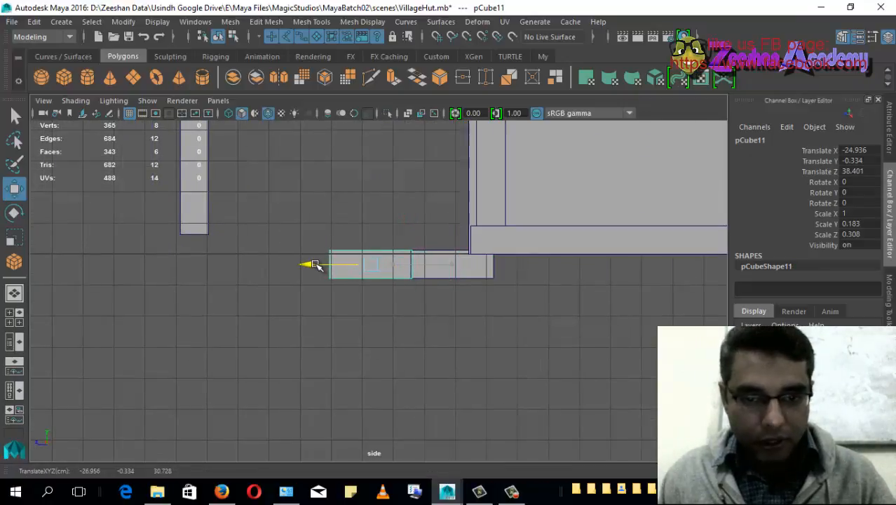
drag(366, 205, 369, 231)
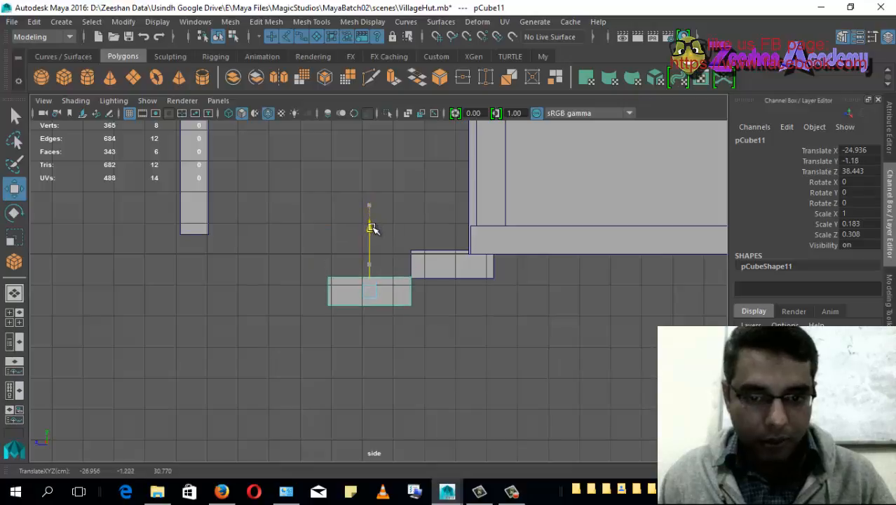
Step: Duplicate the second step and place the copy one level further out and down at Y -2.069, Z 41.088
alt+middle_drag(380, 322, 389, 322)
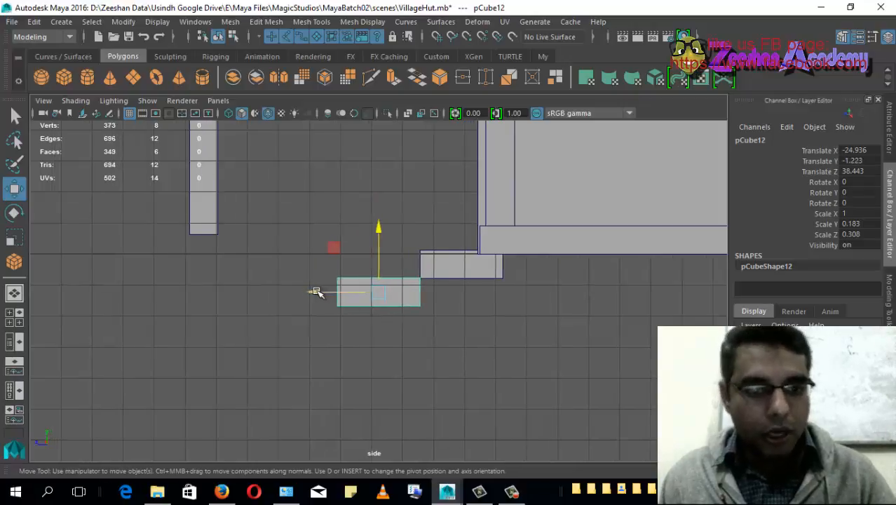
drag(317, 292, 237, 293)
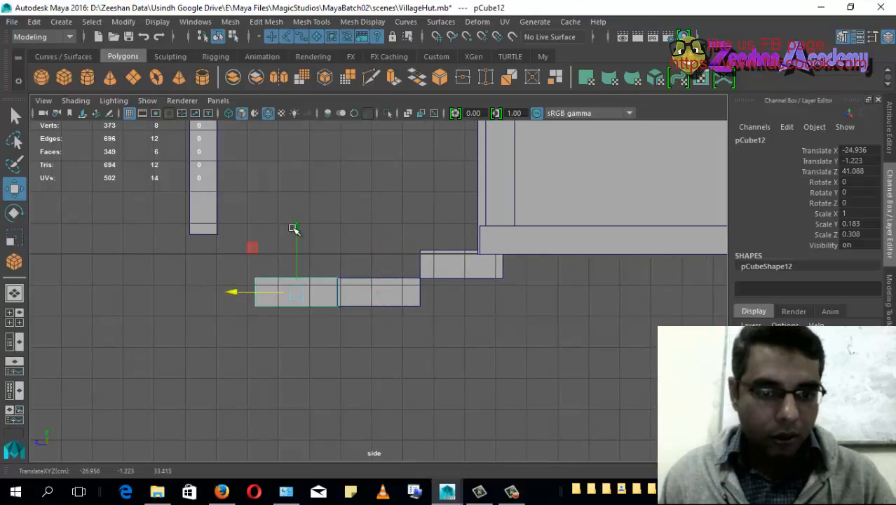
drag(296, 232, 301, 260)
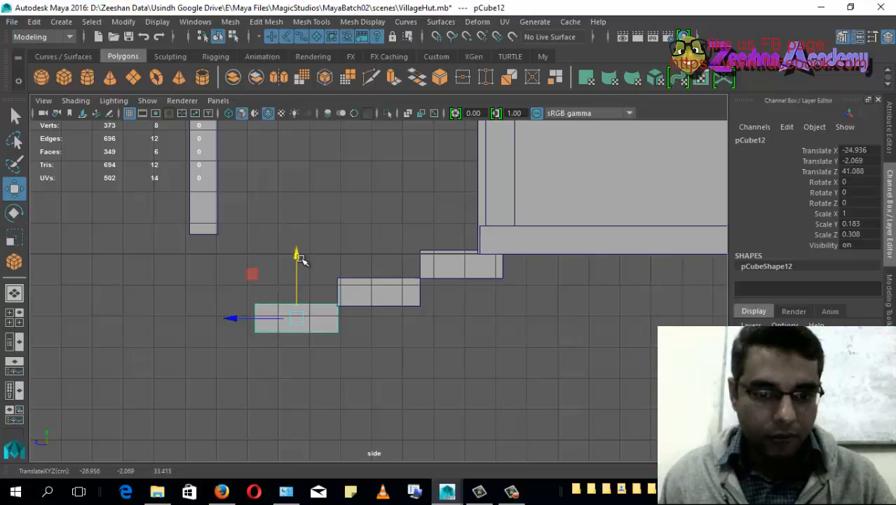
alt+click(393, 346)
scroll(323, 320, down, 1)
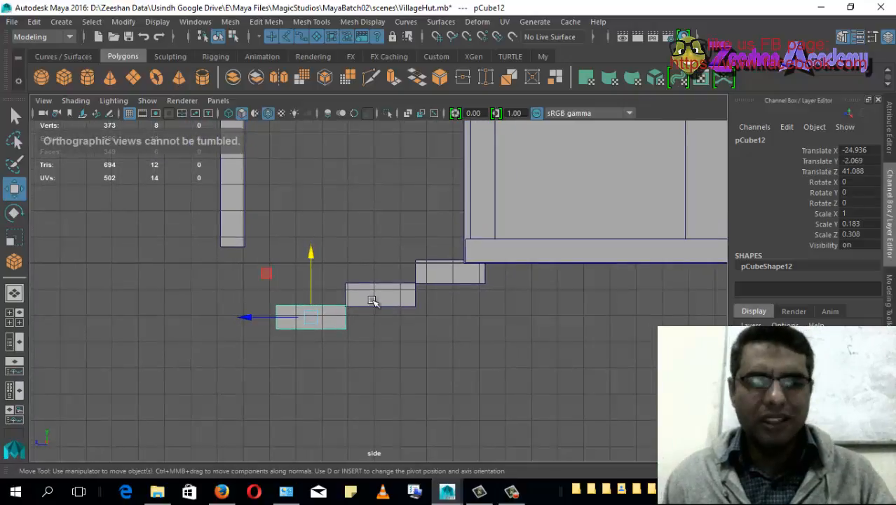
Step: Lengthen the doorway post downward past the lowest step by moving its bottom vertices down
scroll(337, 305, down, 1)
alt+right_drag(337, 305, 276, 293)
alt+middle_drag(403, 255, 437, 289)
click(311, 258)
alt+middle_drag(326, 274, 343, 310)
drag(213, 277, 212, 278)
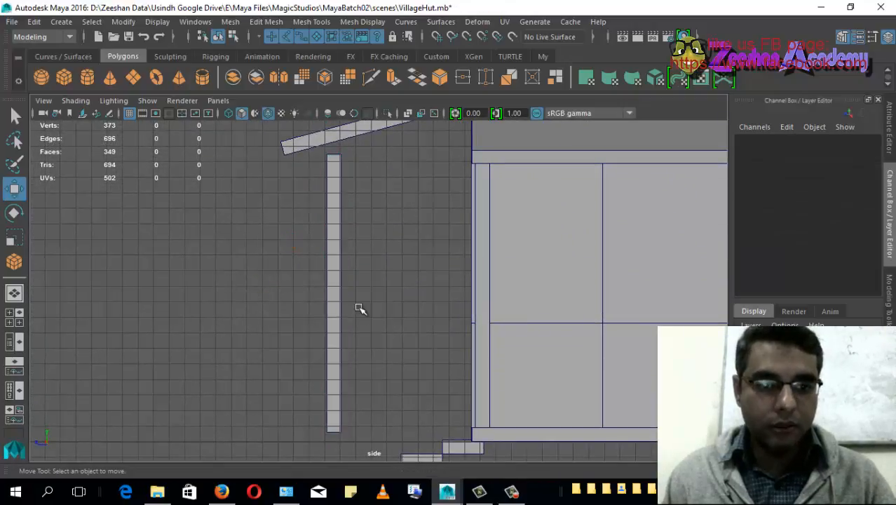
click(333, 300)
drag(270, 289, 232, 287)
alt+middle_drag(302, 308, 330, 251)
right_drag(326, 114, 274, 117)
alt+middle_drag(292, 341, 300, 324)
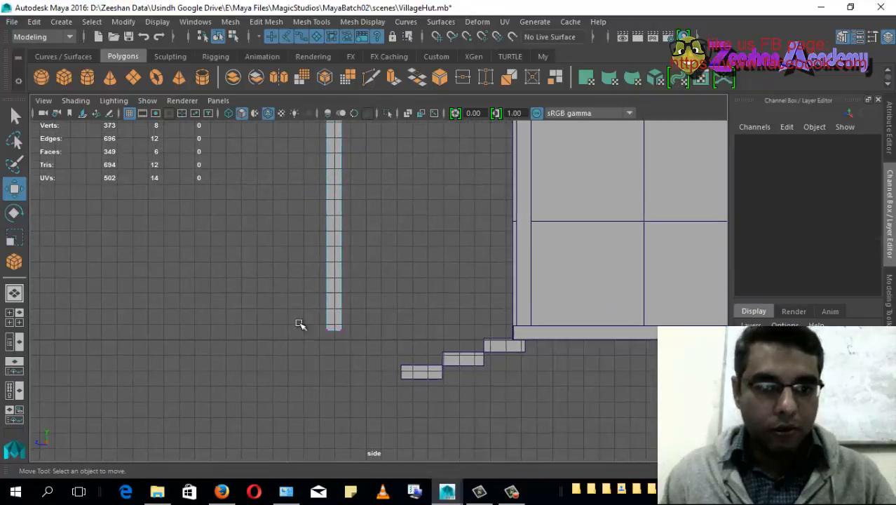
drag(300, 324, 346, 356)
drag(334, 284, 336, 312)
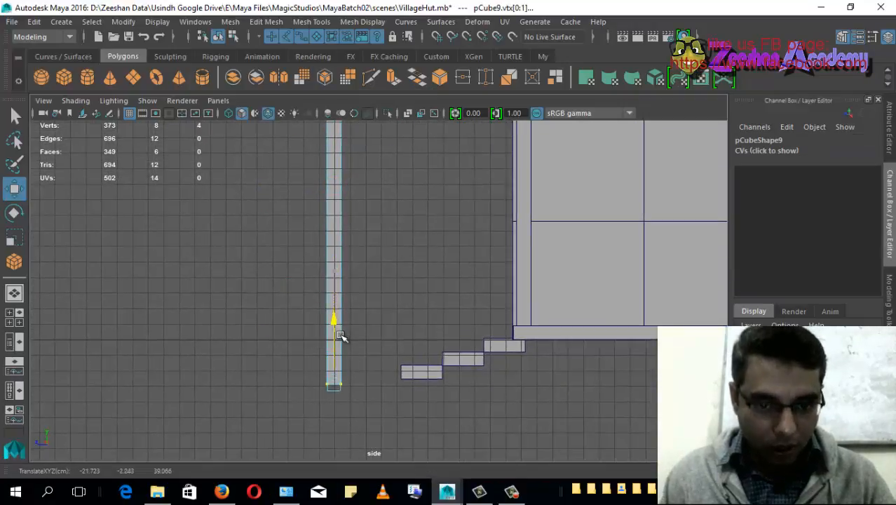
Step: Duplicate the lowest step and place the copy outward and below it at Y -2.915, Z 43.625
click(421, 373)
alt+middle_drag(421, 392, 454, 355)
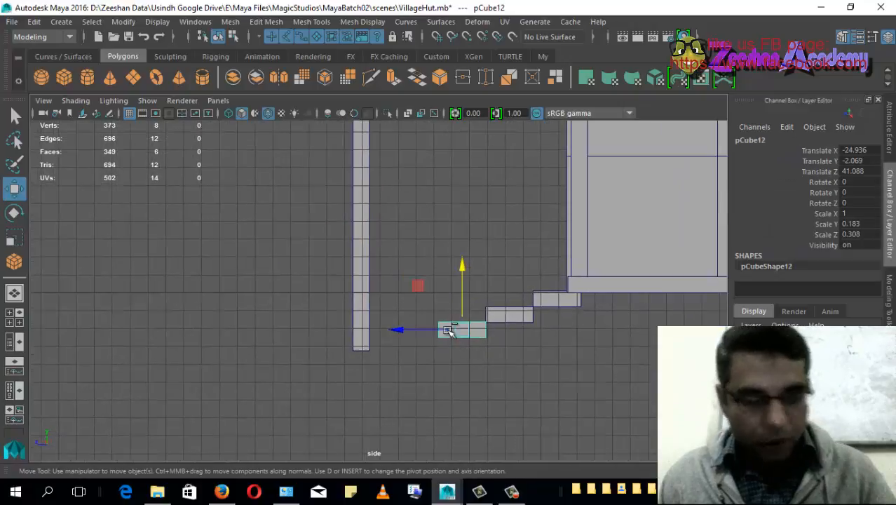
drag(411, 333, 364, 334)
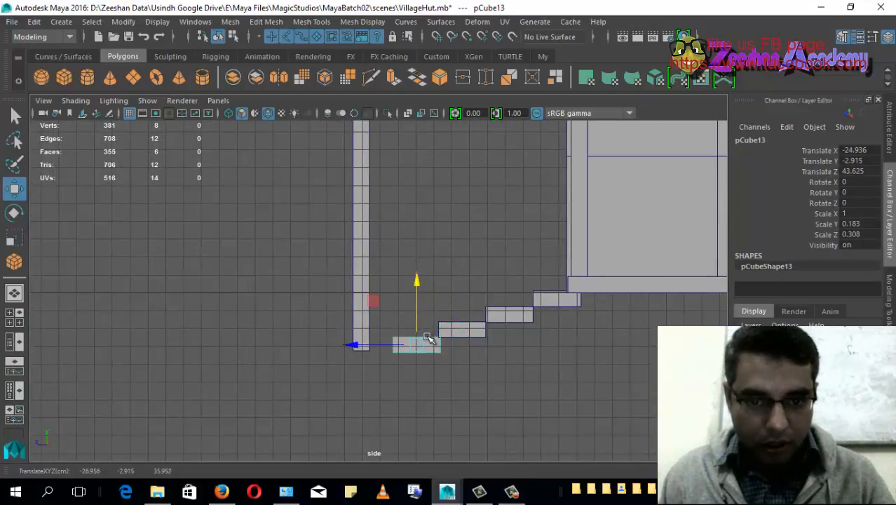
Step: Extend the new bottom step into a landing under the post by moving its outer-end vertices outward past the post
right_drag(404, 347, 401, 141)
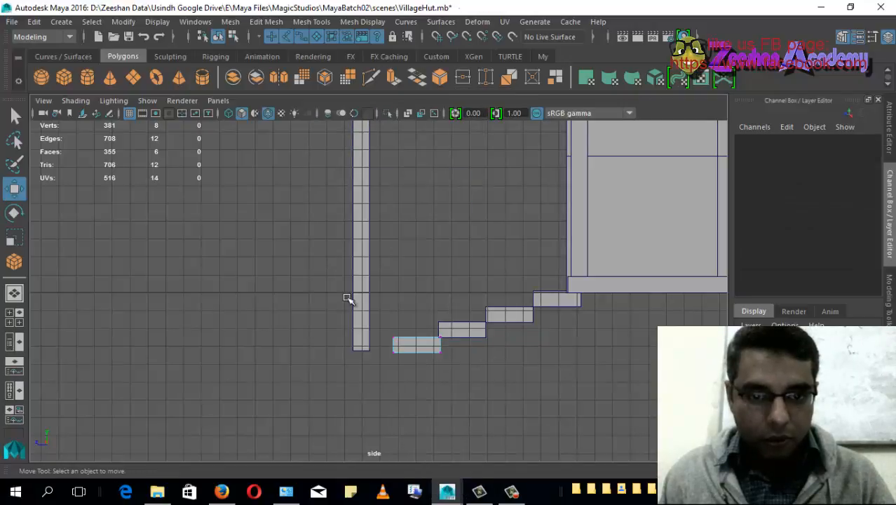
drag(382, 333, 396, 359)
drag(342, 347, 257, 359)
Step: Raise the top vertices of the doorway post until they meet the underside of the small sloped roof
alt+middle_drag(350, 289, 382, 406)
click(382, 301)
alt+middle_drag(370, 140, 363, 242)
right_drag(363, 113, 359, 97)
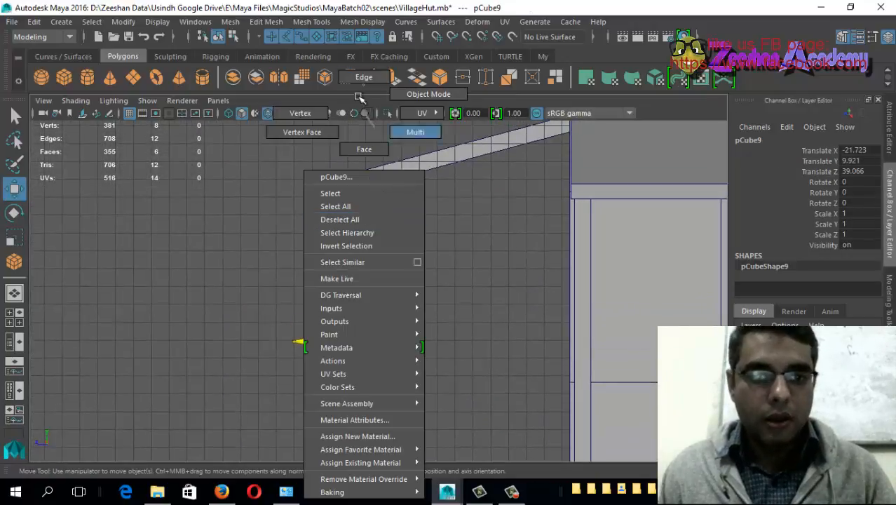
right_drag(298, 121, 300, 119)
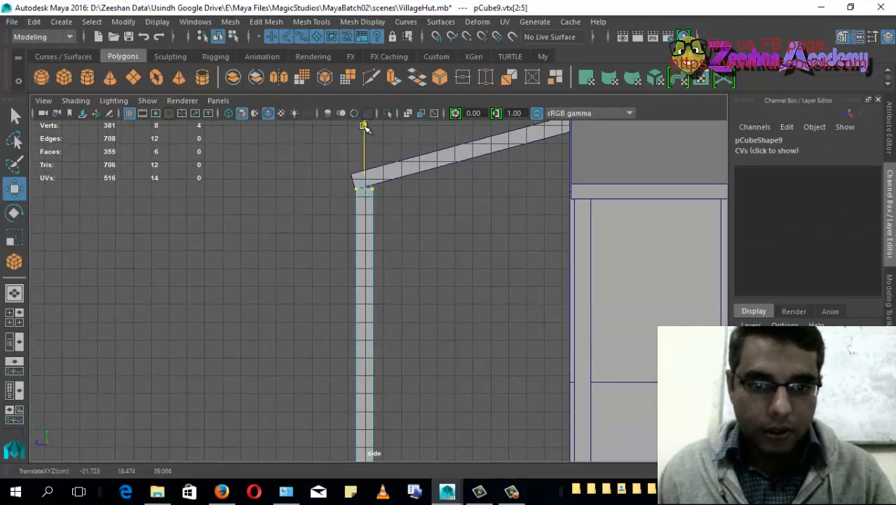
alt+middle_drag(364, 267, 364, 126)
alt+middle_drag(338, 350, 336, 320)
click(371, 409)
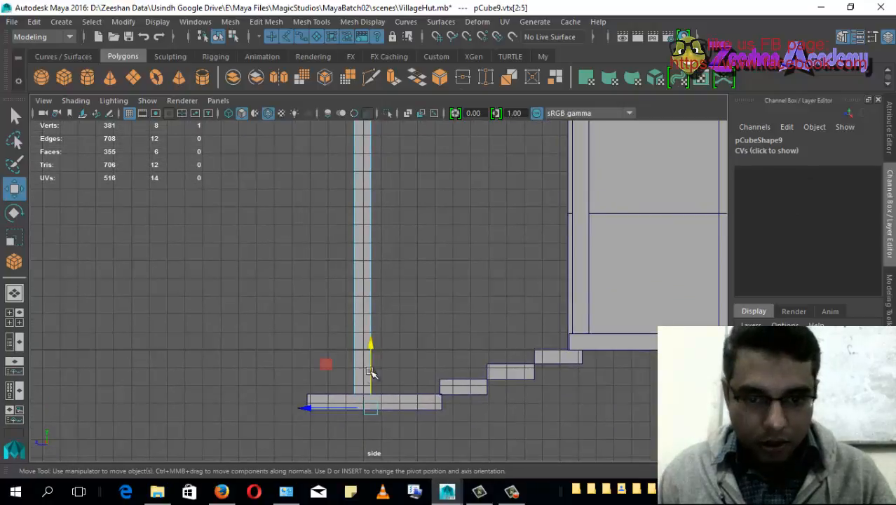
Step: Return the doorway post to object selection in the perspective view, then duplicate it to the other side of the landing at X -34.578
key(space)
drag(380, 330, 382, 266)
alt+drag(360, 314, 475, 277)
right_drag(474, 276, 469, 254)
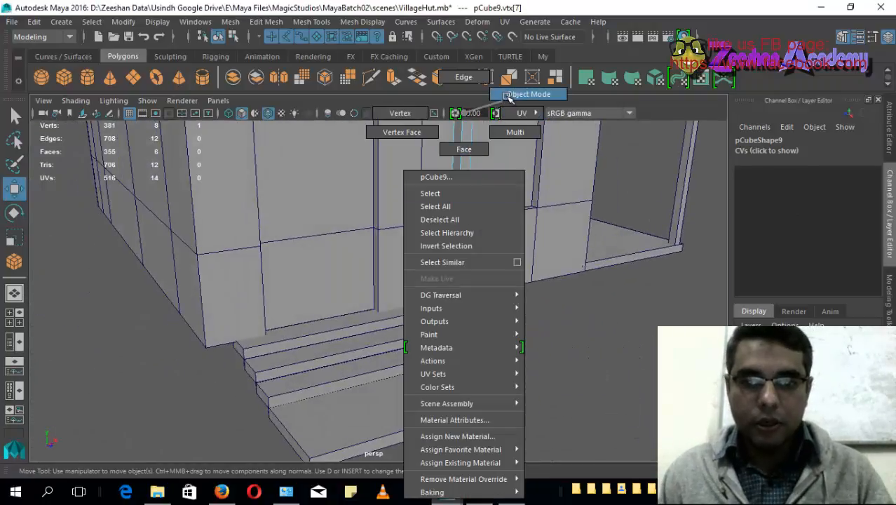
right_drag(508, 97, 508, 97)
drag(472, 180, 449, 199)
alt+drag(344, 238, 404, 332)
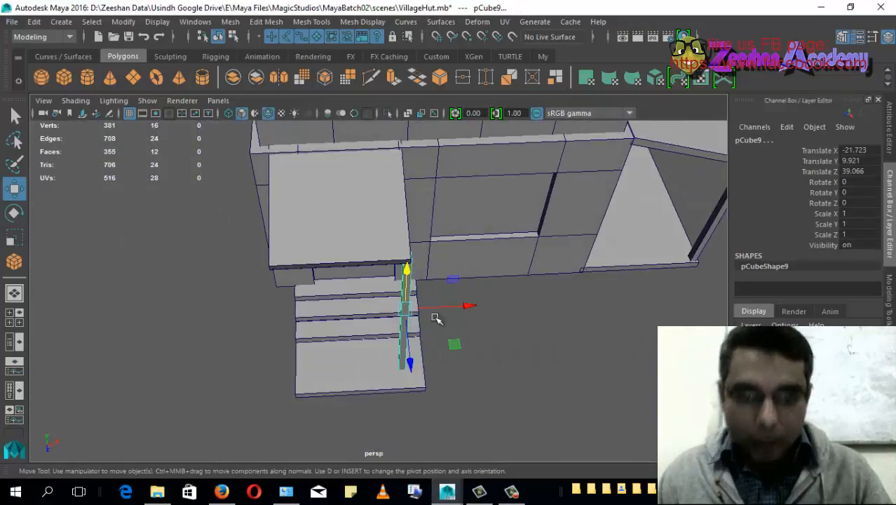
drag(466, 306, 462, 307)
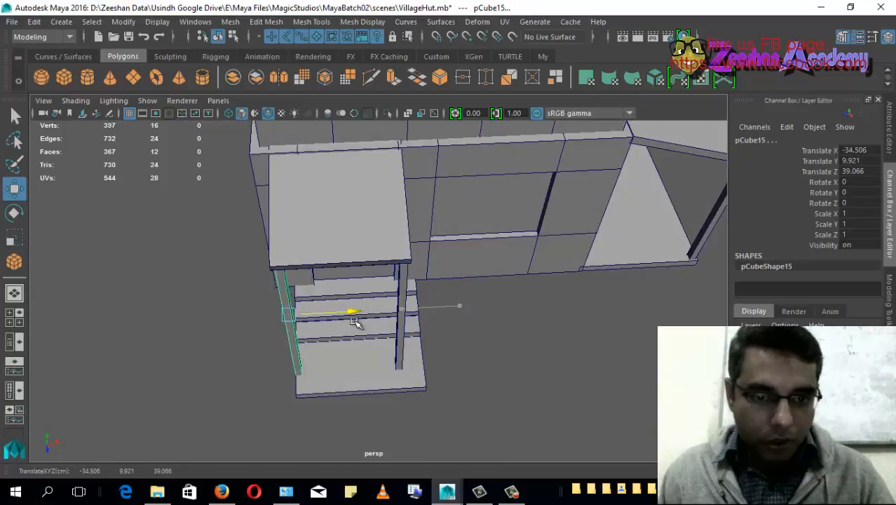
alt+drag(319, 331, 350, 314)
Step: Check how the two posts line up with the small roof and the steps in the top wireframe view
key(space)
scroll(500, 279, down, 3)
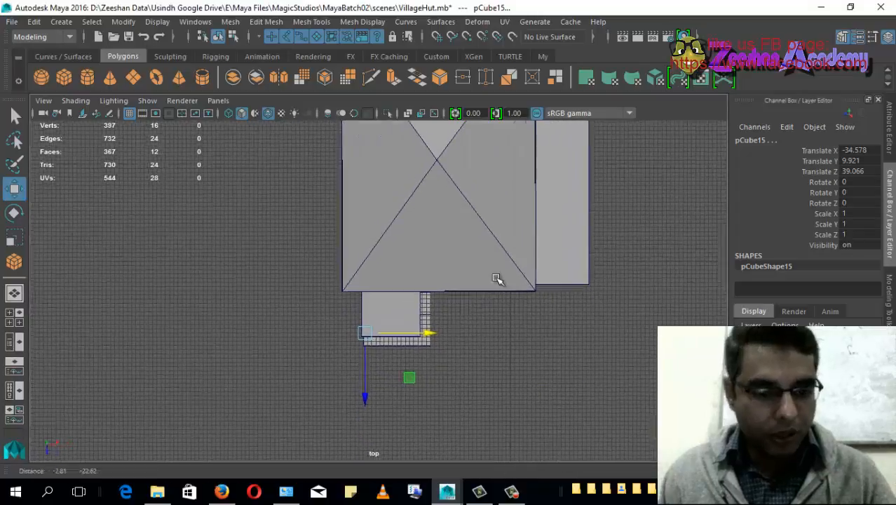
key(4)
scroll(463, 339, up, 4)
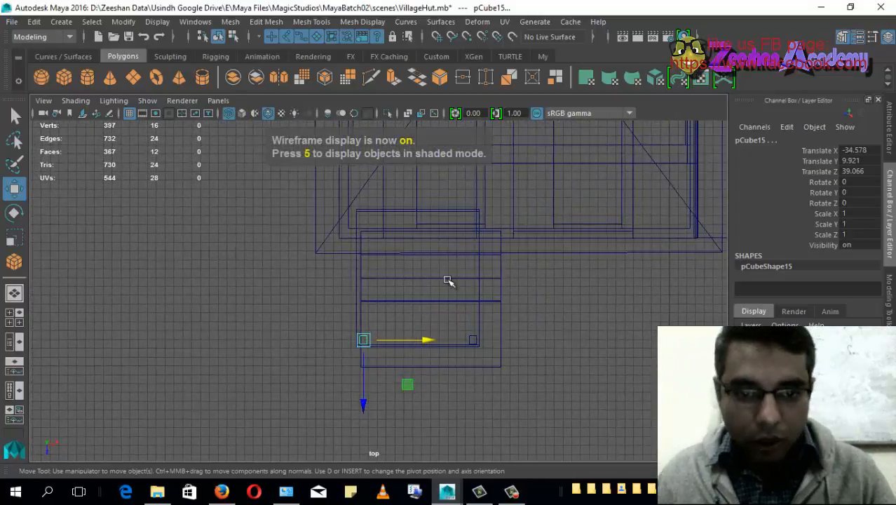
alt+middle_drag(407, 277, 415, 284)
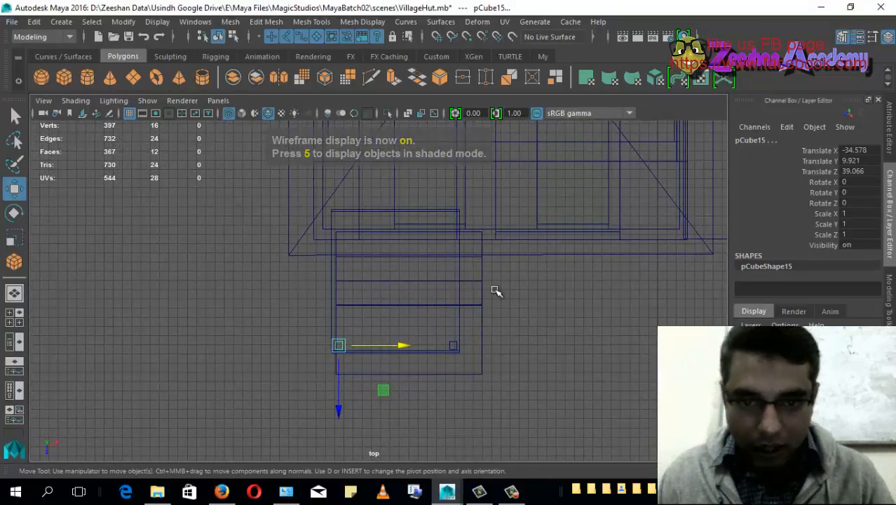
key(space)
mouse_move(464, 303)
mouse_down()
mouse_move(462, 333)
mouse_move(396, 316)
mouse_move(406, 327)
mouse_move(427, 315)
mouse_move(452, 326)
mouse_move(436, 333)
mouse_move(474, 300)
mouse_move(474, 376)
mouse_move(322, 291)
mouse_move(358, 239)
mouse_up()
key(5)
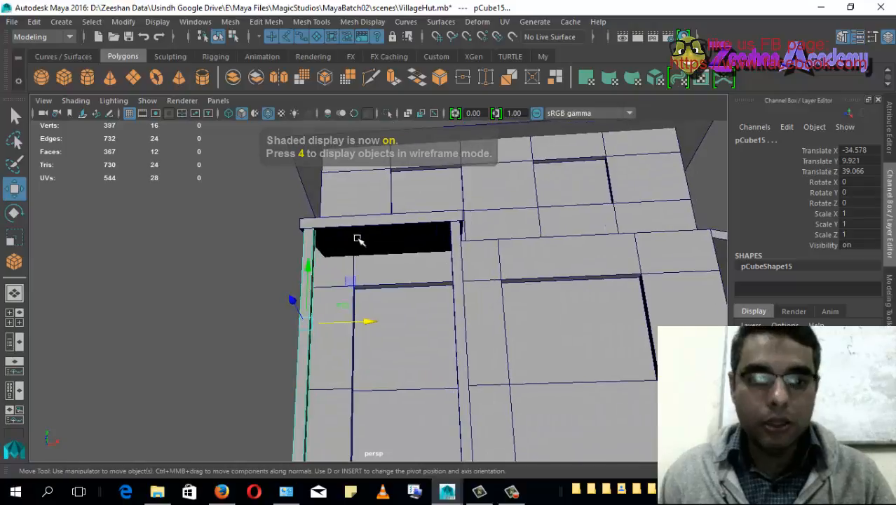
Step: Widen the small doorway roof to the width of the steps by moving its side vertices to X -34.900 and X -19.022
click(358, 240)
alt+drag(357, 303, 389, 337)
key(space)
scroll(488, 296, up, 3)
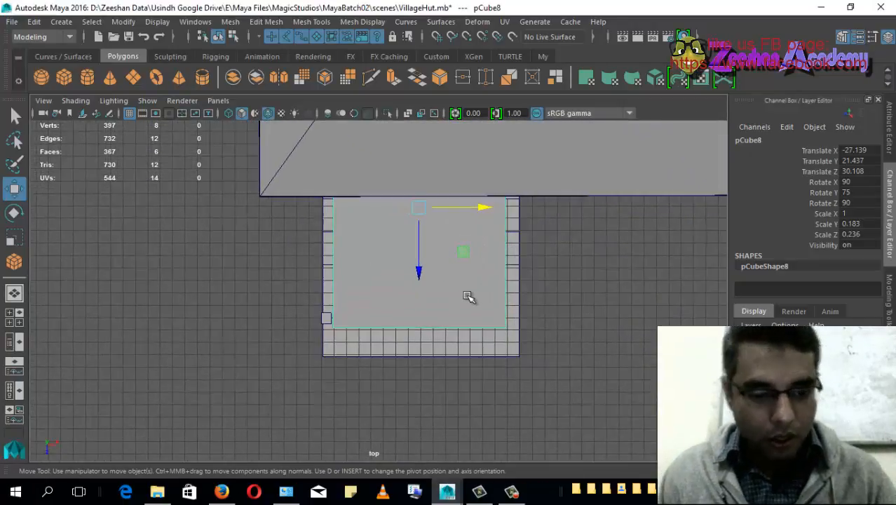
key(4)
scroll(396, 301, up, 2)
alt+middle_drag(396, 301, 396, 303)
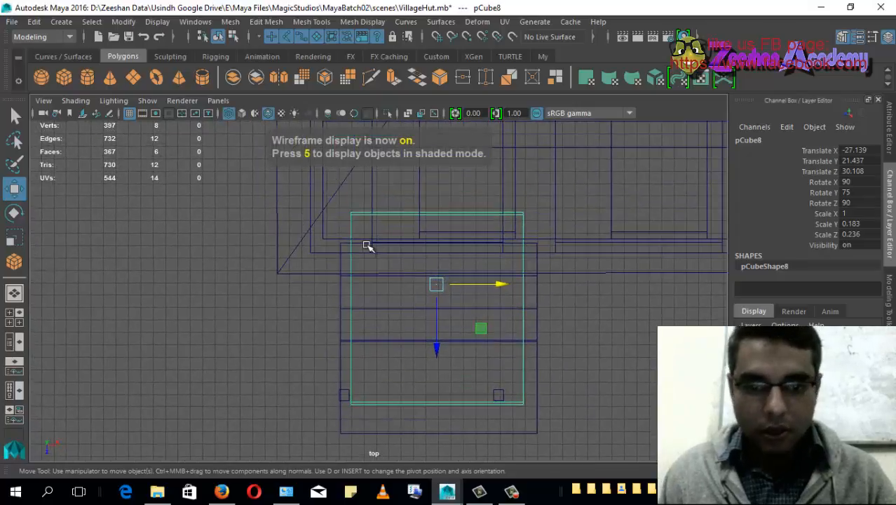
right_drag(358, 215, 304, 129)
drag(318, 198, 380, 351)
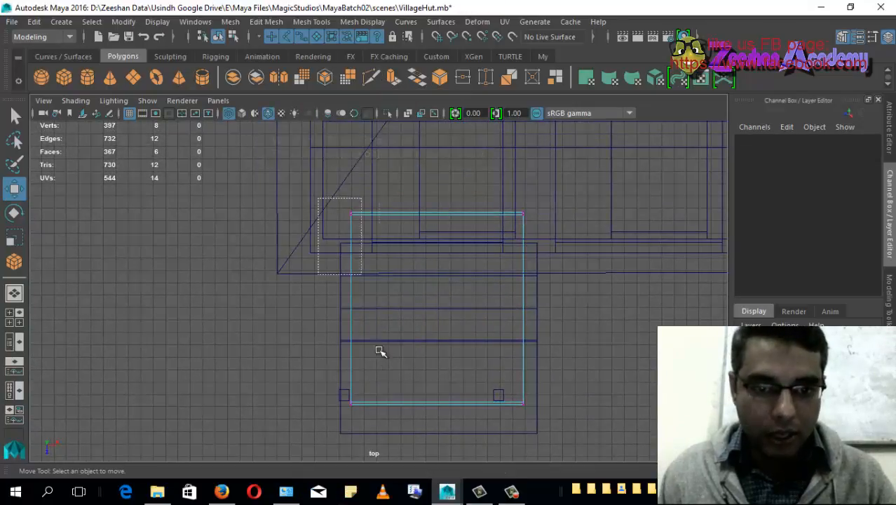
drag(373, 426, 373, 425)
drag(416, 310, 410, 307)
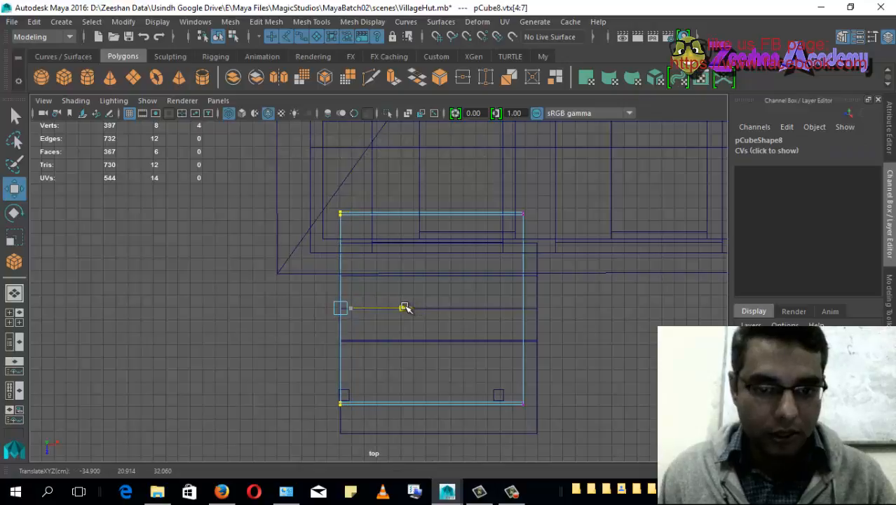
drag(513, 201, 538, 419)
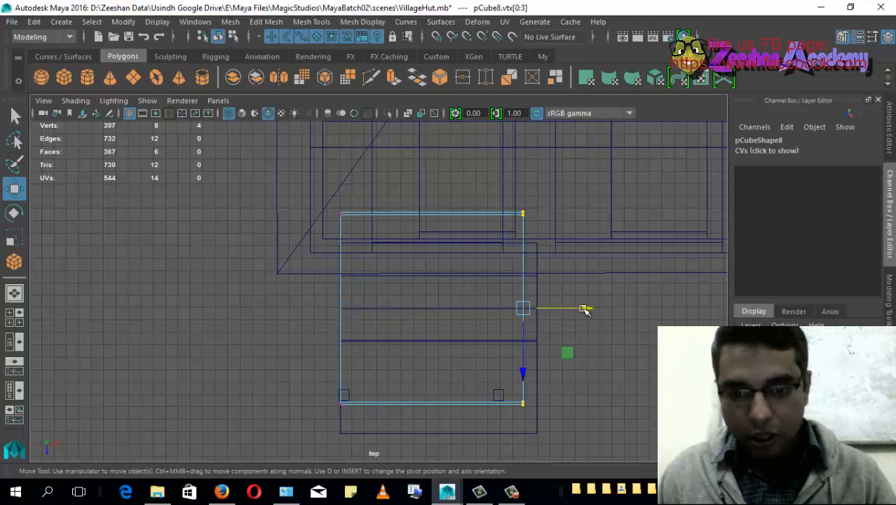
drag(585, 309, 597, 308)
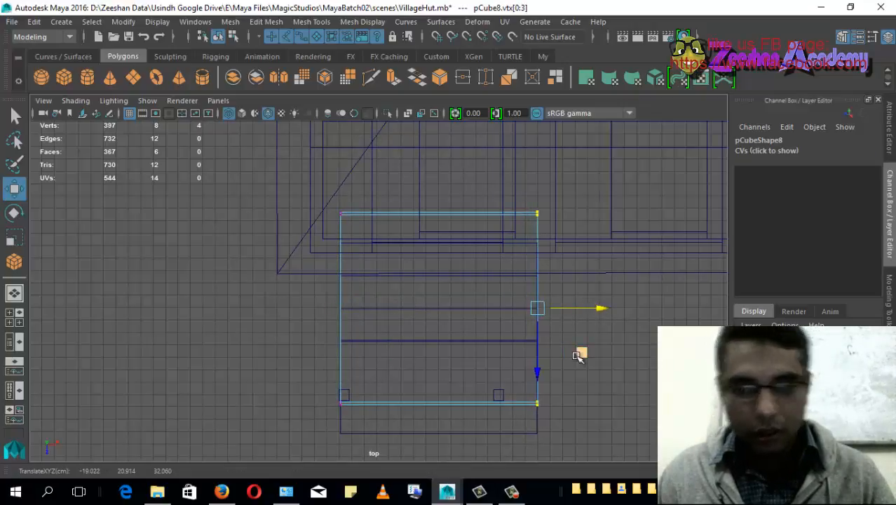
Step: Move the original doorway post to X -19.667 under the widened roof's edge in the perspective view
alt+middle_drag(475, 393, 475, 333)
key(space)
click(475, 335)
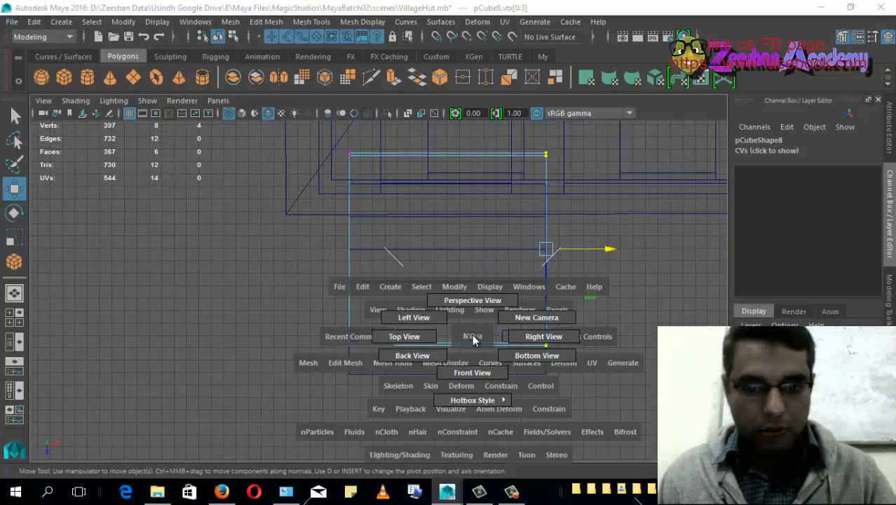
alt+drag(476, 336, 381, 315)
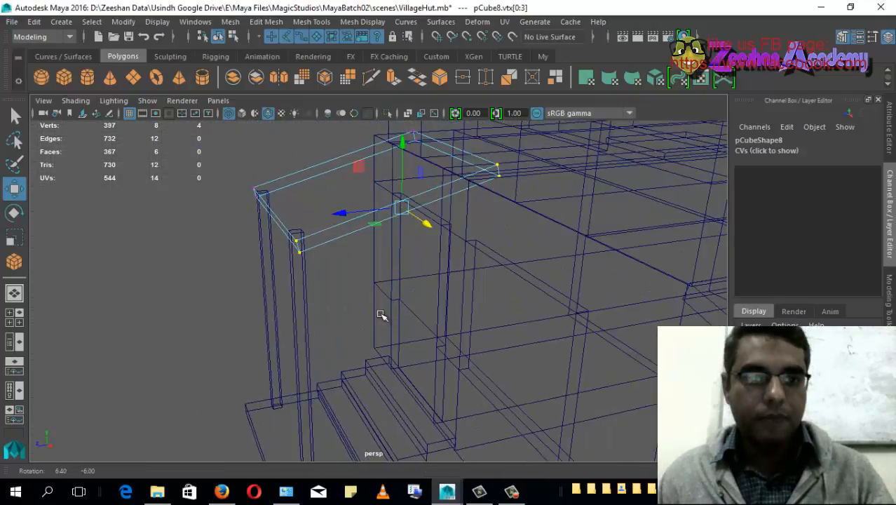
click(298, 302)
alt+drag(299, 312, 566, 370)
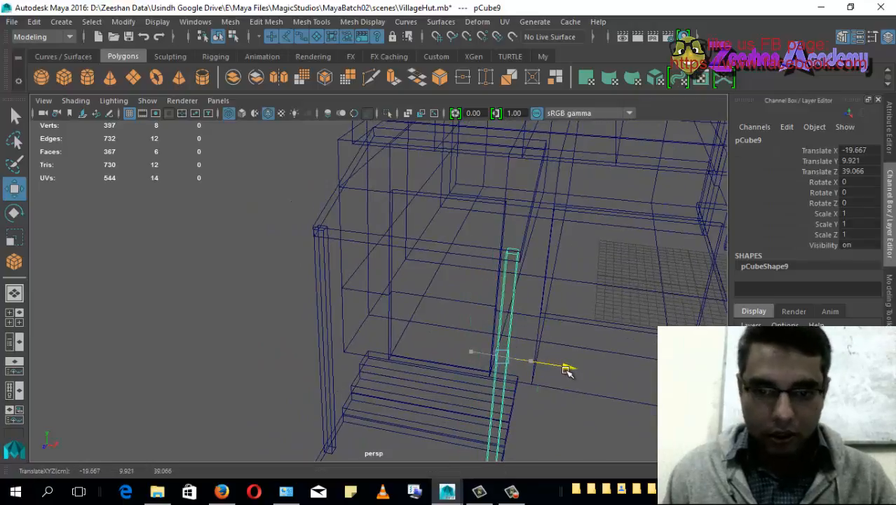
Step: Restore shaded display and shift the copied doorway post to X -34.317 beneath the other roof edge
key(5)
alt+drag(458, 347, 465, 279)
alt+middle_drag(465, 279, 444, 356)
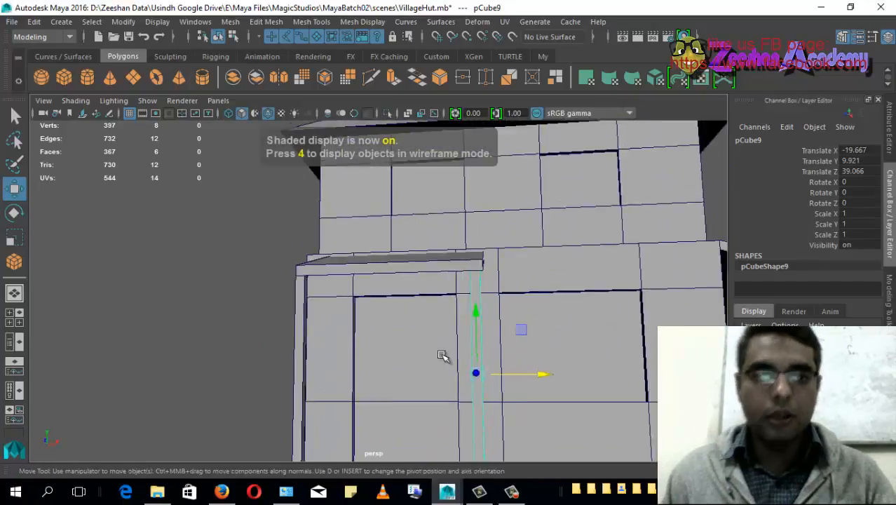
alt+drag(444, 357, 488, 370)
alt+right_drag(488, 370, 385, 363)
alt+middle_drag(384, 363, 383, 324)
alt+drag(382, 324, 396, 351)
click(341, 361)
Step: Examine the doorway's steps, posts and roof together with the whole hut from several angles
alt+middle_drag(396, 351, 383, 287)
alt+drag(382, 286, 404, 296)
scroll(404, 296, down, 2)
alt+middle_drag(404, 296, 384, 347)
mouse_move(385, 346)
alt+mouse_down()
mouse_move(271, 342)
mouse_move(373, 344)
alt+mouse_up()
scroll(491, 344, down, 3)
alt+drag(587, 342, 561, 361)
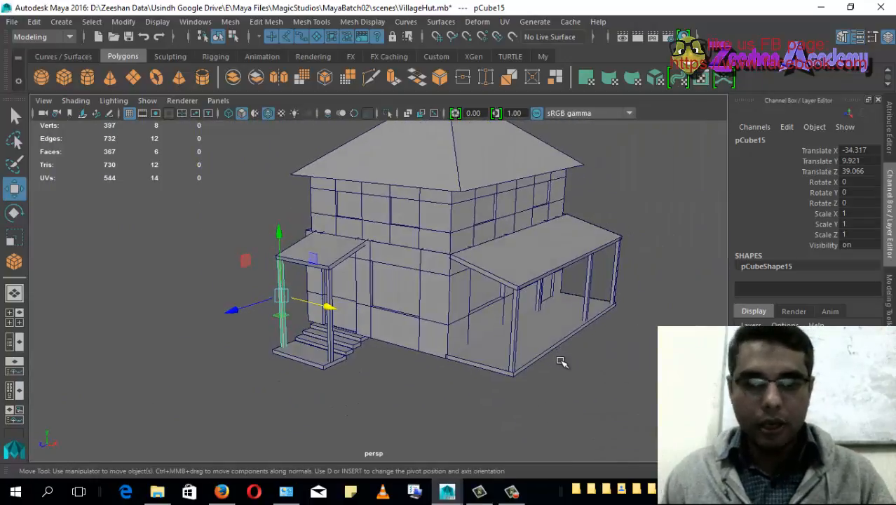
Step: Create a large polygon plane as the ground around the hut and scale it uniformly to 1.077
click(136, 81)
scroll(368, 319, down, 4)
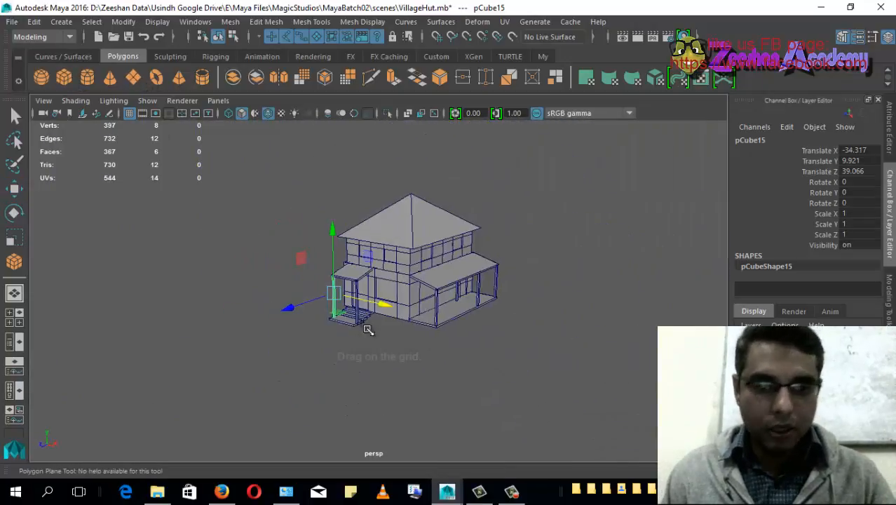
alt+drag(369, 324, 372, 364)
drag(242, 201, 483, 502)
key(w)
alt+middle_drag(452, 297, 598, 206)
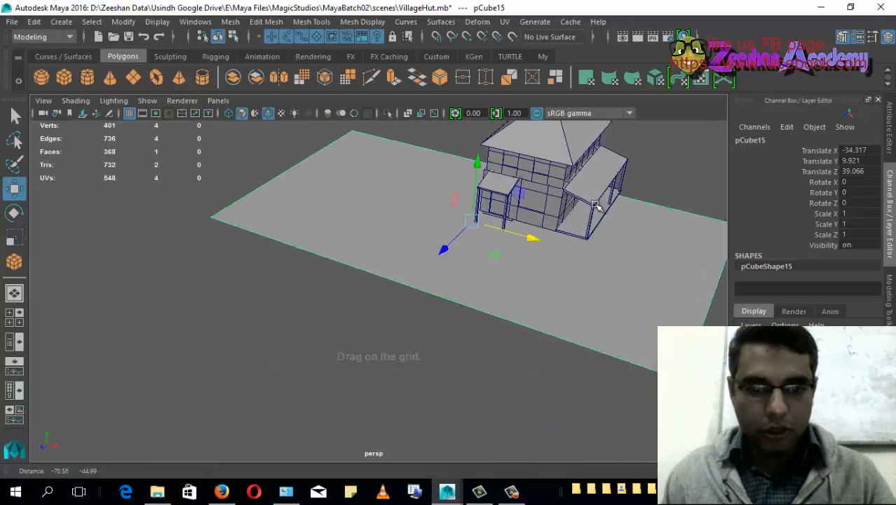
alt+drag(599, 206, 463, 214)
alt+drag(493, 304, 506, 264)
key(r)
alt+drag(501, 326, 604, 312)
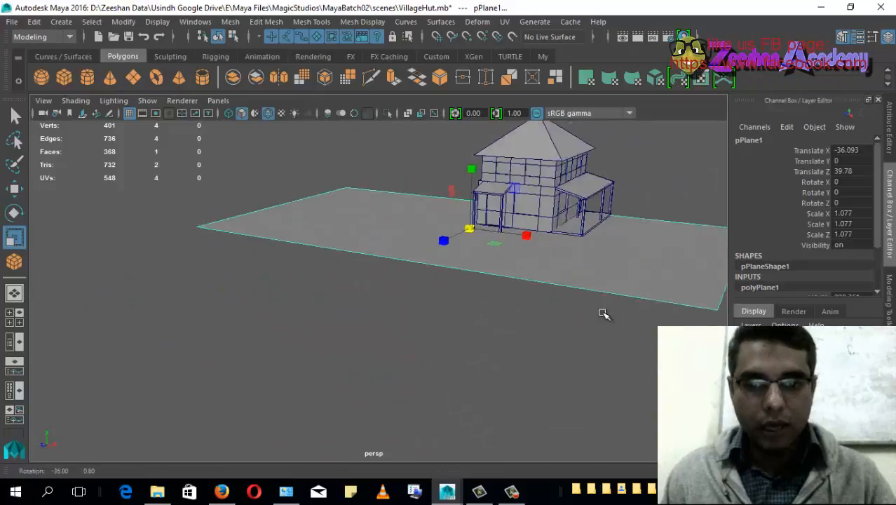
Step: Move the ground plane to X -17.165 and Z 7.339 so it surrounds the hut
key(w)
drag(526, 235, 553, 247)
alt+drag(486, 277, 550, 265)
alt+drag(568, 296, 436, 313)
Step: Lower the ground plane to Y -3.328 in the front view, level with the underside of the lowest doorway step
key(space)
scroll(436, 313, down, 1)
alt+middle_drag(424, 334, 630, 213)
scroll(376, 330, down, 3)
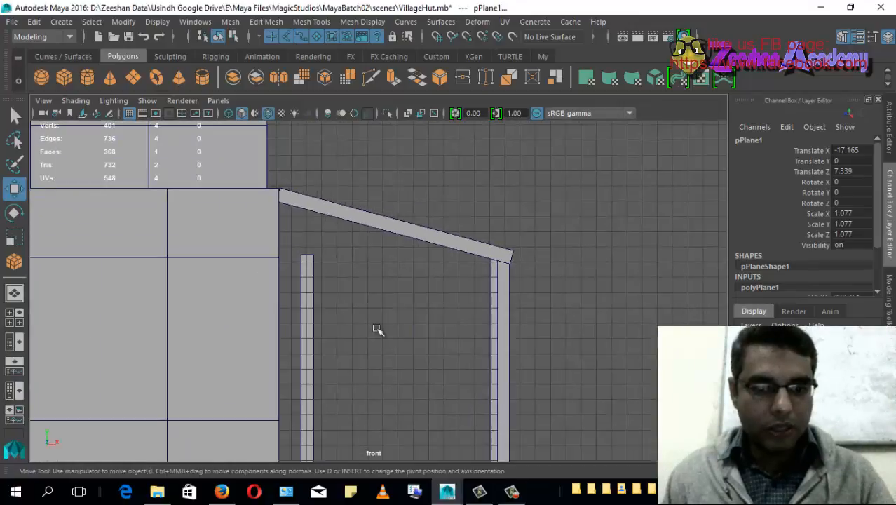
alt+middle_drag(376, 330, 522, 186)
scroll(388, 348, down, 2)
alt+middle_drag(388, 348, 686, 301)
scroll(450, 288, down, 1)
drag(472, 252, 476, 282)
scroll(313, 353, up, 5)
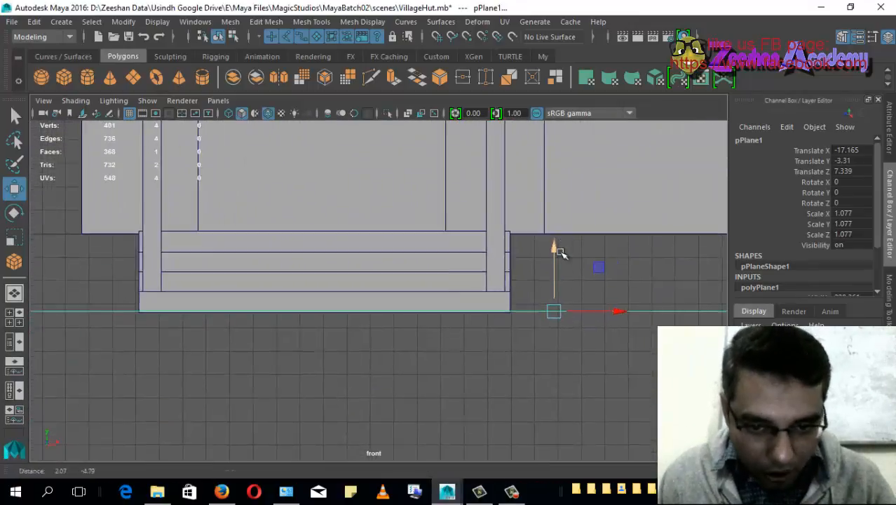
alt+middle_drag(572, 293, 670, 307)
drag(663, 266, 663, 260)
scroll(509, 283, down, 3)
Step: Duplicate the upper-storey walls in the perspective view and lower the copy to Y -8.814 beneath the hut
key(space)
drag(507, 282, 390, 330)
alt+right_drag(389, 330, 481, 280)
alt+middle_drag(481, 280, 428, 326)
alt+drag(428, 326, 323, 244)
alt+drag(546, 173, 354, 296)
click(381, 216)
alt+middle_drag(382, 221, 365, 317)
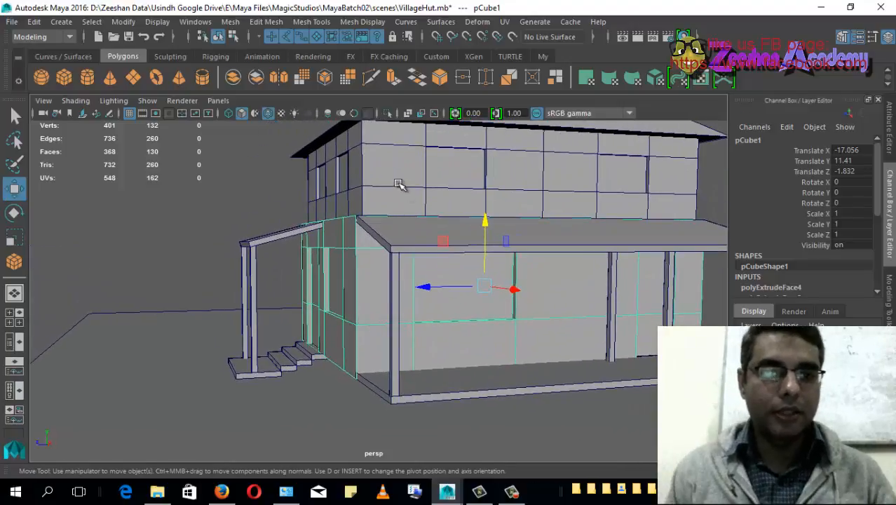
click(394, 182)
alt+drag(430, 244, 361, 239)
key(ctrl+d)
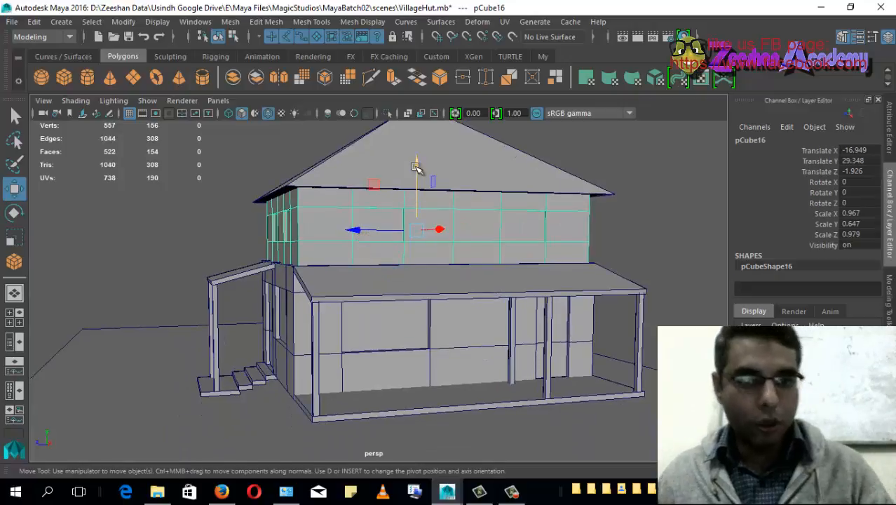
alt+middle_drag(396, 209, 395, 201)
drag(413, 160, 397, 283)
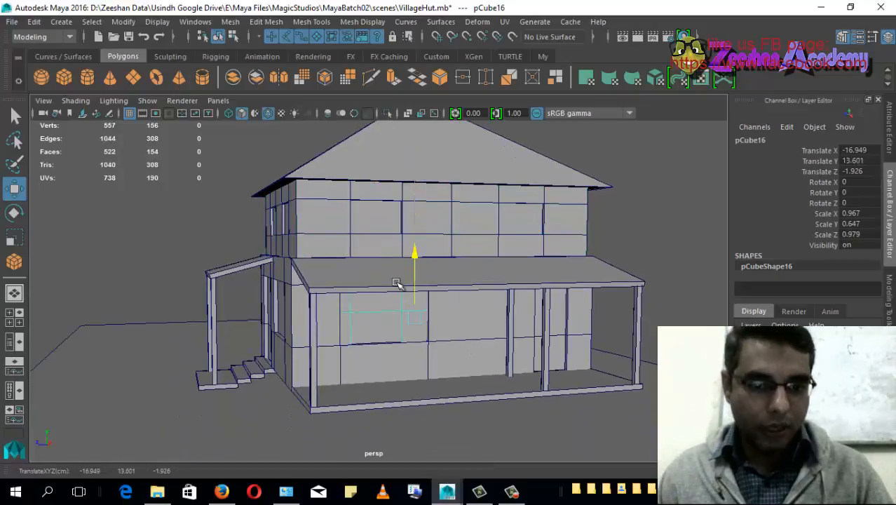
drag(403, 344, 402, 339)
Step: Delete all faces below the top row of the copied walls, working in wireframe in the front view
alt+middle_drag(372, 297, 364, 187)
scroll(414, 267, up, 3)
key(space)
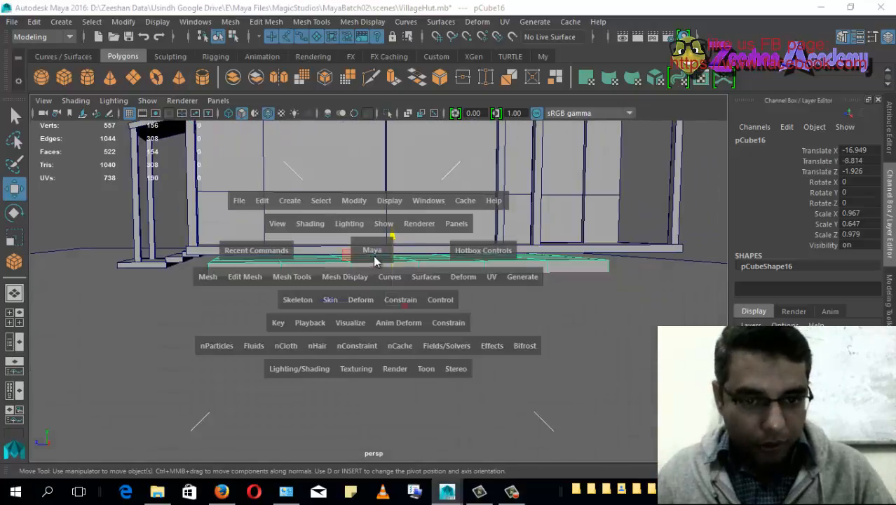
drag(372, 253, 378, 298)
scroll(379, 299, down, 1)
key(4)
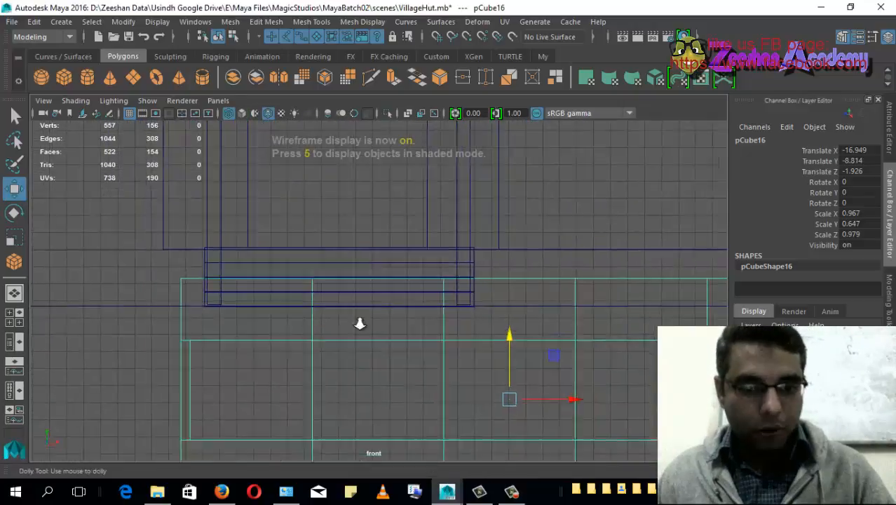
scroll(400, 312, down, 2)
alt+middle_drag(376, 310, 333, 292)
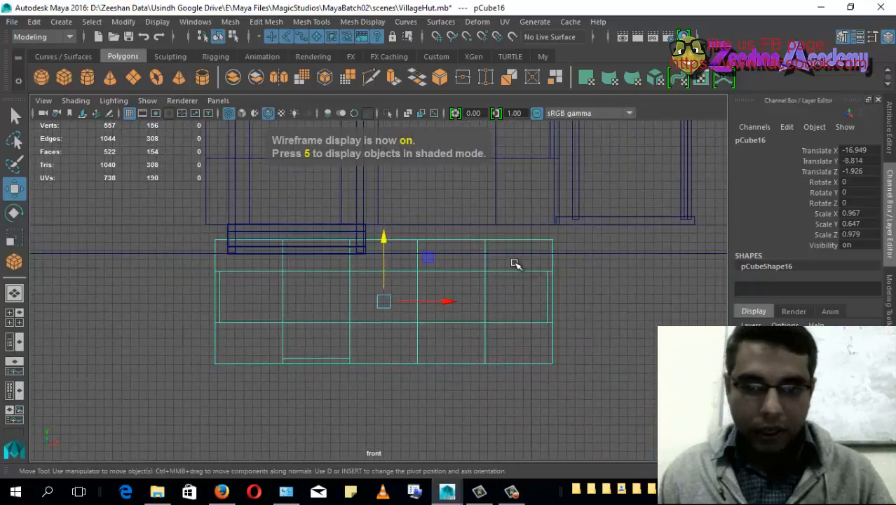
right_click(515, 263)
click(514, 149)
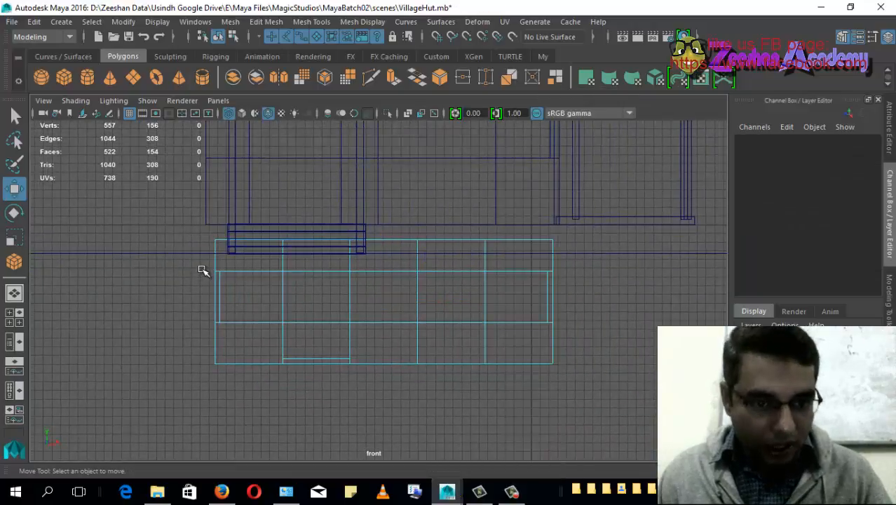
drag(534, 390, 615, 440)
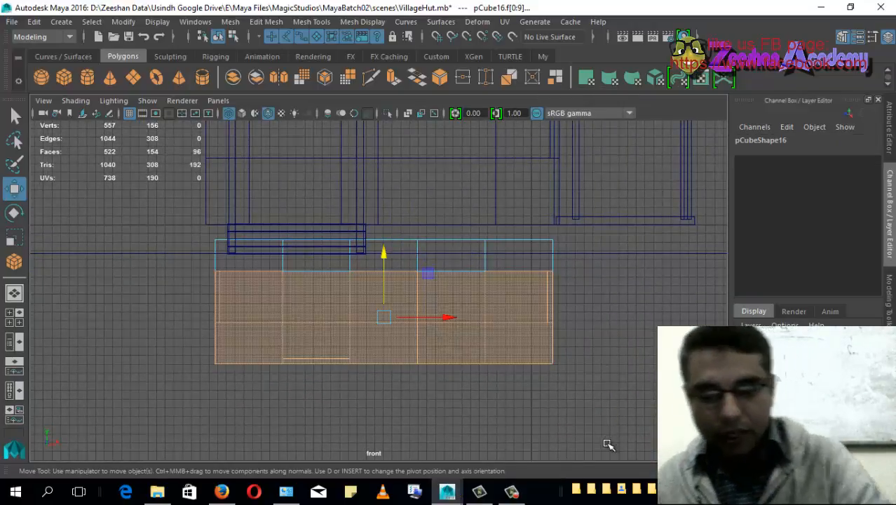
key(Delete)
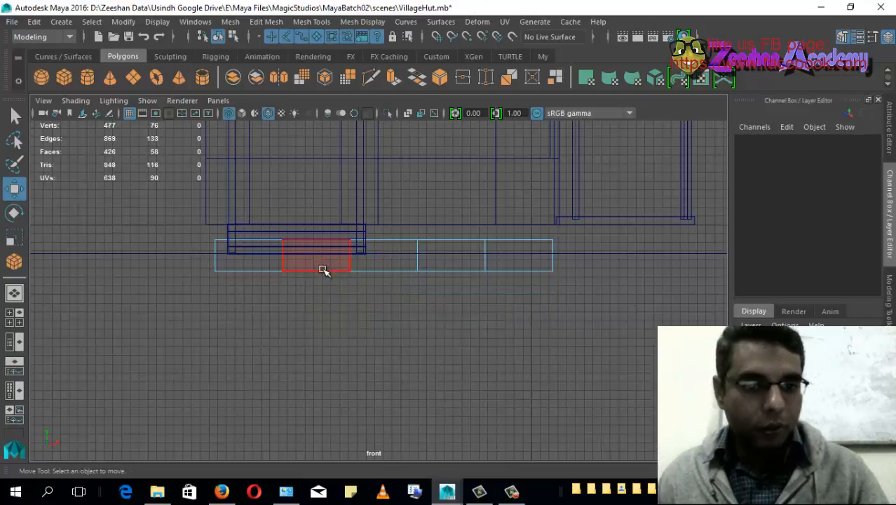
Step: Raise the remaining wall strip to Y -7.023 as a foundation under the lower walls and restore shaded display
right_drag(323, 113, 369, 91)
click(357, 271)
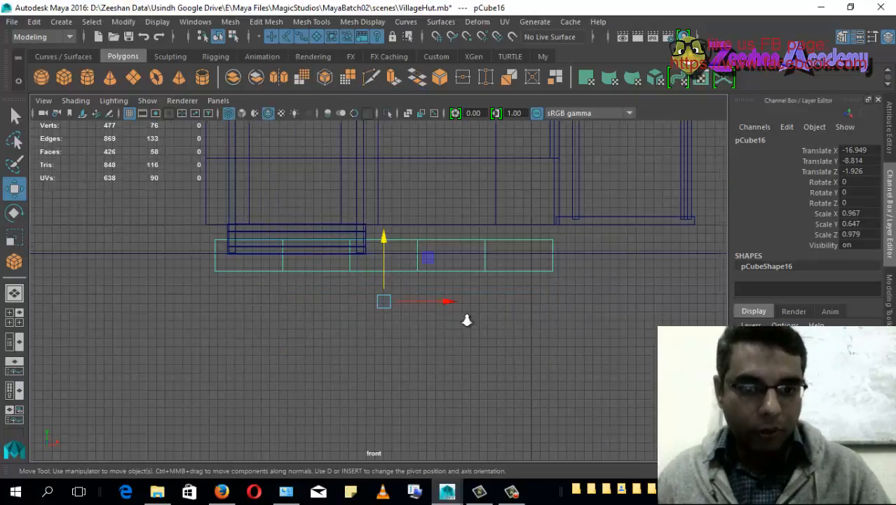
key(f)
mouse_move(387, 247)
mouse_down()
mouse_move(387, 223)
mouse_move(374, 222)
mouse_up()
key(space)
alt+drag(268, 254, 307, 284)
key(5)
alt+right_drag(308, 284, 309, 292)
alt+drag(309, 292, 376, 310)
alt+right_drag(376, 310, 391, 313)
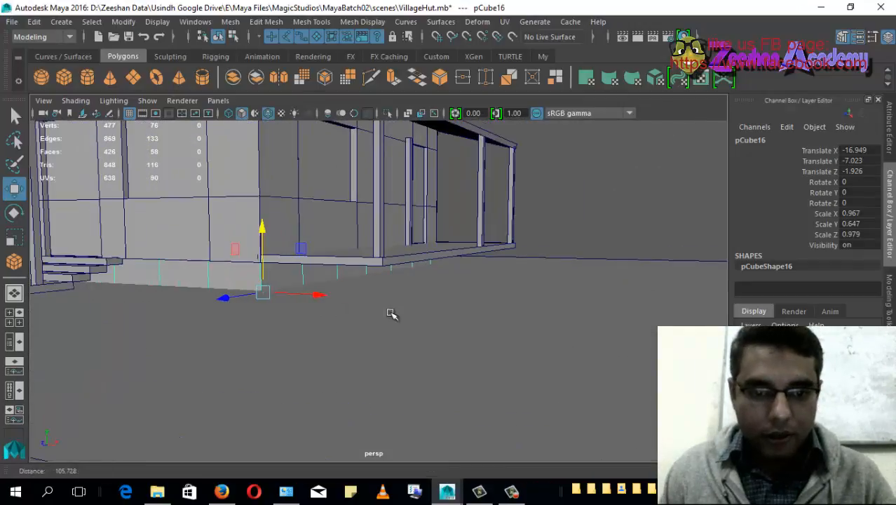
Step: Duplicate the porch's front corner post, shorten the copy to Scale Y 0.147, and lower it to Y -1.357 under the porch floor
click(382, 233)
alt+drag(381, 234, 405, 278)
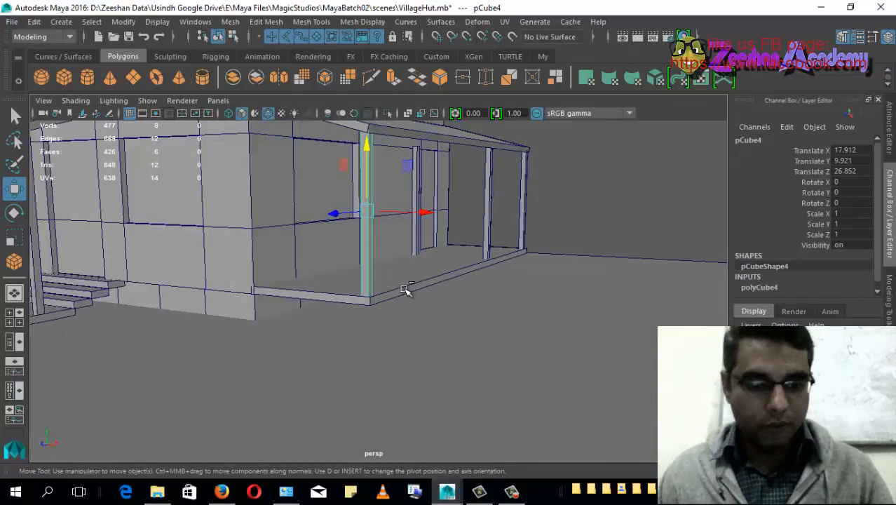
key(ctrl+d)
drag(367, 160, 367, 226)
key(r)
key(w)
drag(366, 186, 369, 264)
key(r)
scroll(352, 351, up, 4)
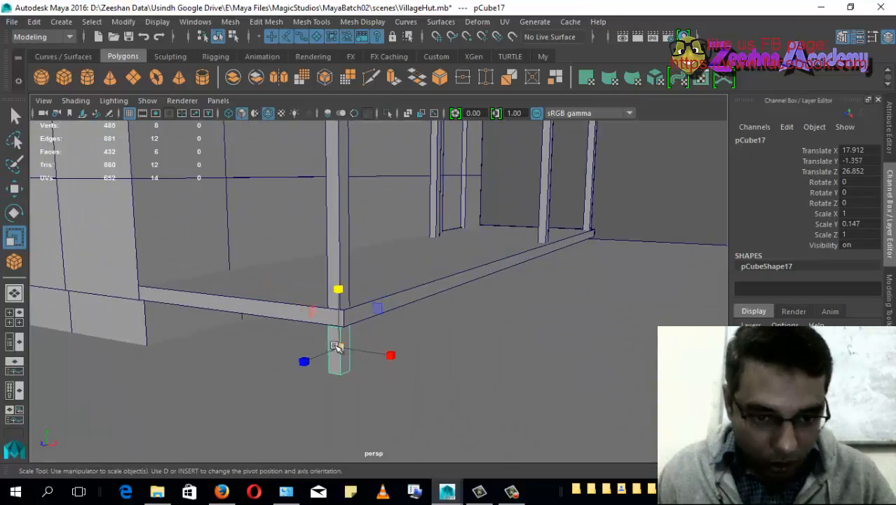
Step: Thicken the short support leg to scale 1.72, 0.252, 1.72 and align it under the porch corner at Z 26.575
drag(337, 346, 218, 317)
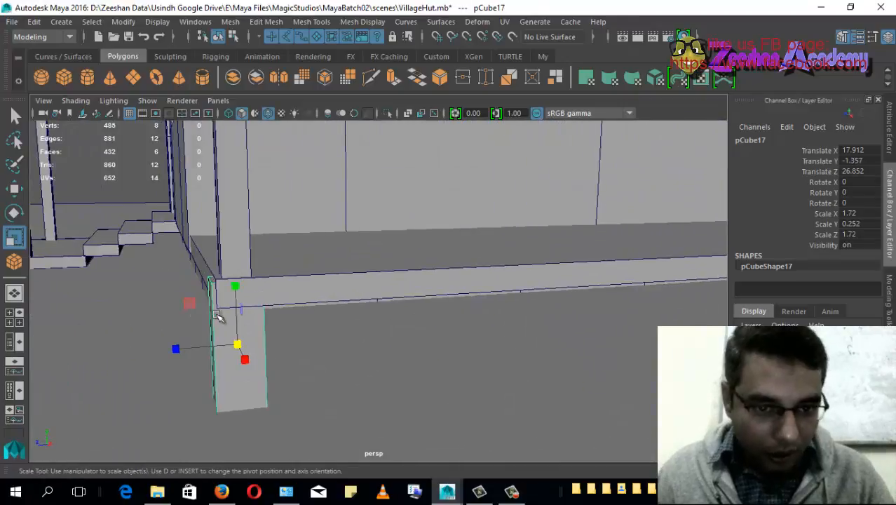
key(w)
alt+drag(170, 353, 441, 334)
scroll(639, 292, down, 3)
alt+middle_drag(640, 292, 602, 301)
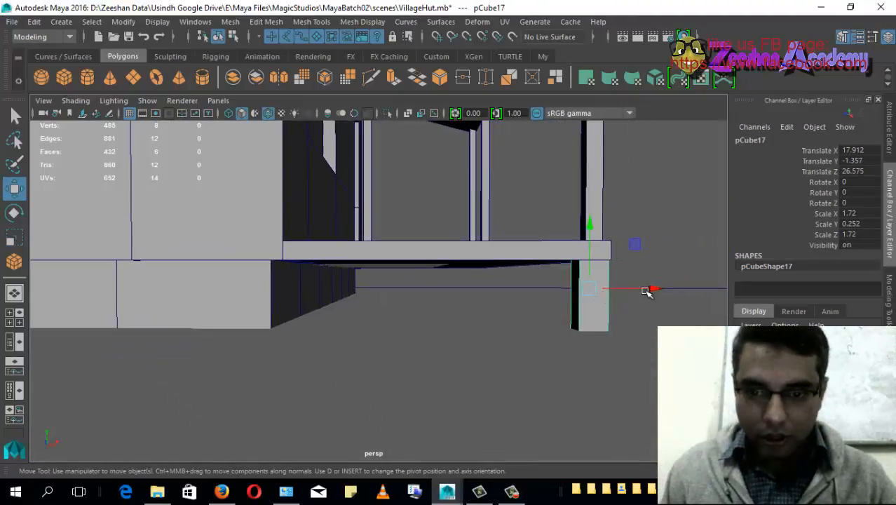
Step: Copy the support legs in pairs along the porch, placing one pair at Z -11.392 and another at the far end
alt+drag(640, 292, 290, 308)
alt+drag(290, 308, 384, 344)
alt+drag(444, 347, 322, 321)
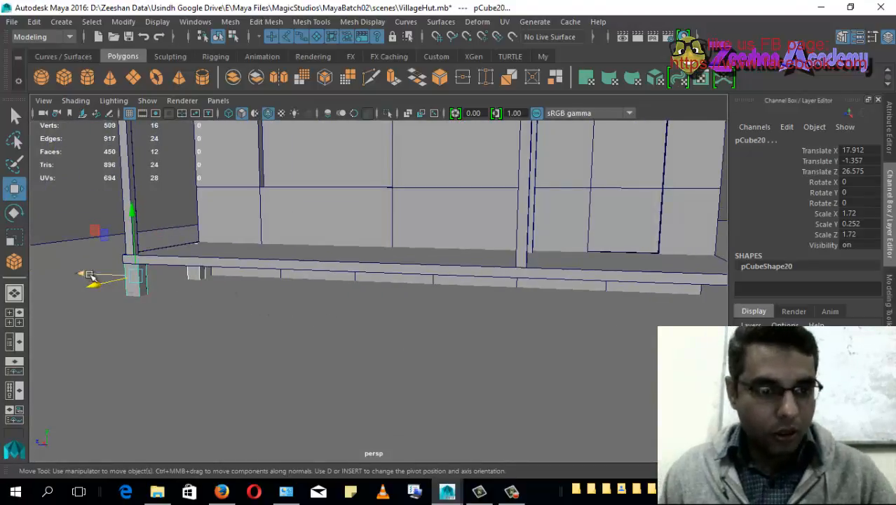
drag(89, 275, 421, 295)
alt+drag(491, 310, 360, 289)
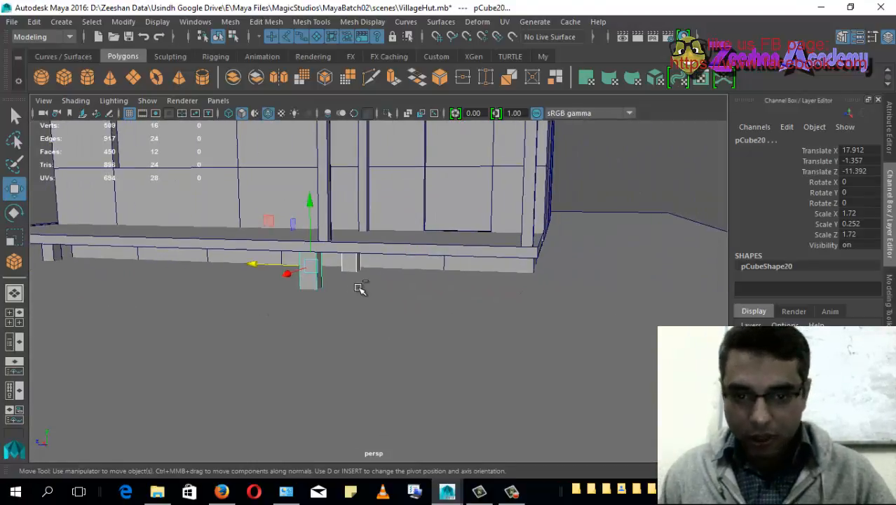
drag(256, 263, 471, 285)
alt+drag(289, 321, 374, 321)
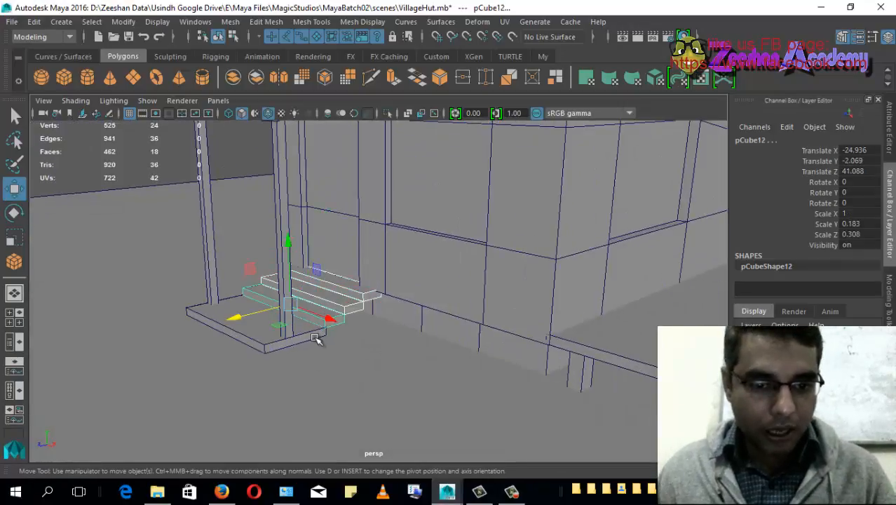
Step: Duplicate the doorway steps with their landing and move the copy to X 17.108 beside the porch
alt+drag(316, 339, 428, 336)
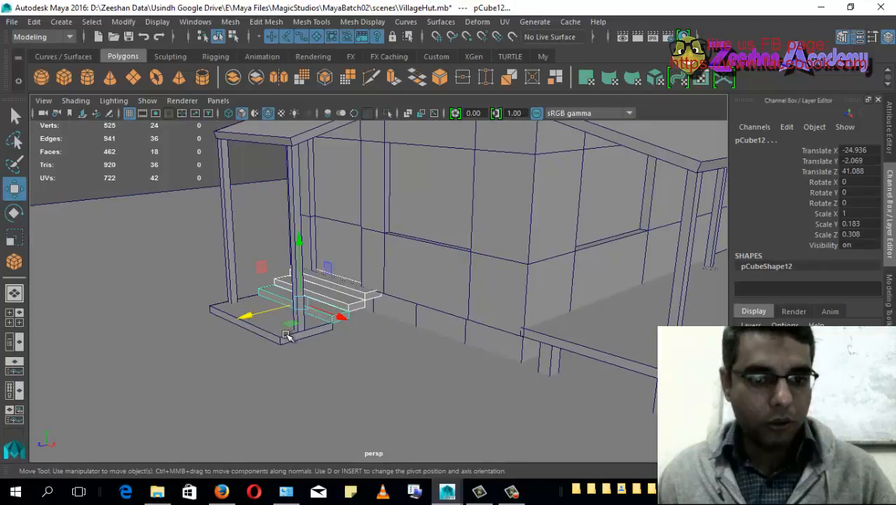
key(shift+d)
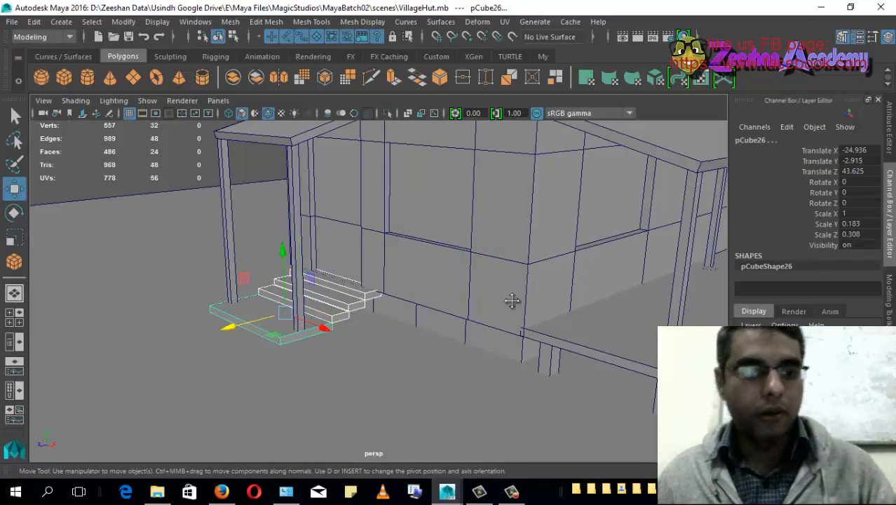
alt+middle_drag(512, 300, 466, 304)
scroll(449, 308, down, 3)
alt+drag(429, 312, 484, 324)
alt+middle_drag(484, 325, 241, 314)
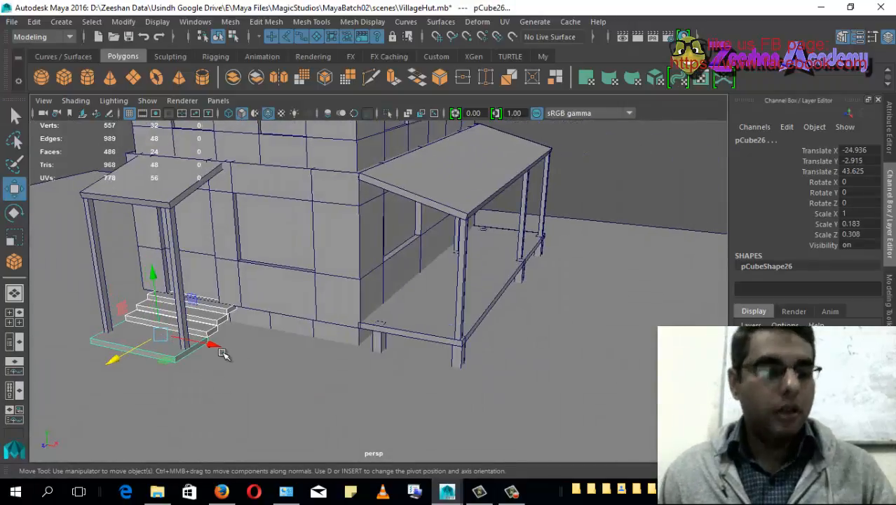
drag(223, 349, 494, 405)
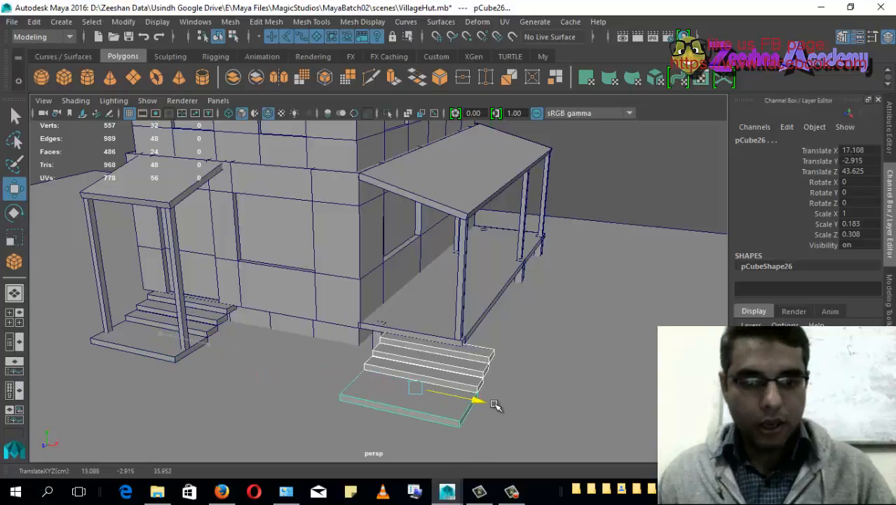
Step: Try to rotate the copied steps beside the porch, and delete the copy
alt+drag(569, 344, 254, 430)
key(e)
alt+drag(290, 390, 281, 392)
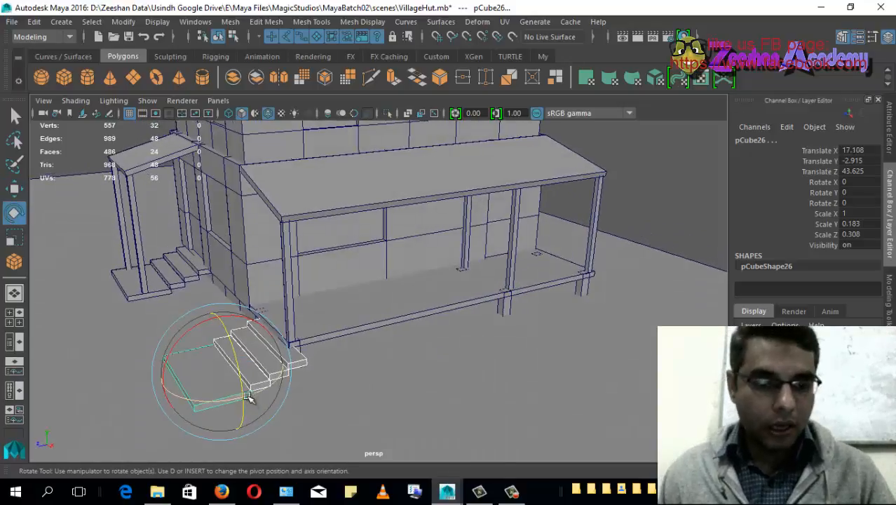
drag(214, 399, 318, 390)
key(Delete)
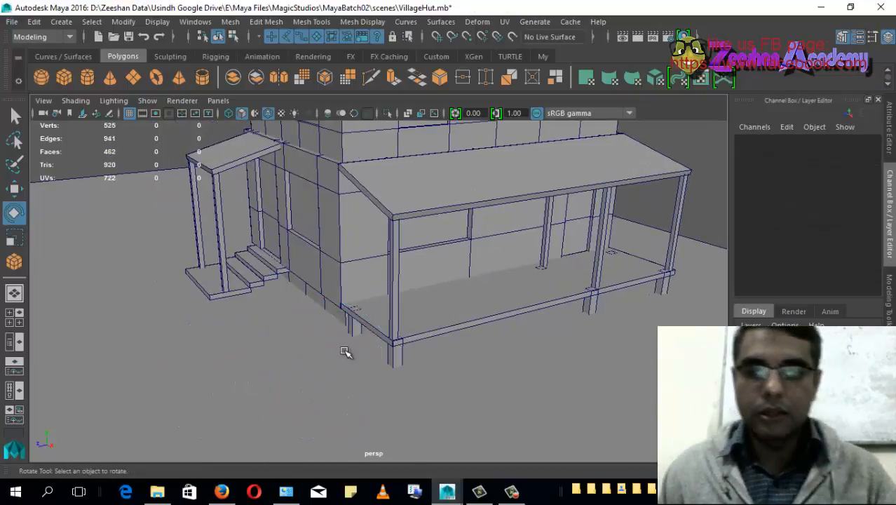
Step: Turn off the wireframe overlay on the shaded hut model
alt+drag(345, 352, 429, 361)
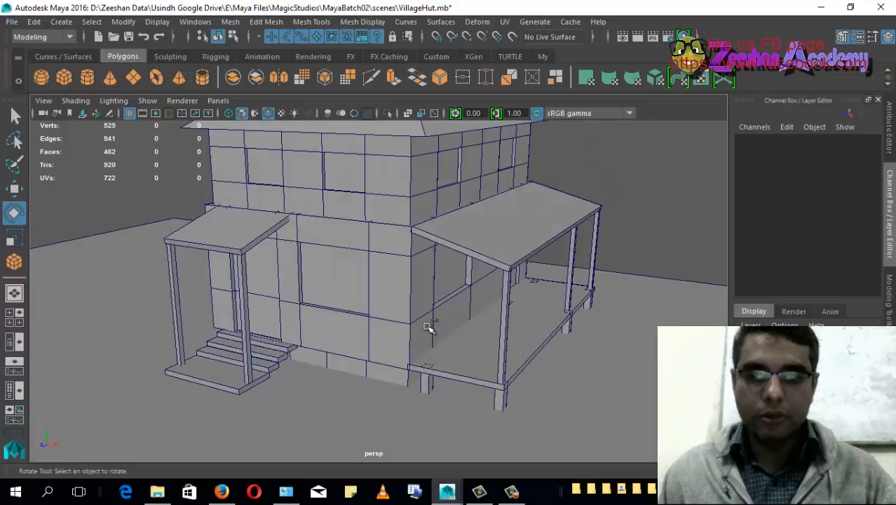
mouse_move(406, 293)
alt+mouse_down()
mouse_move(374, 336)
mouse_move(510, 337)
mouse_move(422, 334)
mouse_move(362, 305)
mouse_move(396, 294)
mouse_move(385, 292)
mouse_move(396, 298)
alt+mouse_up()
click(268, 113)
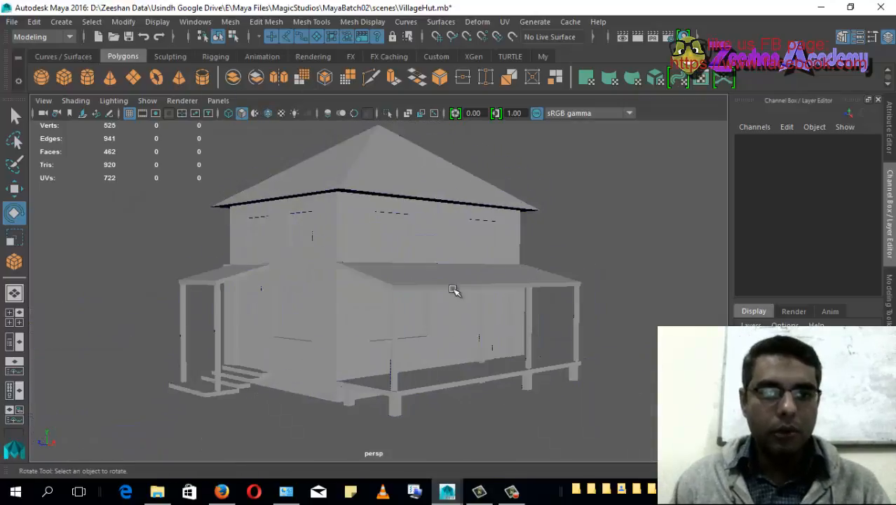
alt+drag(393, 312, 534, 330)
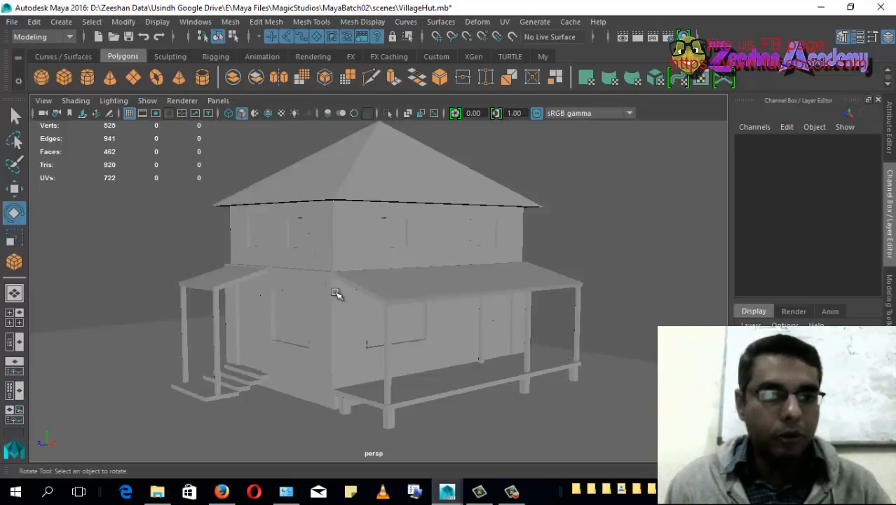
Step: Examine the complete shaded hut and its ground plane from a distance and close up
alt+drag(336, 296, 359, 293)
alt+drag(493, 378, 319, 427)
drag(225, 413, 146, 448)
alt+middle_drag(278, 388, 246, 359)
scroll(308, 358, down, 3)
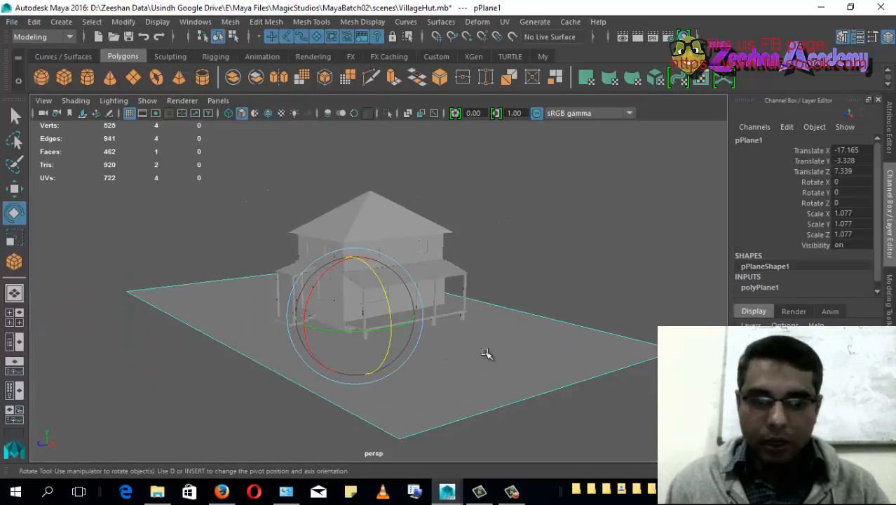
alt+middle_drag(310, 301, 314, 338)
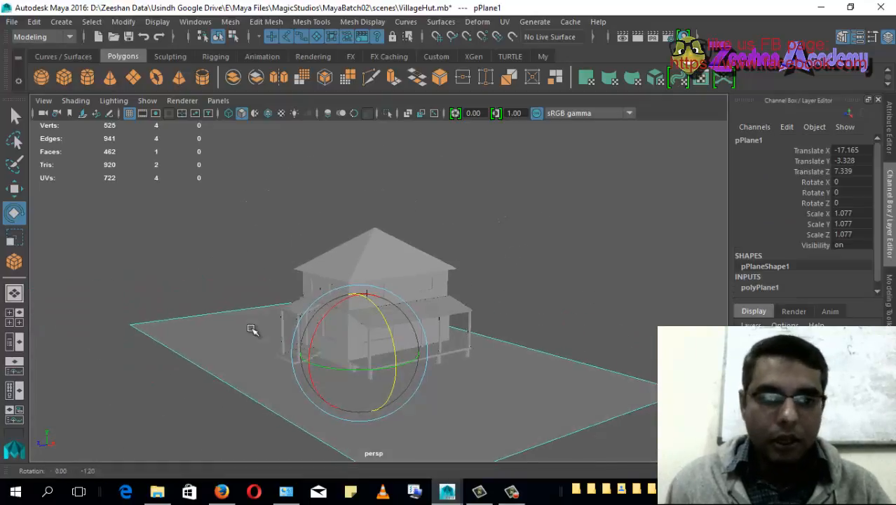
scroll(281, 282, up, 5)
alt+middle_drag(281, 283, 384, 279)
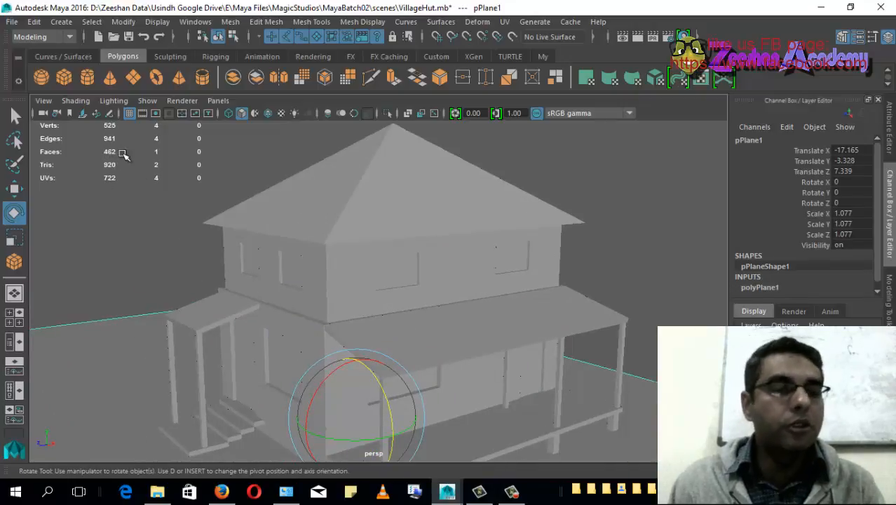
Step: Inspect the pyramid roof and the upper storey's mesh, selecting one wall face on the porch side
click(375, 219)
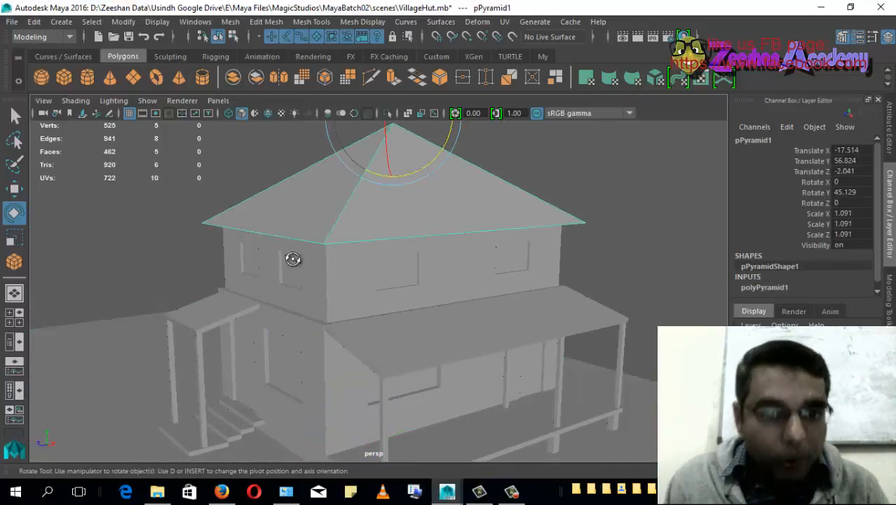
click(325, 277)
alt+middle_drag(325, 277, 326, 263)
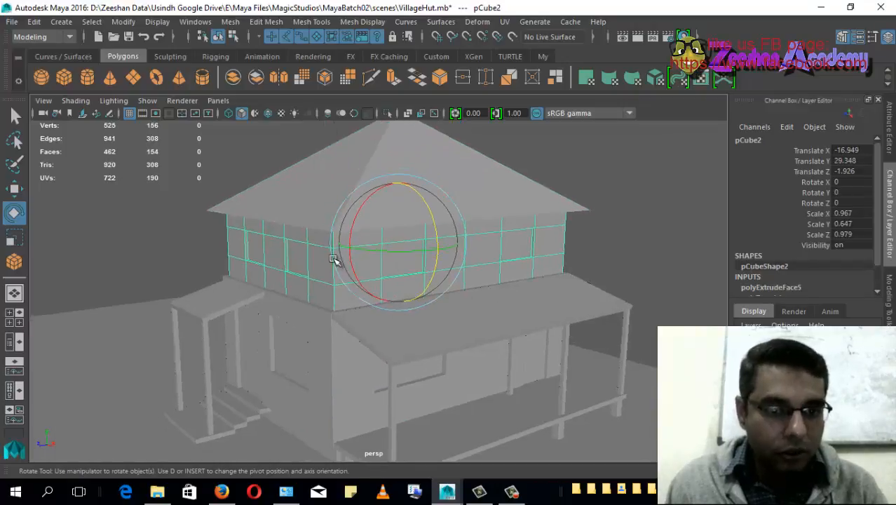
right_drag(479, 250, 490, 205)
click(490, 246)
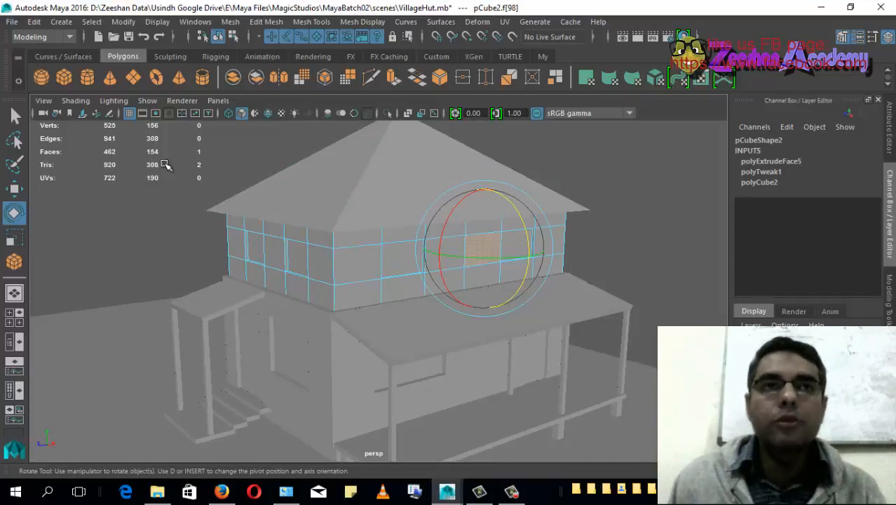
Step: Examine the lower storey's mesh around the corner between the side doorway and the porch, including its recessed windows
alt+drag(452, 399, 474, 274)
click(400, 300)
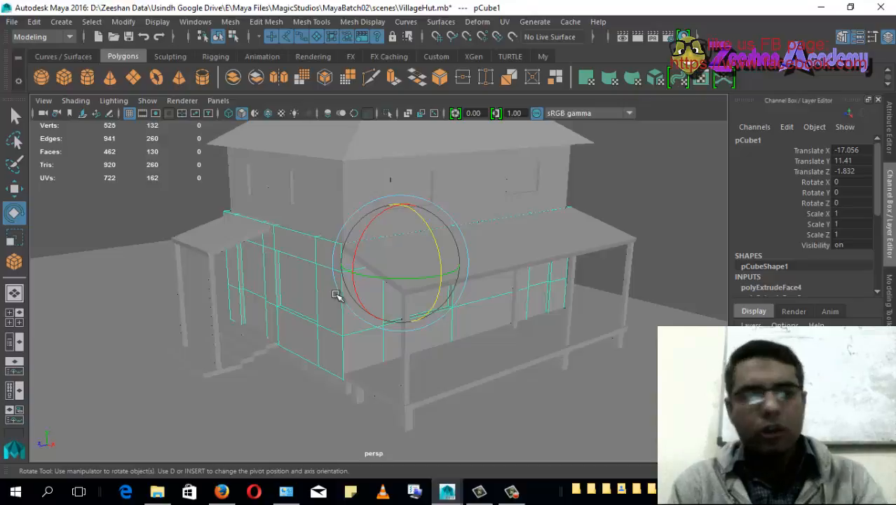
alt+drag(294, 356, 300, 320)
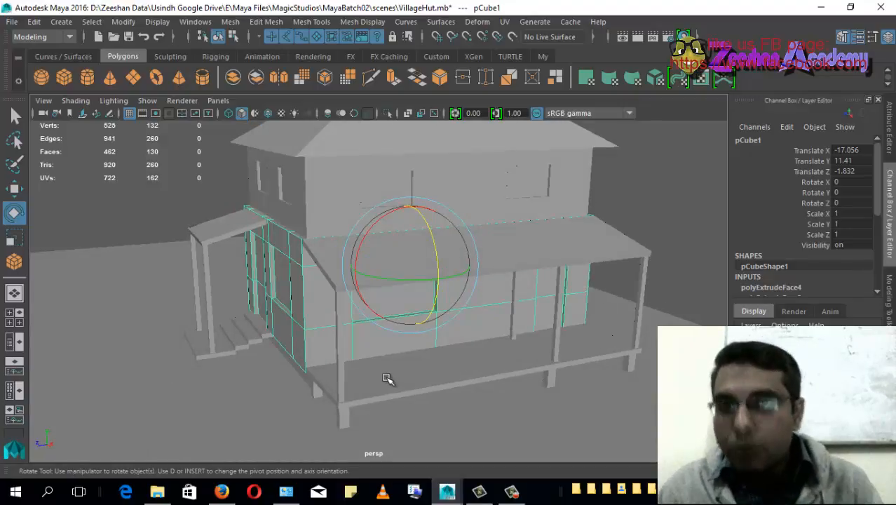
alt+drag(317, 427, 324, 420)
scroll(317, 375, up, 5)
alt+drag(314, 373, 298, 361)
alt+middle_drag(235, 296, 361, 287)
scroll(282, 304, down, 3)
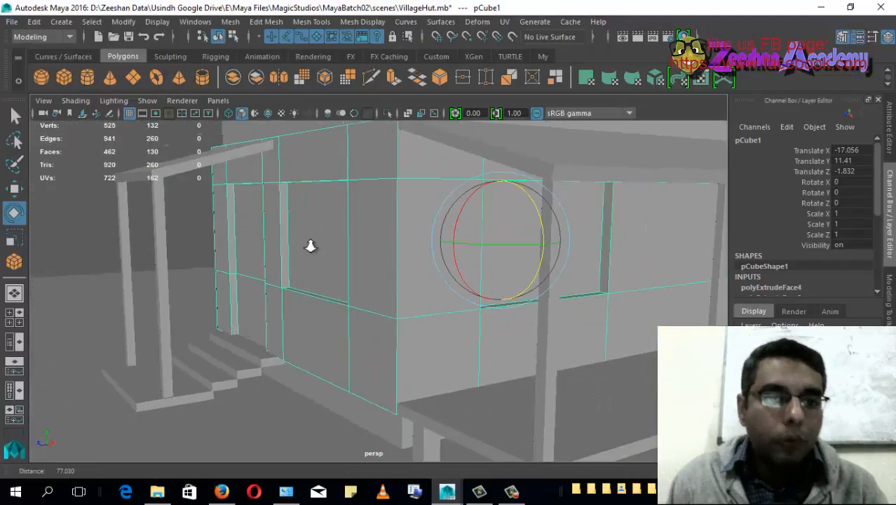
scroll(312, 246, up, 3)
scroll(328, 249, down, 1)
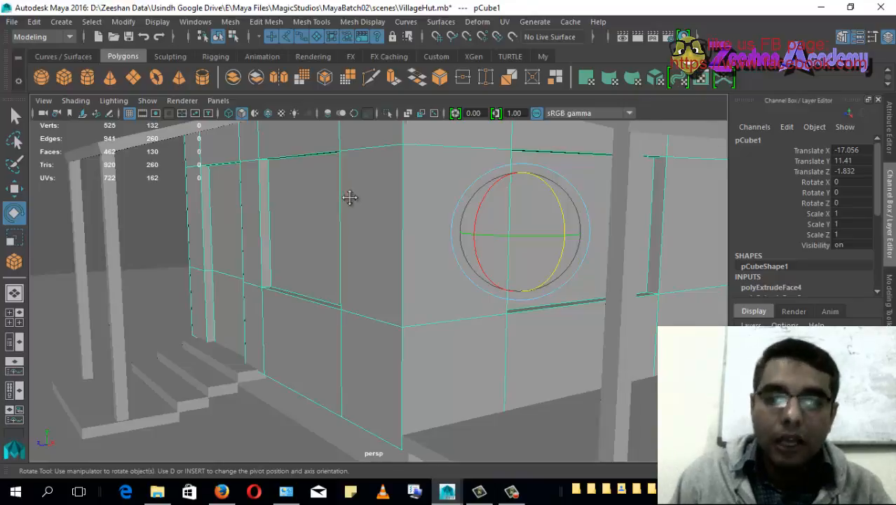
alt+middle_drag(351, 198, 369, 203)
alt+middle_drag(320, 226, 340, 220)
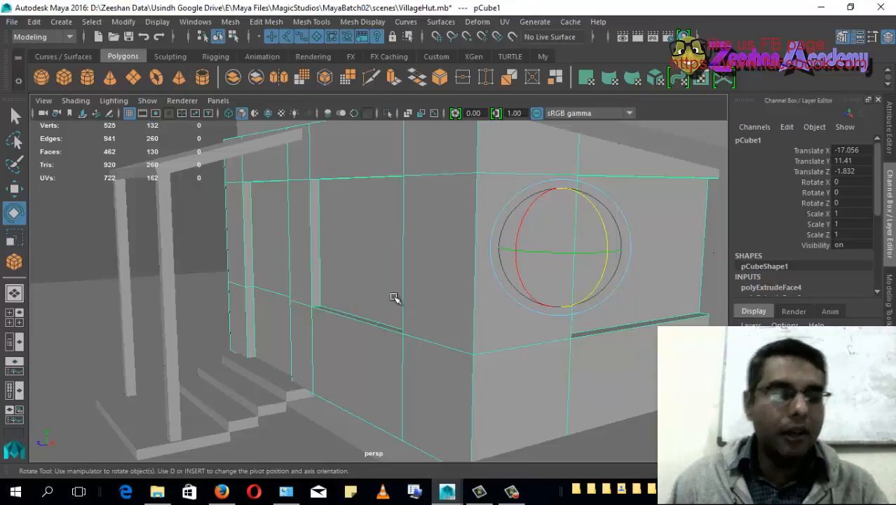
alt+drag(394, 298, 401, 334)
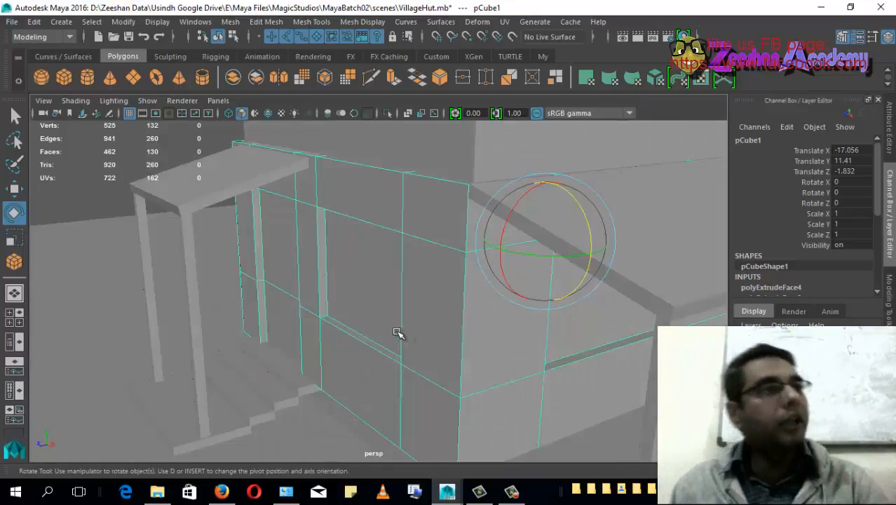
alt+drag(482, 284, 472, 275)
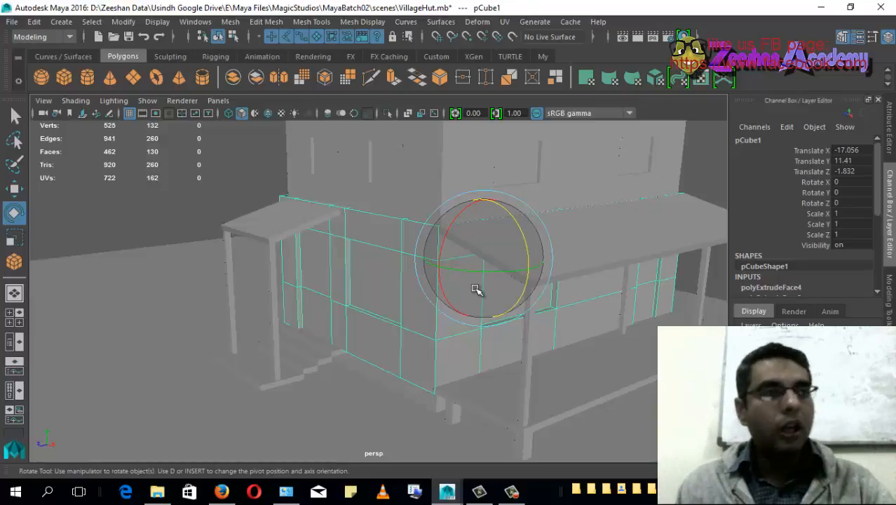
Step: Frame the sloped canopy over the side doorway and inspect it up close
click(278, 242)
key(f)
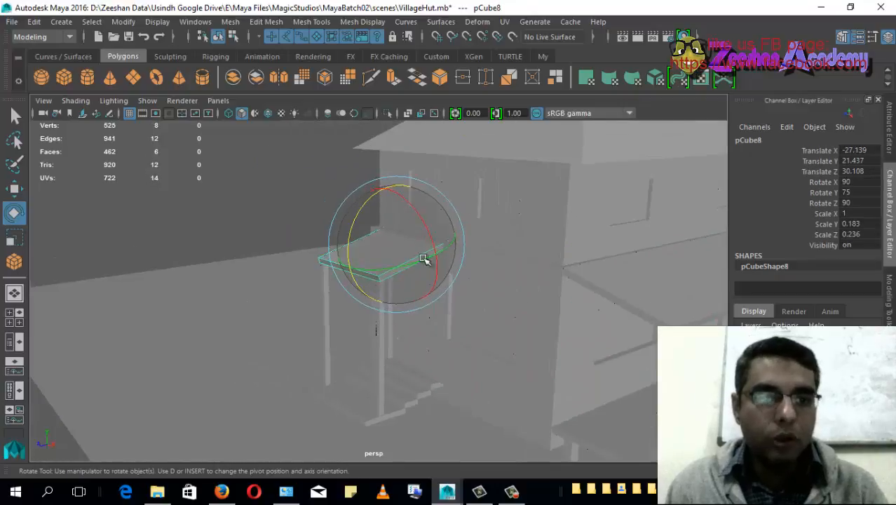
drag(425, 260, 375, 261)
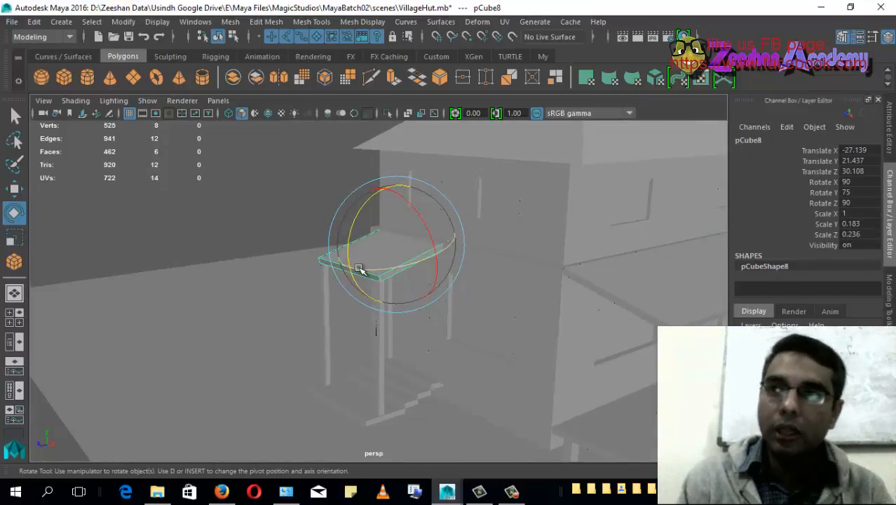
scroll(581, 364, up, 2)
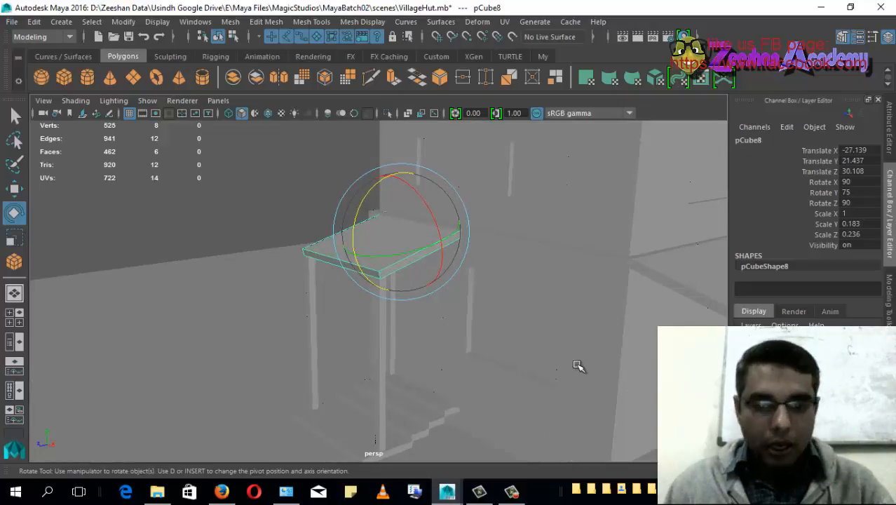
Step: Compare the lower storey block with the foundation strip beneath it, viewing their junction from a low angle and from farther away
click(580, 364)
alt+drag(580, 364, 503, 262)
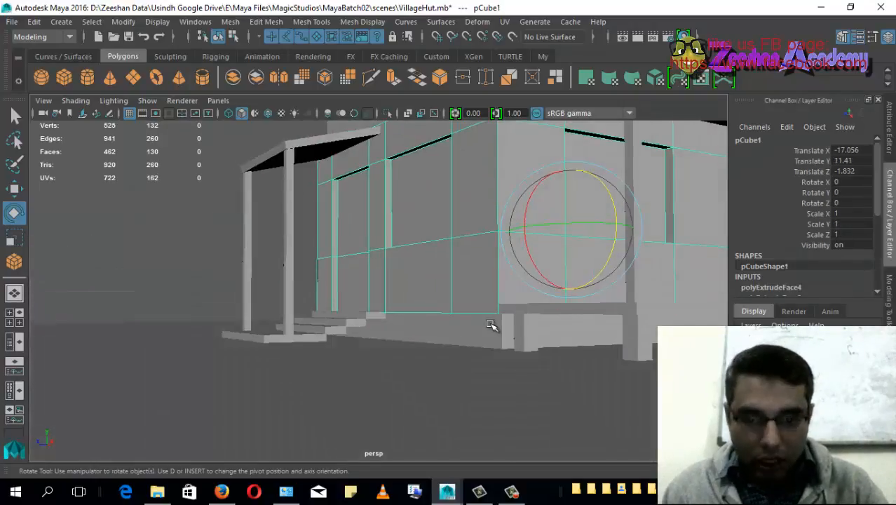
click(492, 324)
alt+middle_drag(485, 331, 472, 340)
scroll(471, 341, up, 2)
alt+drag(409, 341, 401, 343)
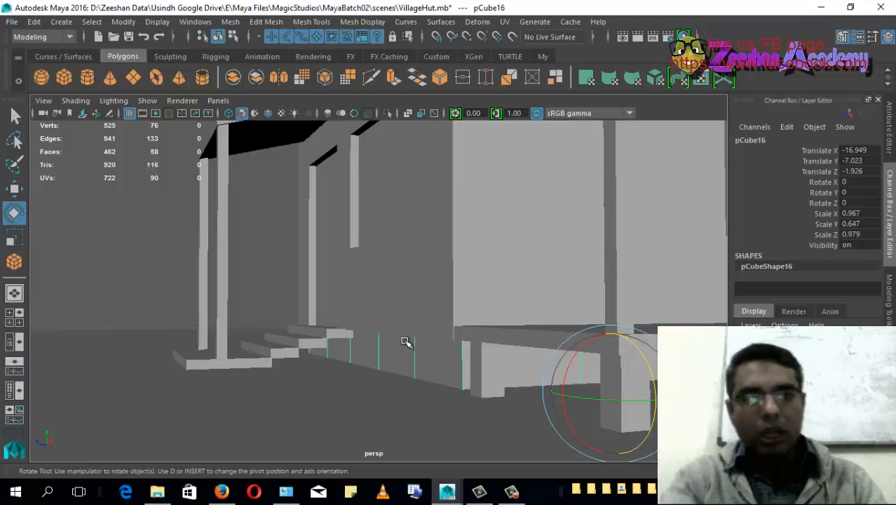
click(420, 313)
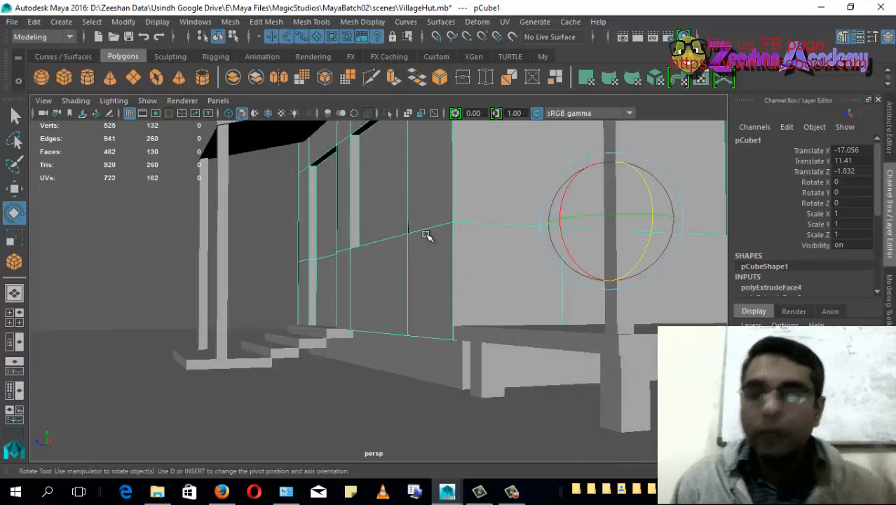
click(423, 351)
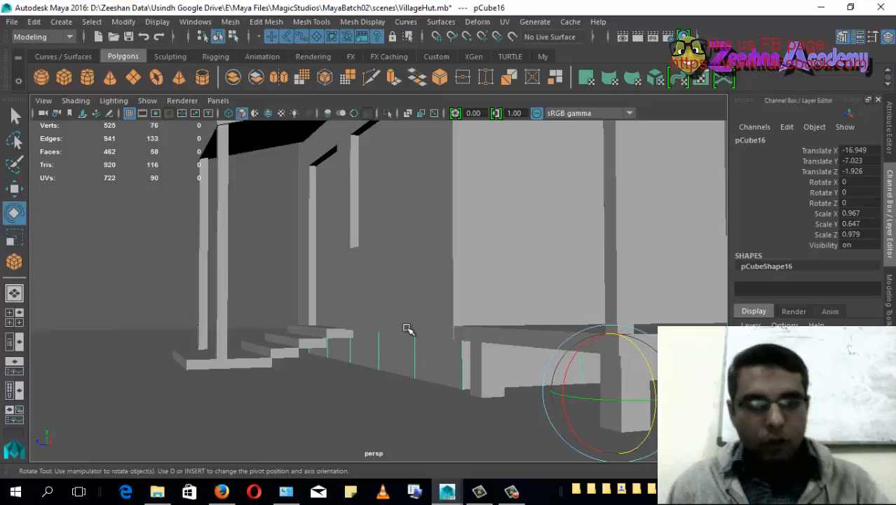
scroll(438, 334, down, 3)
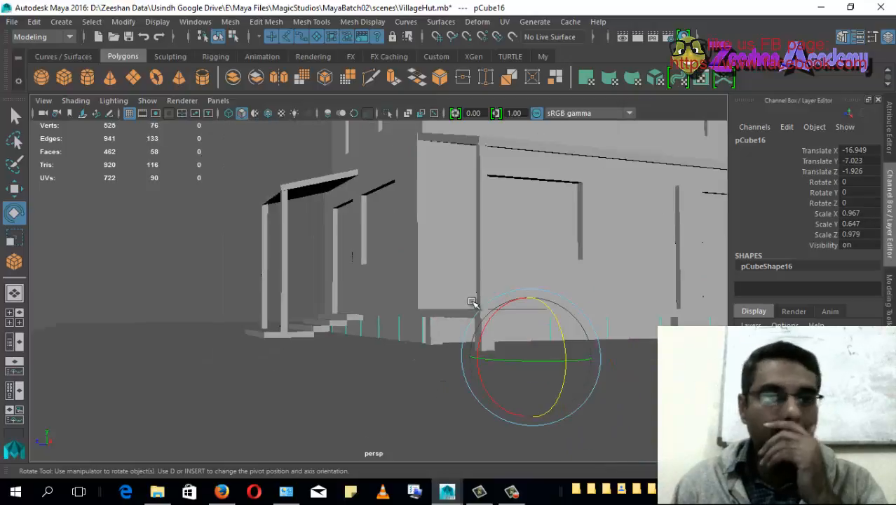
alt+drag(502, 284, 456, 330)
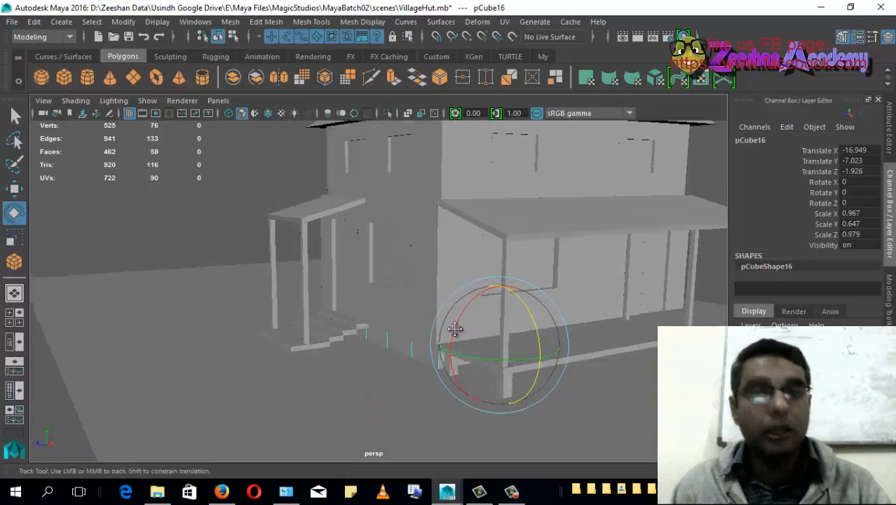
alt+middle_drag(456, 329, 392, 373)
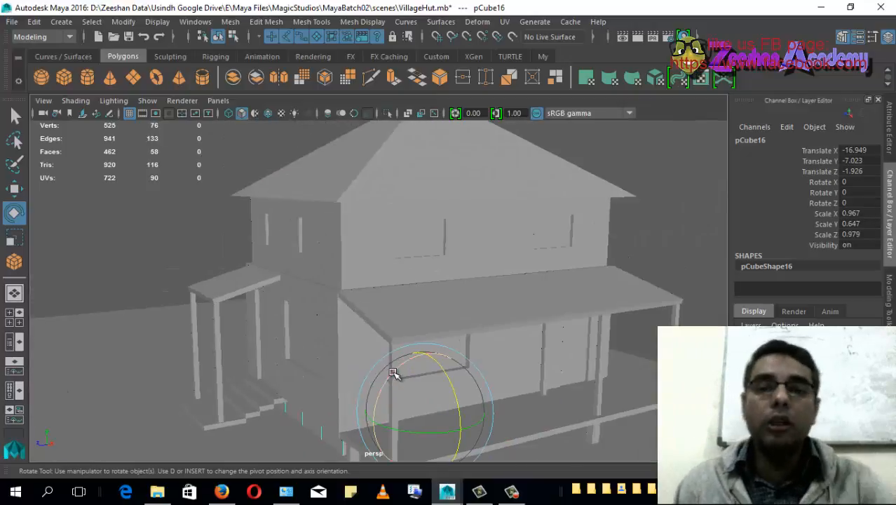
Step: Examine the sloped porch roof slab from several sides and in relation to the whole hut
click(406, 335)
alt+drag(360, 344, 481, 342)
alt+right_drag(481, 343, 533, 318)
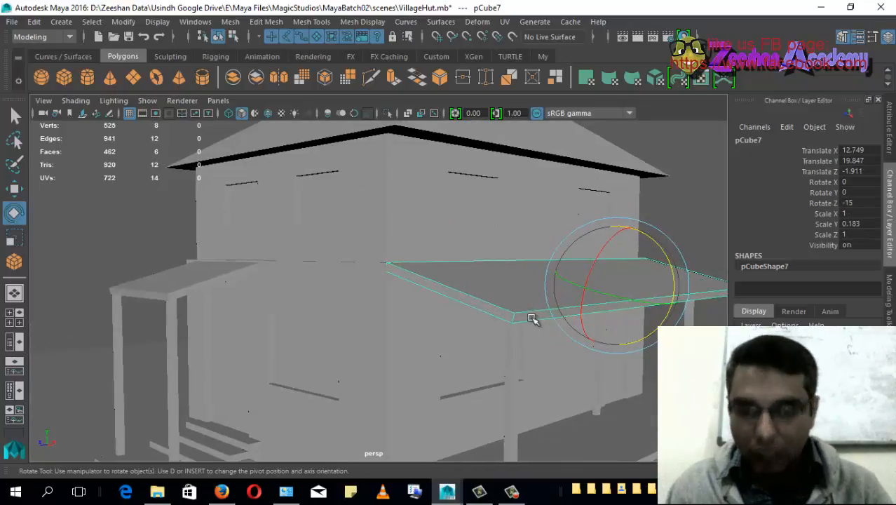
alt+drag(489, 314, 429, 333)
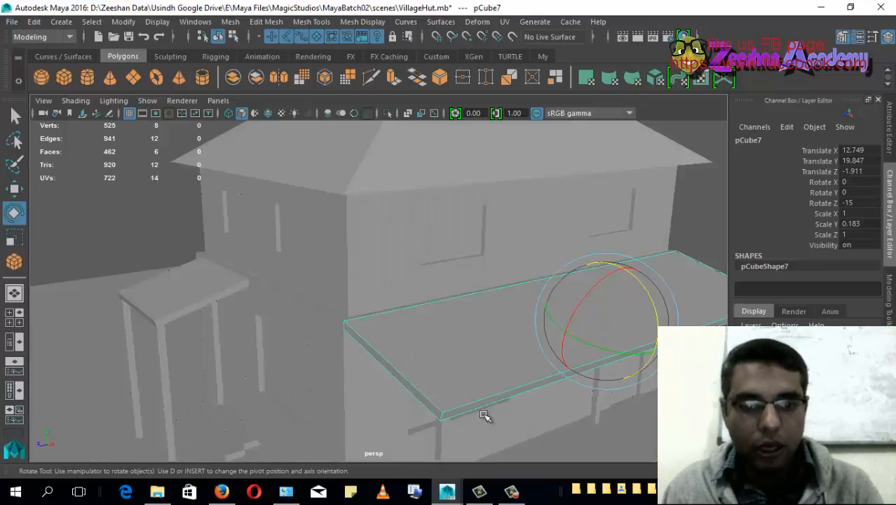
alt+drag(477, 410, 324, 406)
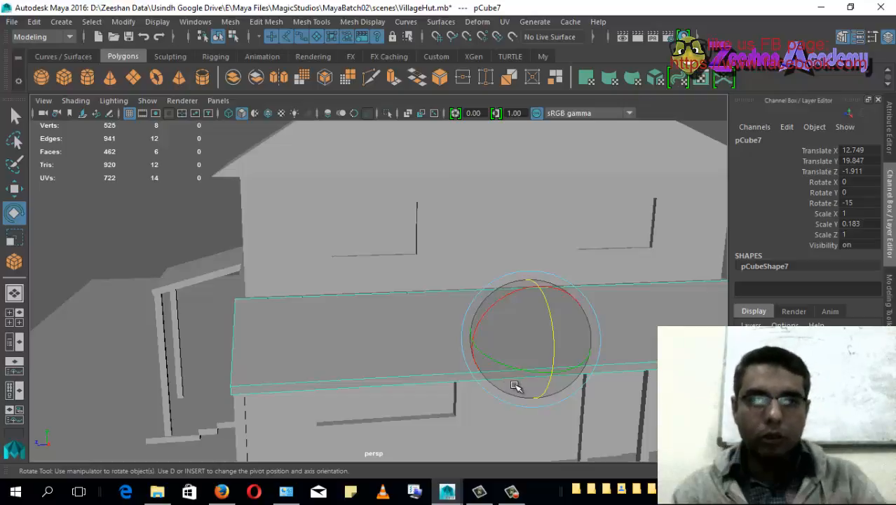
alt+drag(482, 393, 331, 306)
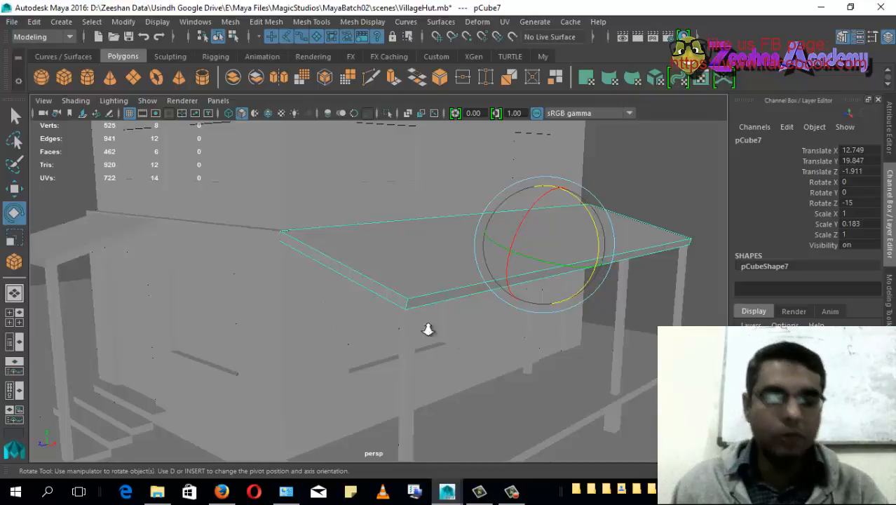
alt+drag(426, 329, 463, 306)
alt+right_drag(463, 306, 302, 302)
alt+drag(302, 303, 399, 302)
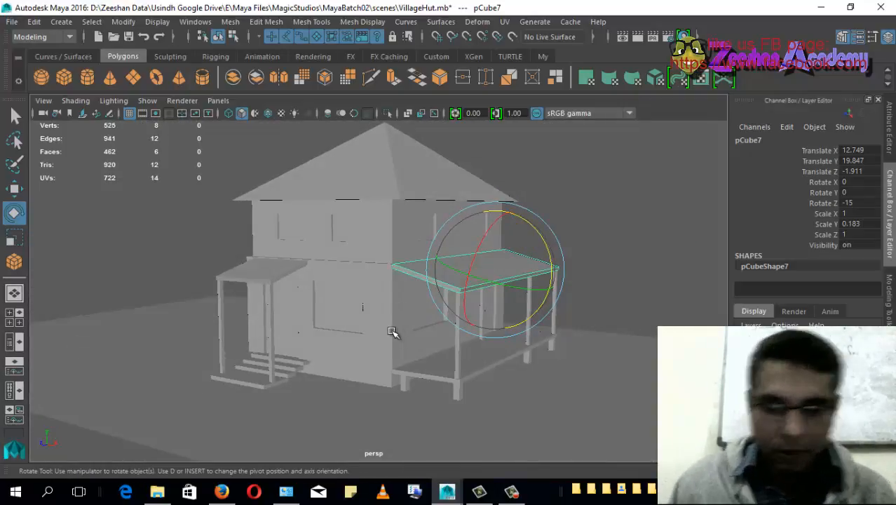
key(ctrl+F10)
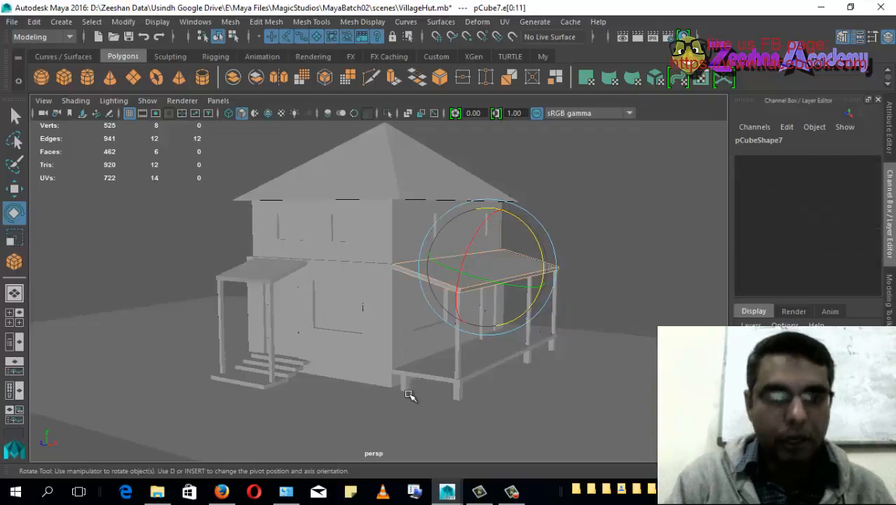
click(511, 491)
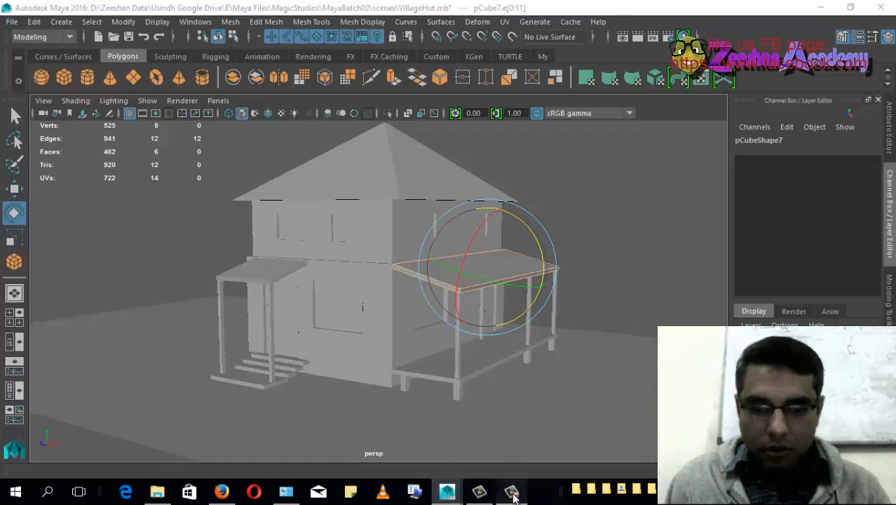